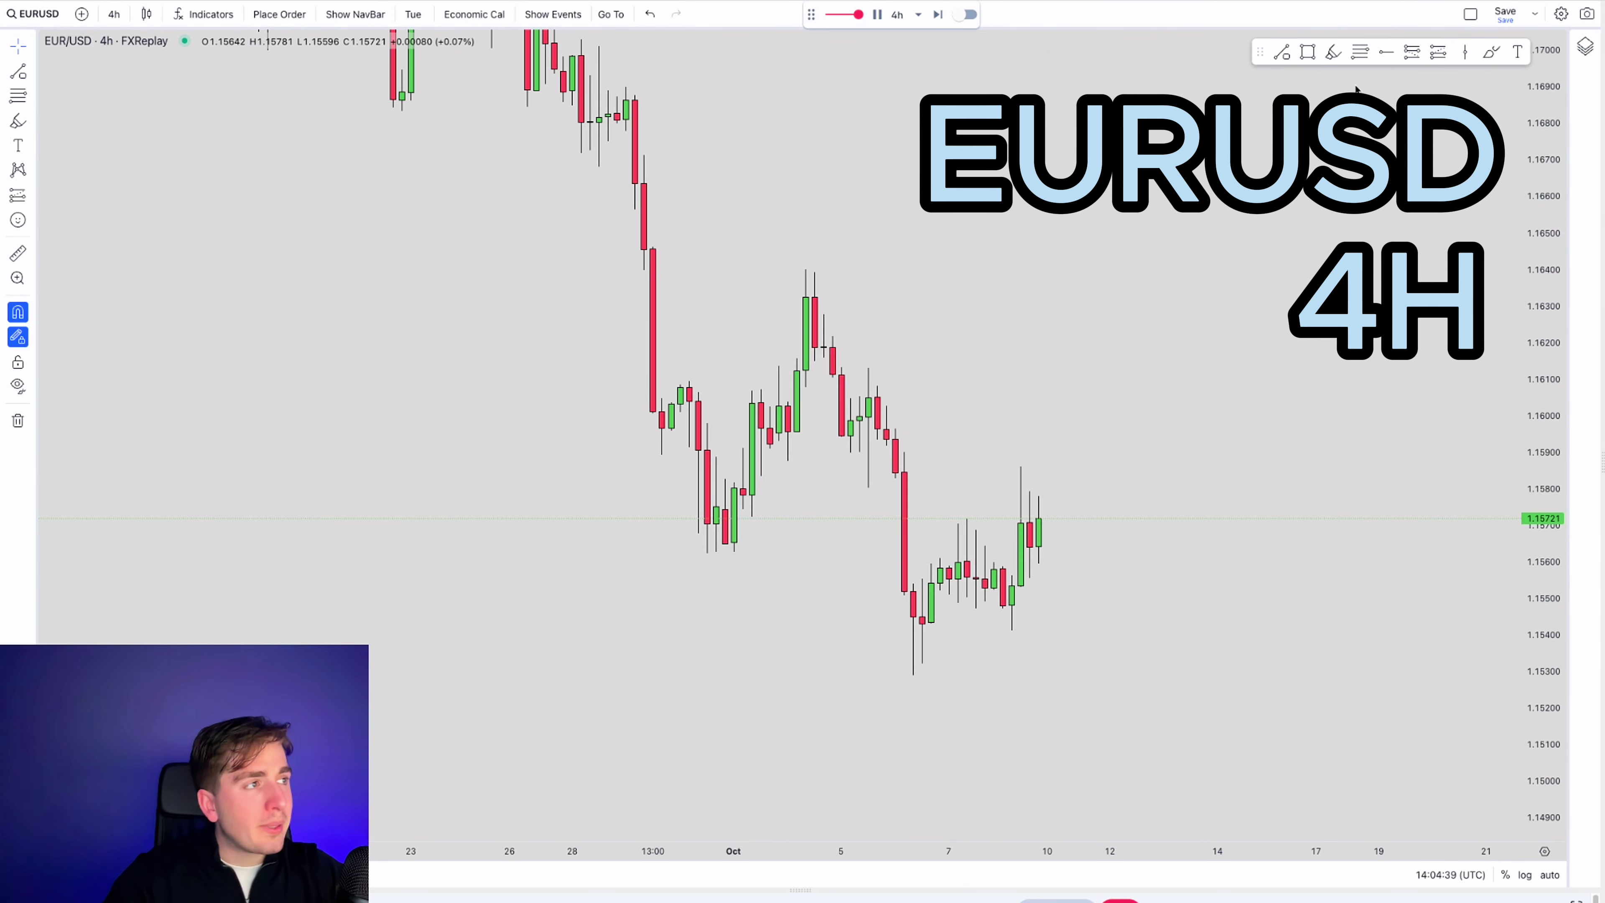
# - Activate the Brush tool for freehand drawing on the EURUSD 4H chart
pyautogui.click(1333, 51)
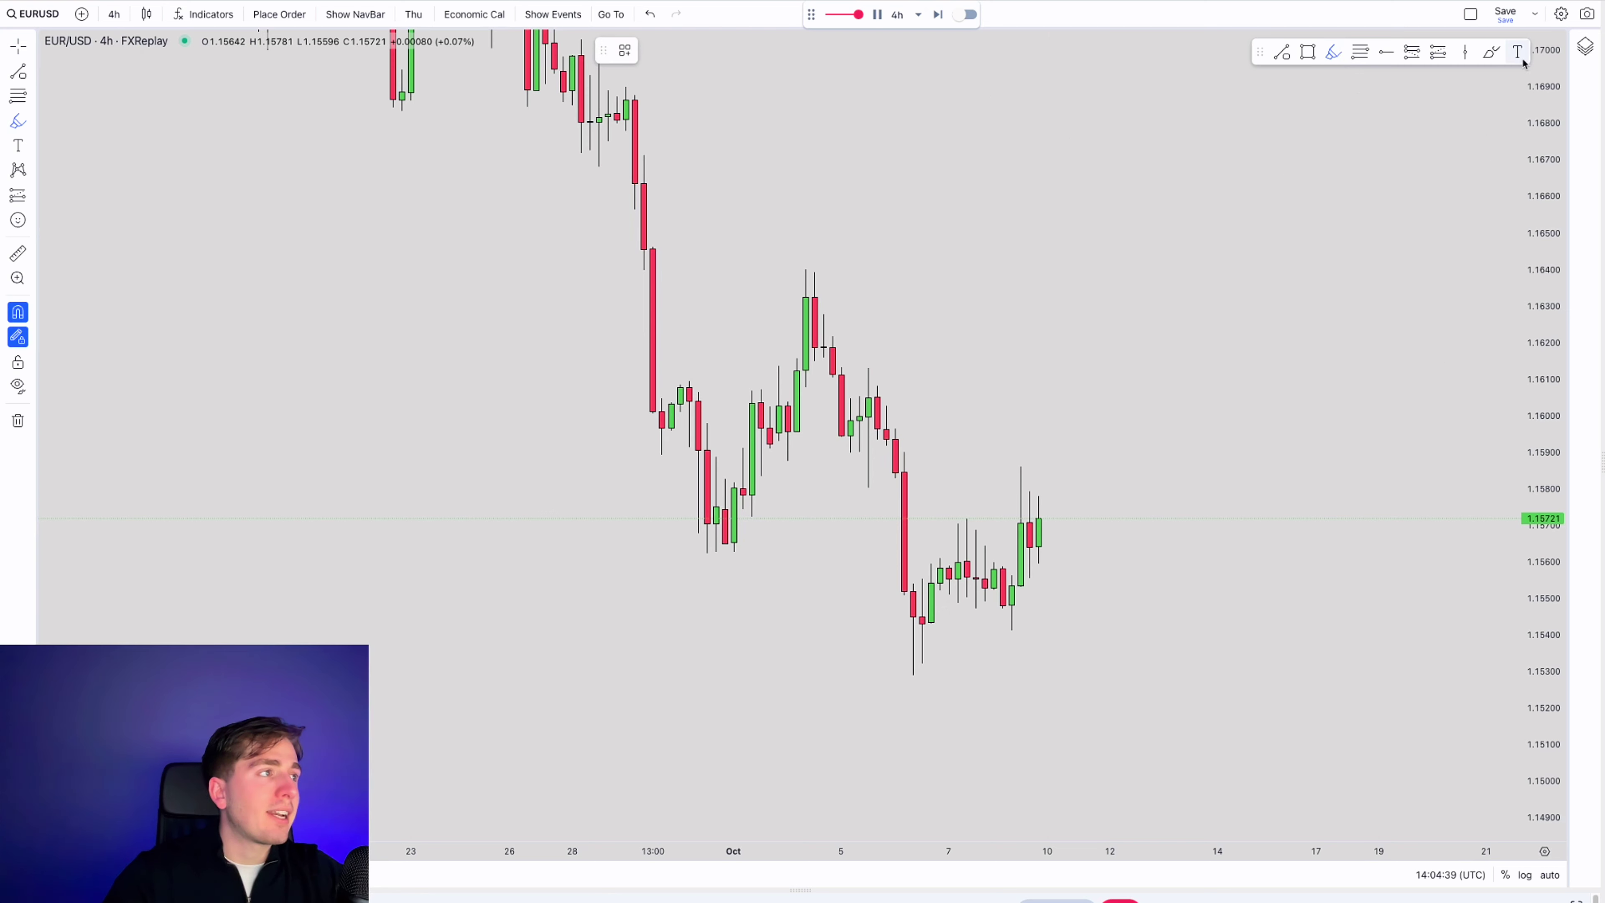
# - Add a text note reading '1. Market structure' then '2', and move it to the upper right
pyautogui.click(1085, 174)
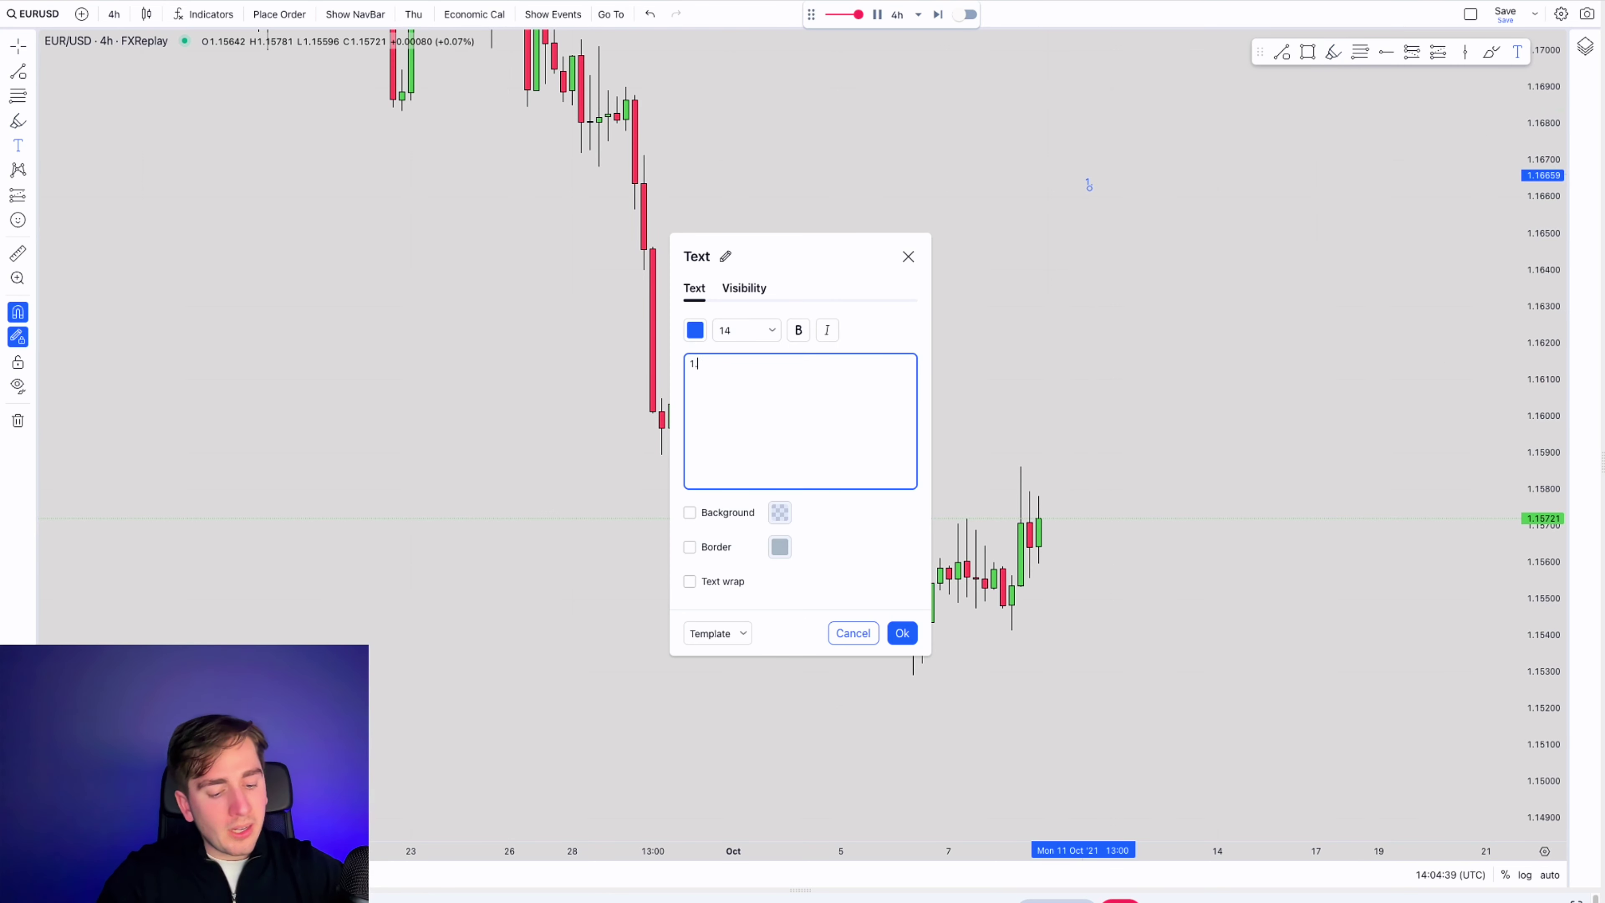
pyautogui.write('1.')
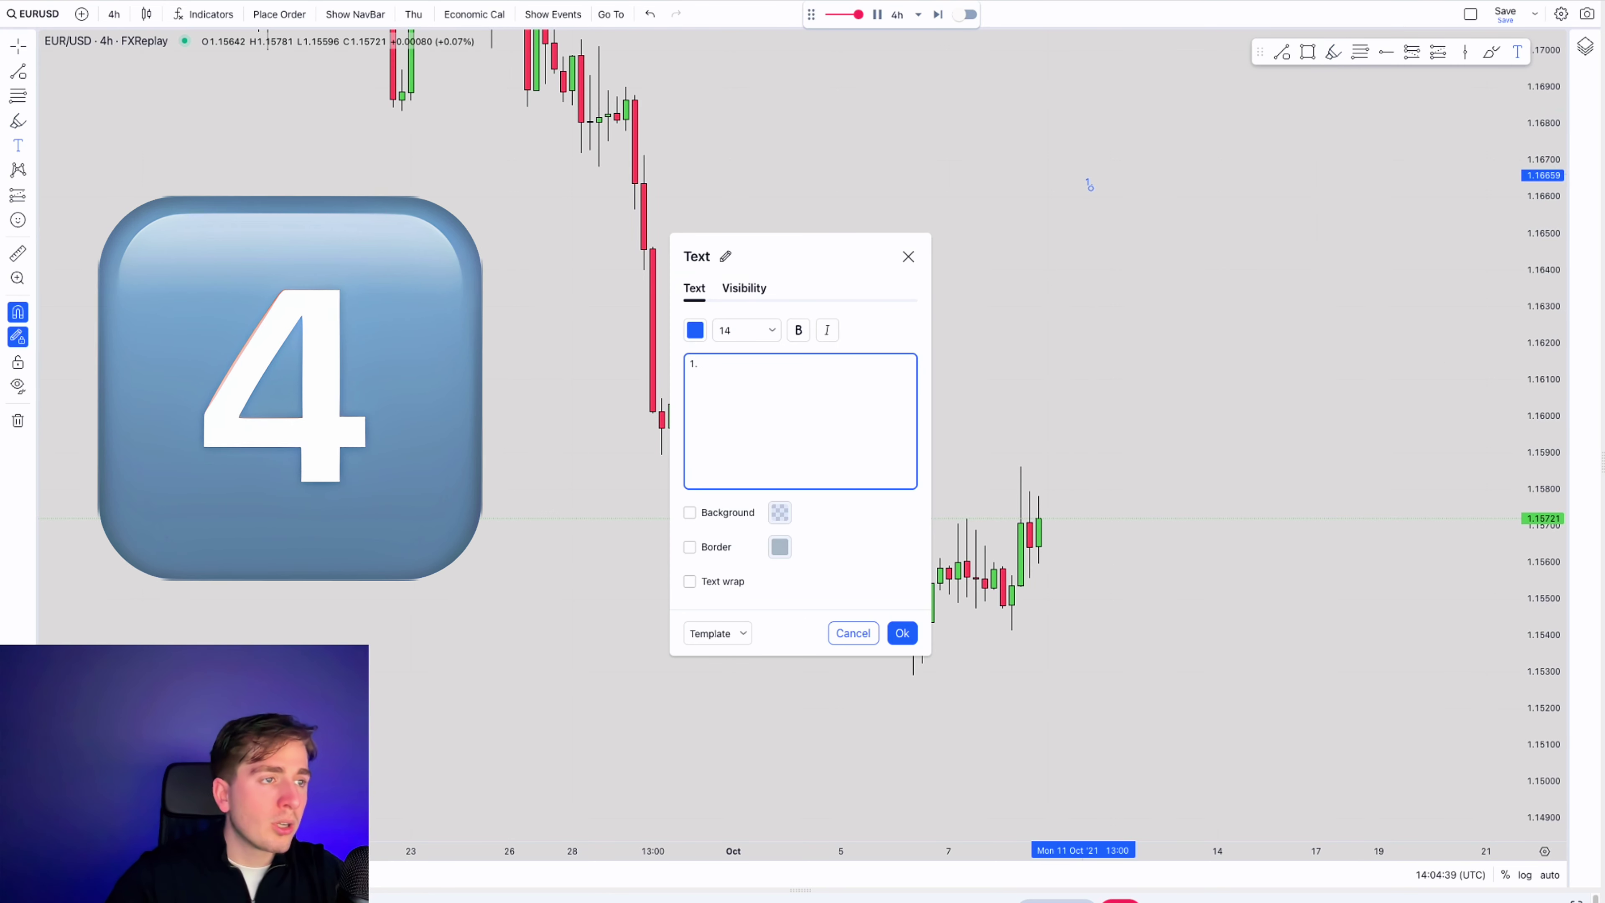
pyautogui.write(' Market str')
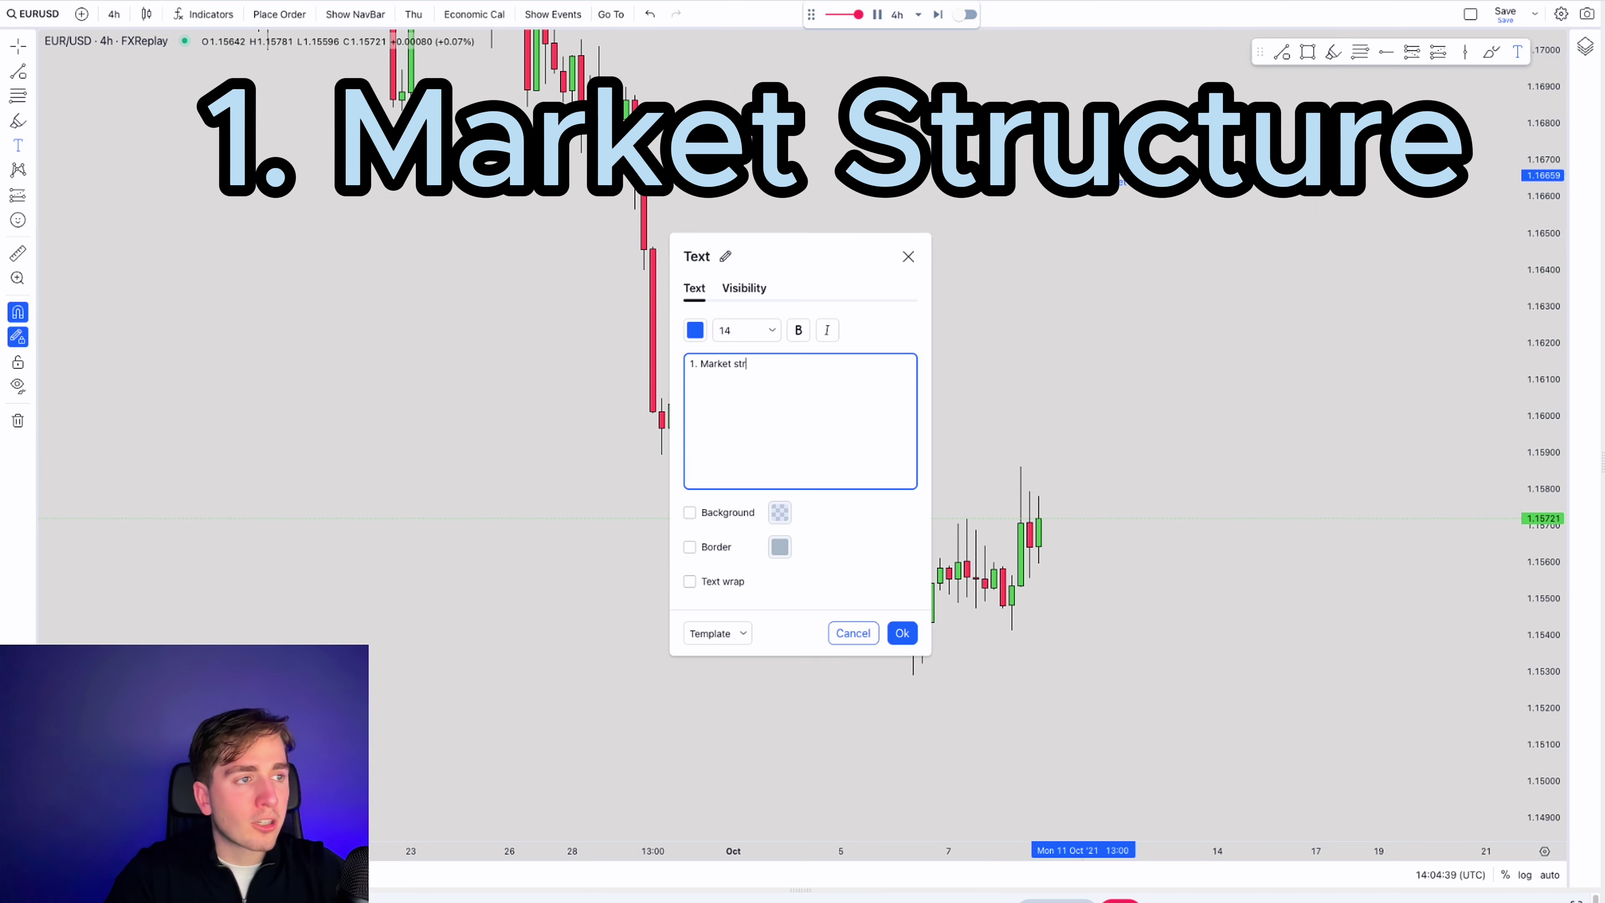
pyautogui.write('ucture')
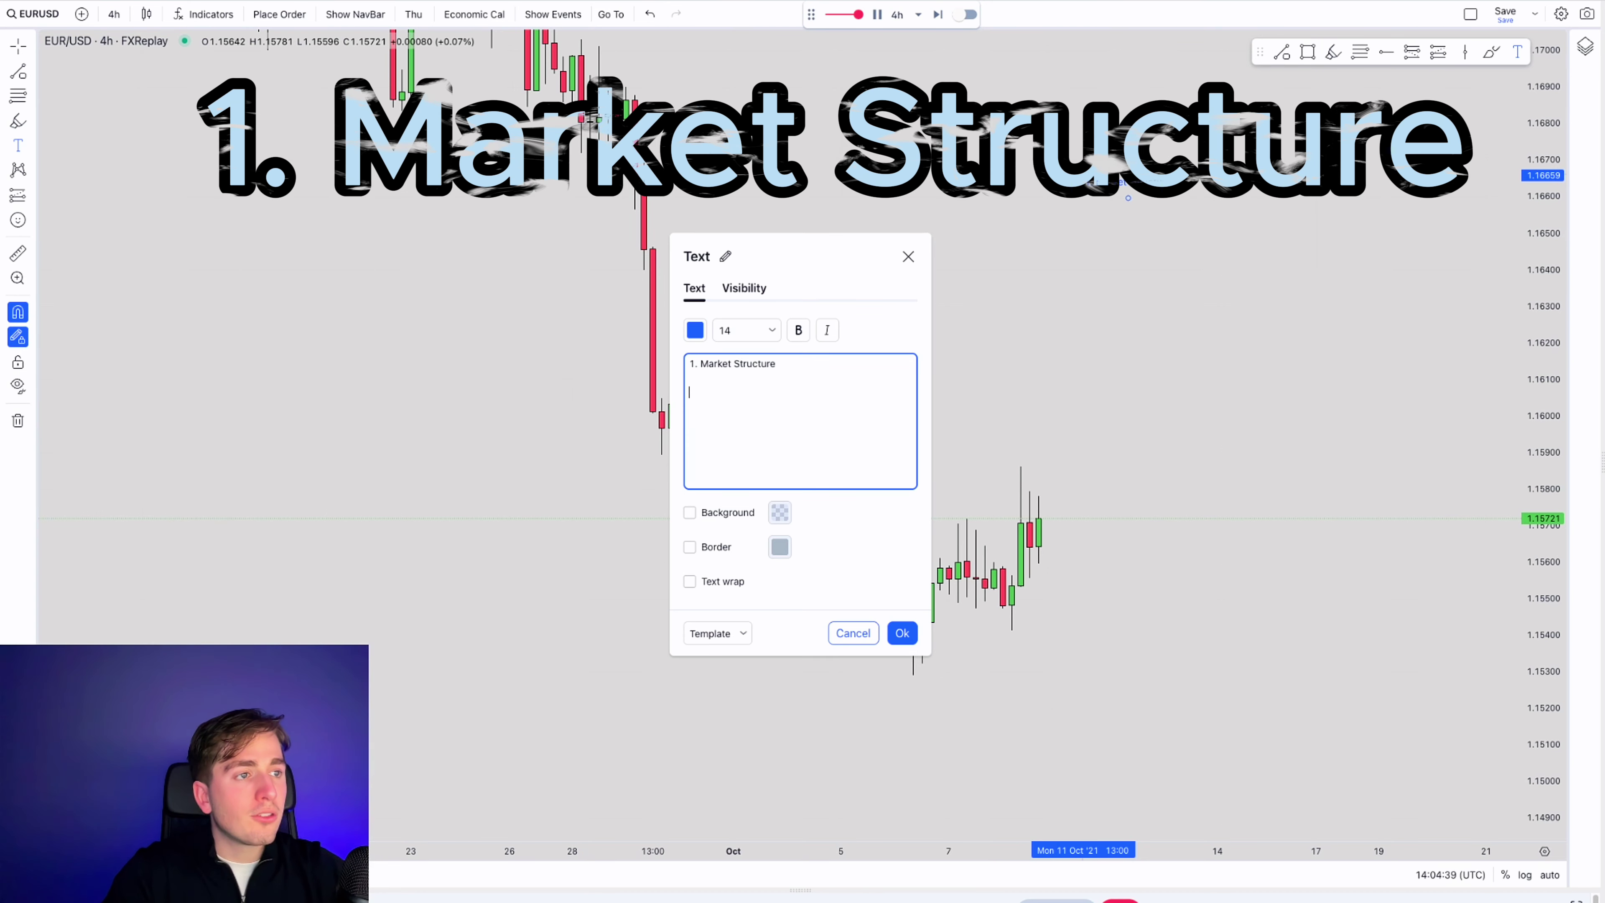
pyautogui.press('Return')
pyautogui.press('Return')
pyautogui.write('2.')
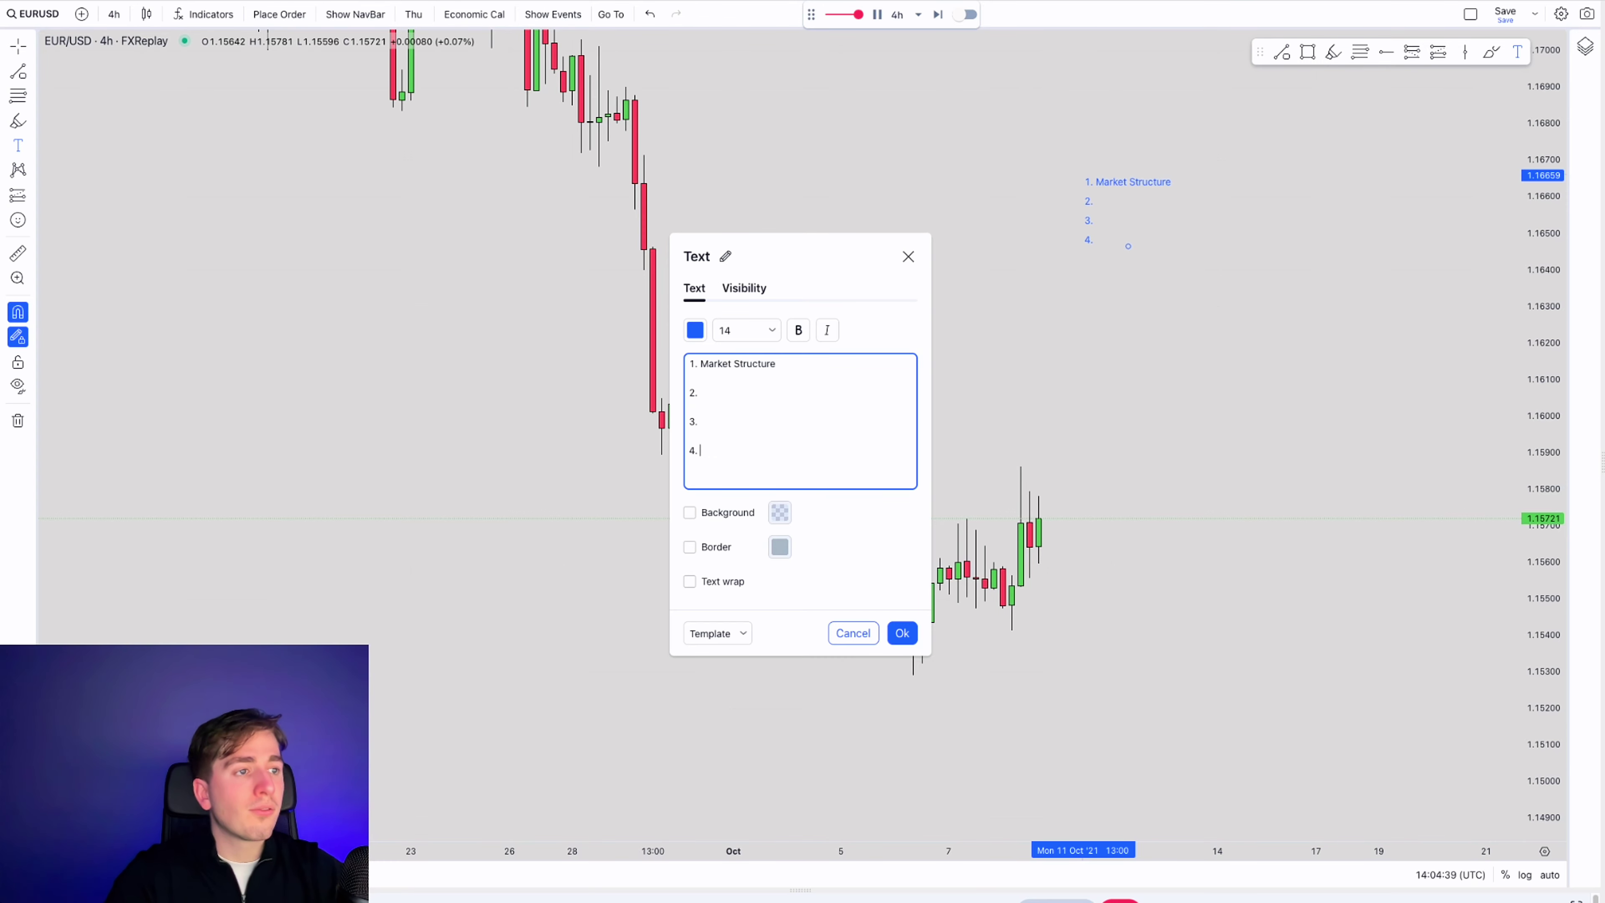
pyautogui.click(901, 632)
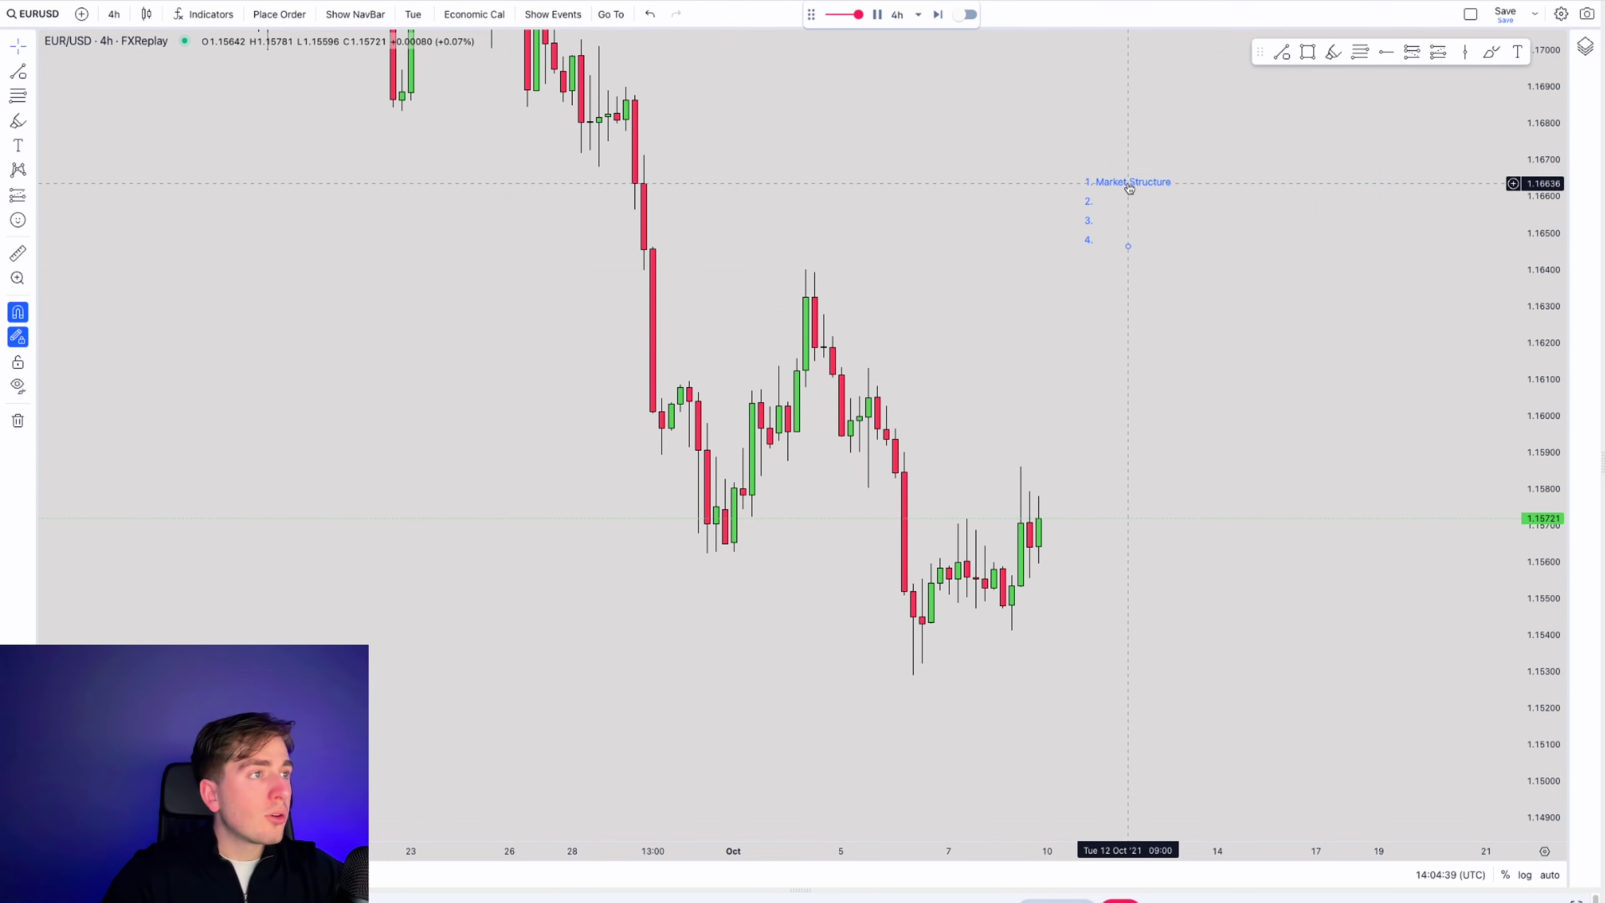
pyautogui.moveTo(1102, 183); pyautogui.dragTo(1344, 164)
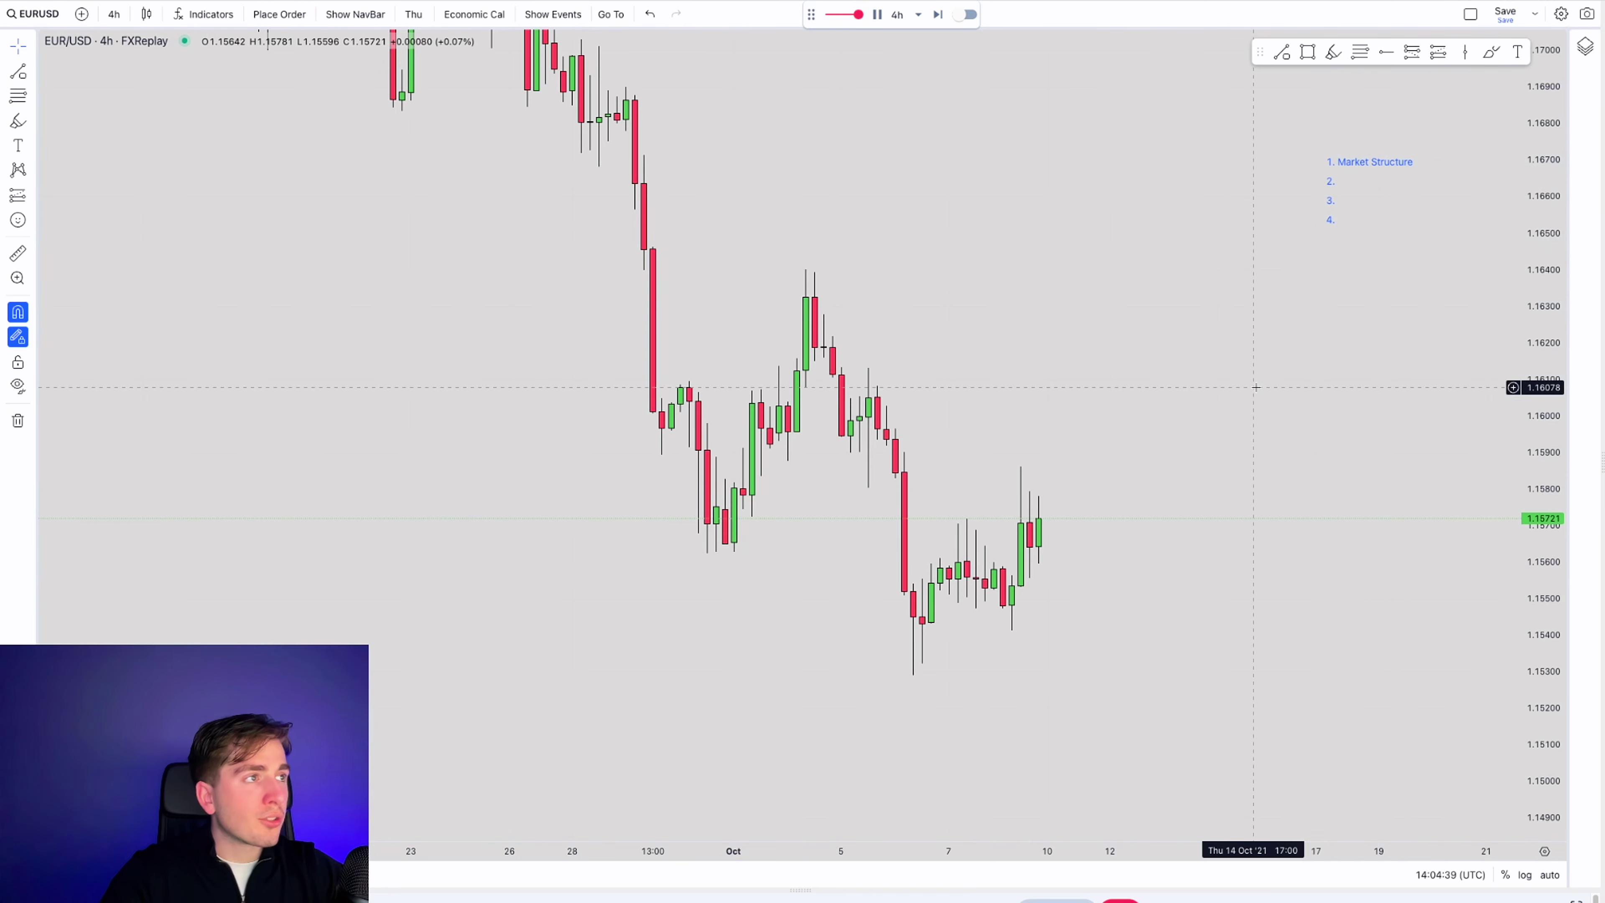
pyautogui.click(1335, 53)
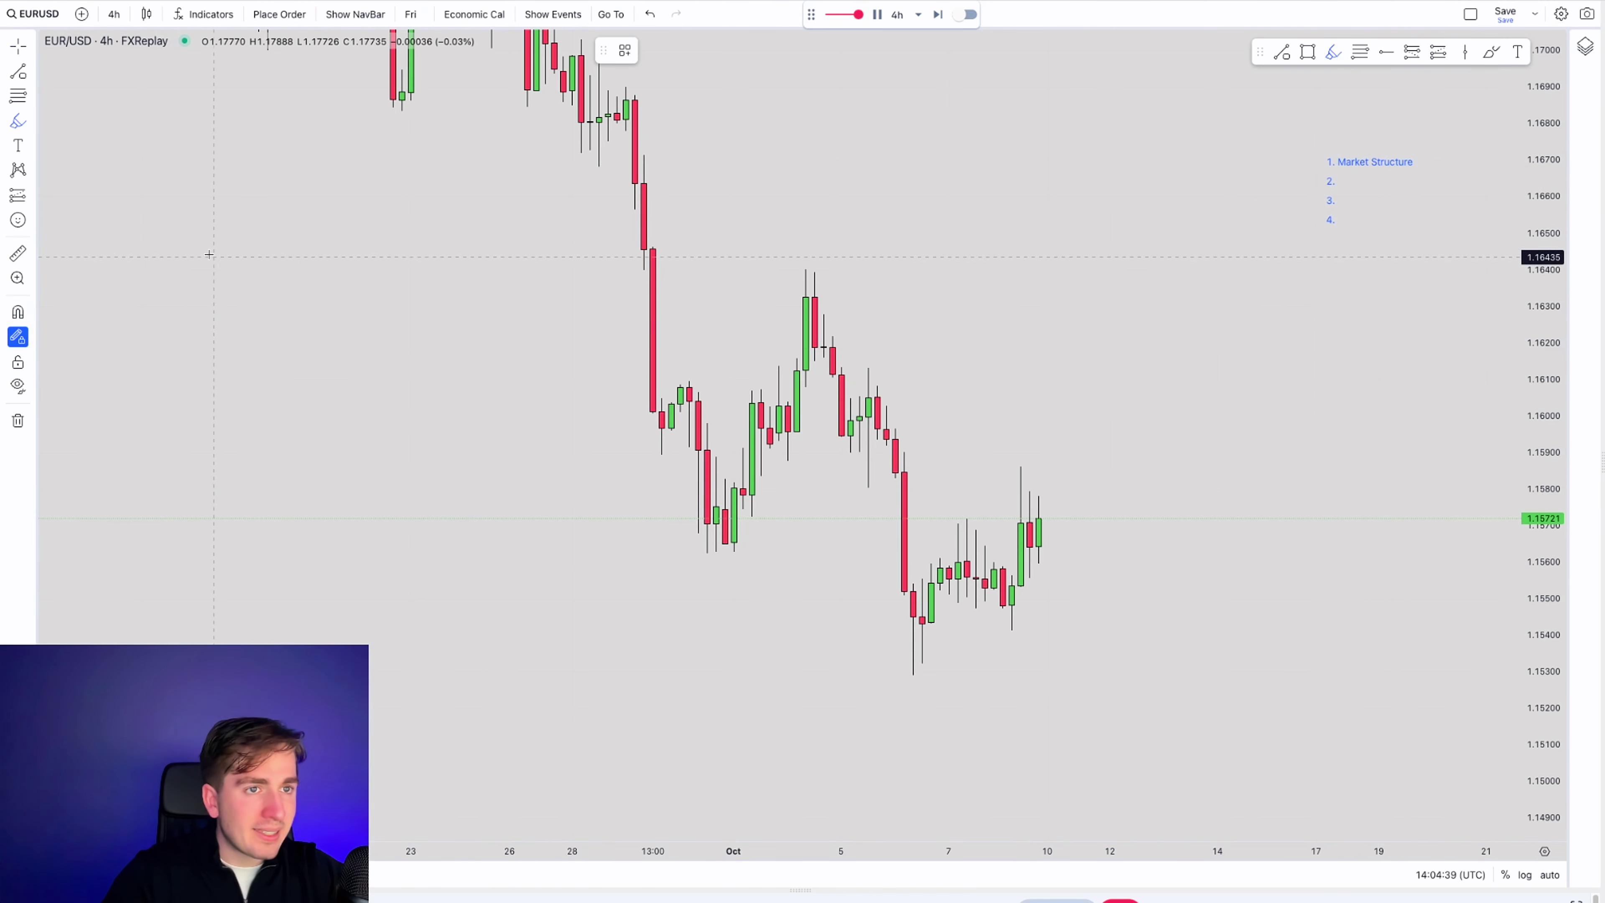
# - Sketch a downward zigzag left of the candles with arcs marking its peaks and troughs
pyautogui.moveTo(209, 254)
pyautogui.mouseDown()
pyautogui.moveTo(278, 483)
pyautogui.moveTo(403, 588)
pyautogui.moveTo(483, 553)
pyautogui.moveTo(535, 725)
pyautogui.mouseUp()
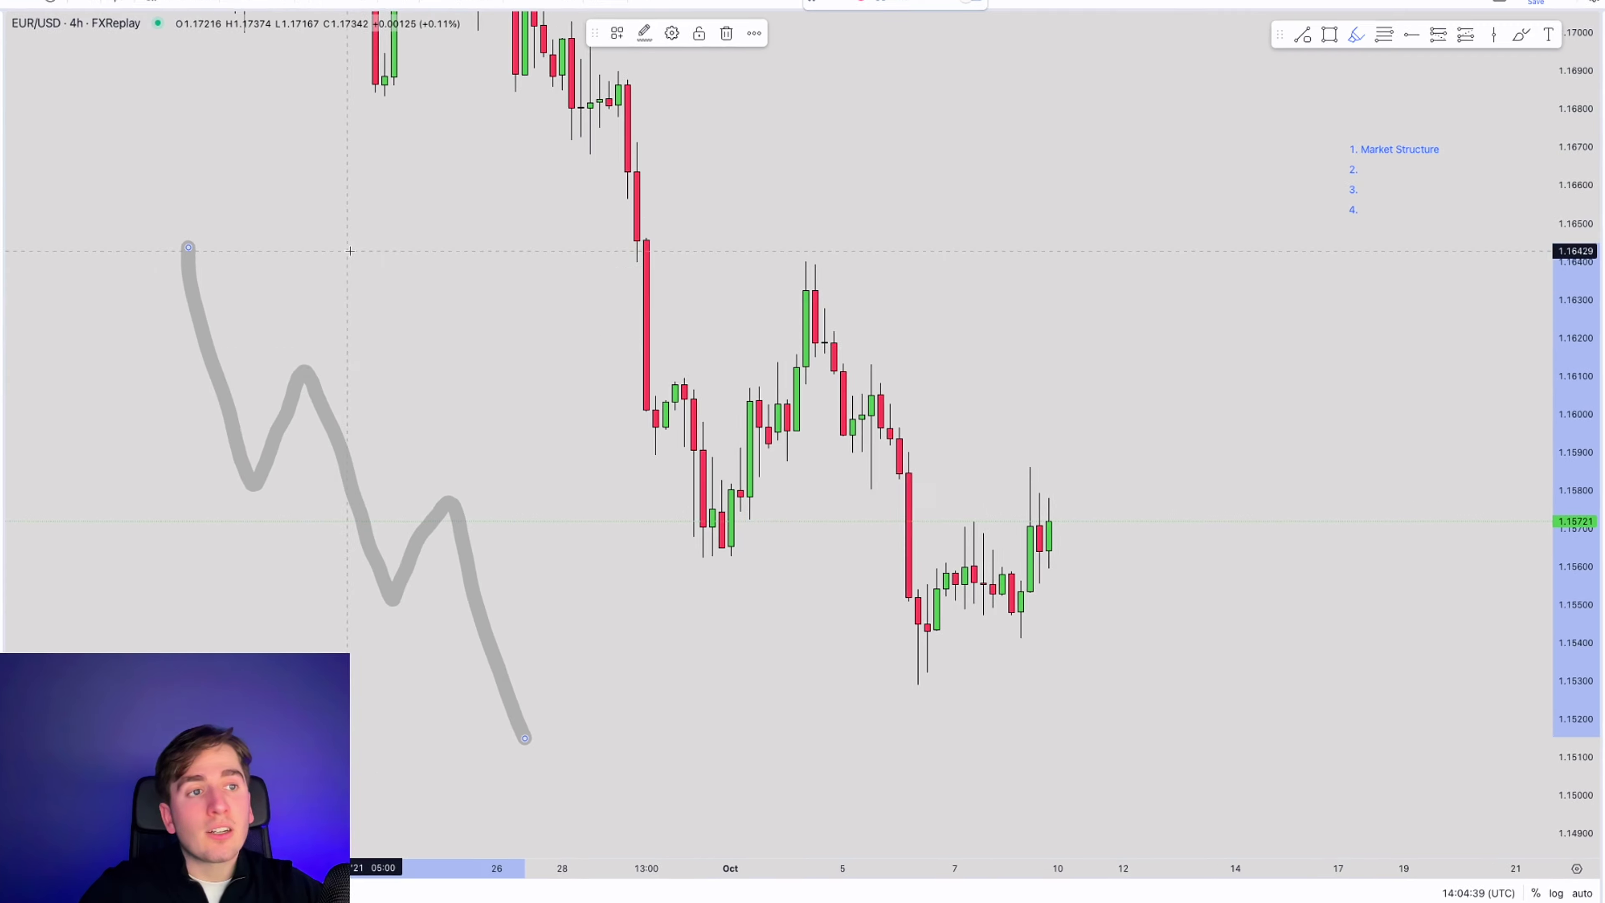
pyautogui.moveTo(195, 490); pyautogui.dragTo(296, 520)
pyautogui.moveTo(341, 629); pyautogui.dragTo(403, 623)
pyautogui.moveTo(258, 352); pyautogui.dragTo(286, 328)
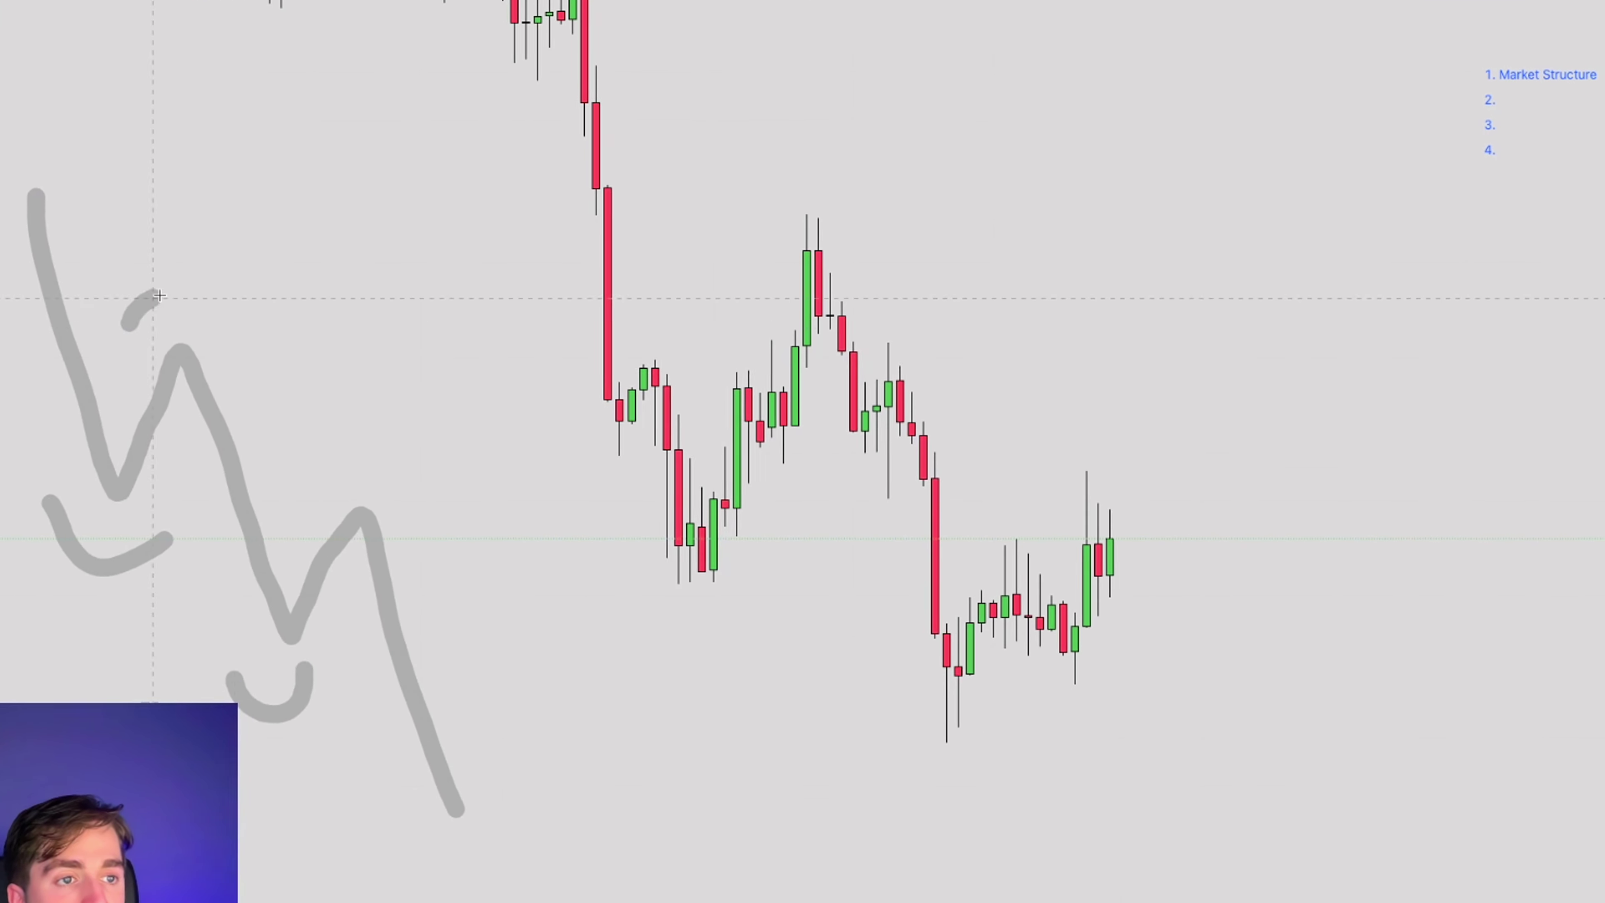
pyautogui.moveTo(159, 295); pyautogui.dragTo(235, 354)
# - Sketch a rising zigzag right of the candles with arcs over its peaks and troughs
pyautogui.moveTo(293, 468); pyautogui.dragTo(385, 482)
pyautogui.moveTo(1226, 826)
pyautogui.mouseDown()
pyautogui.moveTo(1321, 546)
pyautogui.moveTo(1549, 498)
pyautogui.mouseUp()
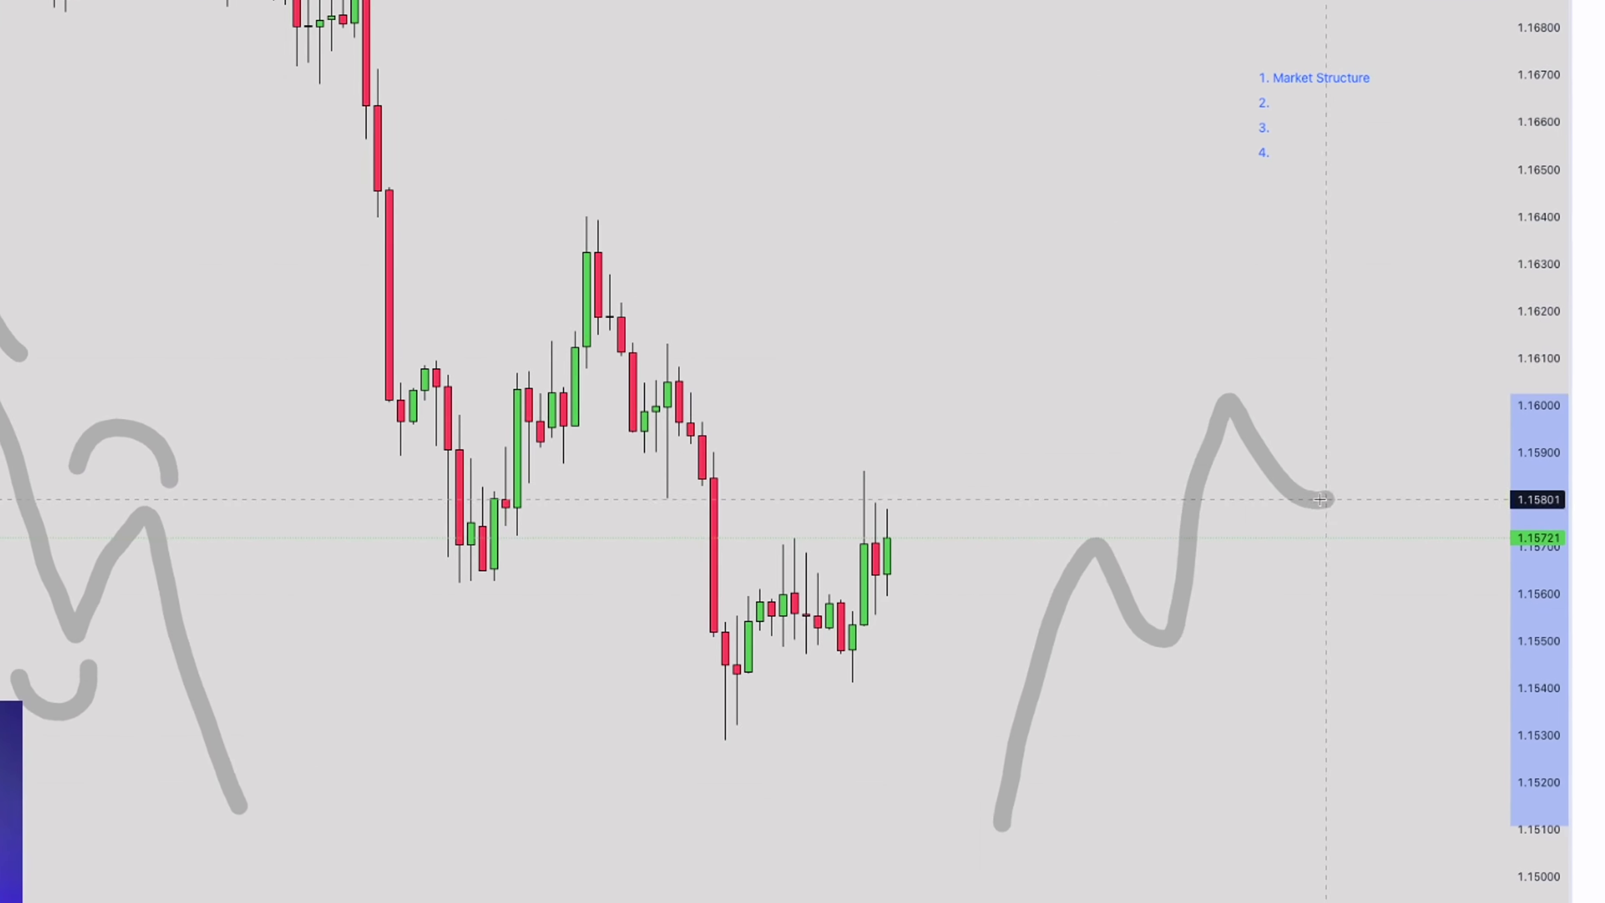
pyautogui.moveTo(1320, 499); pyautogui.dragTo(1384, 292)
pyautogui.moveTo(1026, 547)
pyautogui.mouseDown()
pyautogui.moveTo(1100, 486)
pyautogui.moveTo(1119, 511)
pyautogui.mouseUp()
pyautogui.moveTo(1128, 658); pyautogui.dragTo(1199, 673)
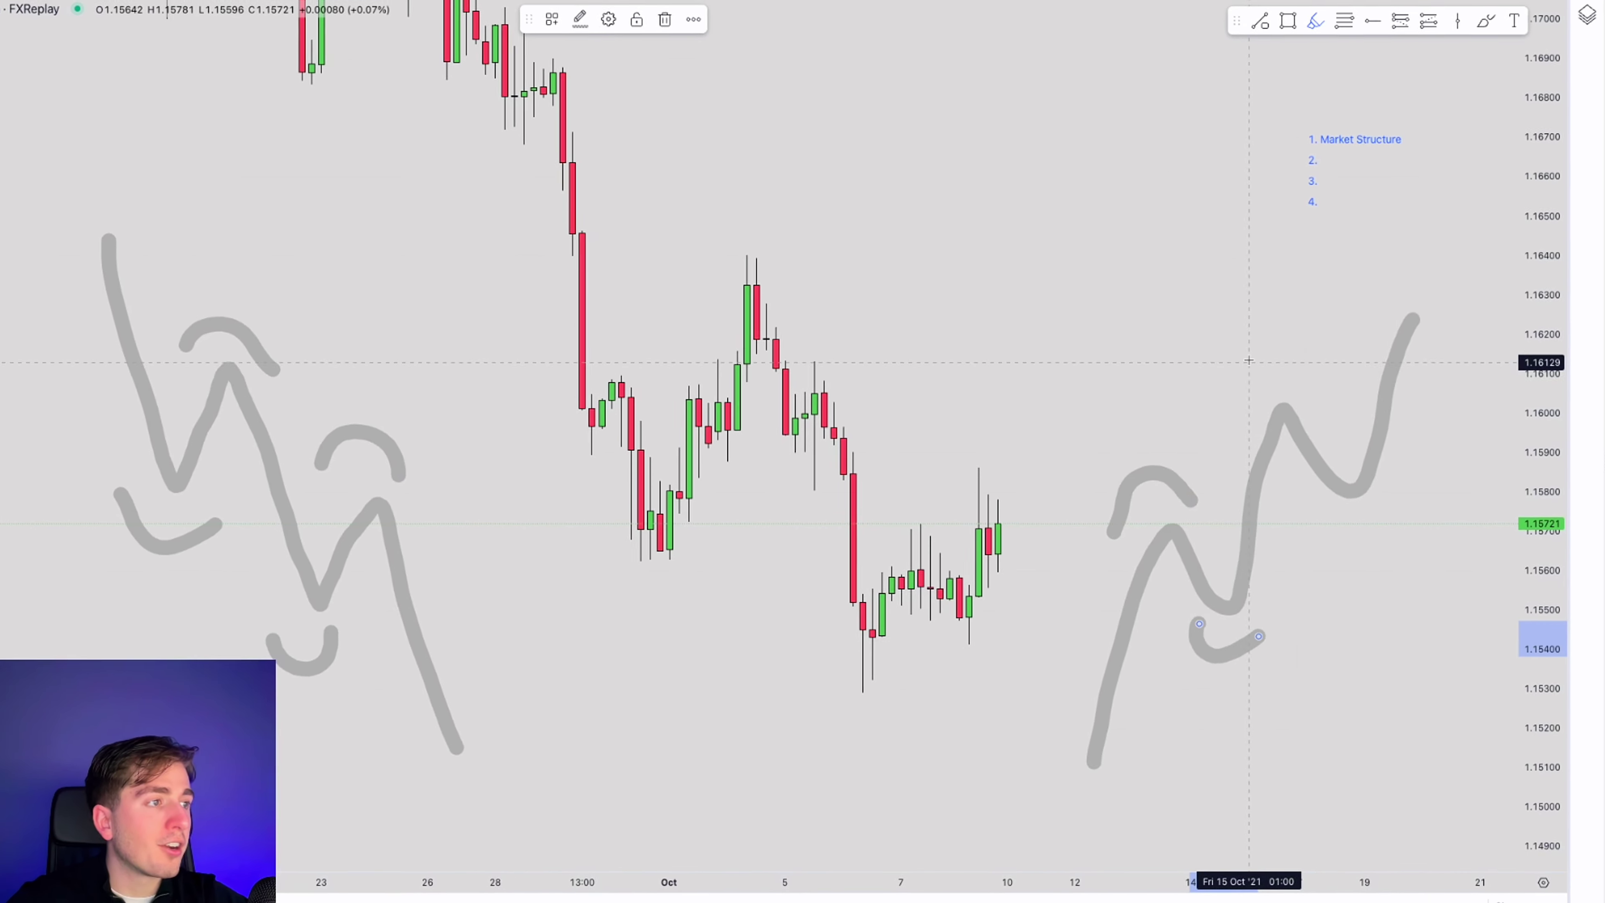
pyautogui.moveTo(1239, 377); pyautogui.dragTo(1316, 382)
pyautogui.moveTo(1326, 533); pyautogui.dragTo(1403, 513)
# - Remove the stray stroke and trace the price swings with a zigzag over the candles
pyautogui.moveTo(957, 288)
pyautogui.mouseDown()
pyautogui.moveTo(467, 92)
pyautogui.moveTo(1282, 480)
pyautogui.moveTo(943, 219)
pyautogui.mouseUp()
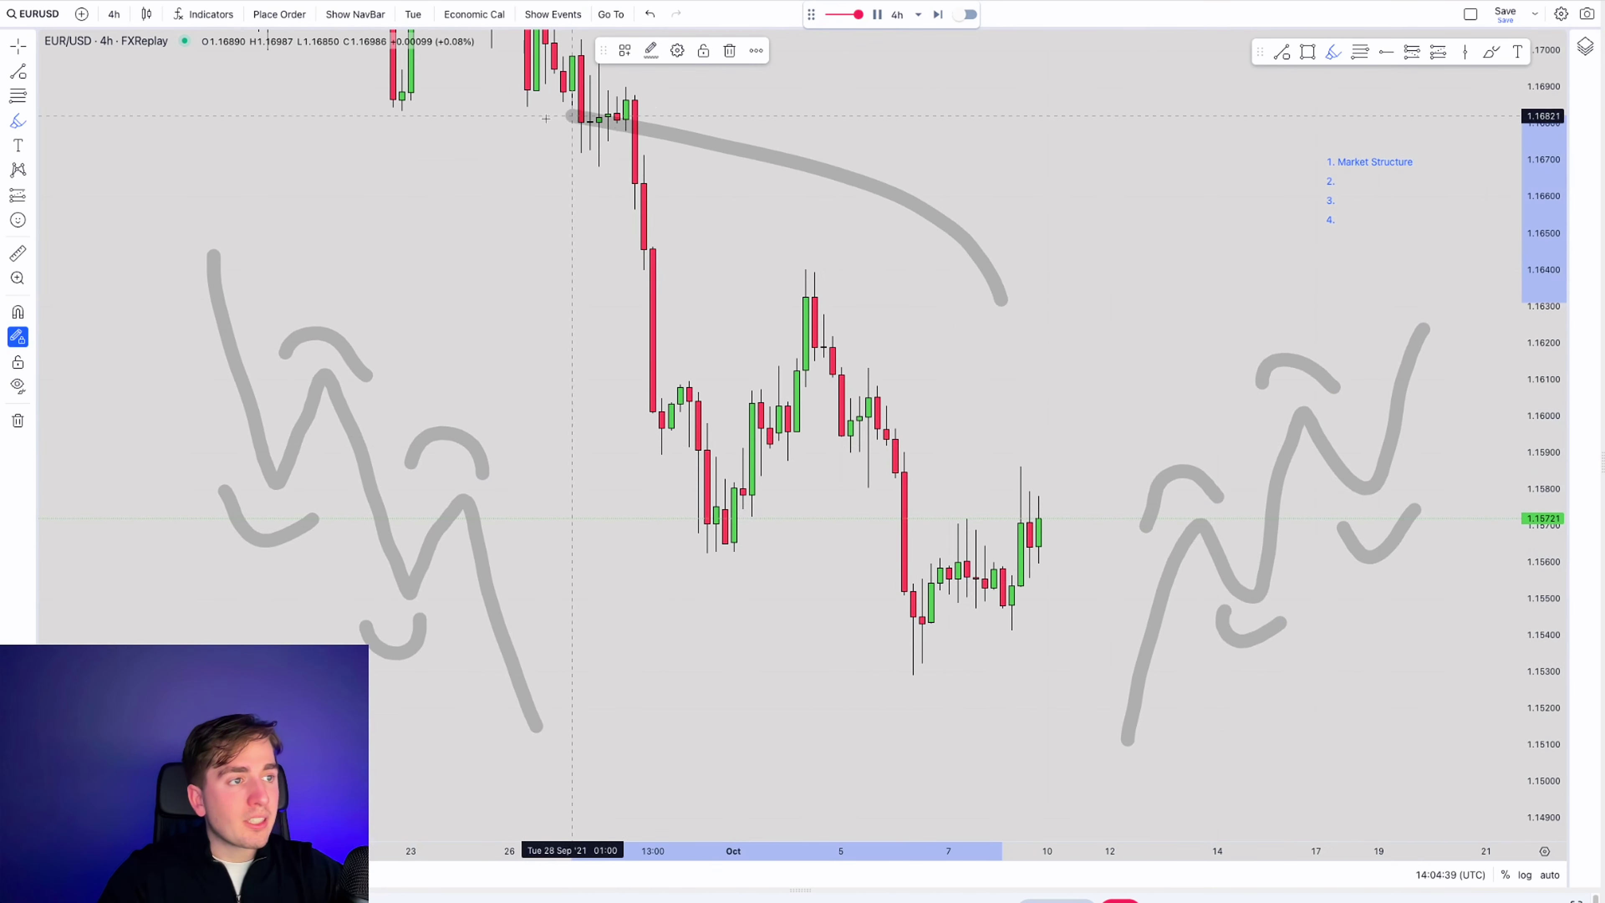
pyautogui.hotkey('ctrl', 'z')
pyautogui.hotkey('ctrl', 'z')
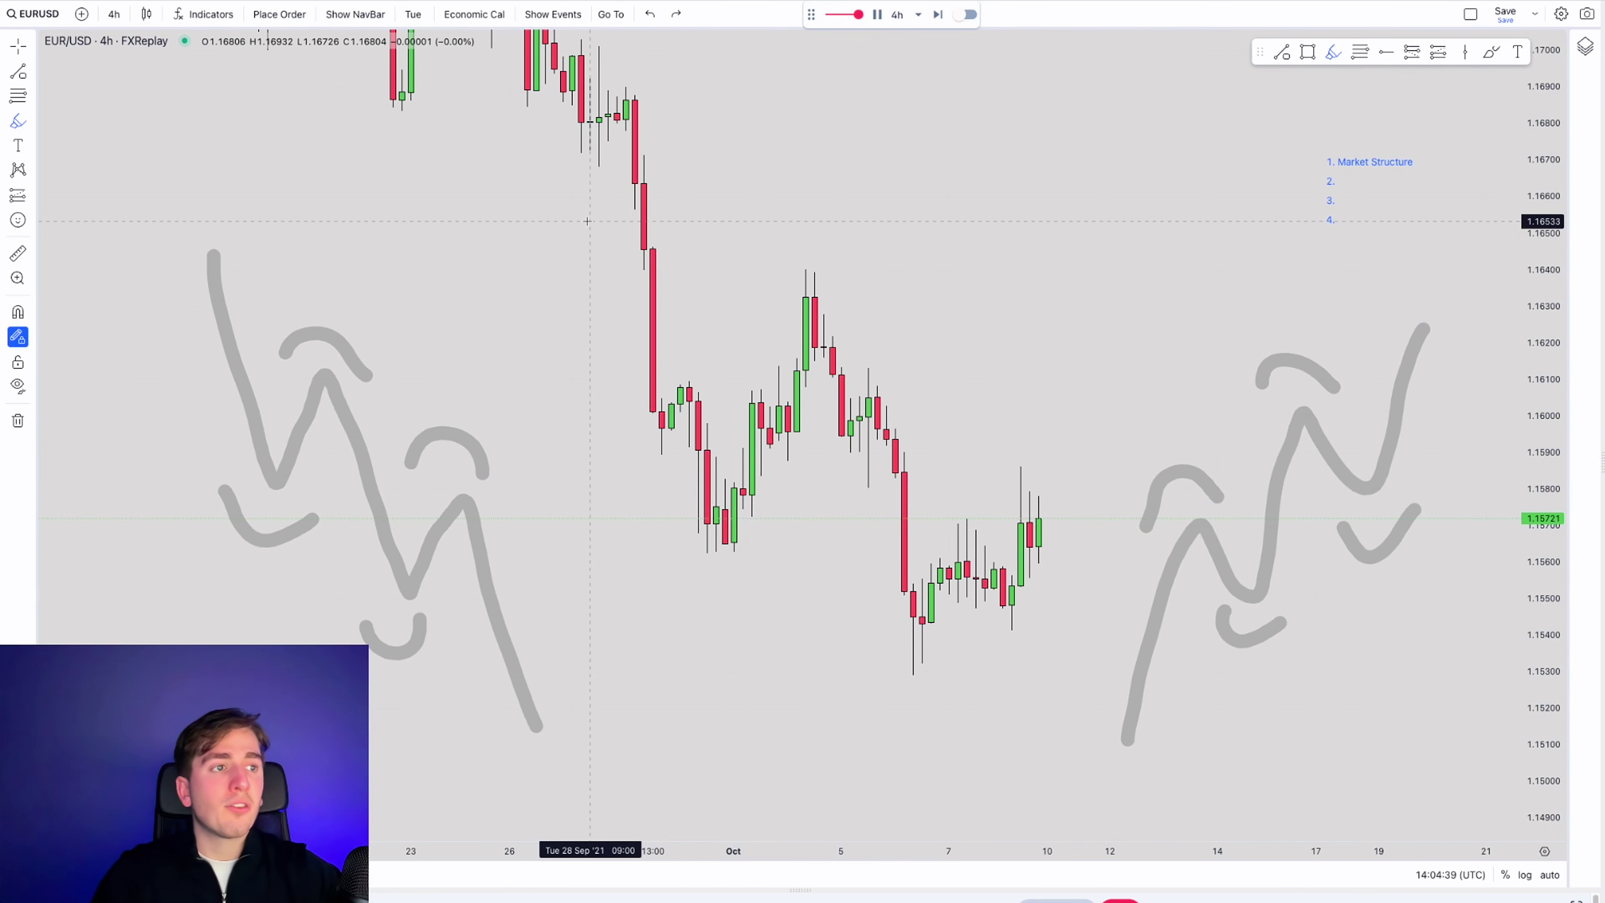
pyautogui.moveTo(581, 203)
pyautogui.mouseDown()
pyautogui.moveTo(698, 524)
pyautogui.moveTo(783, 306)
pyautogui.moveTo(903, 670)
pyautogui.moveTo(991, 464)
pyautogui.mouseUp()
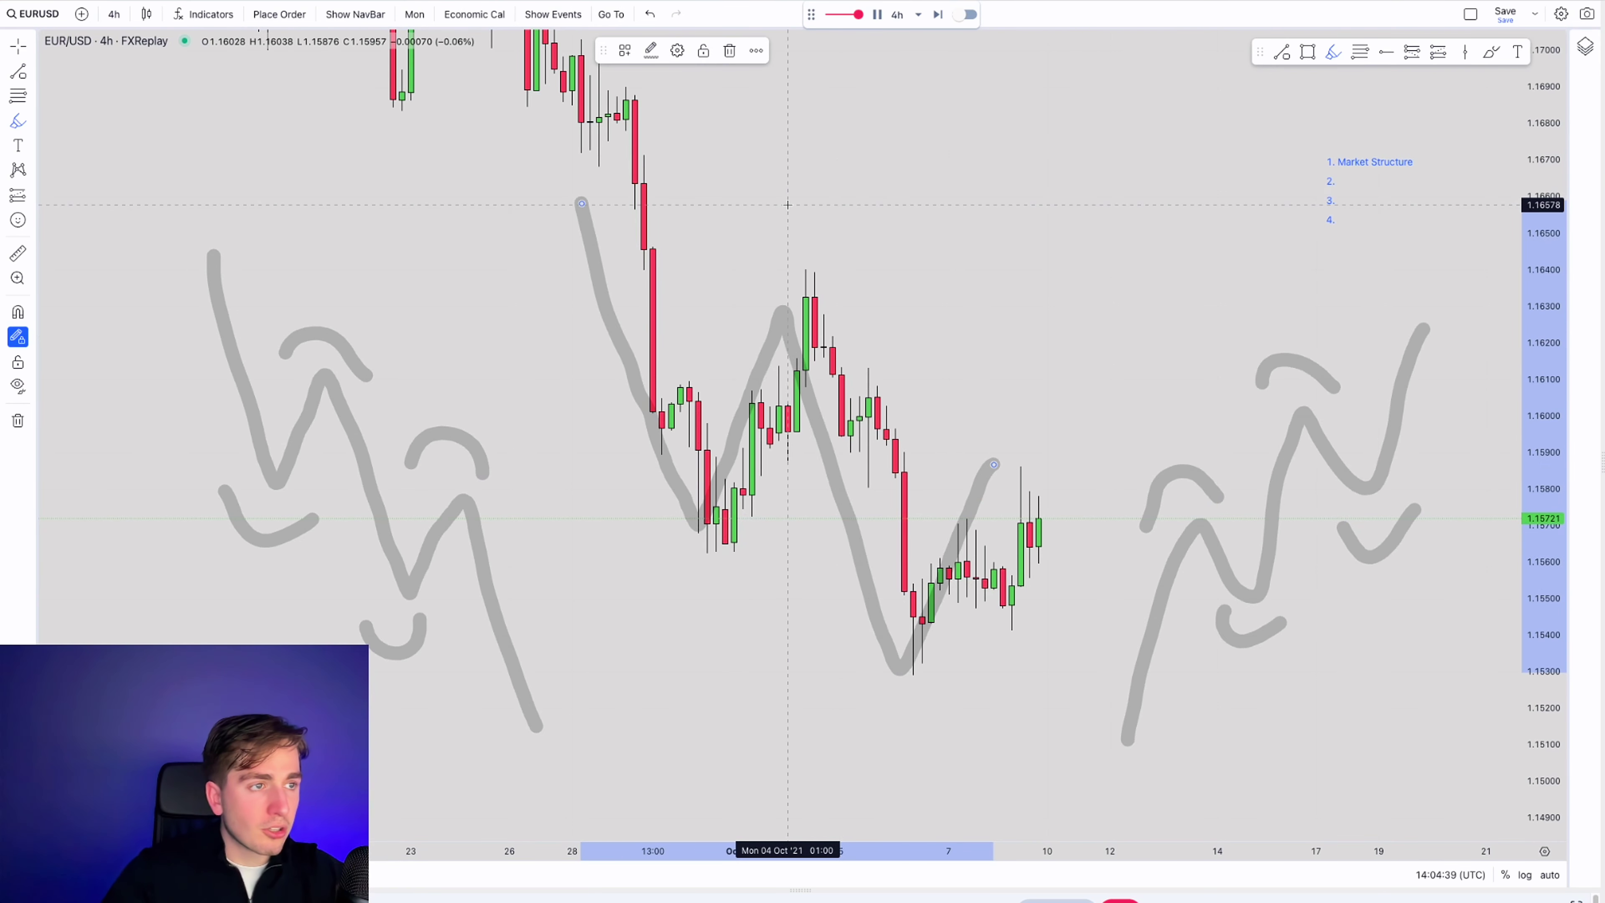
# - Try ovals around candles and a drop toward 1.152, then undo every brush stroke
pyautogui.hotkey('ctrl', 'z')
pyautogui.hotkey('ctrl', 'z')
pyautogui.hotkey('ctrl', 'z')
pyautogui.hotkey('ctrl', 'z')
pyautogui.hotkey('ctrl', 'z')
pyautogui.hotkey('ctrl', 'z')
pyautogui.hotkey('ctrl', 'z')
pyautogui.hotkey('ctrl', 'z')
pyautogui.hotkey('ctrl', 'z')
pyautogui.hotkey('ctrl', 'z')
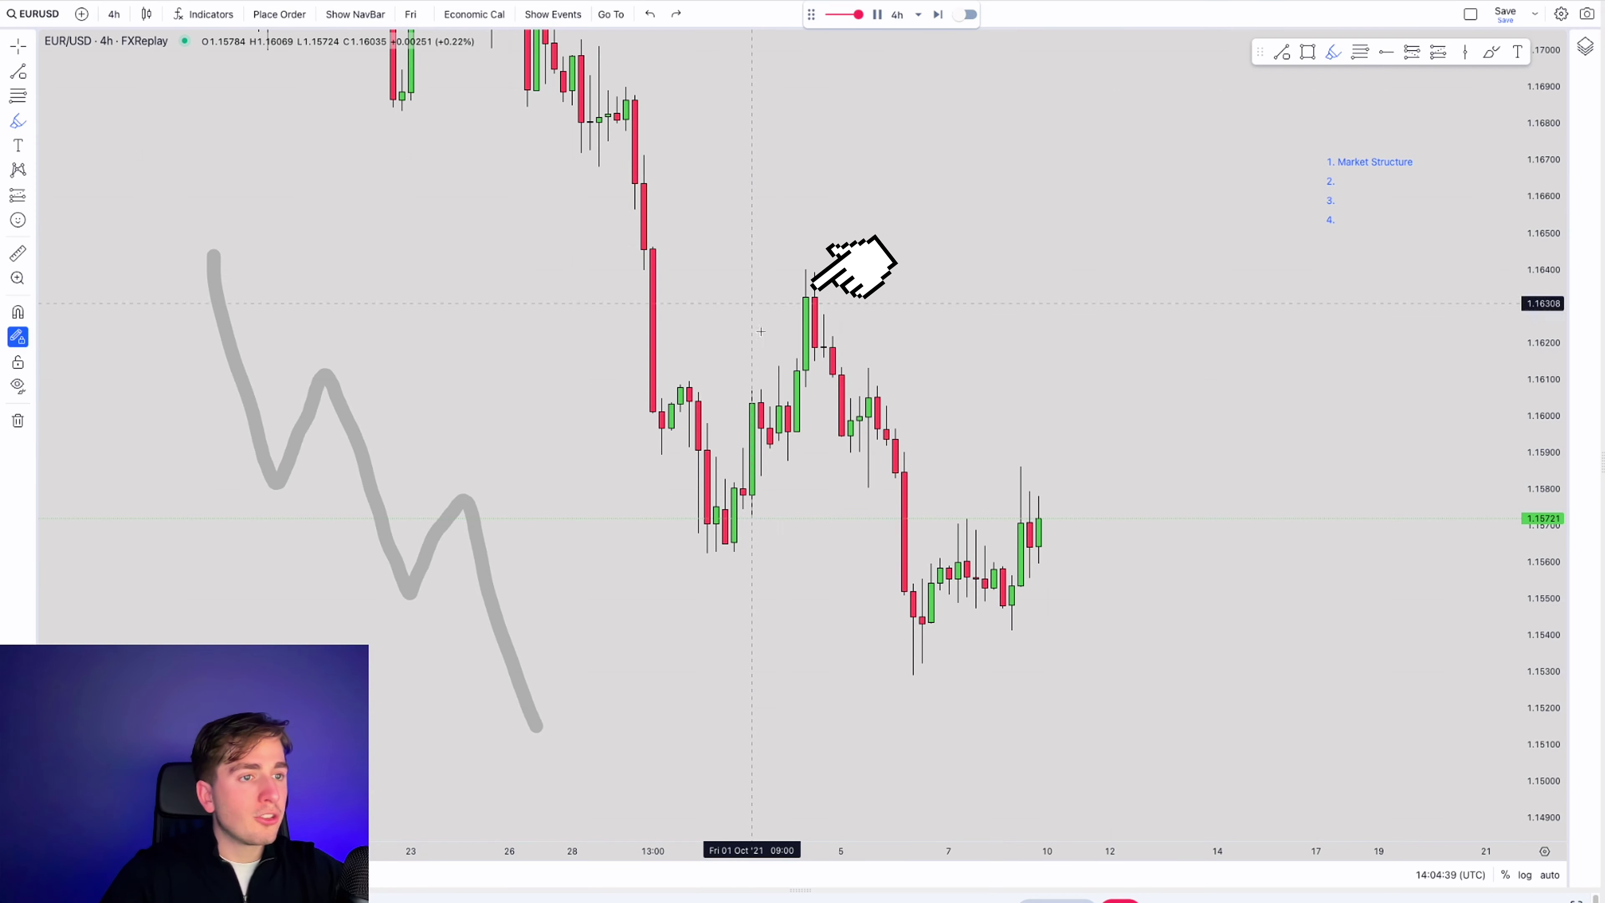
pyautogui.moveTo(1208, 415)
pyautogui.mouseDown()
pyautogui.moveTo(834, 205)
pyautogui.moveTo(1352, 592)
pyautogui.mouseUp()
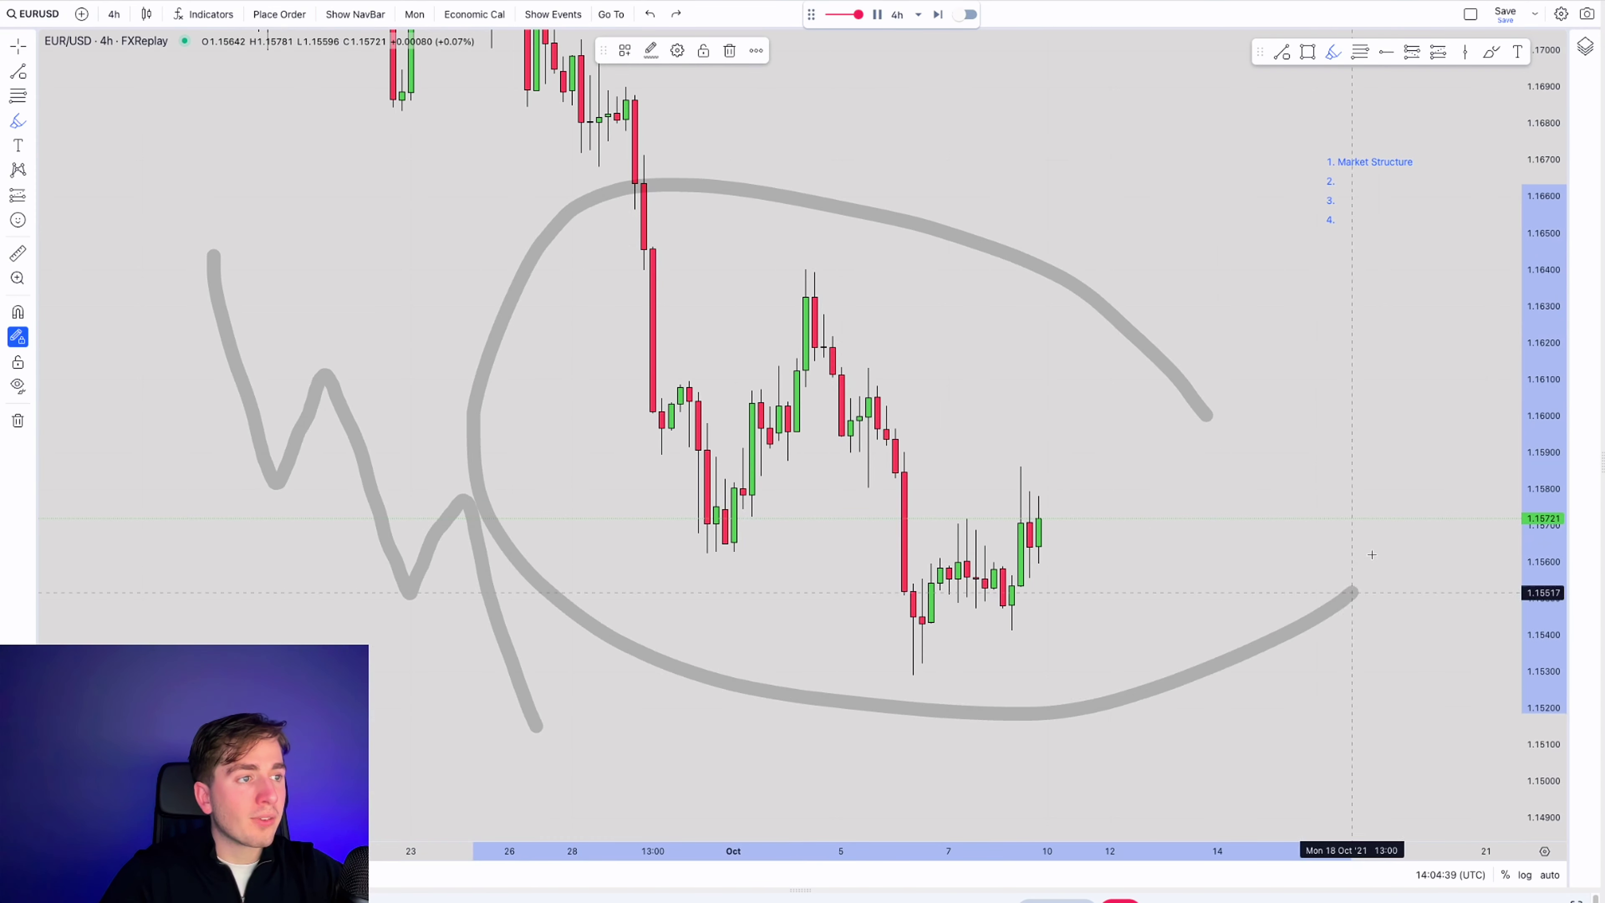
pyautogui.hotkey('ctrl', 'z')
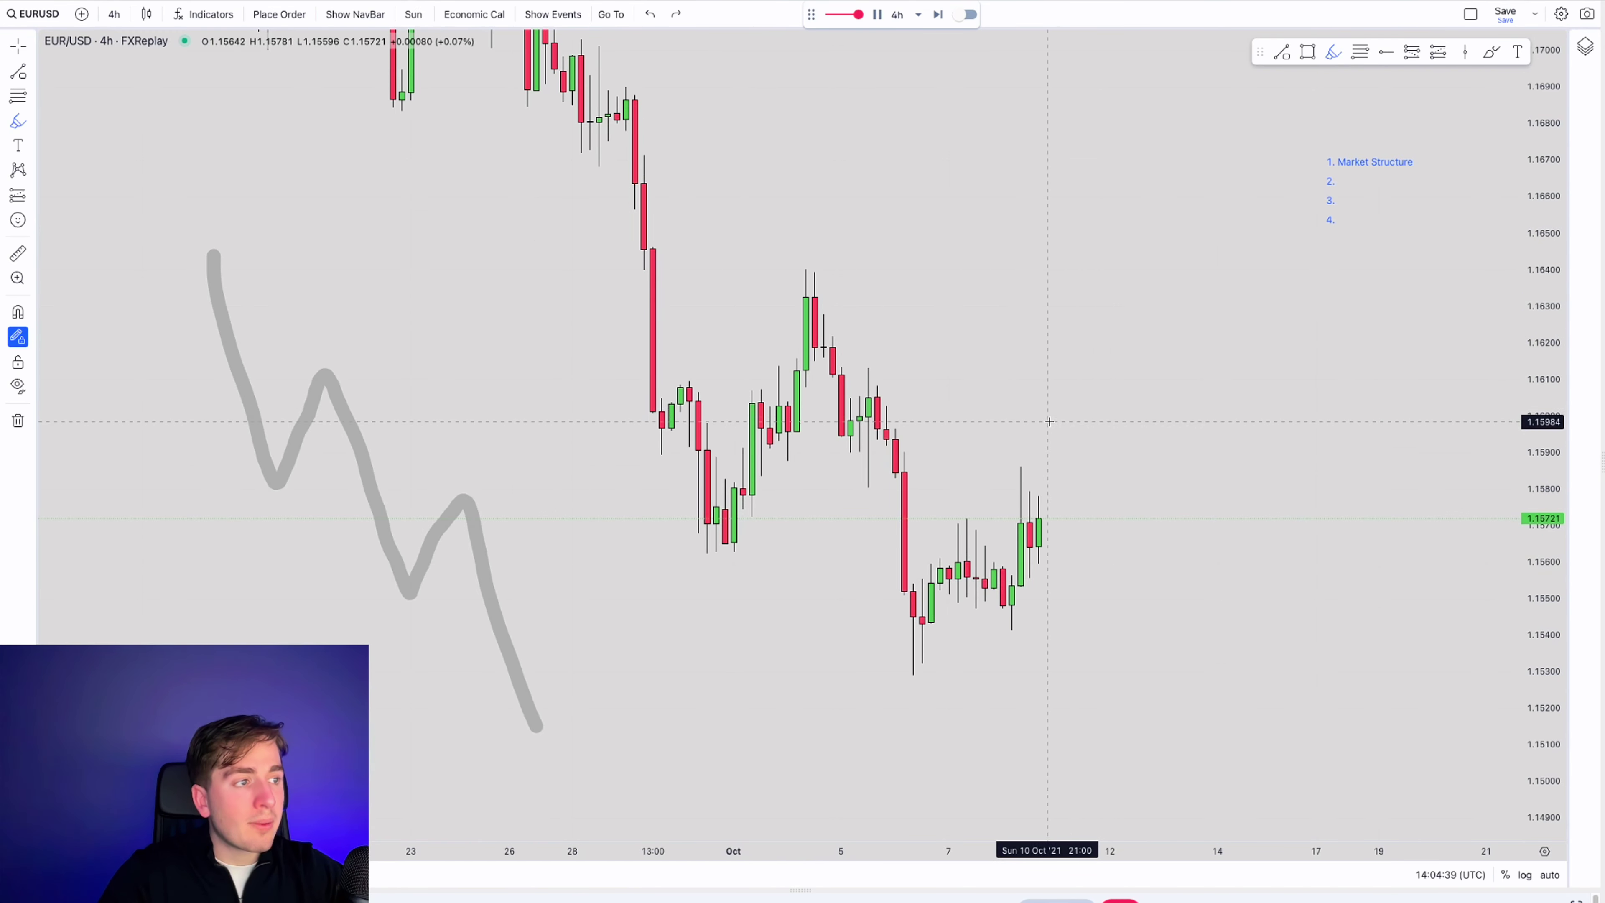
pyautogui.moveTo(1056, 405)
pyautogui.mouseDown()
pyautogui.moveTo(985, 455)
pyautogui.moveTo(1061, 392)
pyautogui.mouseUp()
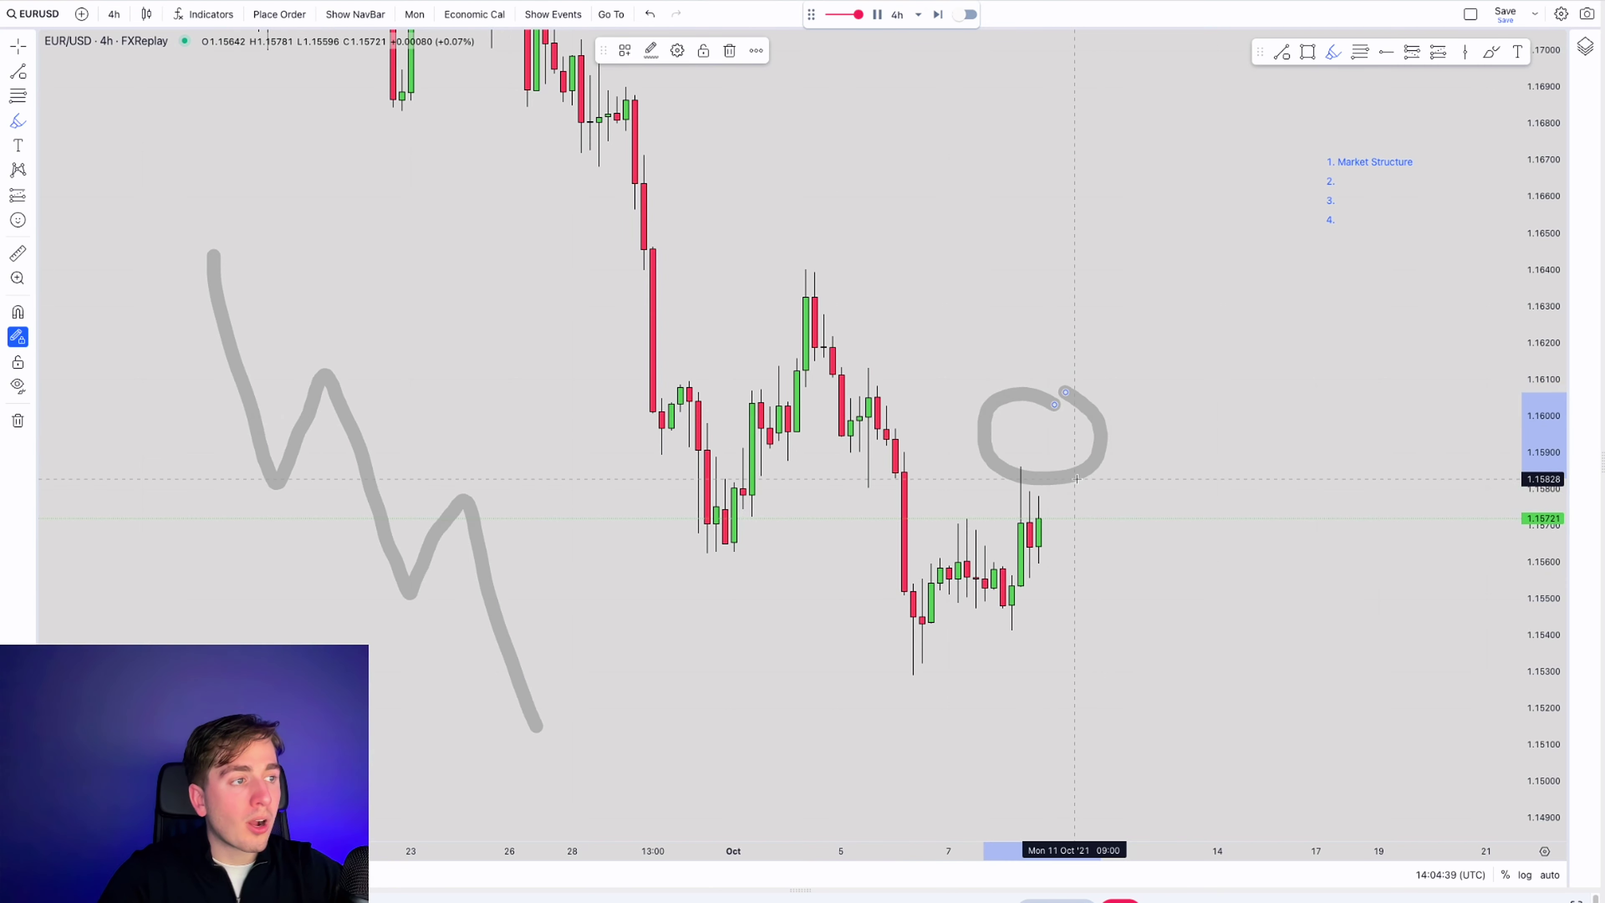
pyautogui.moveTo(1074, 479); pyautogui.dragTo(1234, 716)
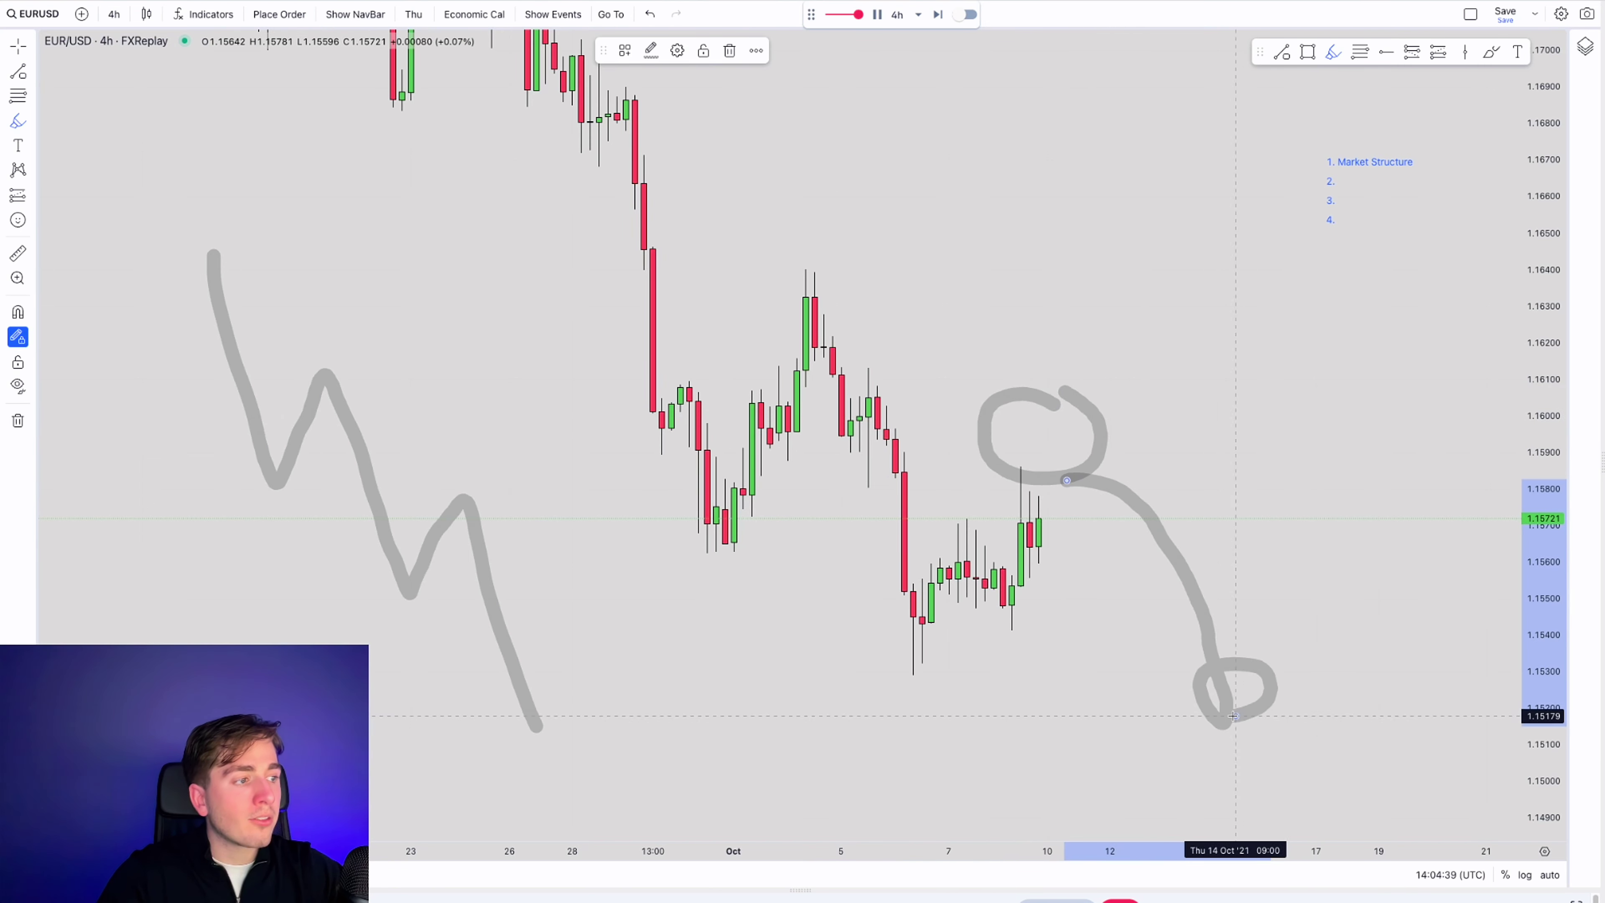
pyautogui.moveTo(563, 689)
pyautogui.mouseDown()
pyautogui.moveTo(505, 682)
pyautogui.moveTo(566, 684)
pyautogui.mouseUp()
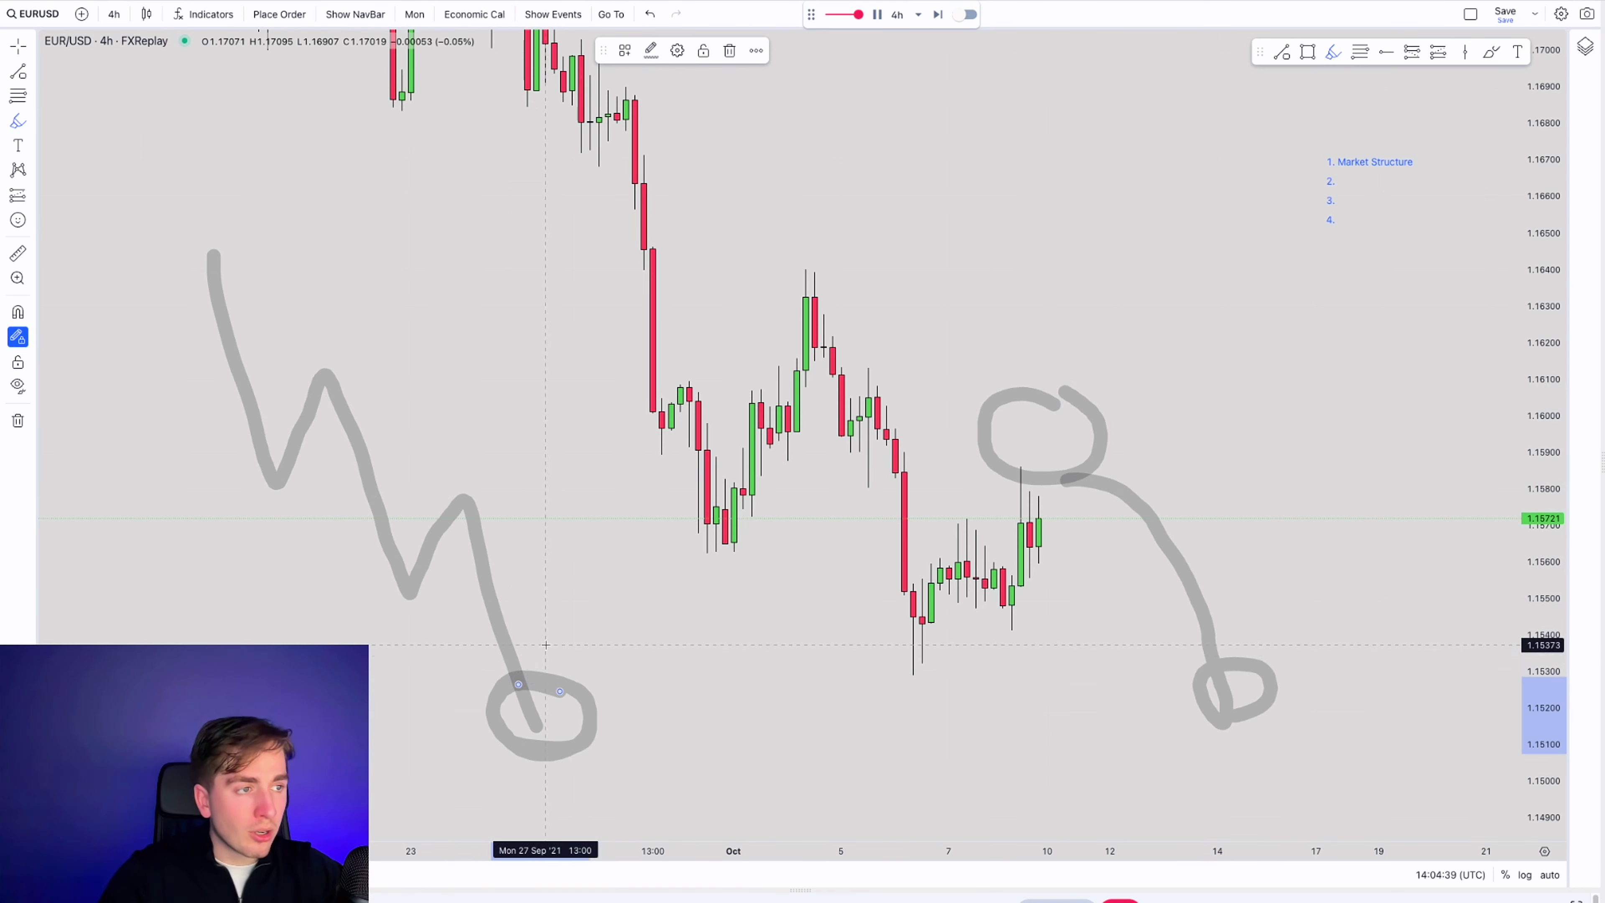
pyautogui.hotkey('ctrl', 'z')
pyautogui.hotkey('ctrl', 'z')
pyautogui.hotkey('ctrl', 'z')
pyautogui.hotkey('ctrl', 'z')
pyautogui.hotkey('ctrl', 'z')
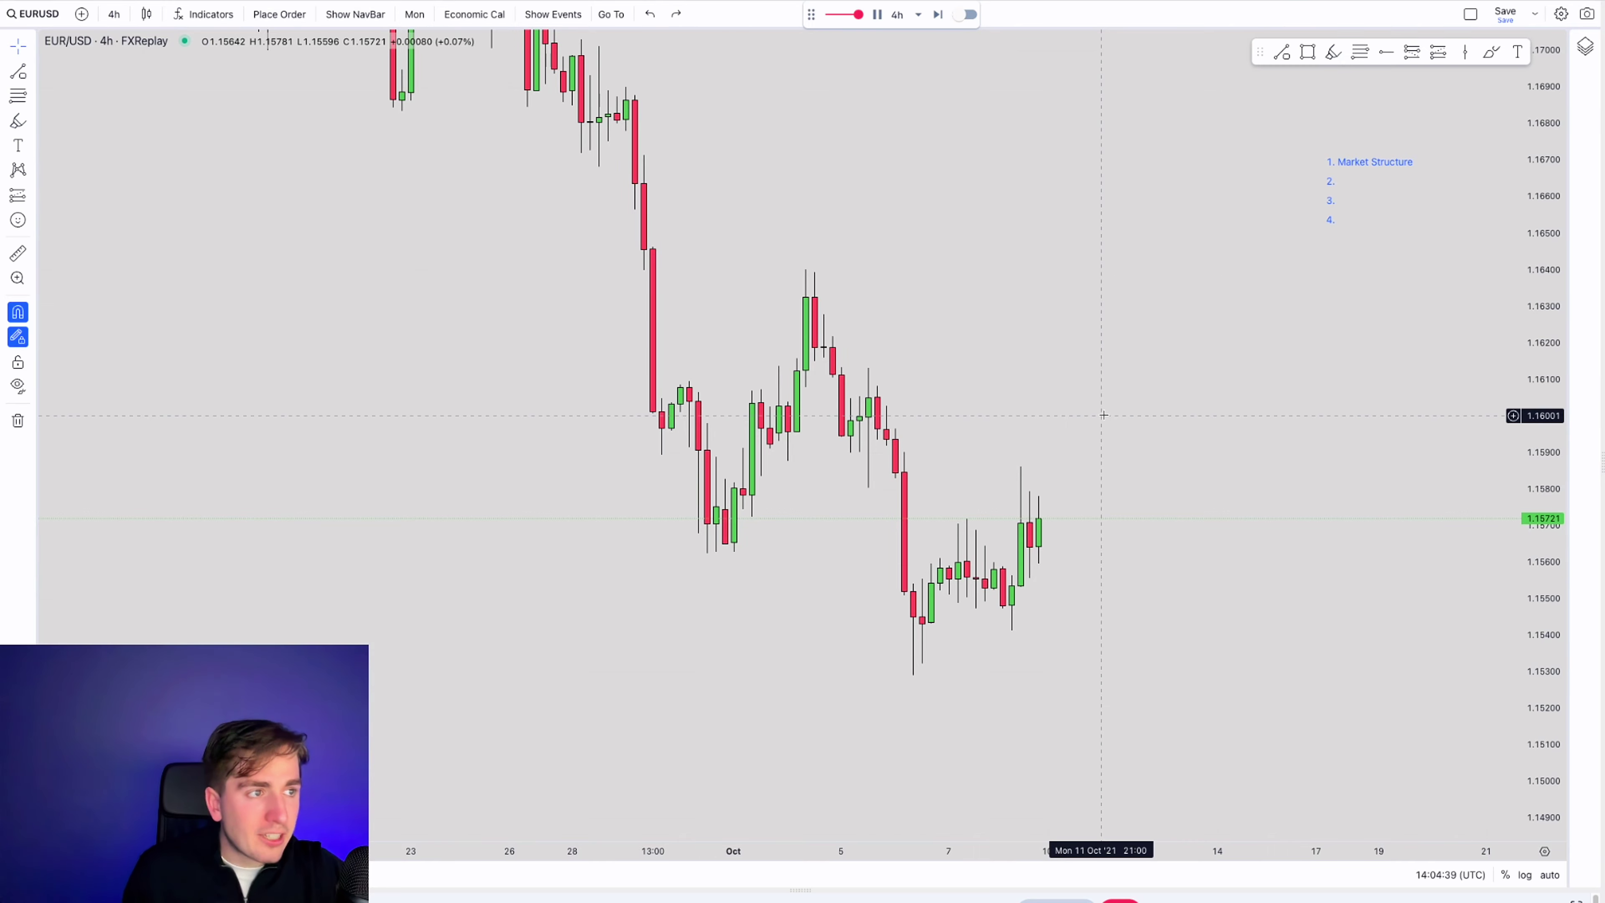
# - Draw a trend line at the 1.15624 swing low styled with the saved 4H BOS template
pyautogui.scroll(-1, 1103, 415)
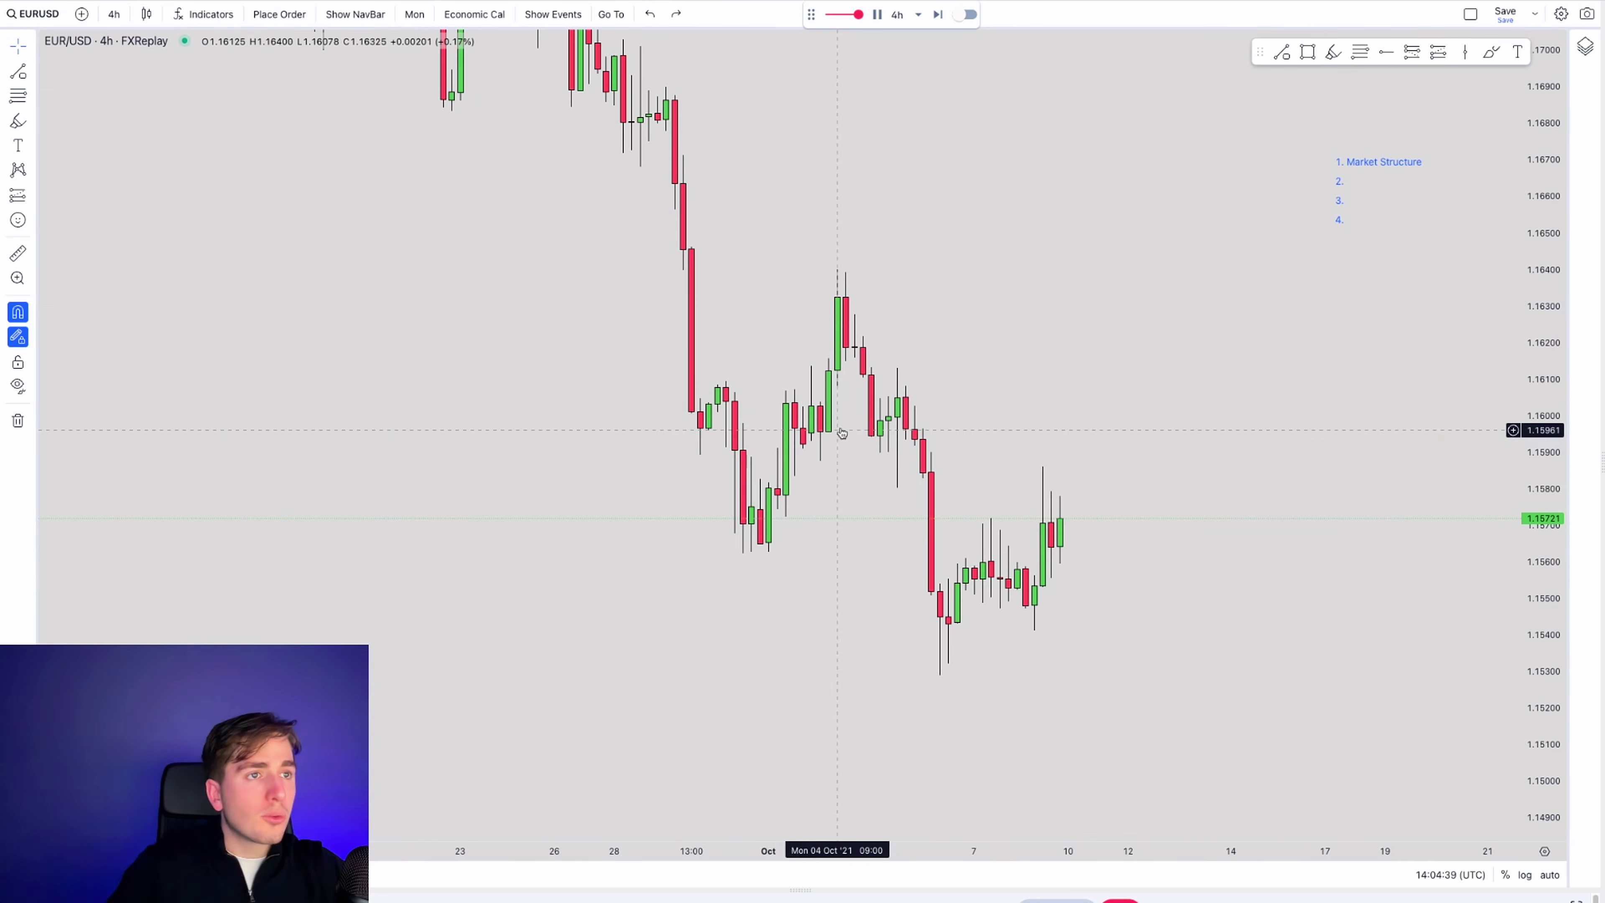
pyautogui.click(1281, 52)
pyautogui.click(743, 553)
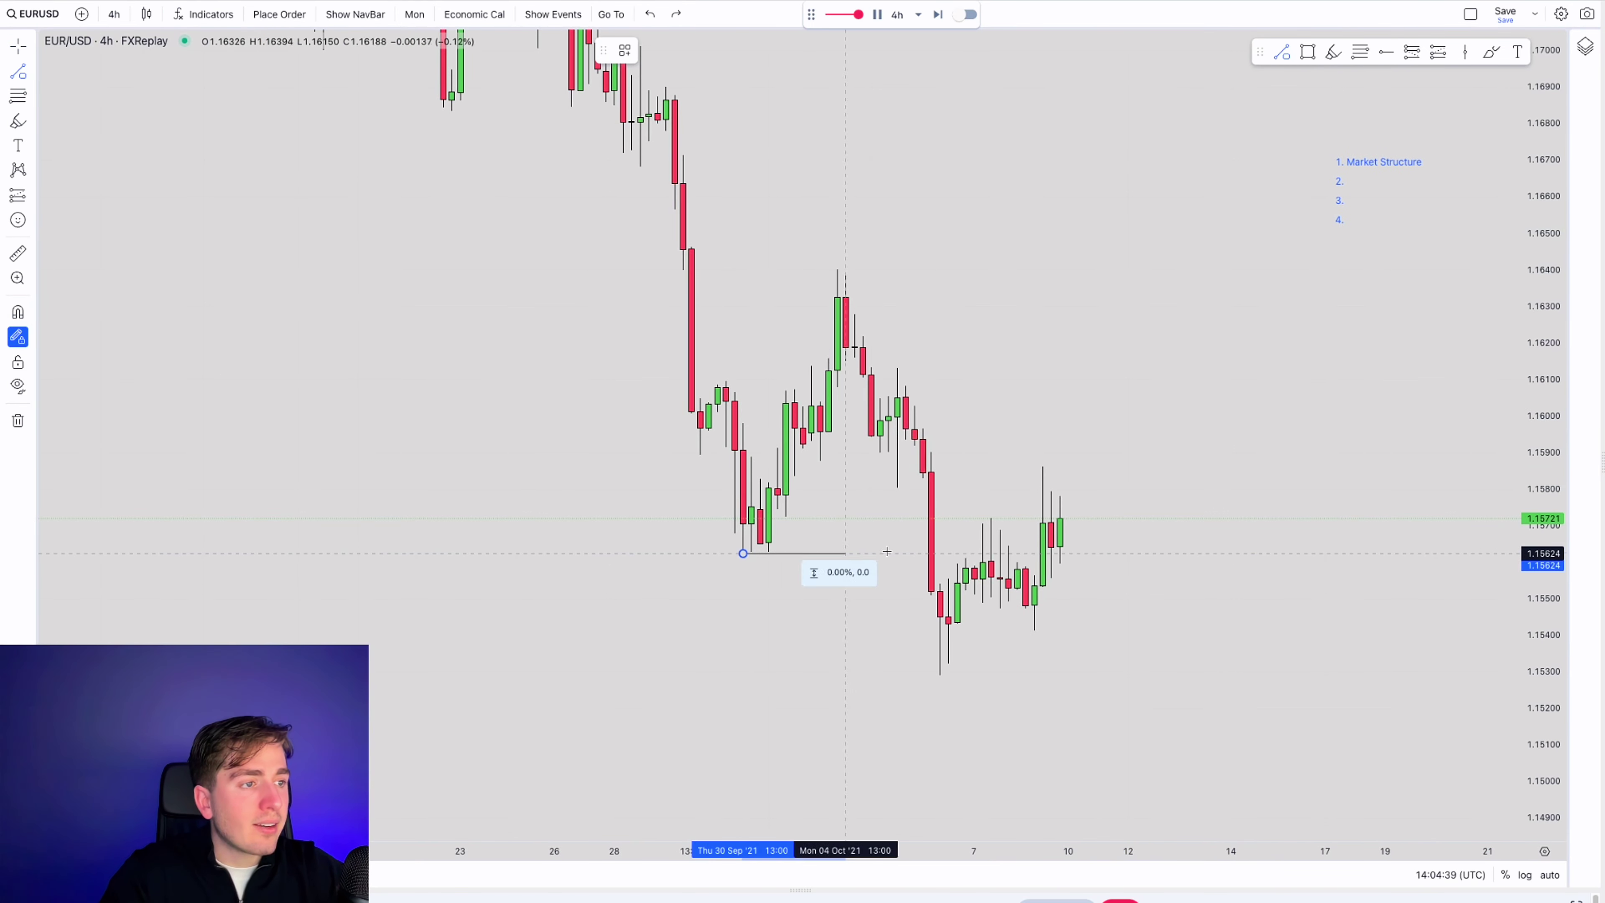
pyautogui.keyDown('shift'); pyautogui.click(930, 555); pyautogui.keyUp('shift')
pyautogui.click(624, 51)
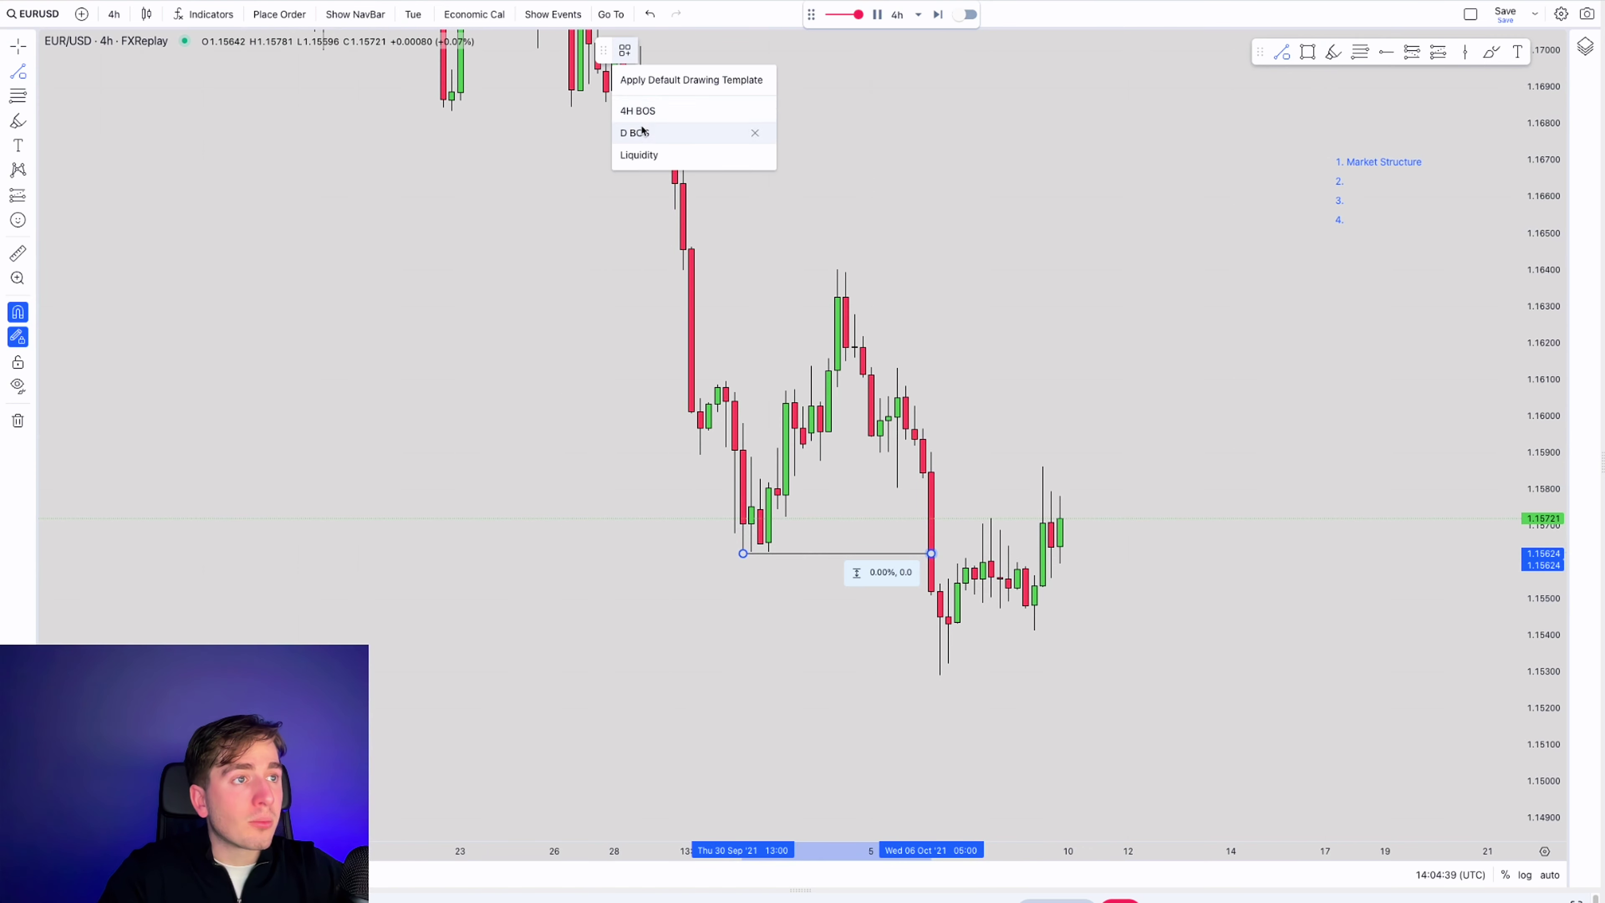
pyautogui.click(645, 114)
pyautogui.click(1074, 208)
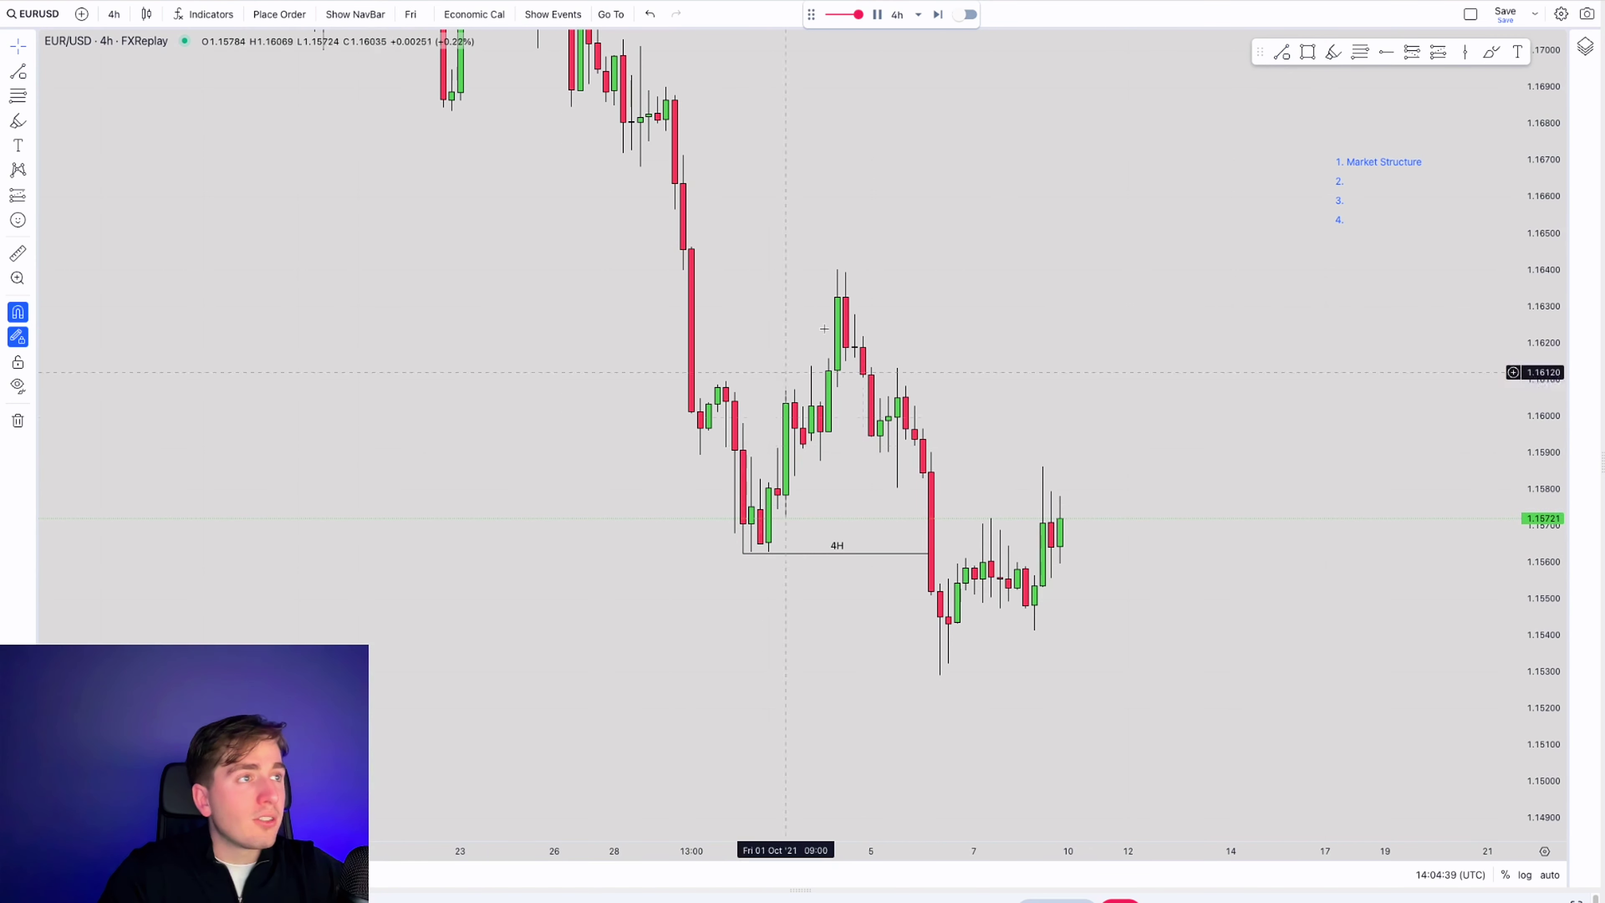
# - Mark the swing high near 1.1640 and the swing low near 1.1530 with a saved template
pyautogui.click(1331, 55)
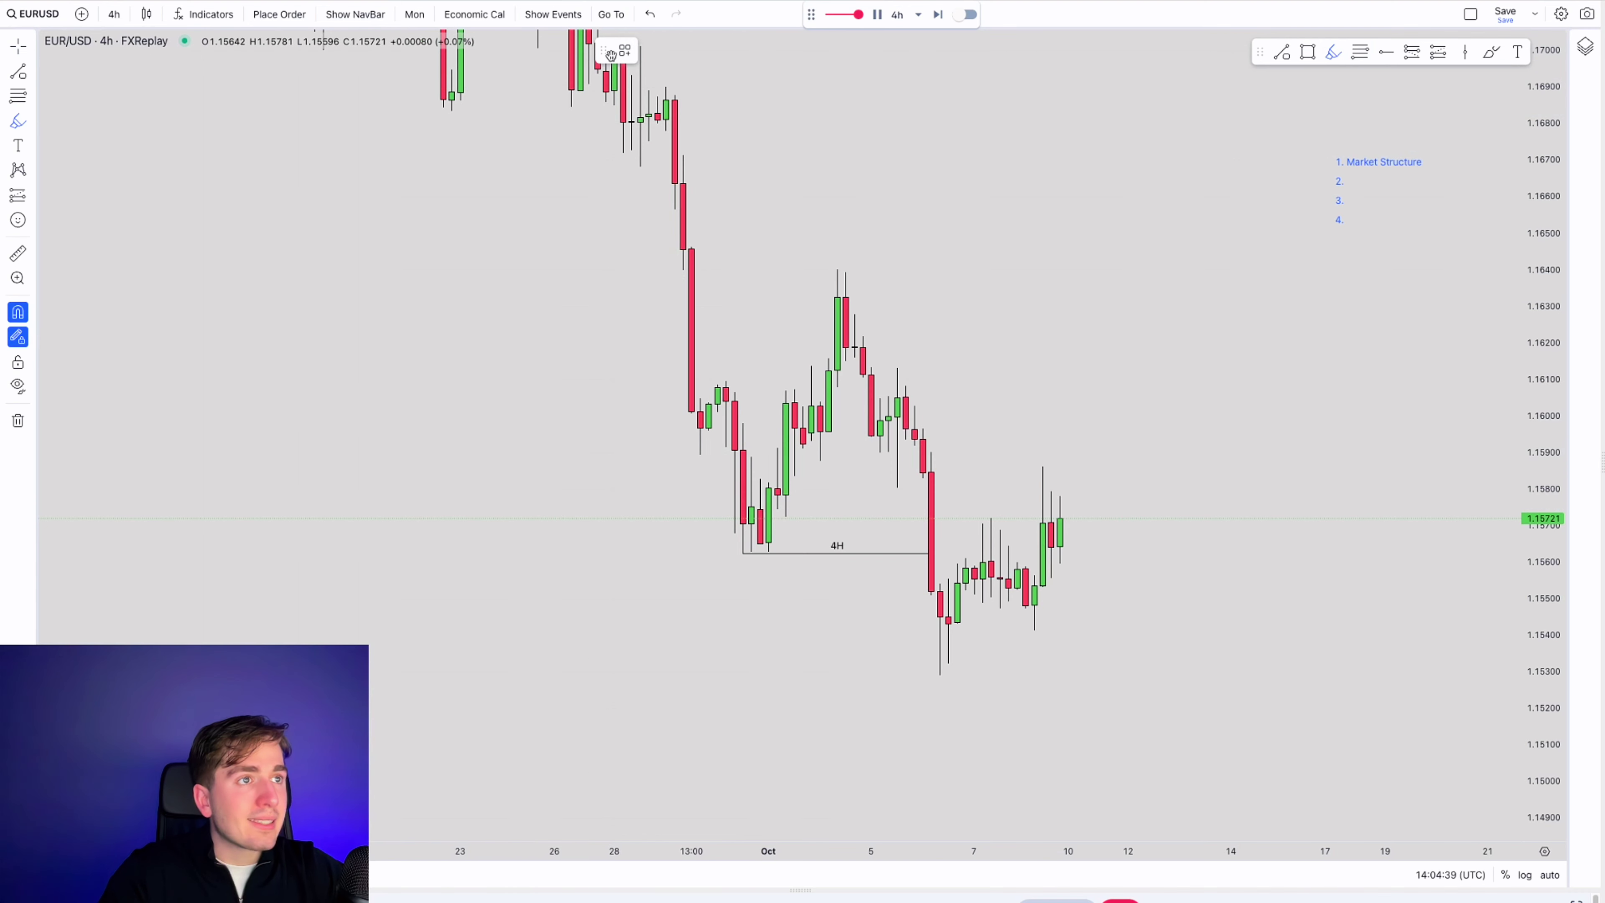
pyautogui.click(624, 52)
pyautogui.click(639, 132)
pyautogui.click(742, 555)
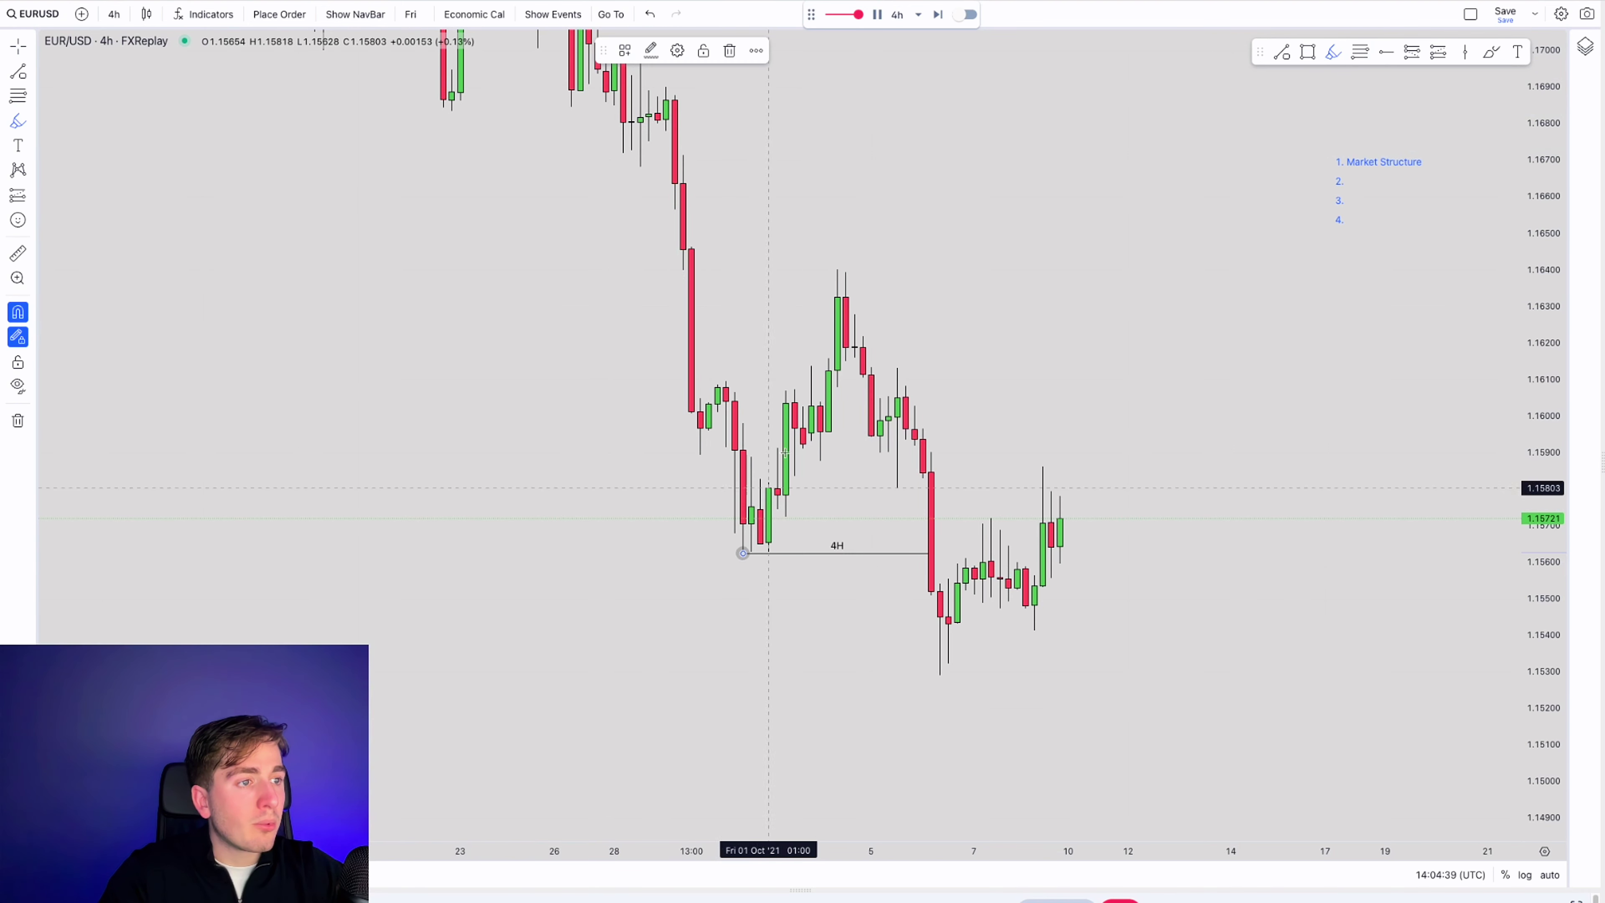
pyautogui.click(837, 270)
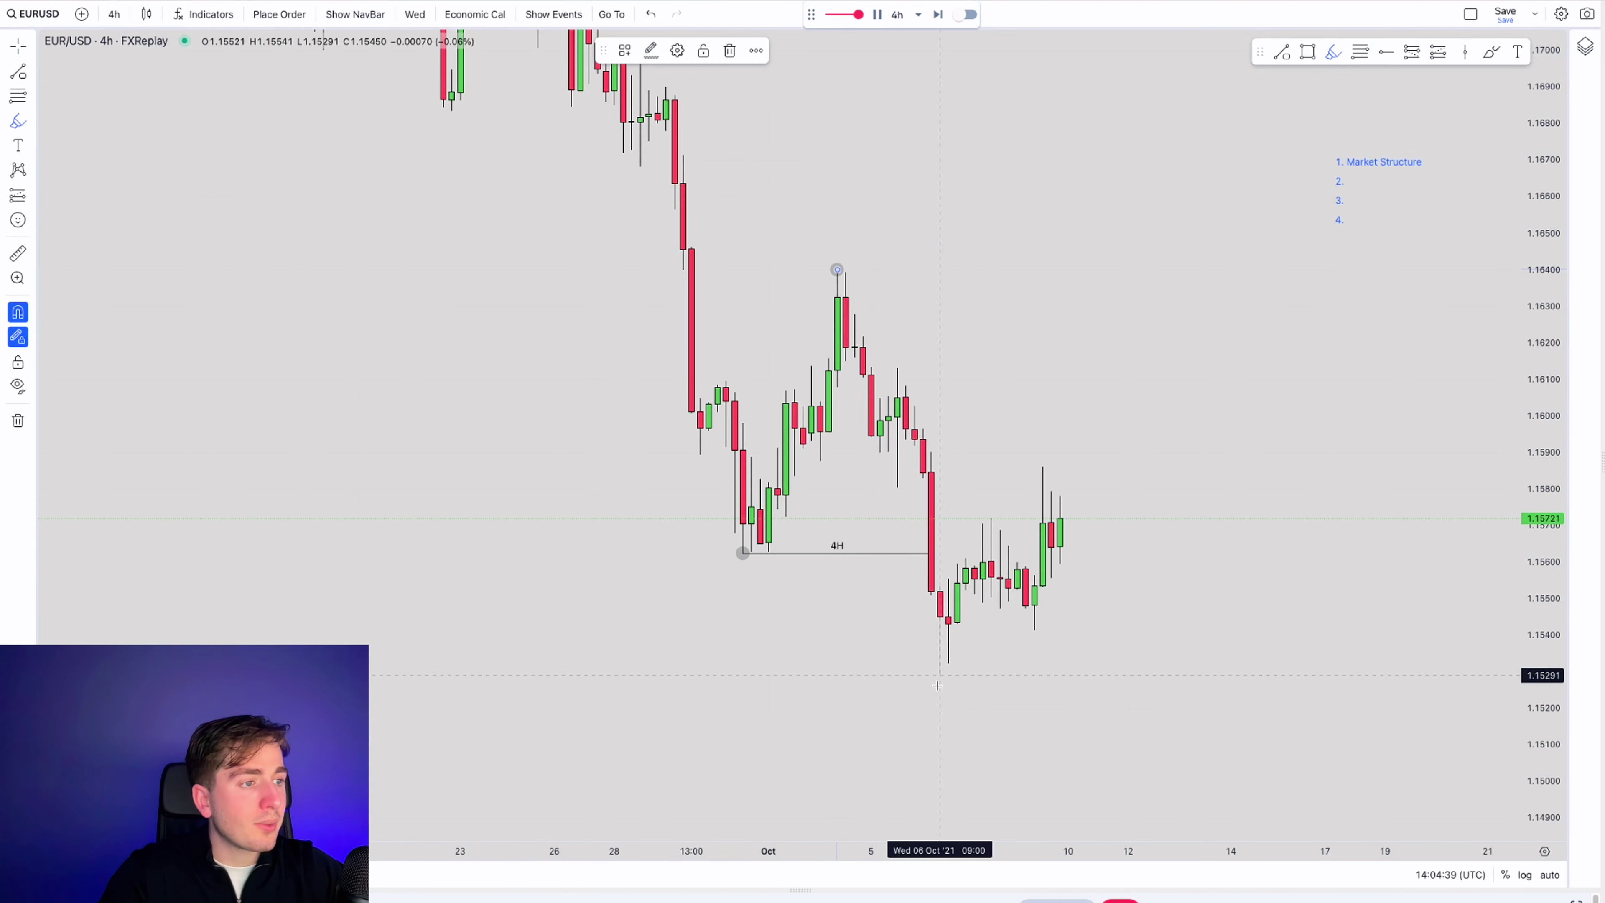
pyautogui.click(942, 678)
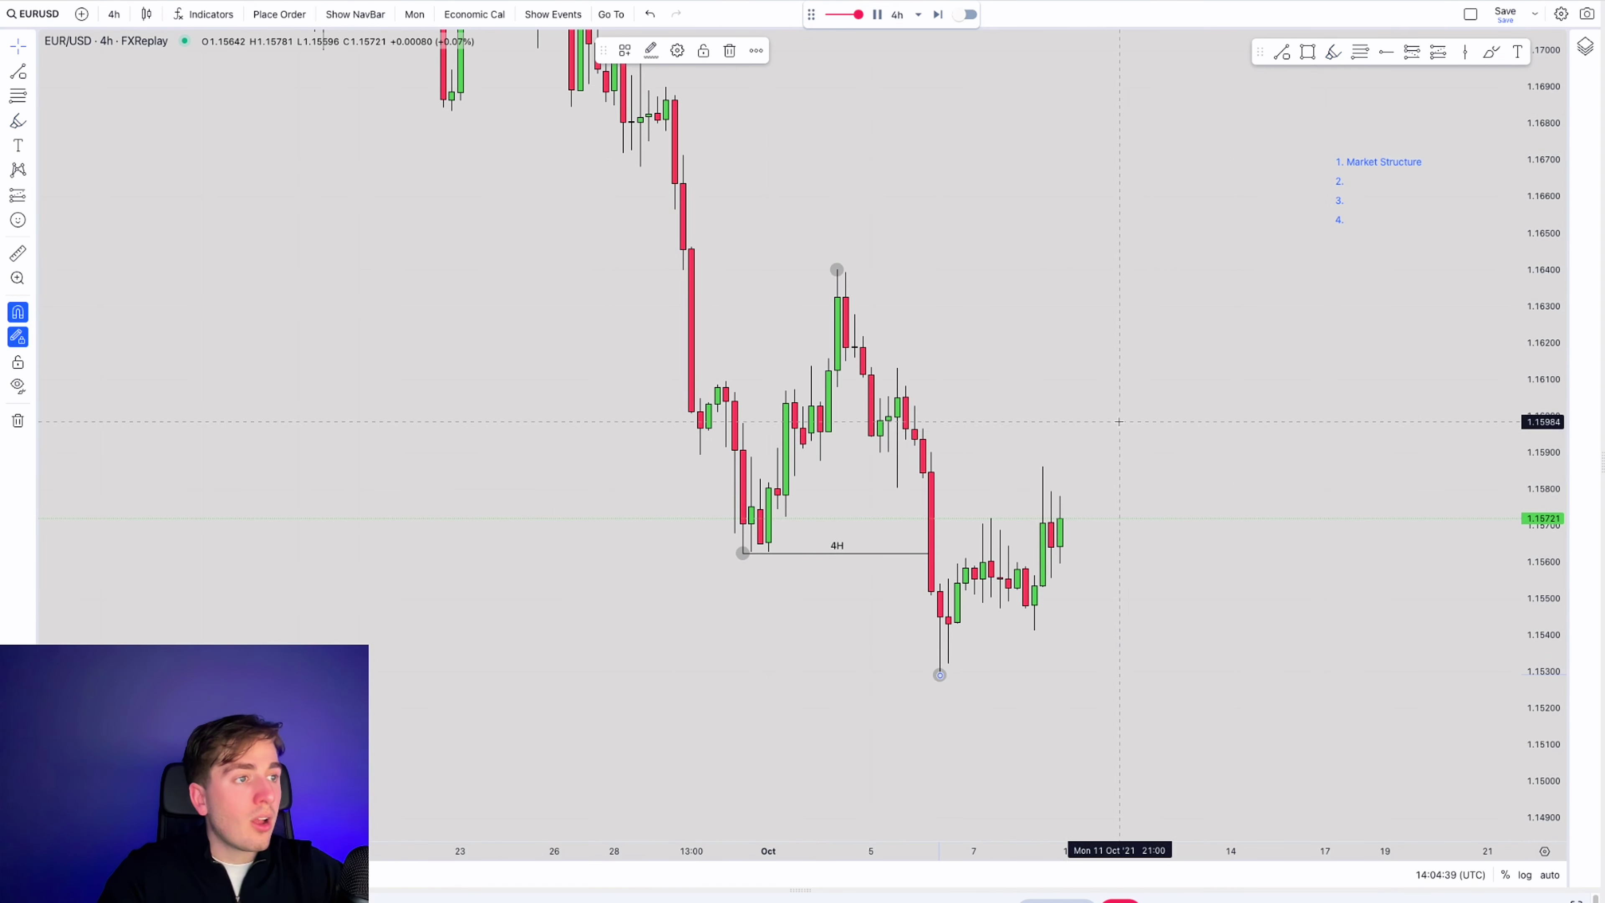
pyautogui.click(1125, 405)
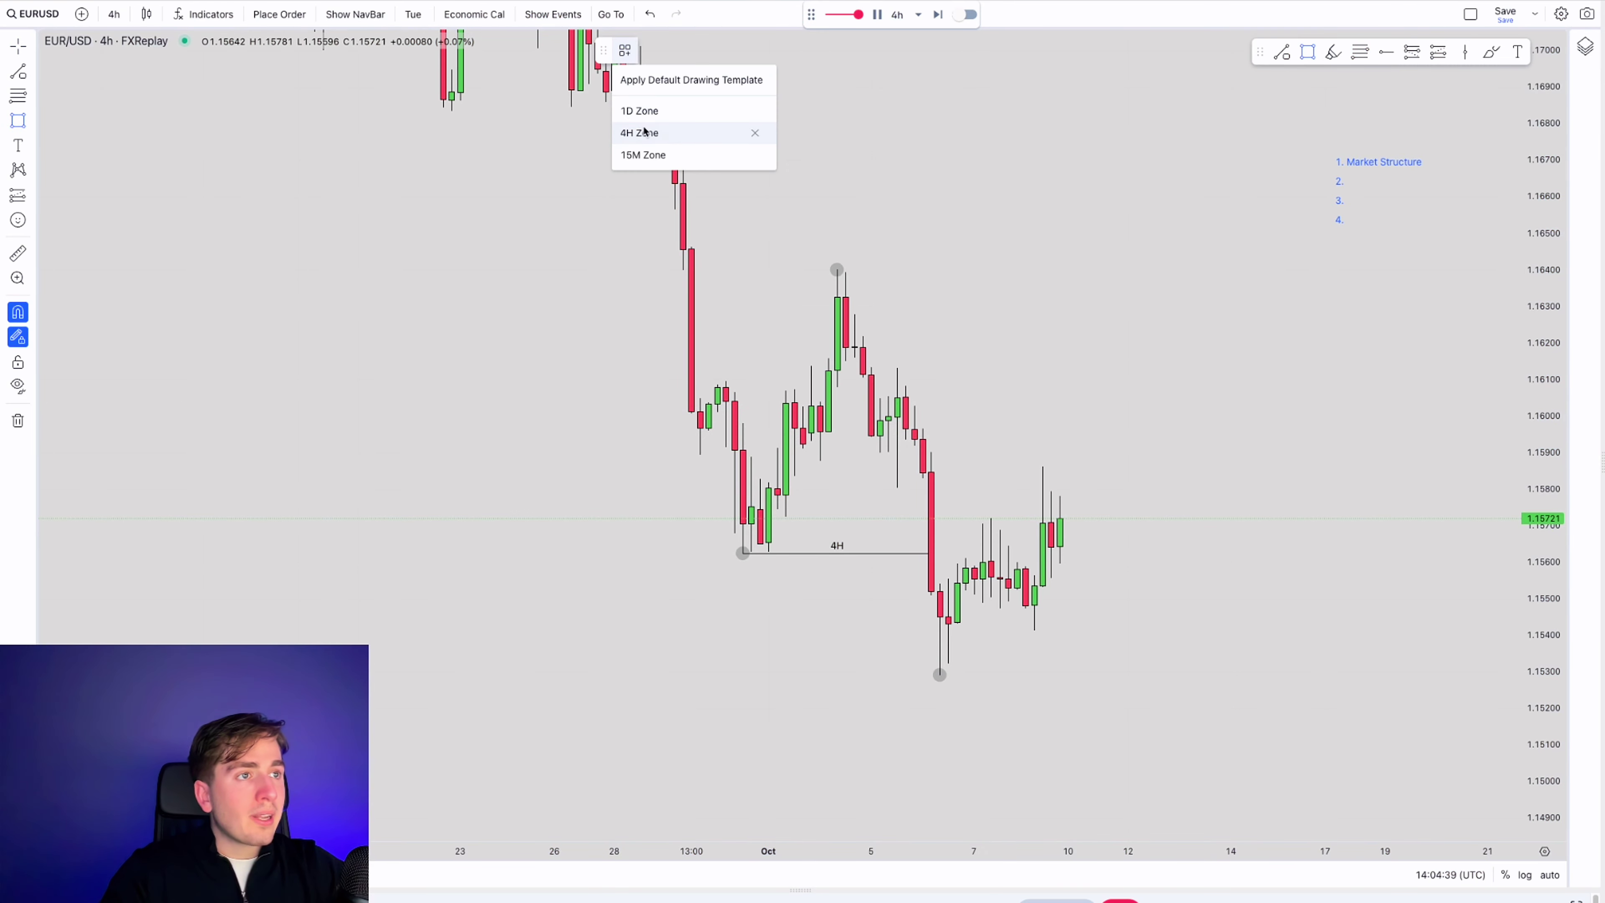
# - Edit the checklist so its second item reads '2. Supply & demand'
pyautogui.click(752, 132)
pyautogui.doubleClick(1355, 224)
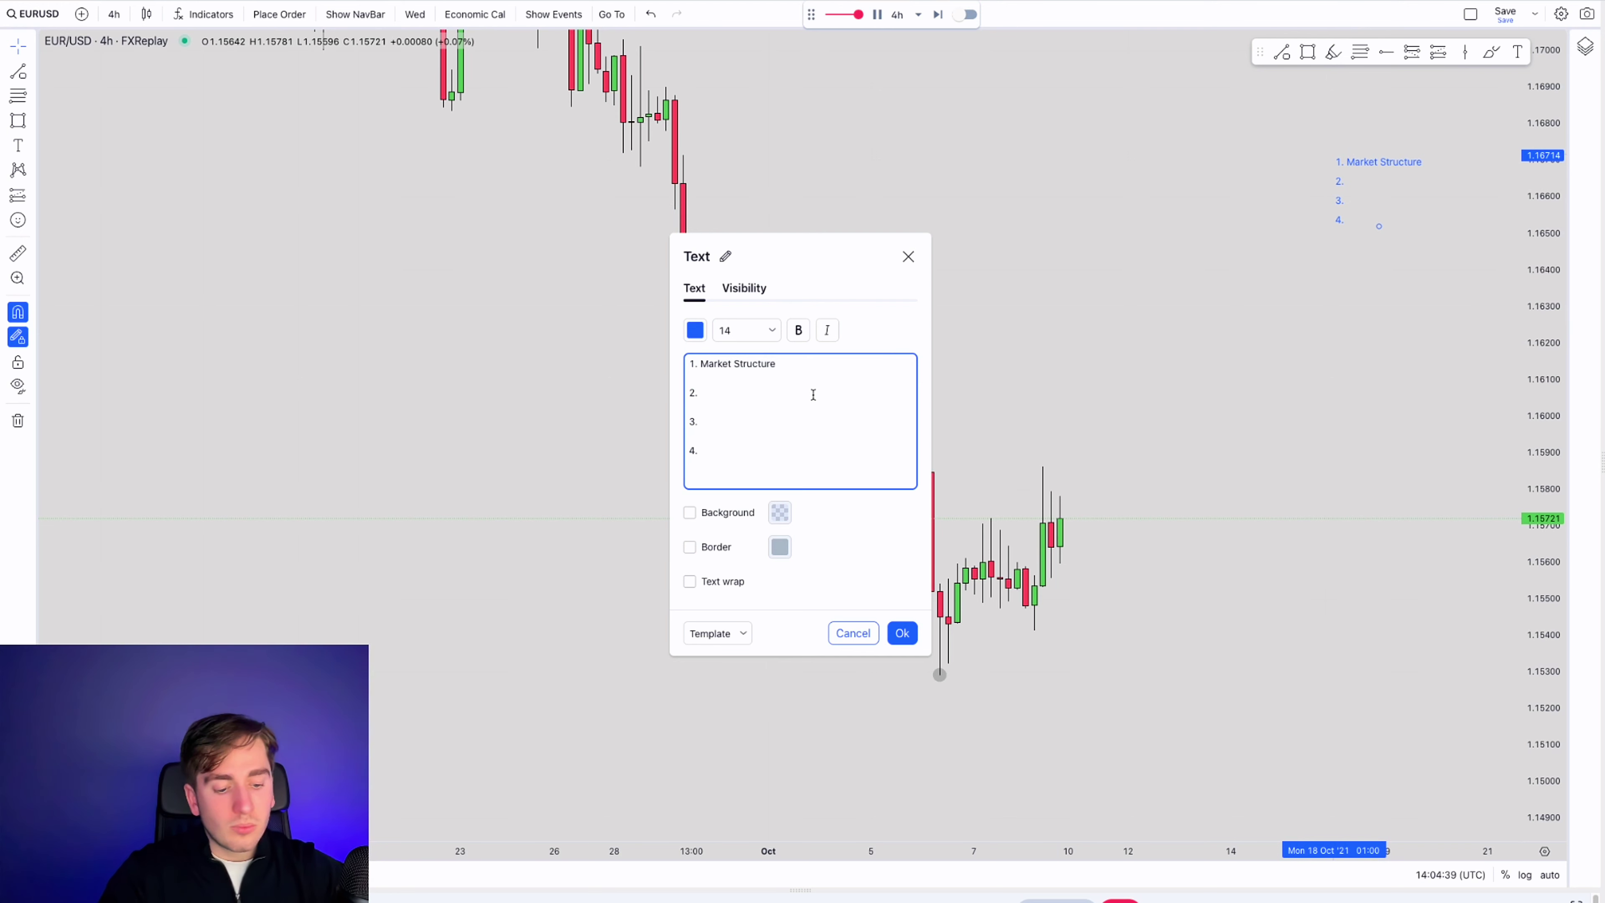
pyautogui.write('& demand')
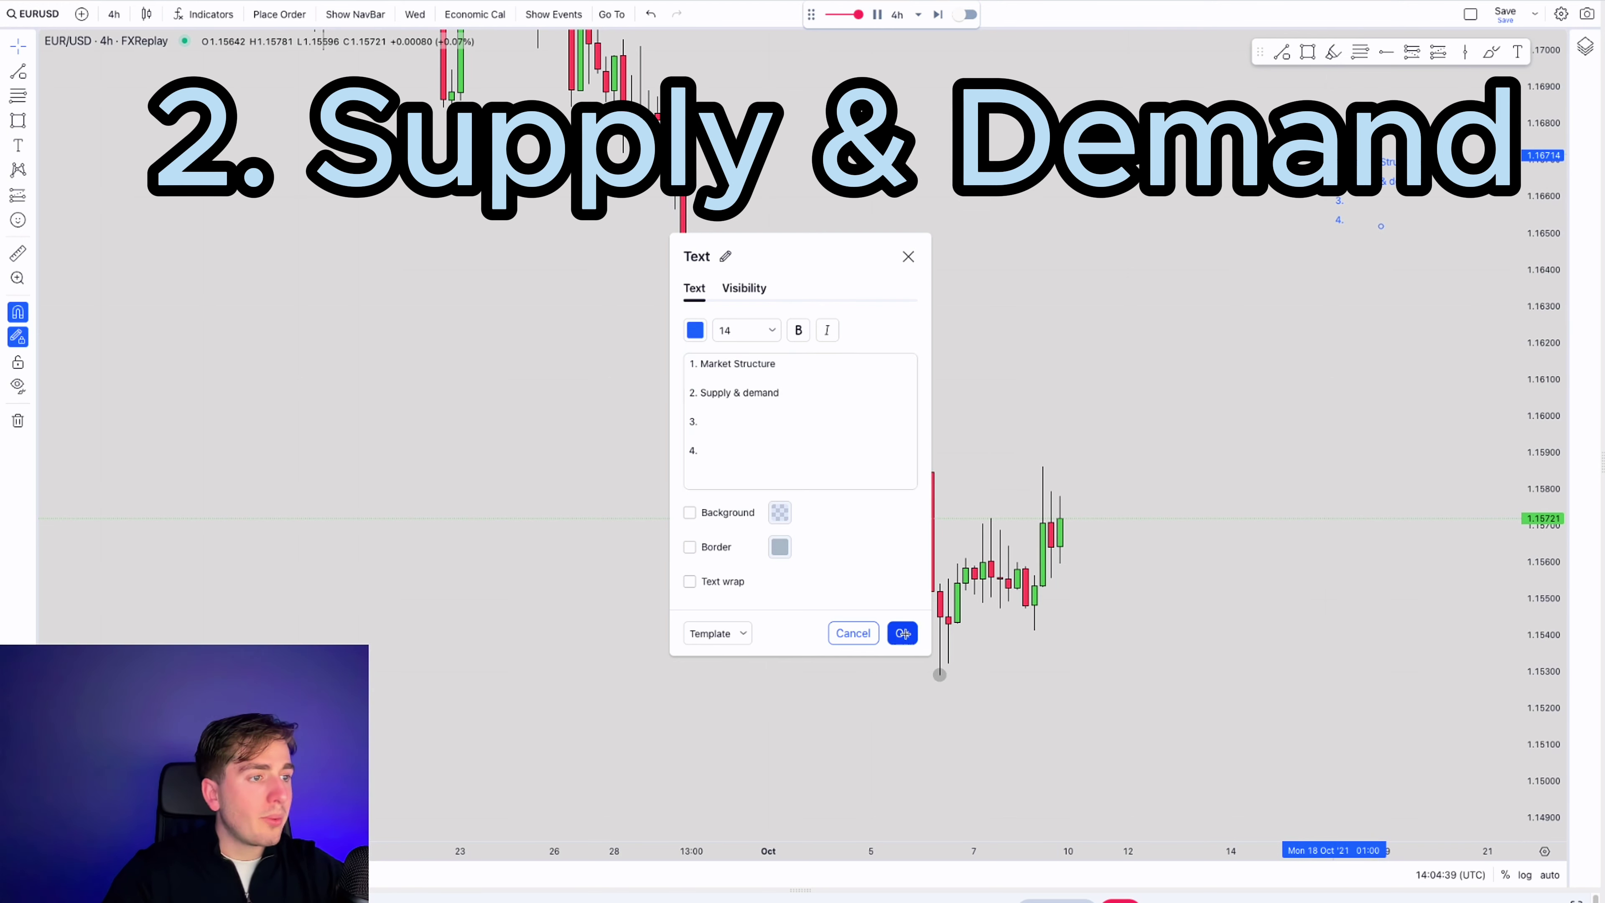
pyautogui.click(903, 633)
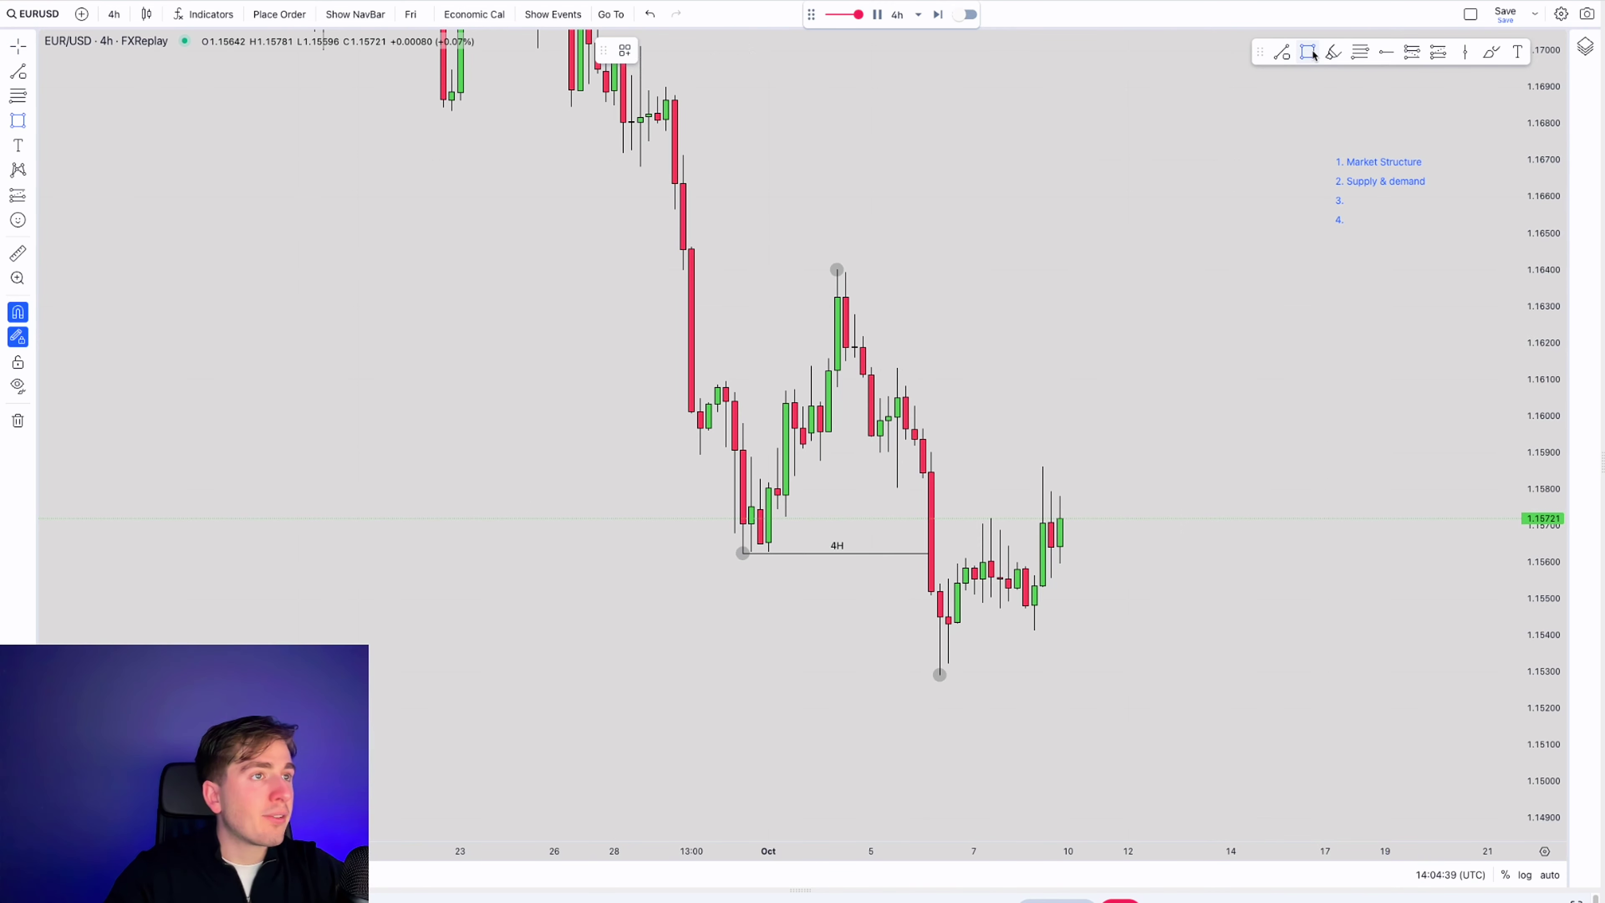
pyautogui.click(624, 51)
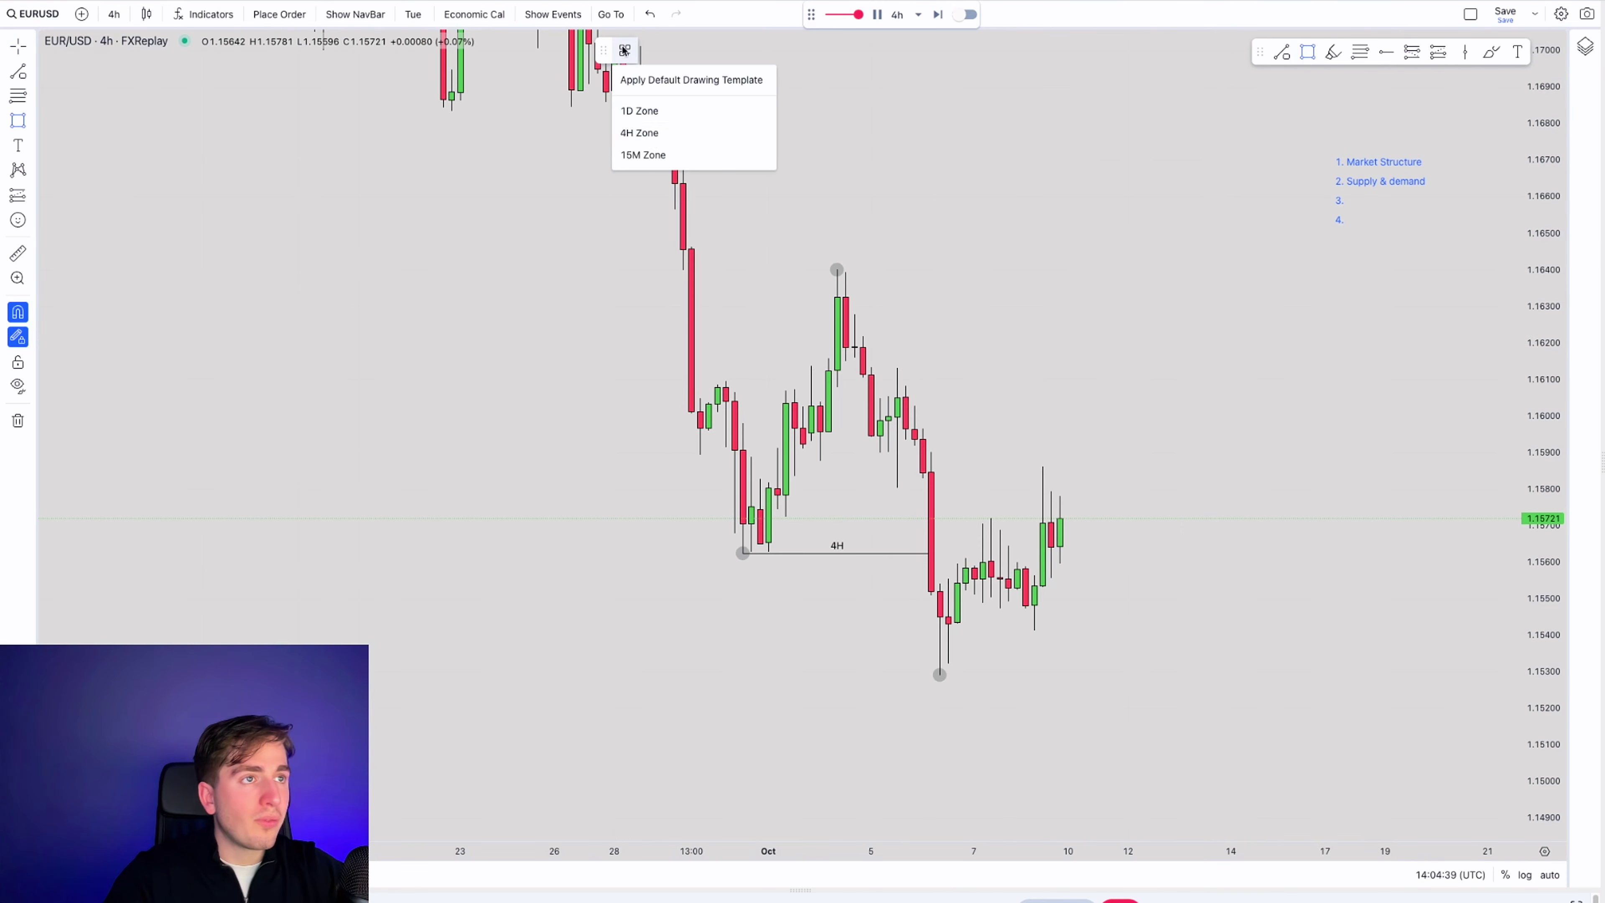
pyautogui.click(653, 138)
pyautogui.click(1331, 53)
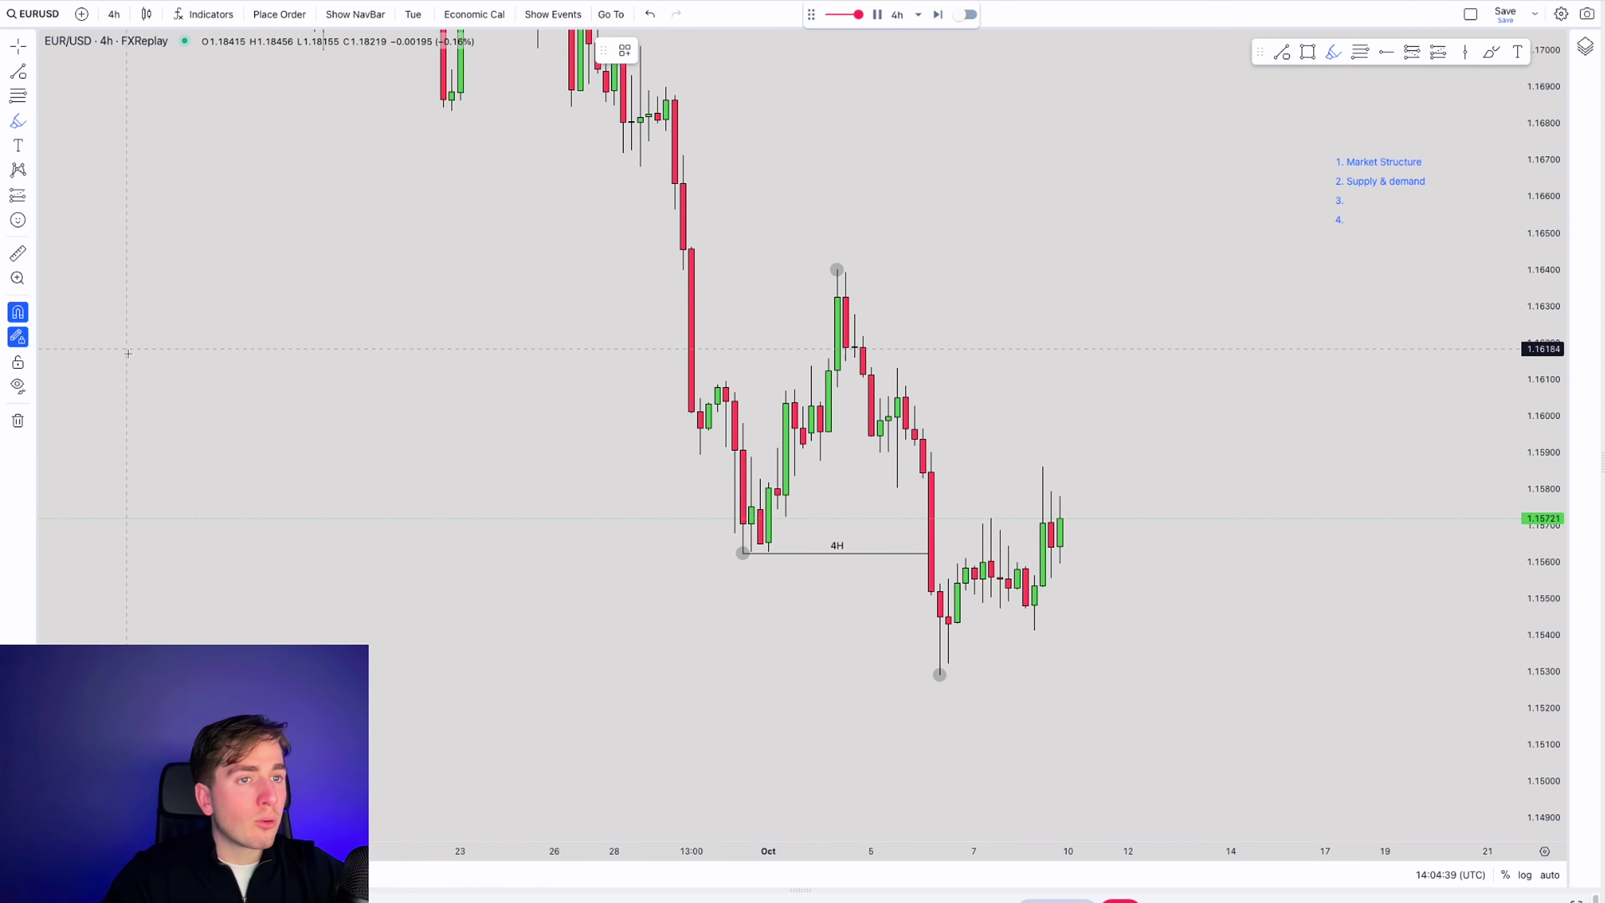
# - Sketch a W pattern with bounding lines and a sharp drop, then undo all sketches
pyautogui.moveTo(127, 354)
pyautogui.mouseDown()
pyautogui.moveTo(229, 344)
pyautogui.moveTo(367, 537)
pyautogui.mouseUp()
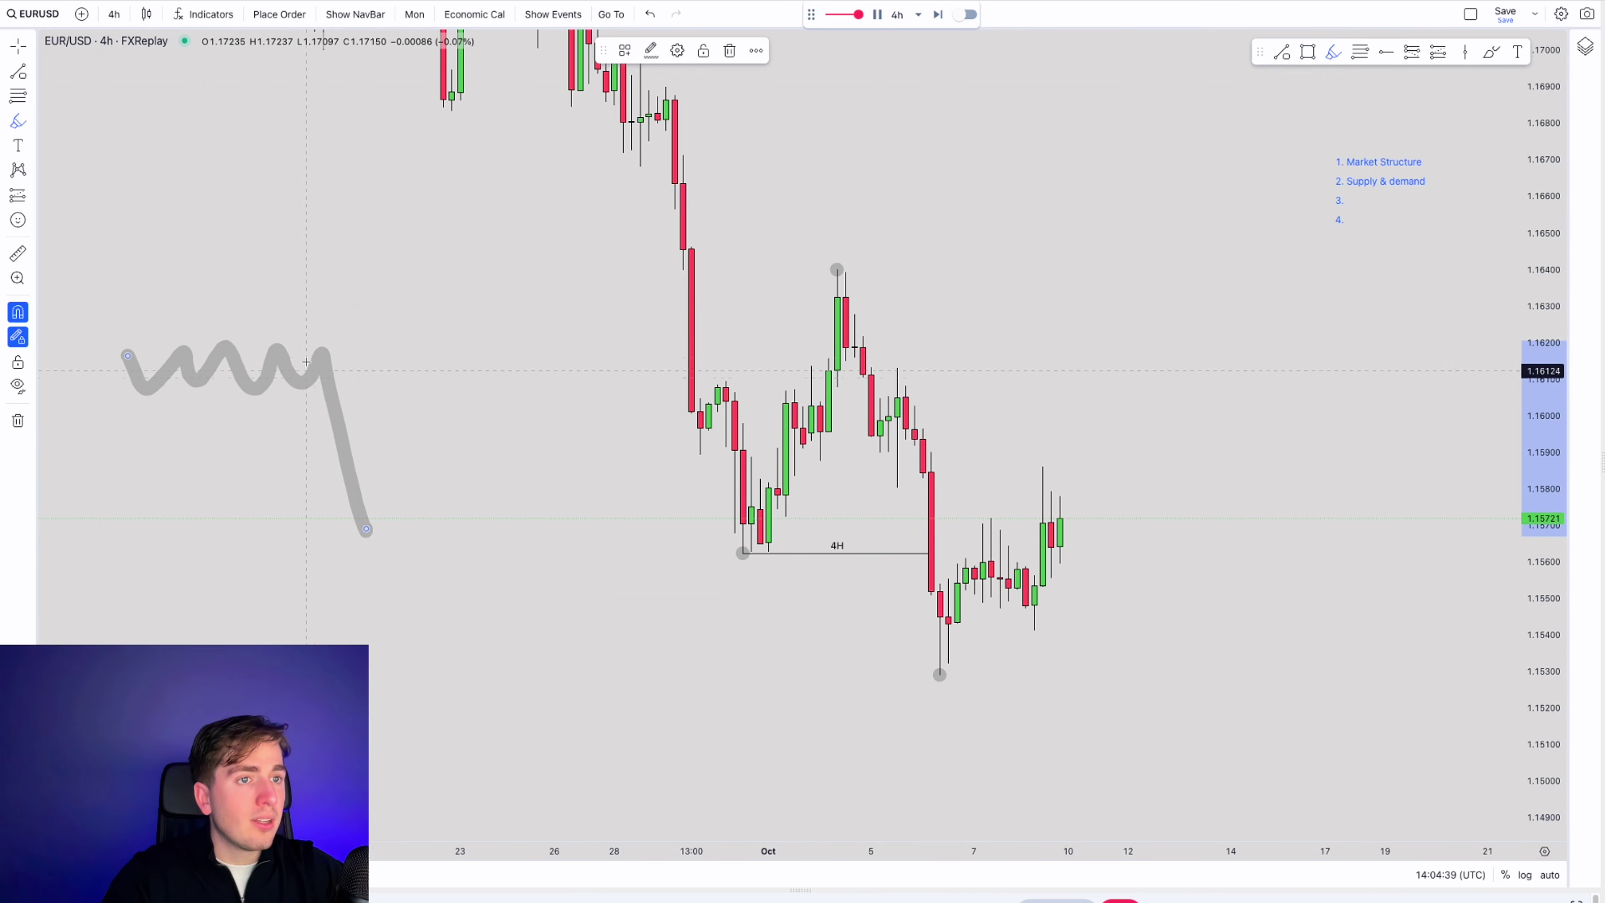
pyautogui.moveTo(135, 391); pyautogui.dragTo(414, 388)
pyautogui.moveTo(111, 329); pyautogui.dragTo(402, 338)
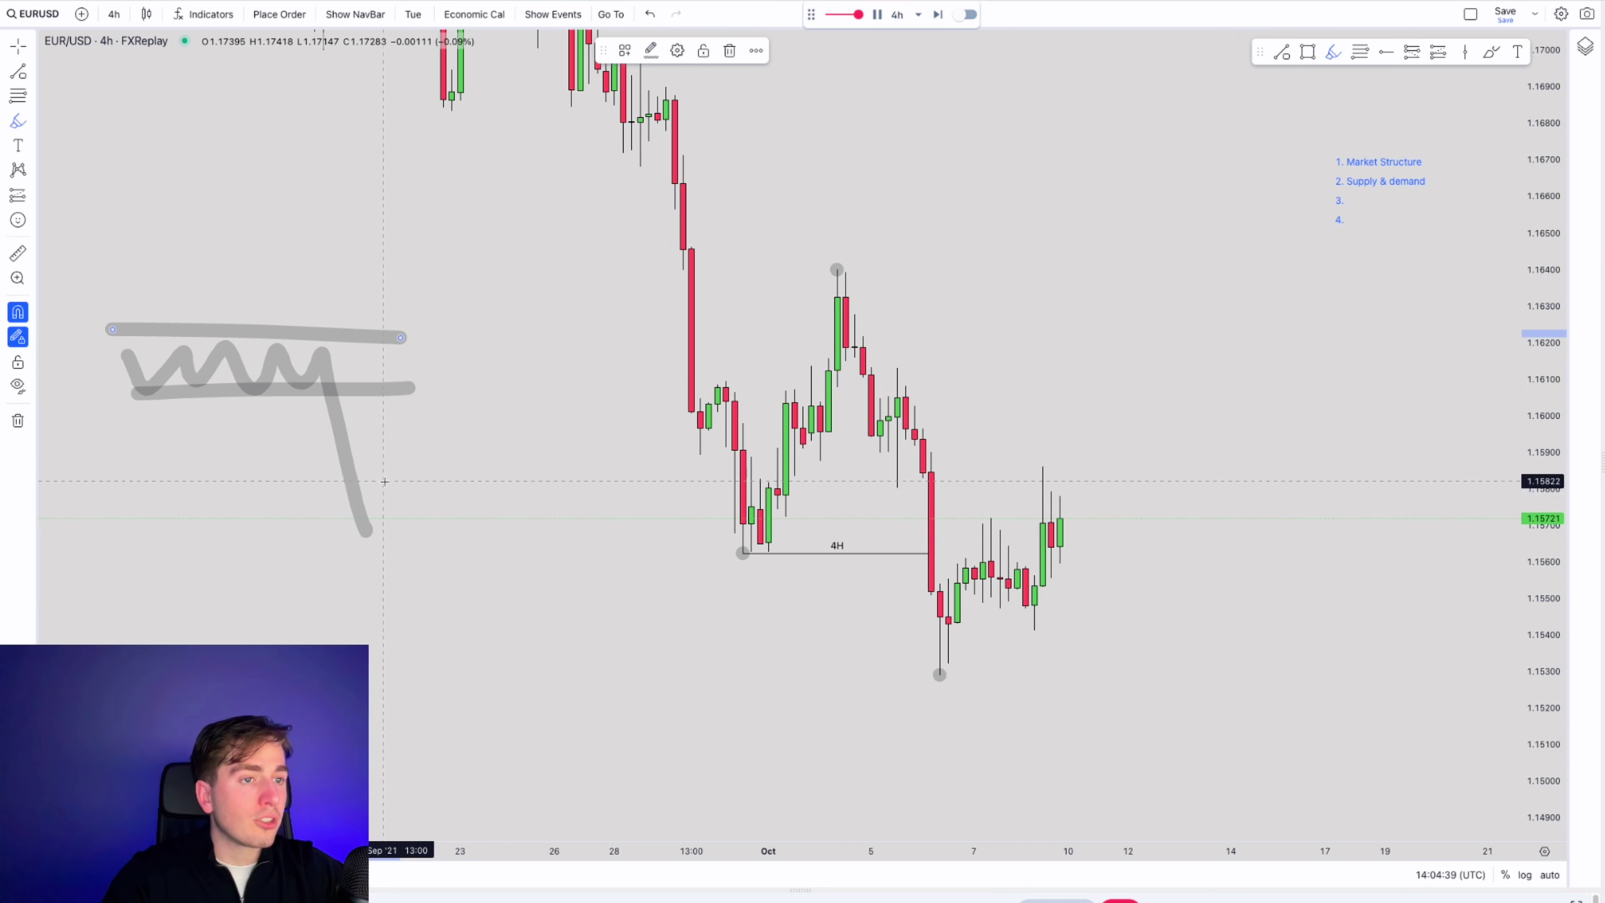
pyautogui.moveTo(375, 513)
pyautogui.mouseDown()
pyautogui.moveTo(417, 357)
pyautogui.moveTo(541, 683)
pyautogui.mouseUp()
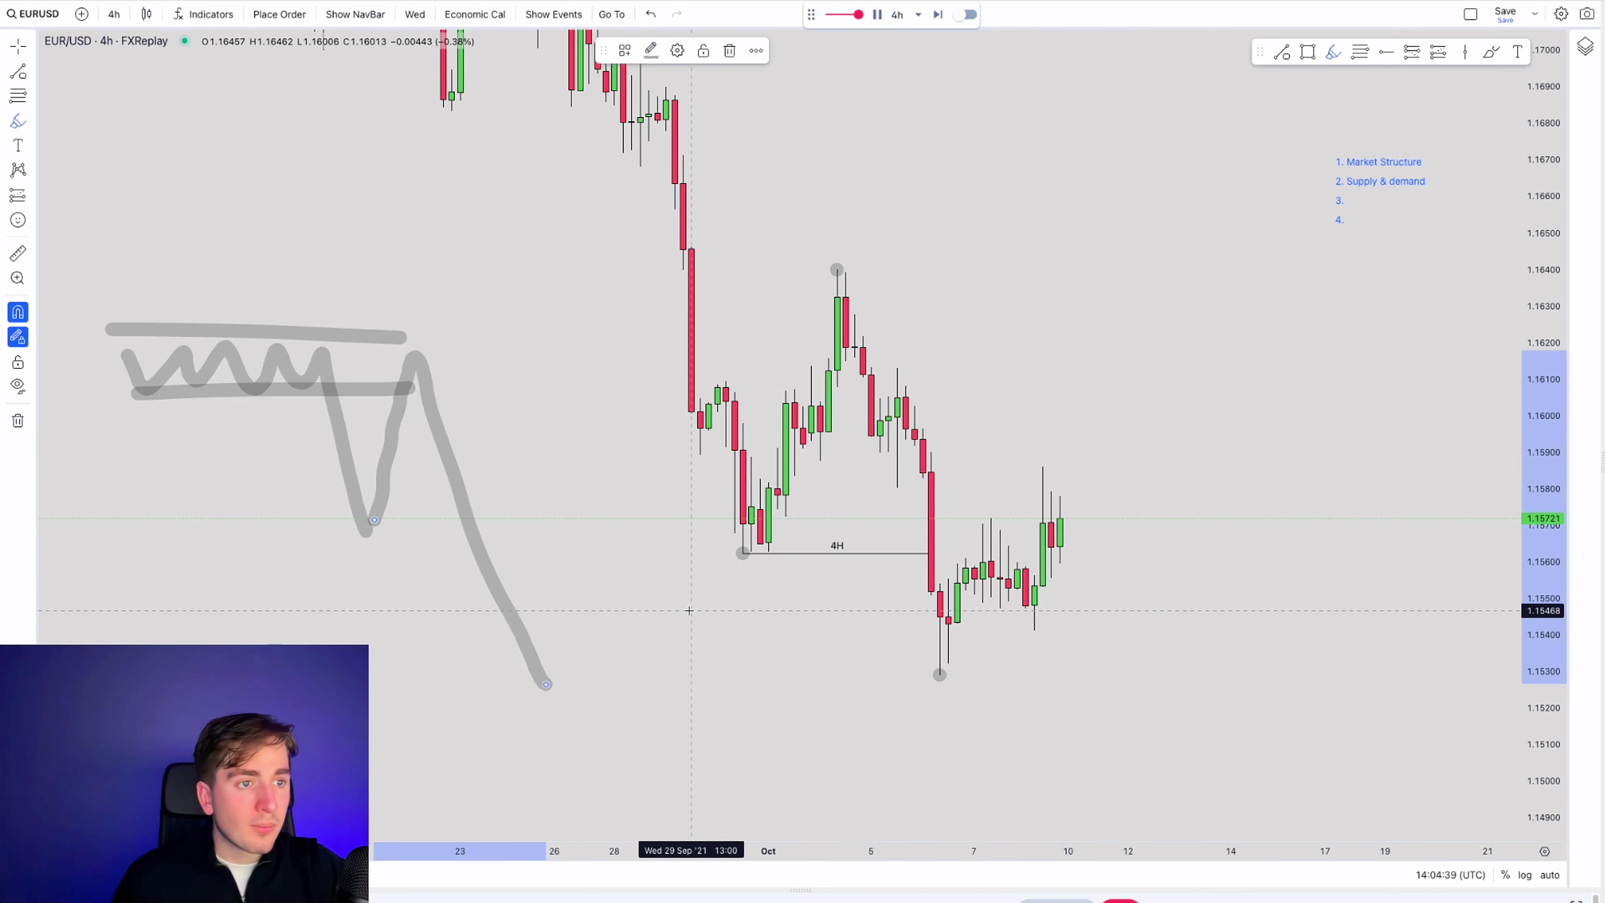
pyautogui.hotkey('ctrl', 'z')
pyautogui.hotkey('ctrl', 'z')
pyautogui.hotkey('ctrl', 'z')
pyautogui.hotkey('ctrl', 'z')
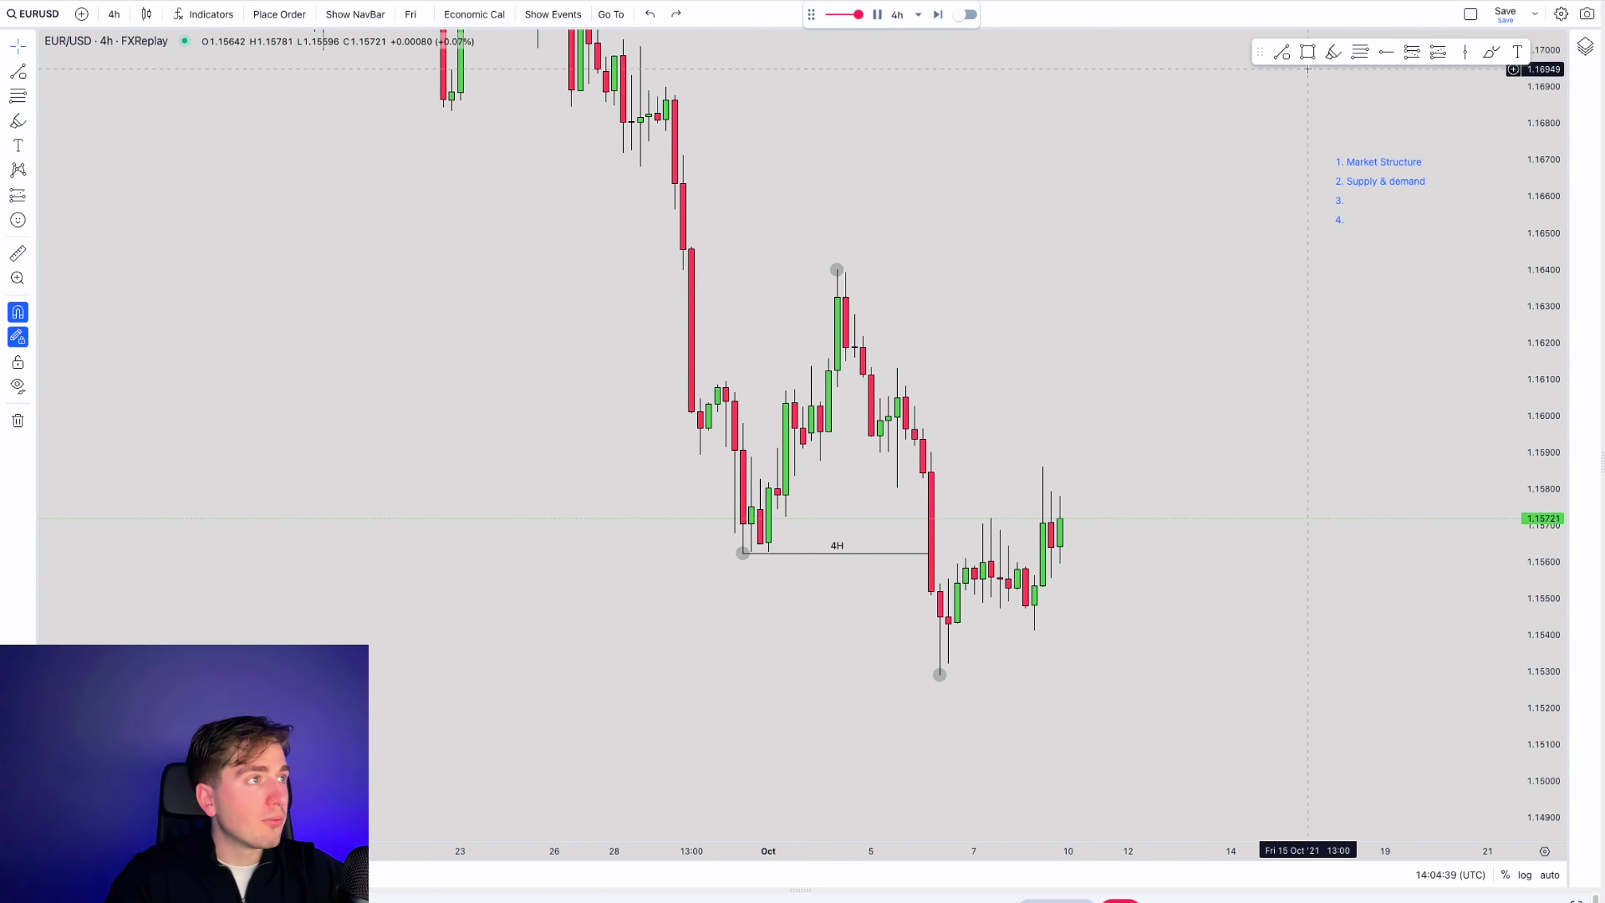
# - Draw a rectangle supply zone from about 1.1580 to 1.1613 over the pre-drop candles
pyautogui.click(1308, 53)
pyautogui.scroll(1, 885, 451)
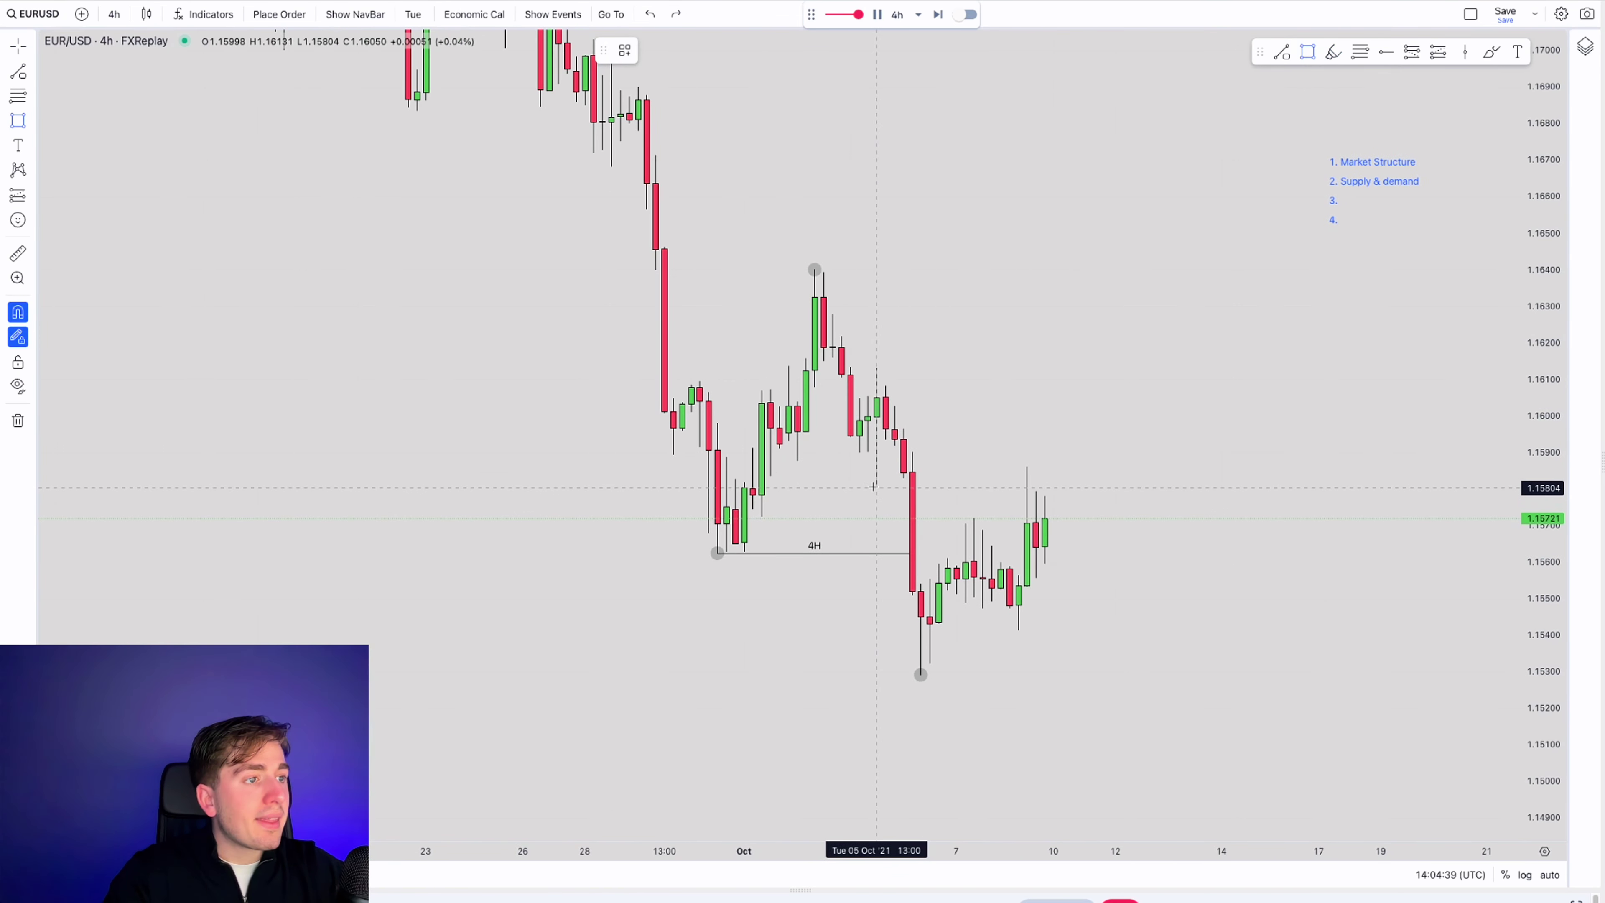
pyautogui.moveTo(873, 487)
pyautogui.mouseDown()
pyautogui.moveTo(1167, 391)
pyautogui.moveTo(1194, 365)
pyautogui.mouseUp()
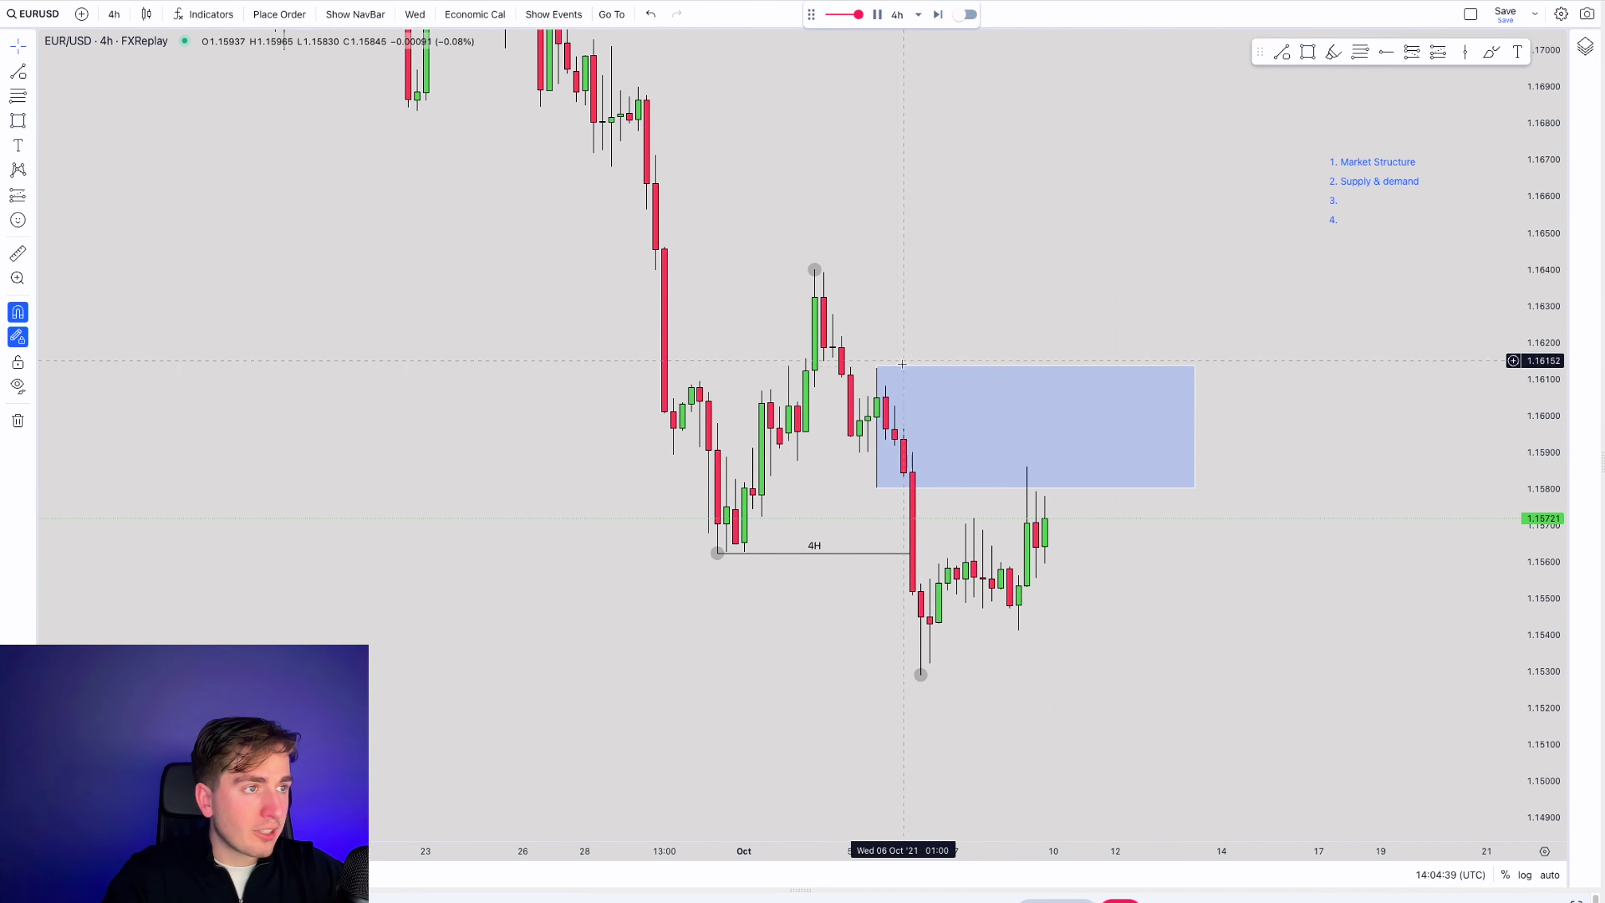
pyautogui.click(875, 365)
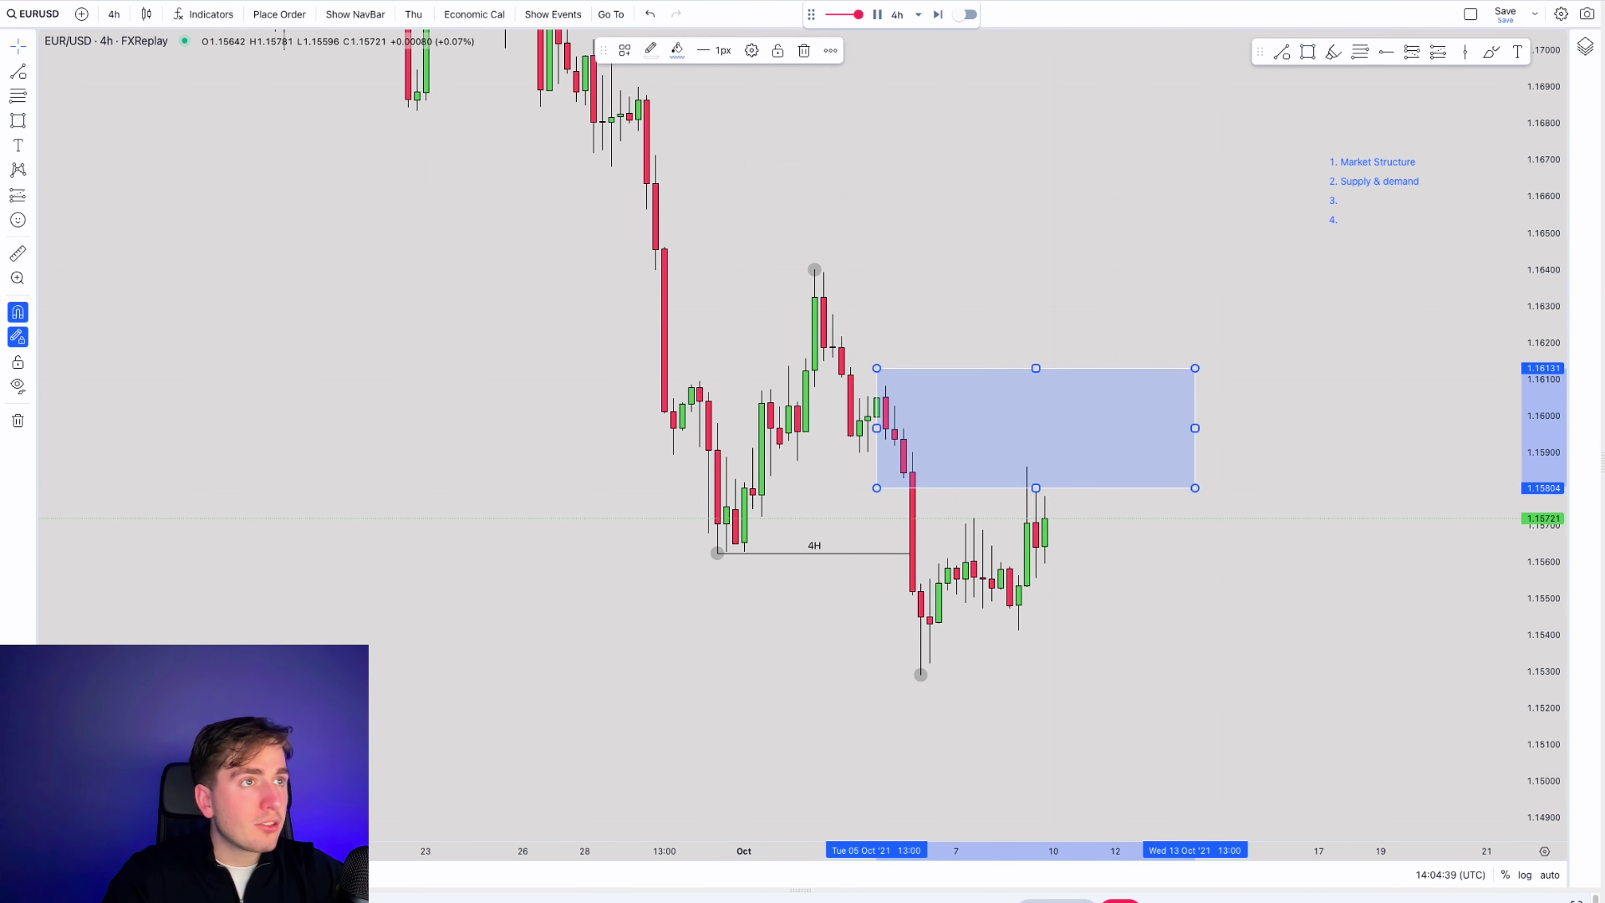
pyautogui.click(625, 51)
pyautogui.click(1106, 211)
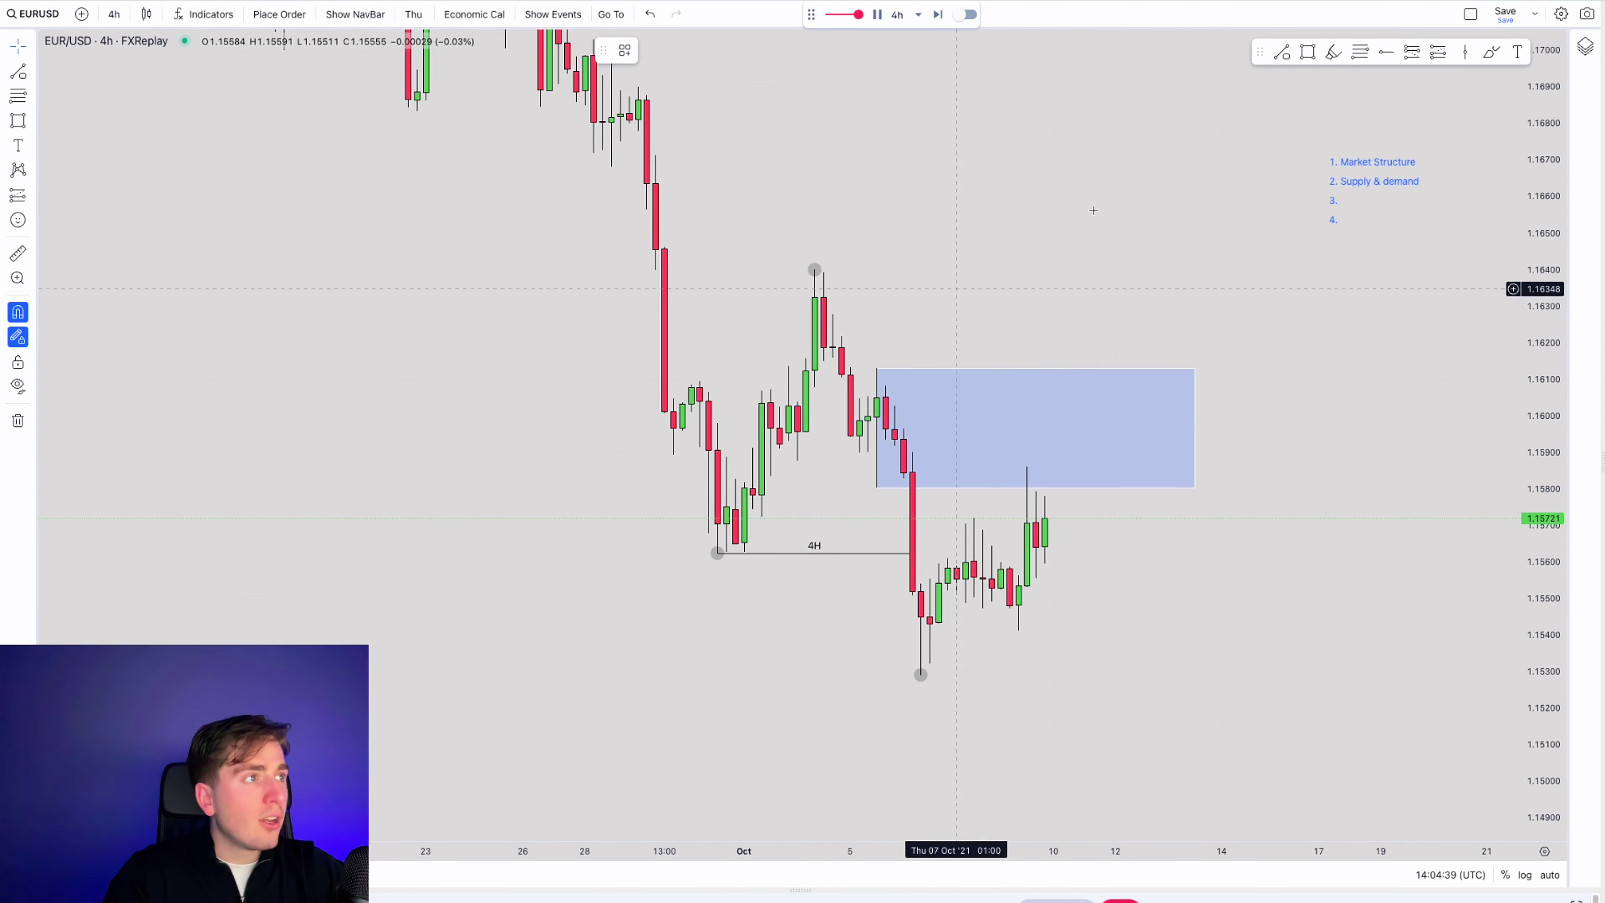
pyautogui.moveTo(1077, 466)
pyautogui.mouseDown()
pyautogui.moveTo(1191, 652)
pyautogui.moveTo(1212, 658)
pyautogui.mouseUp()
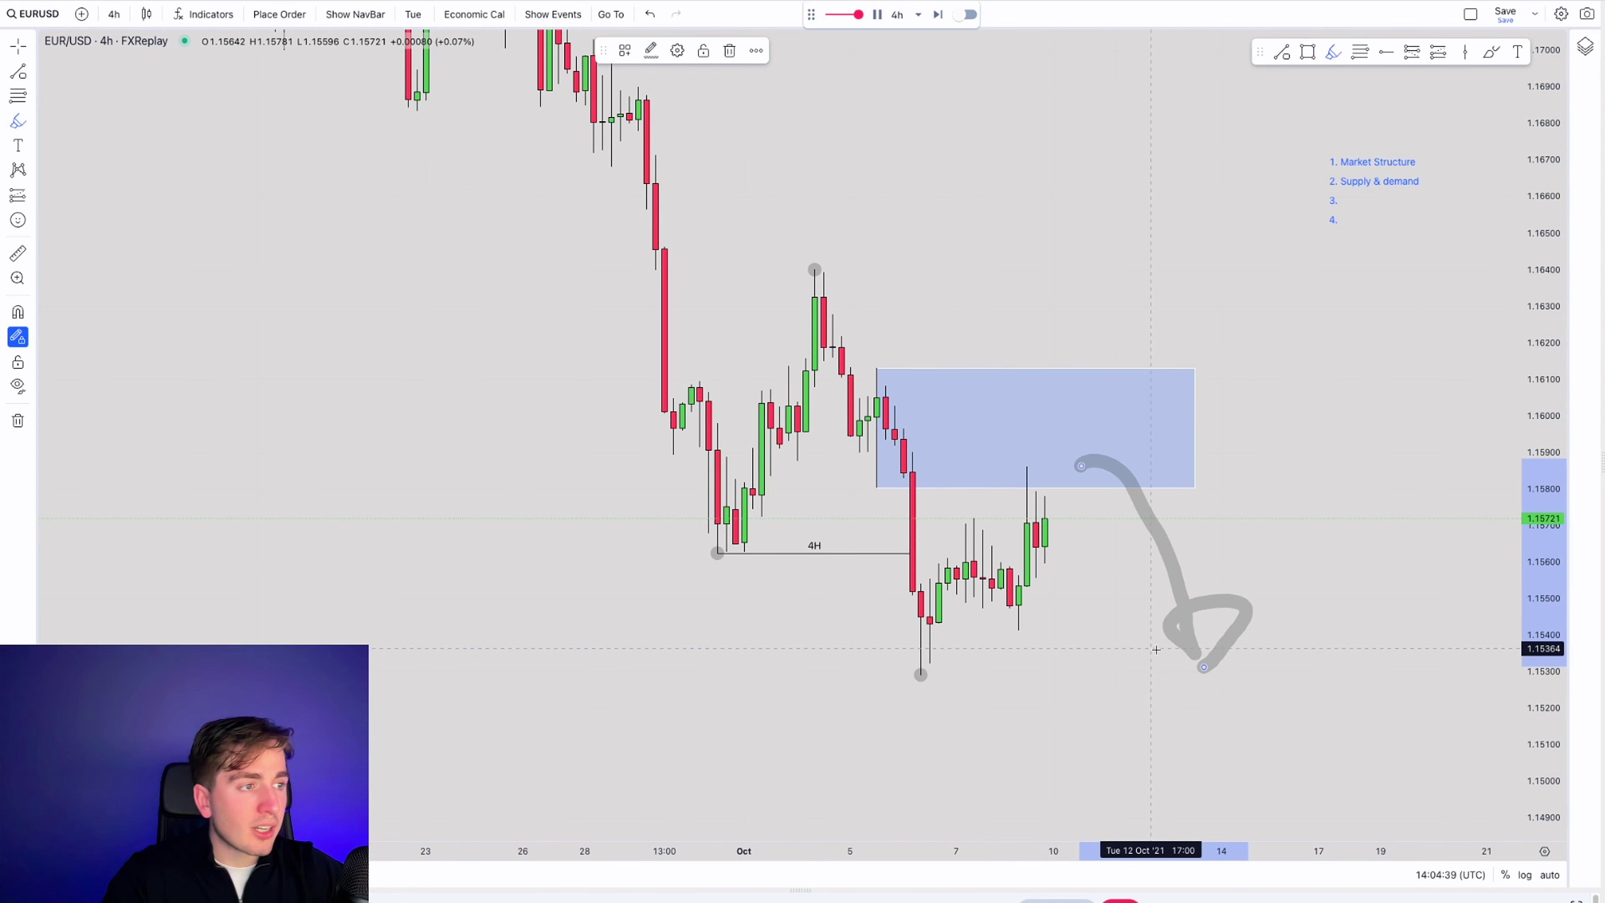
pyautogui.hotkey('ctrl', 'z')
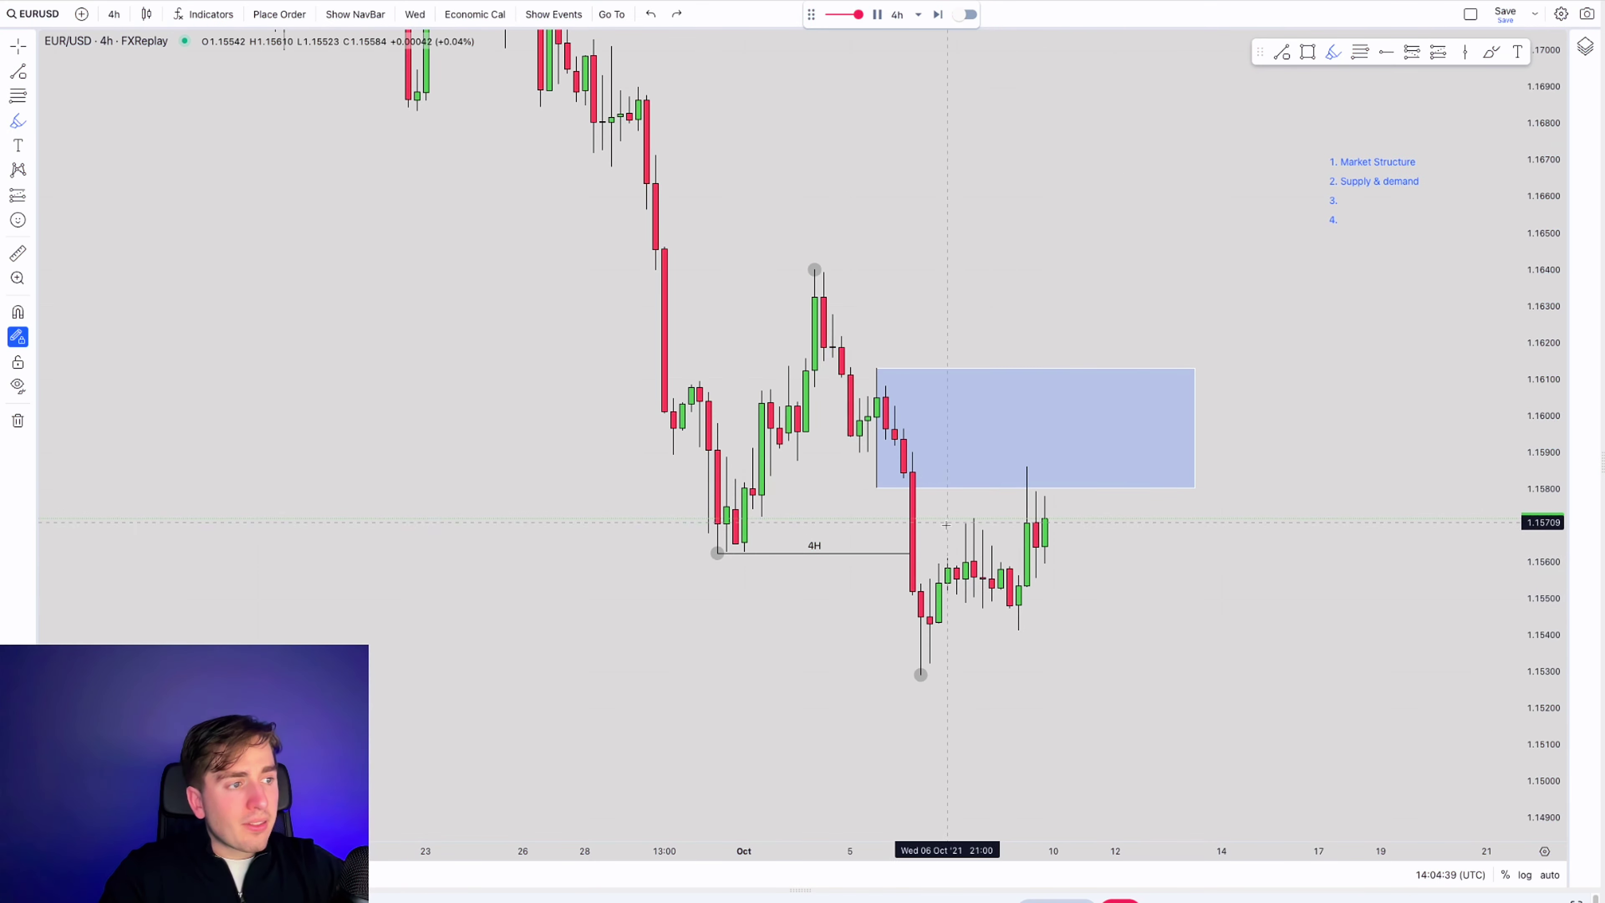
pyautogui.moveTo(1071, 457)
pyautogui.mouseDown()
pyautogui.moveTo(1014, 446)
pyautogui.moveTo(974, 683)
pyautogui.moveTo(1051, 462)
pyautogui.mouseUp()
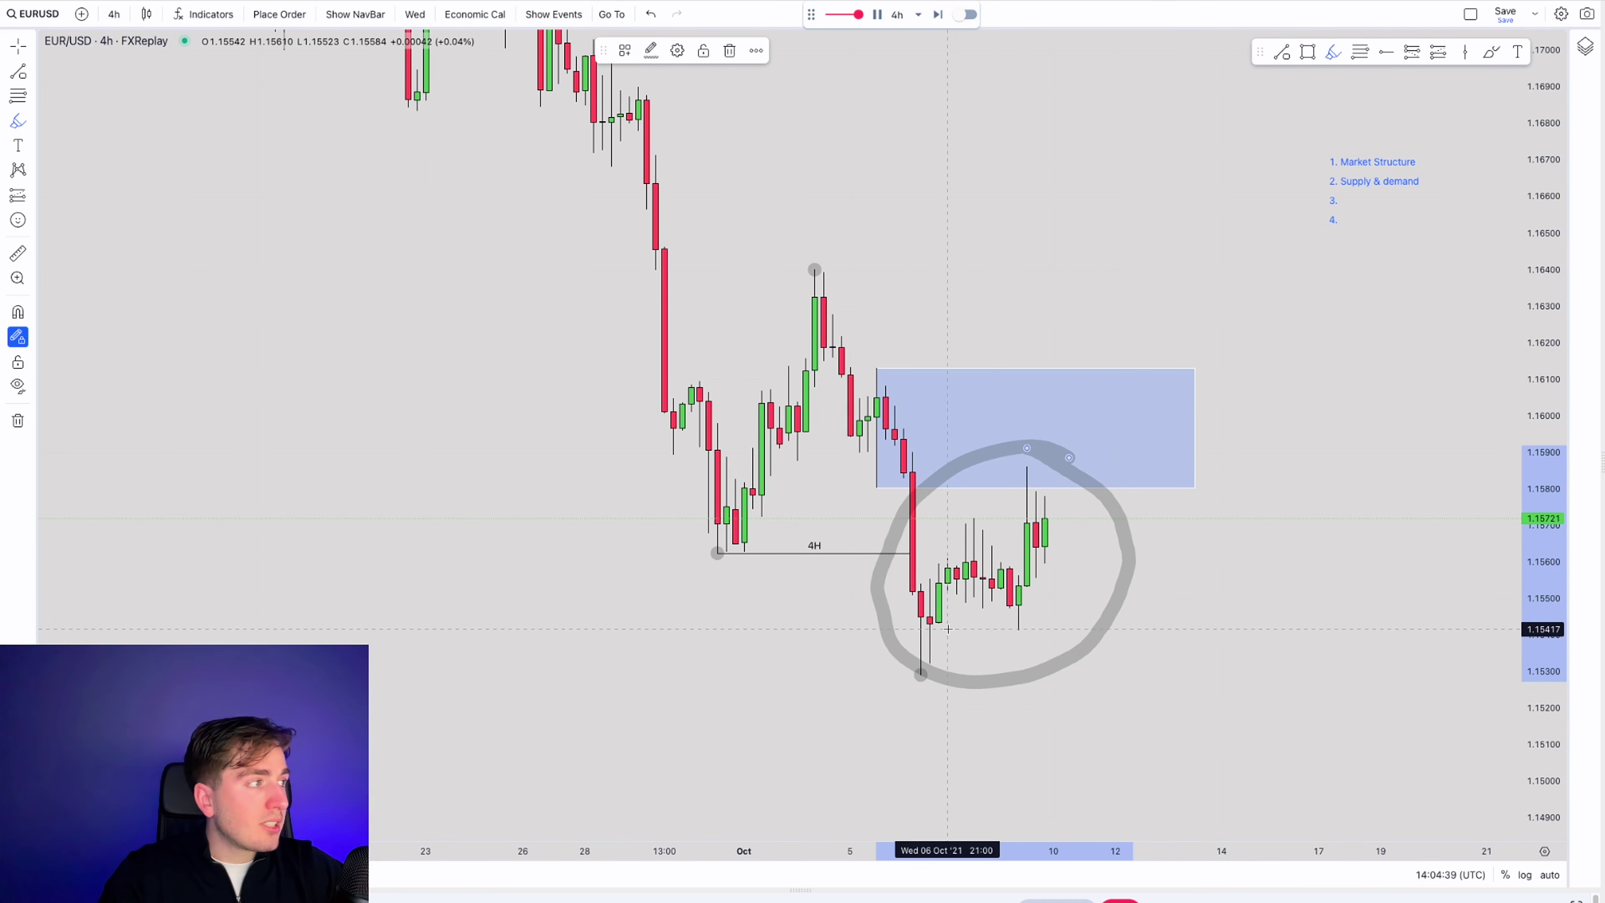
pyautogui.hotkey('ctrl', 'z')
pyautogui.moveTo(922, 671)
pyautogui.mouseDown()
pyautogui.moveTo(951, 527)
pyautogui.moveTo(1024, 585)
pyautogui.moveTo(1038, 473)
pyautogui.mouseUp()
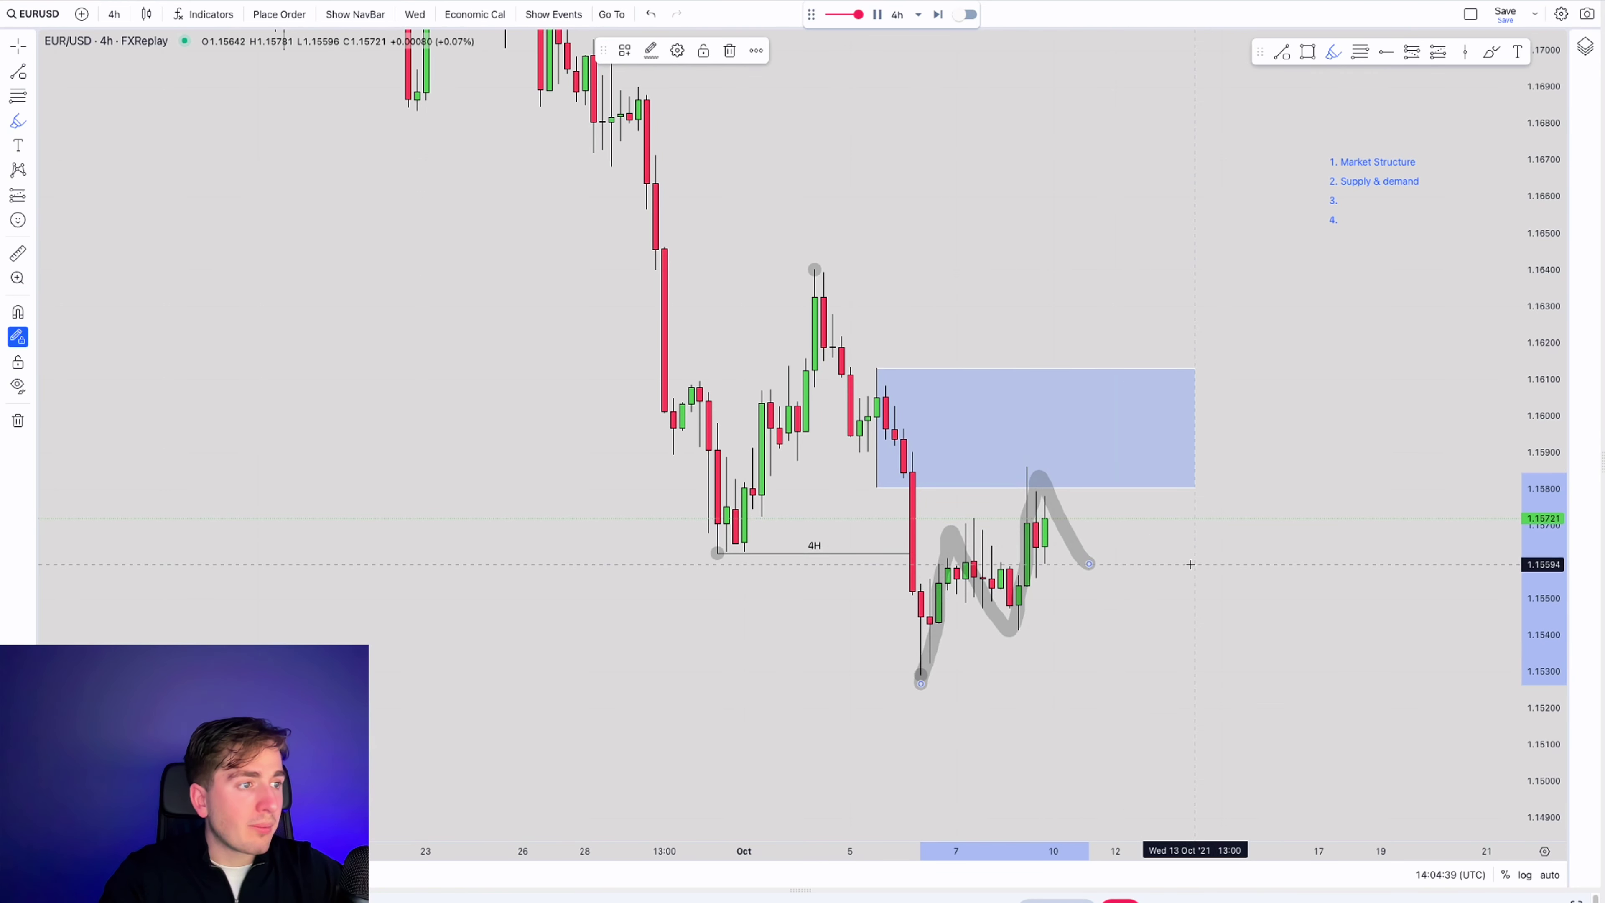
pyautogui.hotkey('ctrl', 'z')
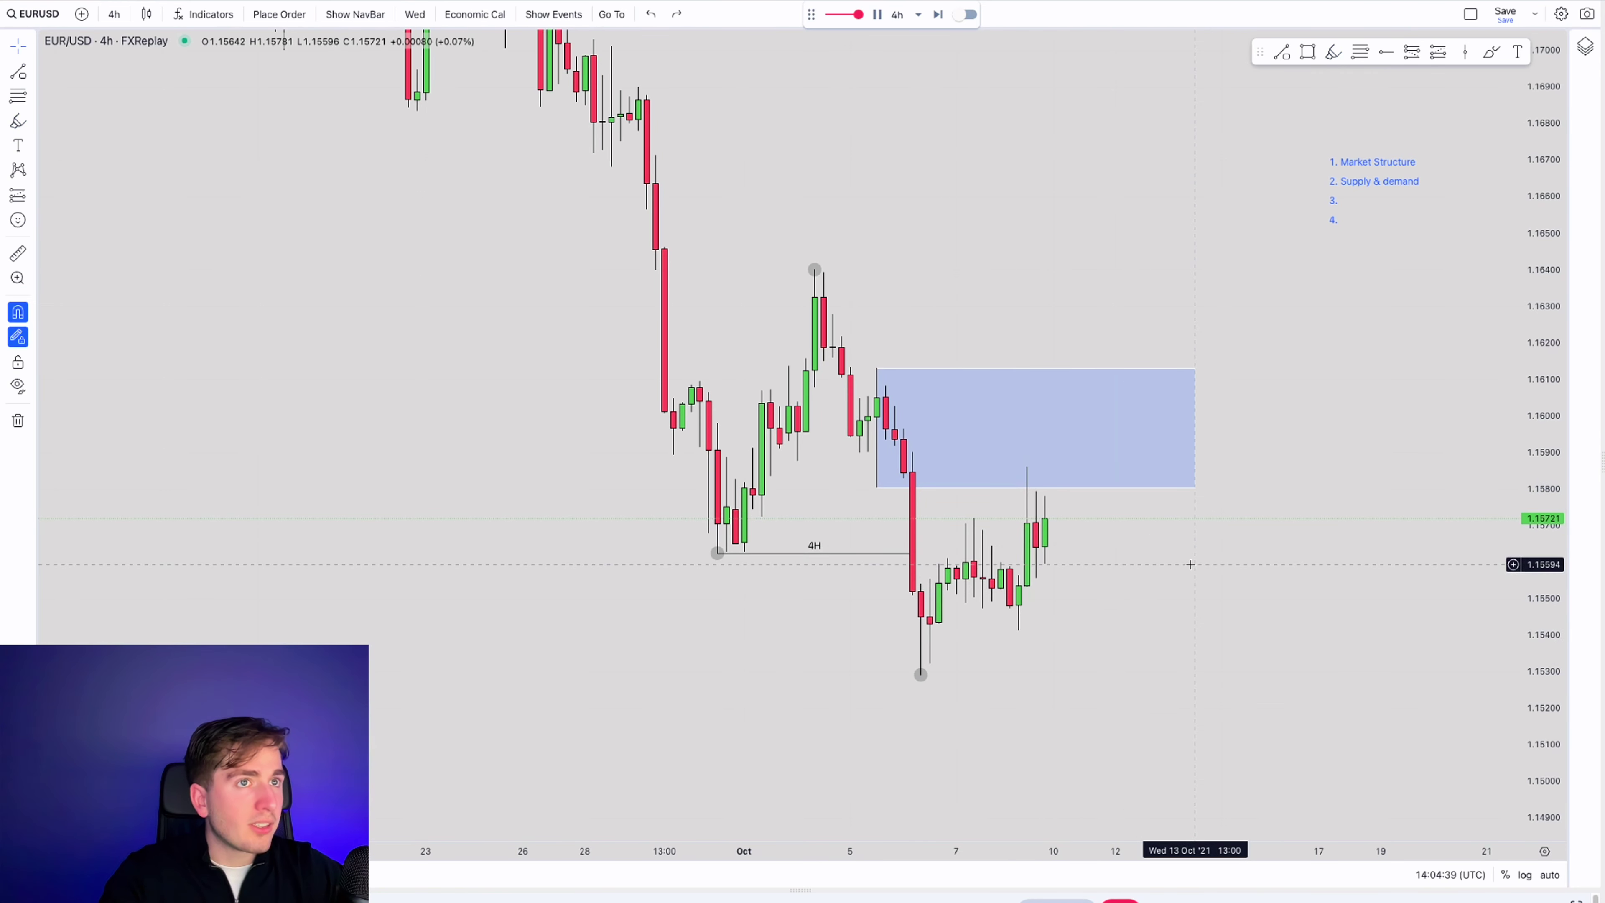
pyautogui.click(105, 18)
# - Switch the chart to 1-hour candles with the supply zone and recent candles in view
pyautogui.click(171, 221)
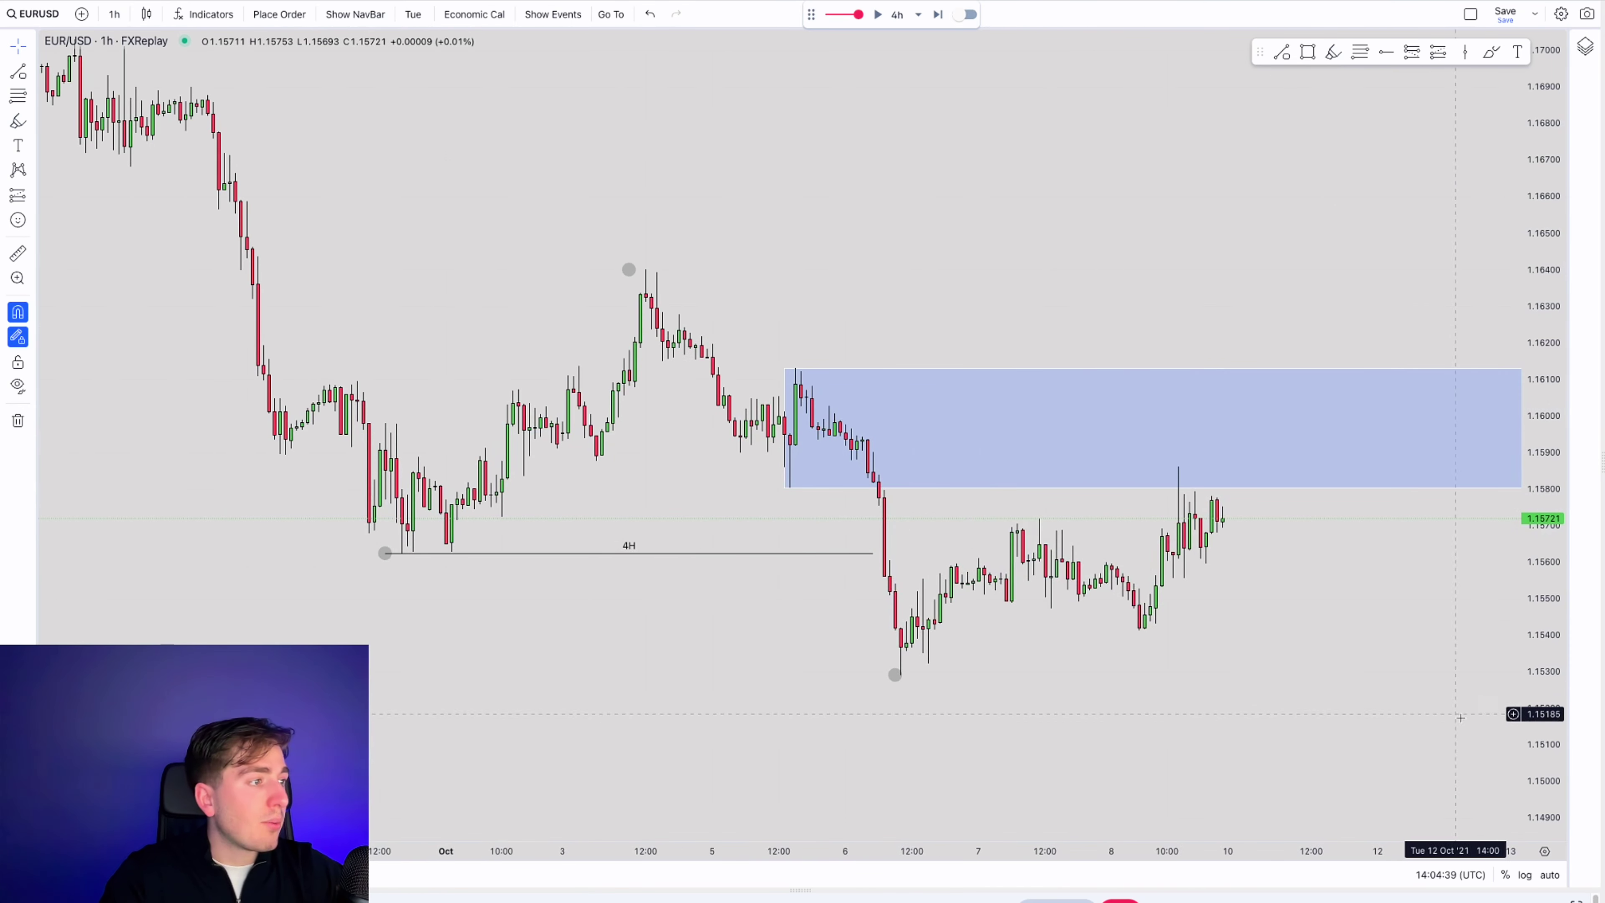
pyautogui.moveTo(1496, 746); pyautogui.dragTo(1462, 544)
pyautogui.moveTo(1552, 714); pyautogui.dragTo(1544, 424)
pyautogui.moveTo(1381, 467); pyautogui.dragTo(1387, 631)
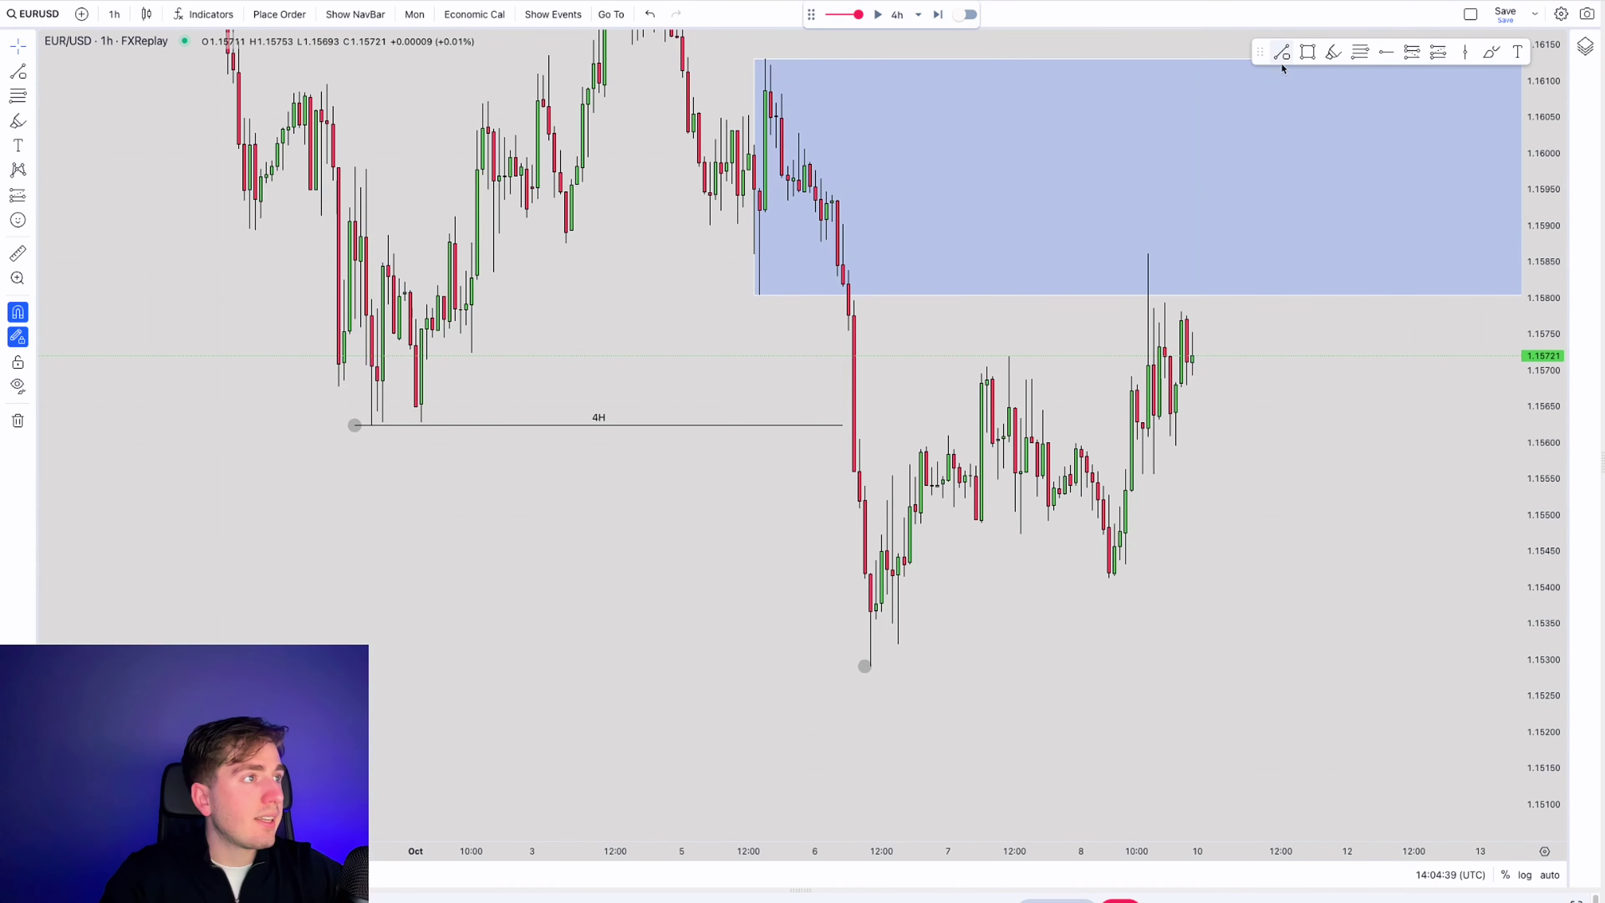
# - Sketch arcs over the 3, 7 and 8 Oct highs, cups under lows, and a zigzag up
pyautogui.click(1334, 53)
pyautogui.moveTo(965, 365); pyautogui.dragTo(1037, 356)
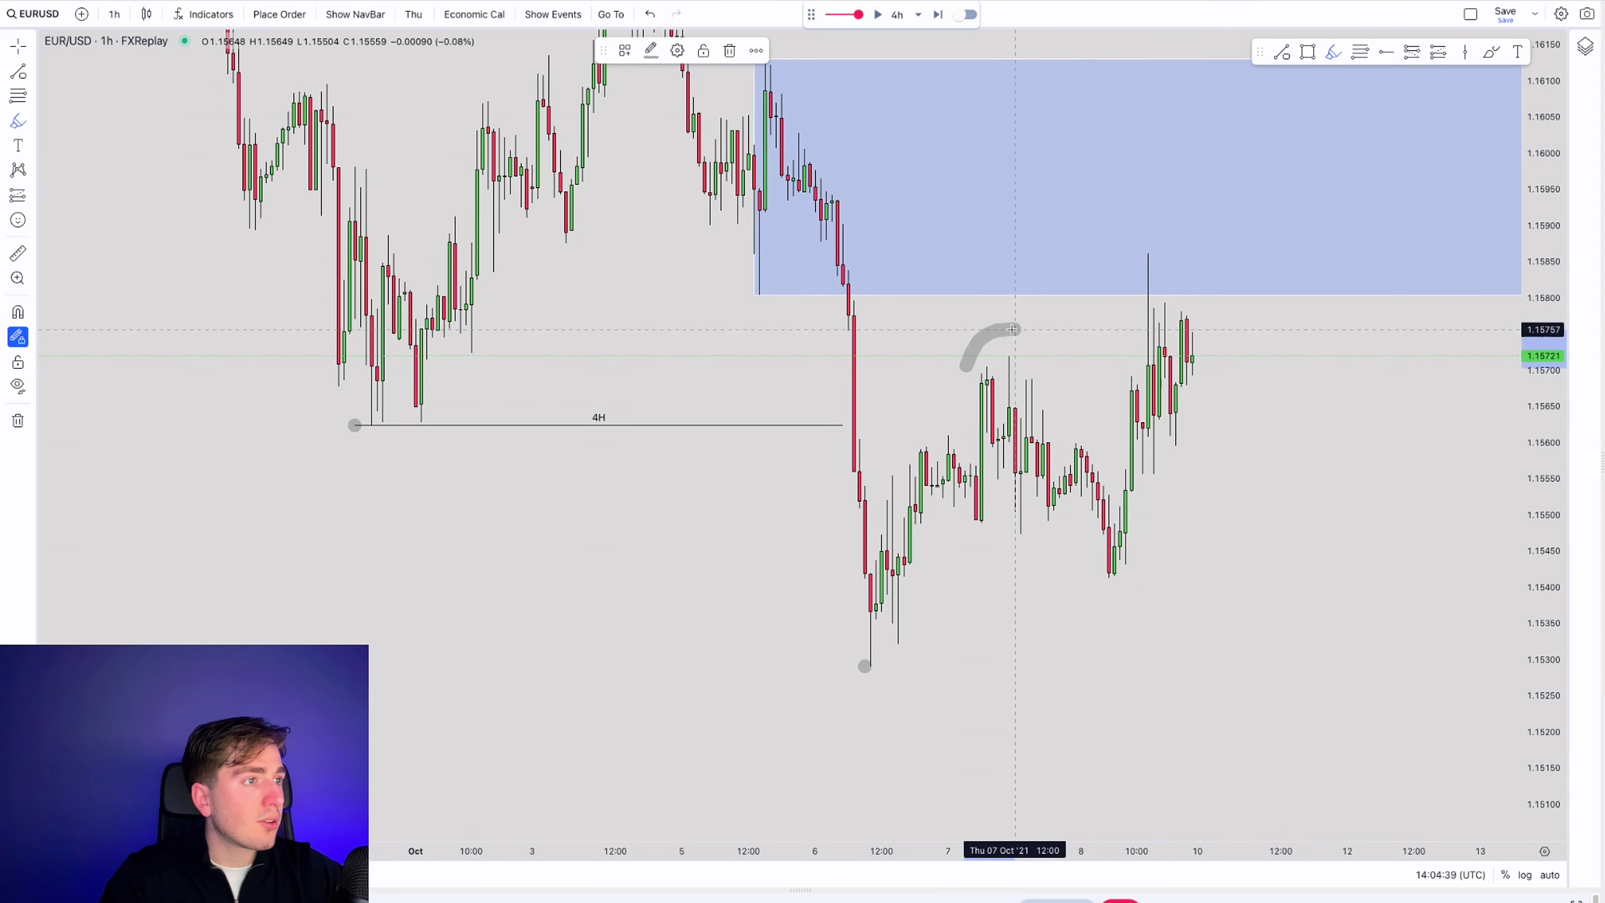
pyautogui.moveTo(1114, 258); pyautogui.dragTo(1175, 259)
pyautogui.moveTo(1072, 565); pyautogui.dragTo(1150, 589)
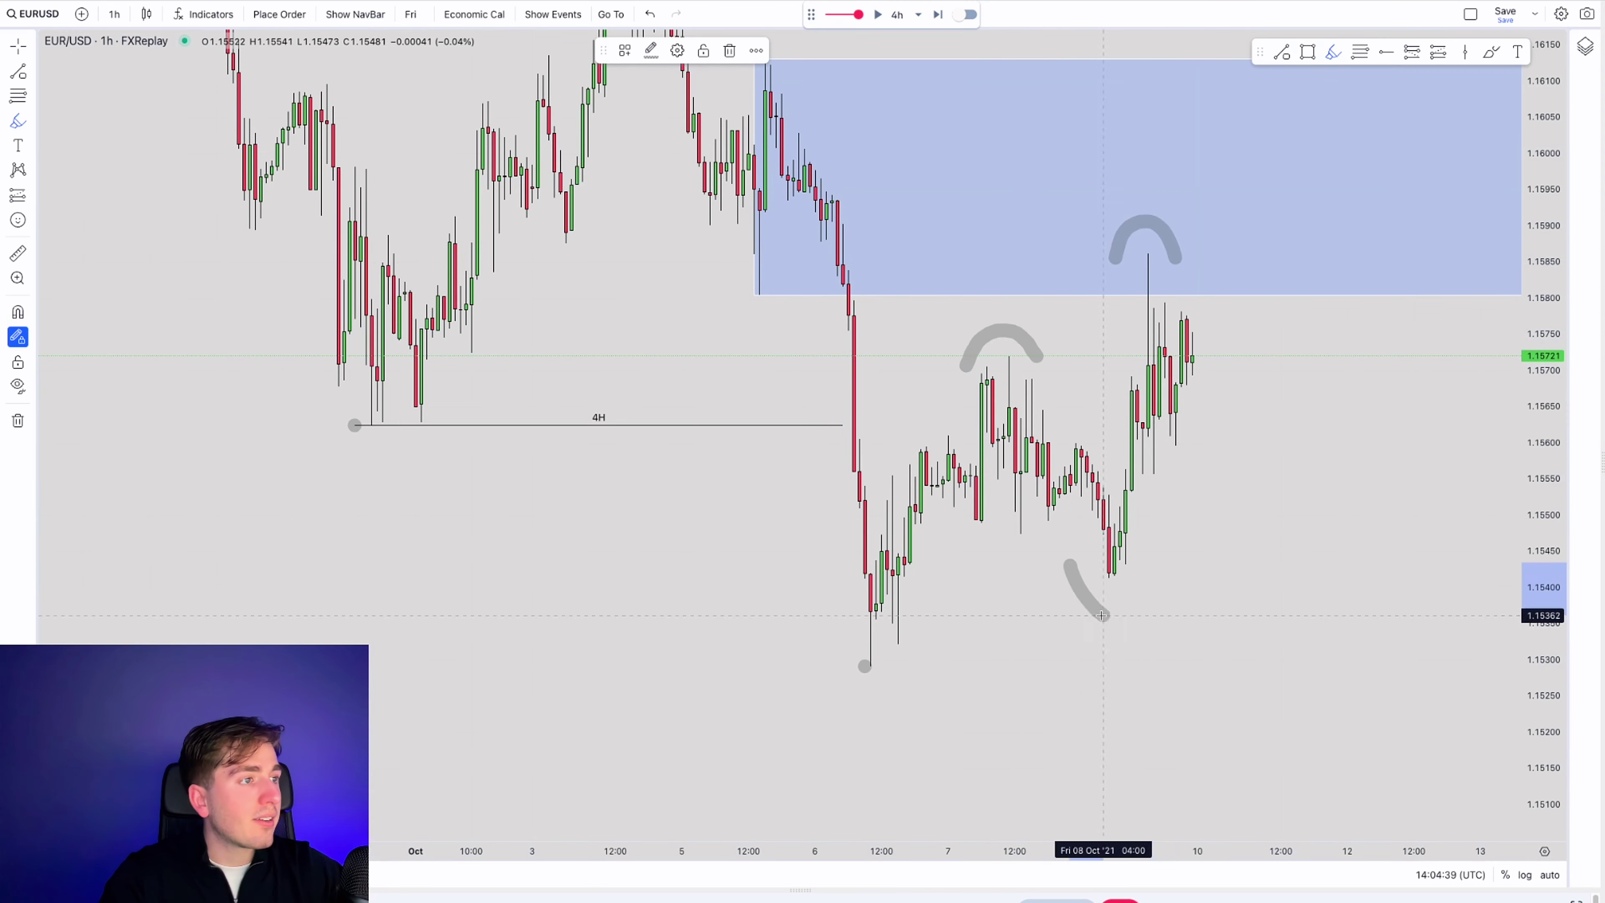
pyautogui.scroll(2, 874, 443)
pyautogui.scroll(-4, 874, 443)
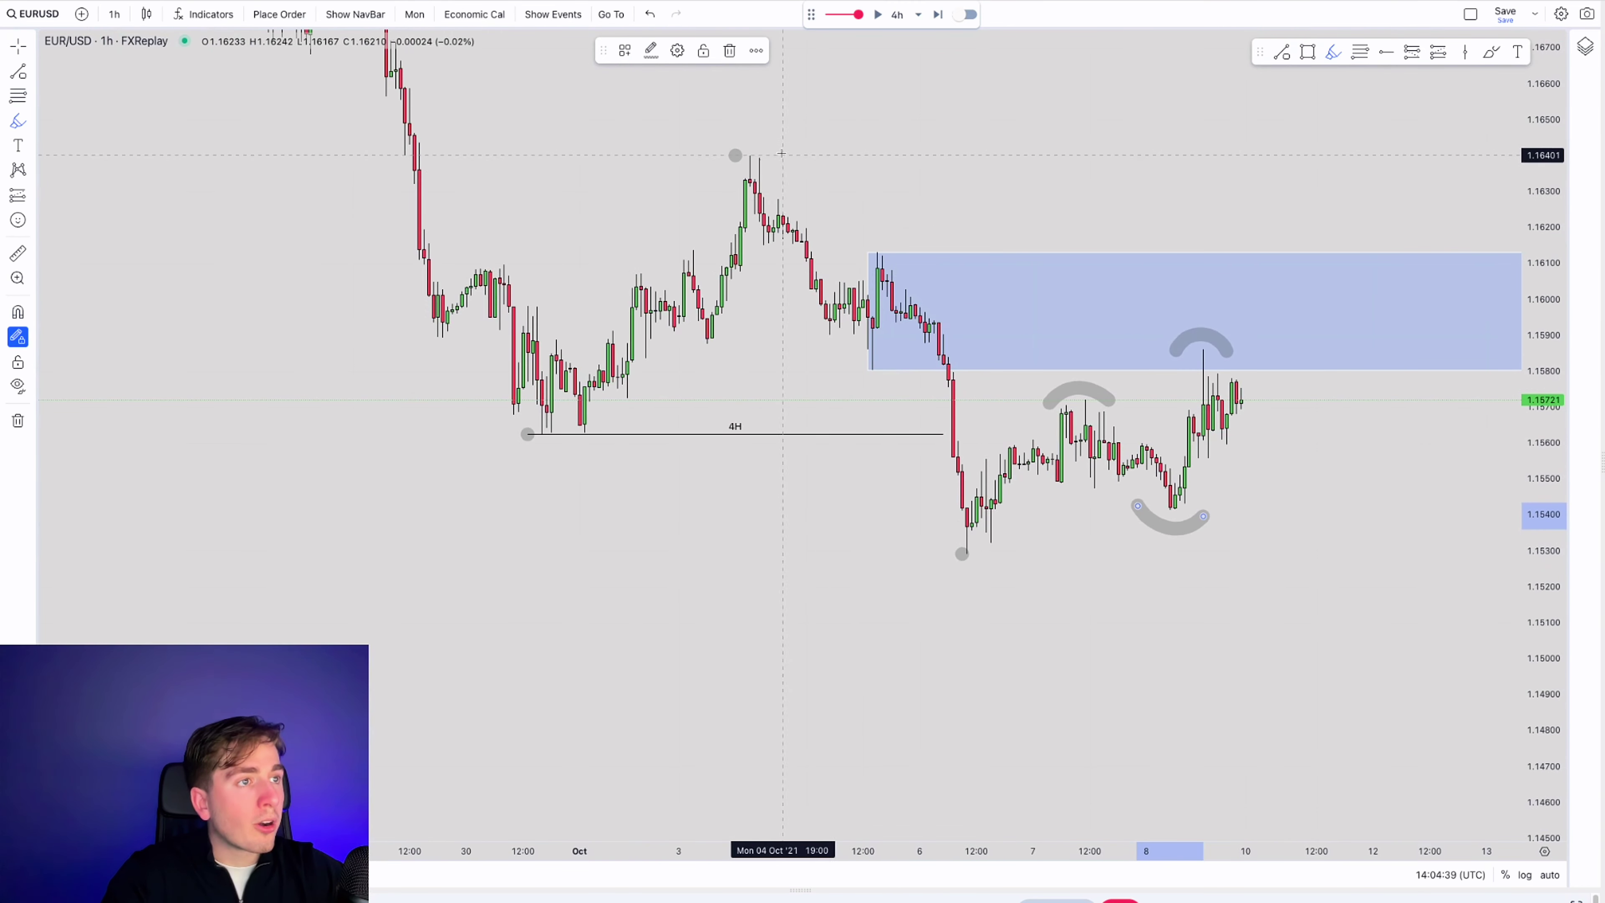
pyautogui.moveTo(675, 166); pyautogui.dragTo(806, 155)
pyautogui.moveTo(908, 539)
pyautogui.mouseDown()
pyautogui.moveTo(948, 610)
pyautogui.moveTo(1022, 616)
pyautogui.mouseUp()
pyautogui.scroll(2, 1142, 495)
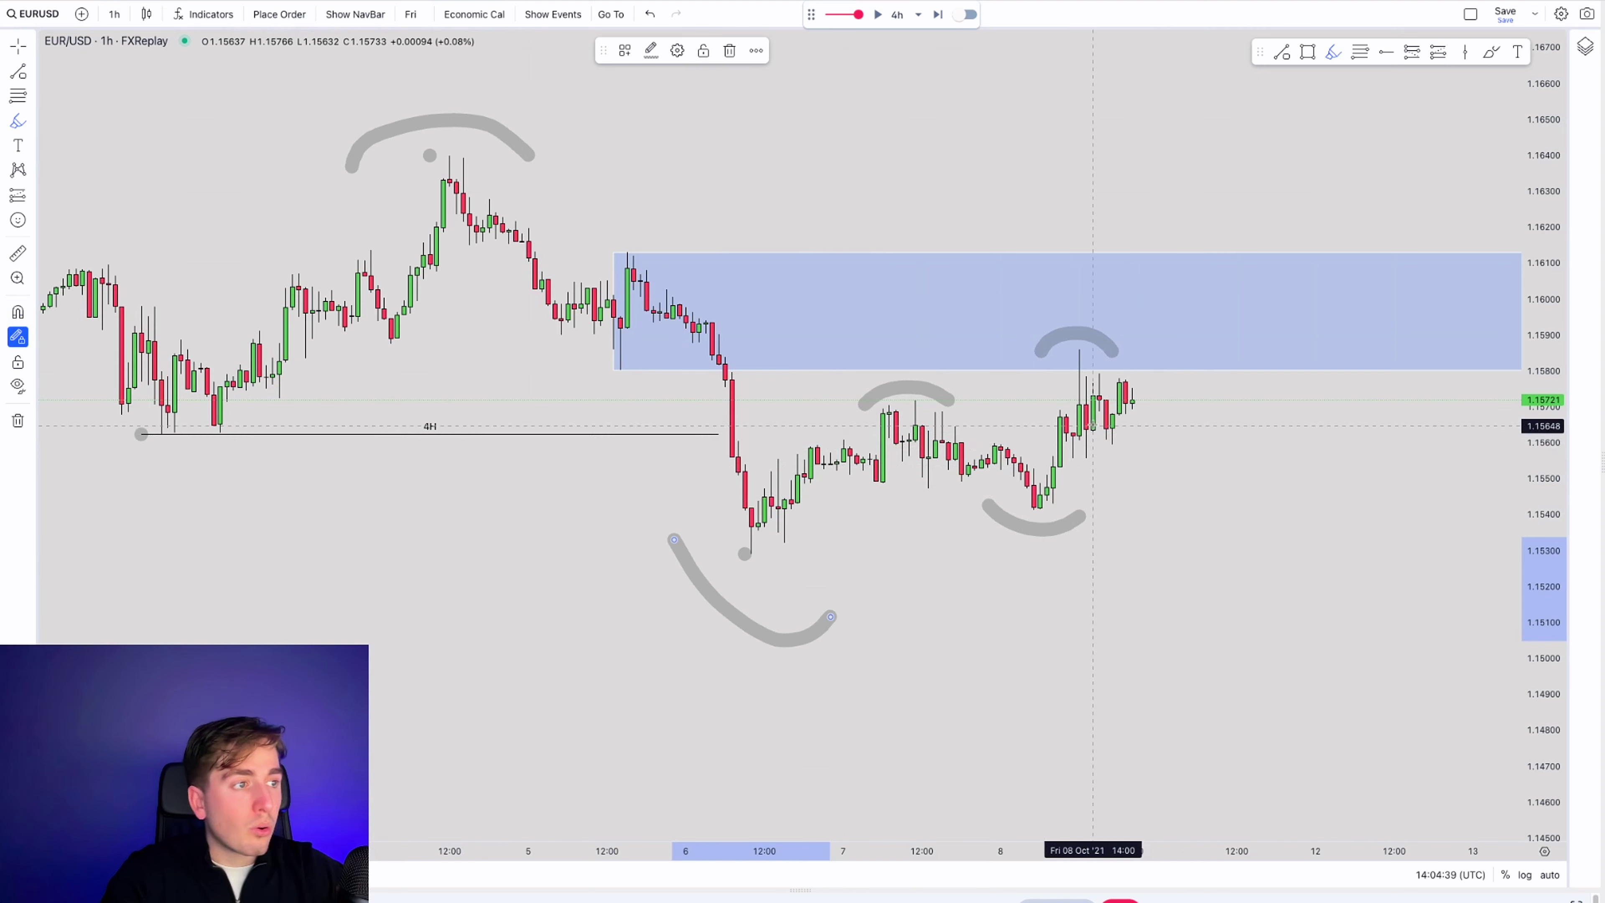
pyautogui.moveTo(747, 551)
pyautogui.mouseDown()
pyautogui.moveTo(960, 474)
pyautogui.moveTo(1224, 322)
pyautogui.mouseUp()
# - Undo the zigzag and the remaining grey sketch arcs and scale changes
pyautogui.press('super')
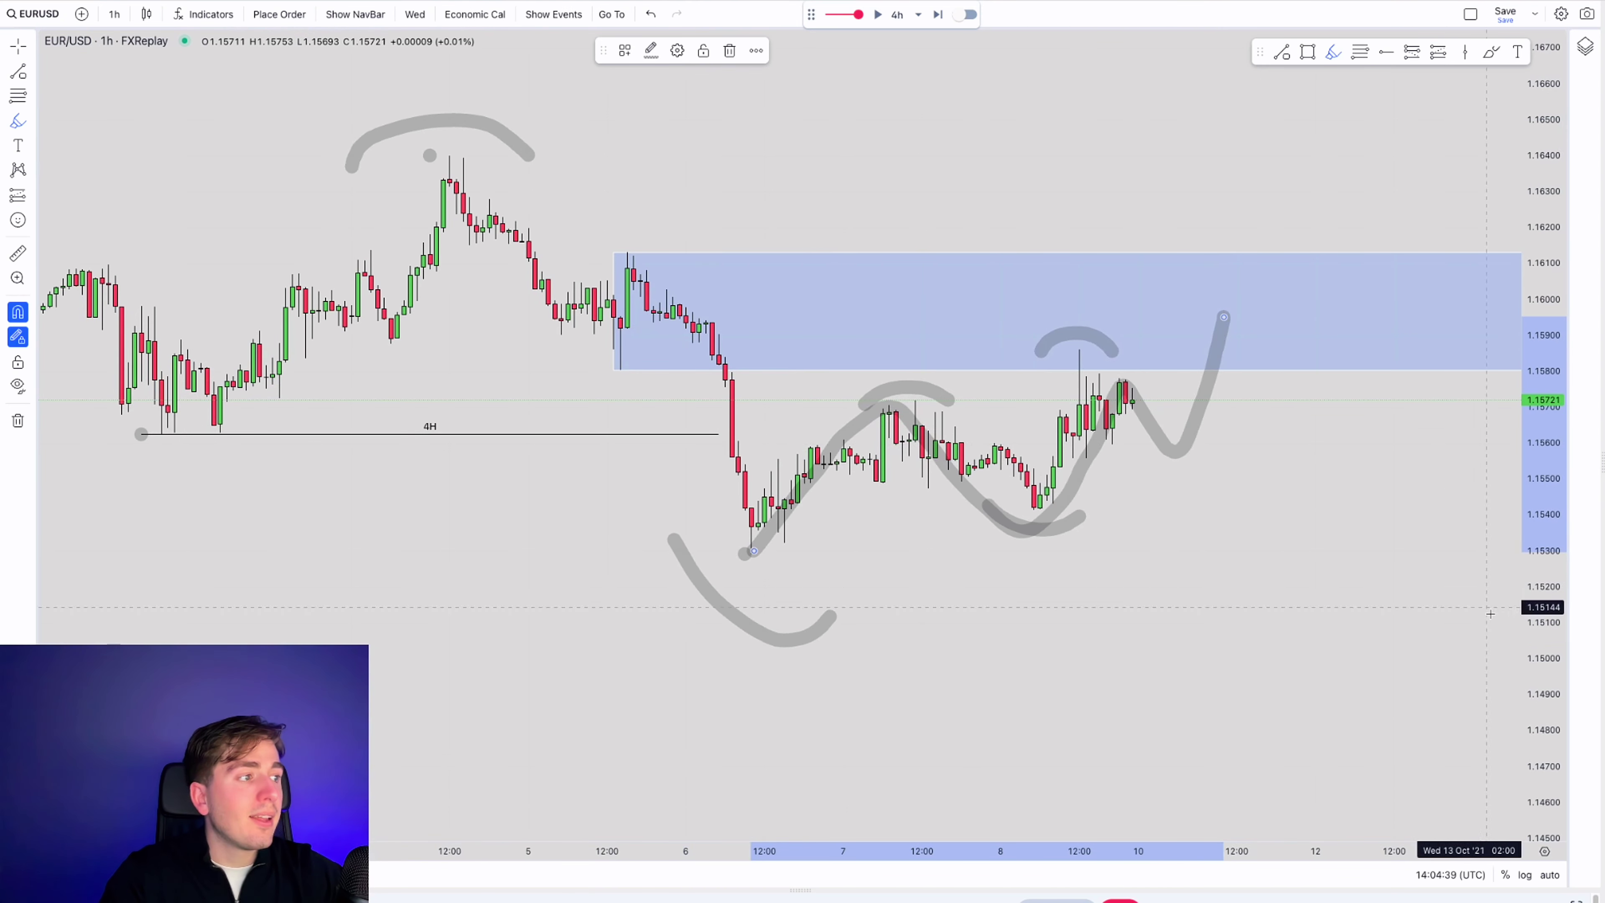
pyautogui.moveTo(1549, 712); pyautogui.dragTo(1546, 414)
pyautogui.press('Escape')
pyautogui.moveTo(1378, 498); pyautogui.dragTo(1278, 545)
pyautogui.press('super+z')
pyautogui.press('super+z')
pyautogui.press('super+z')
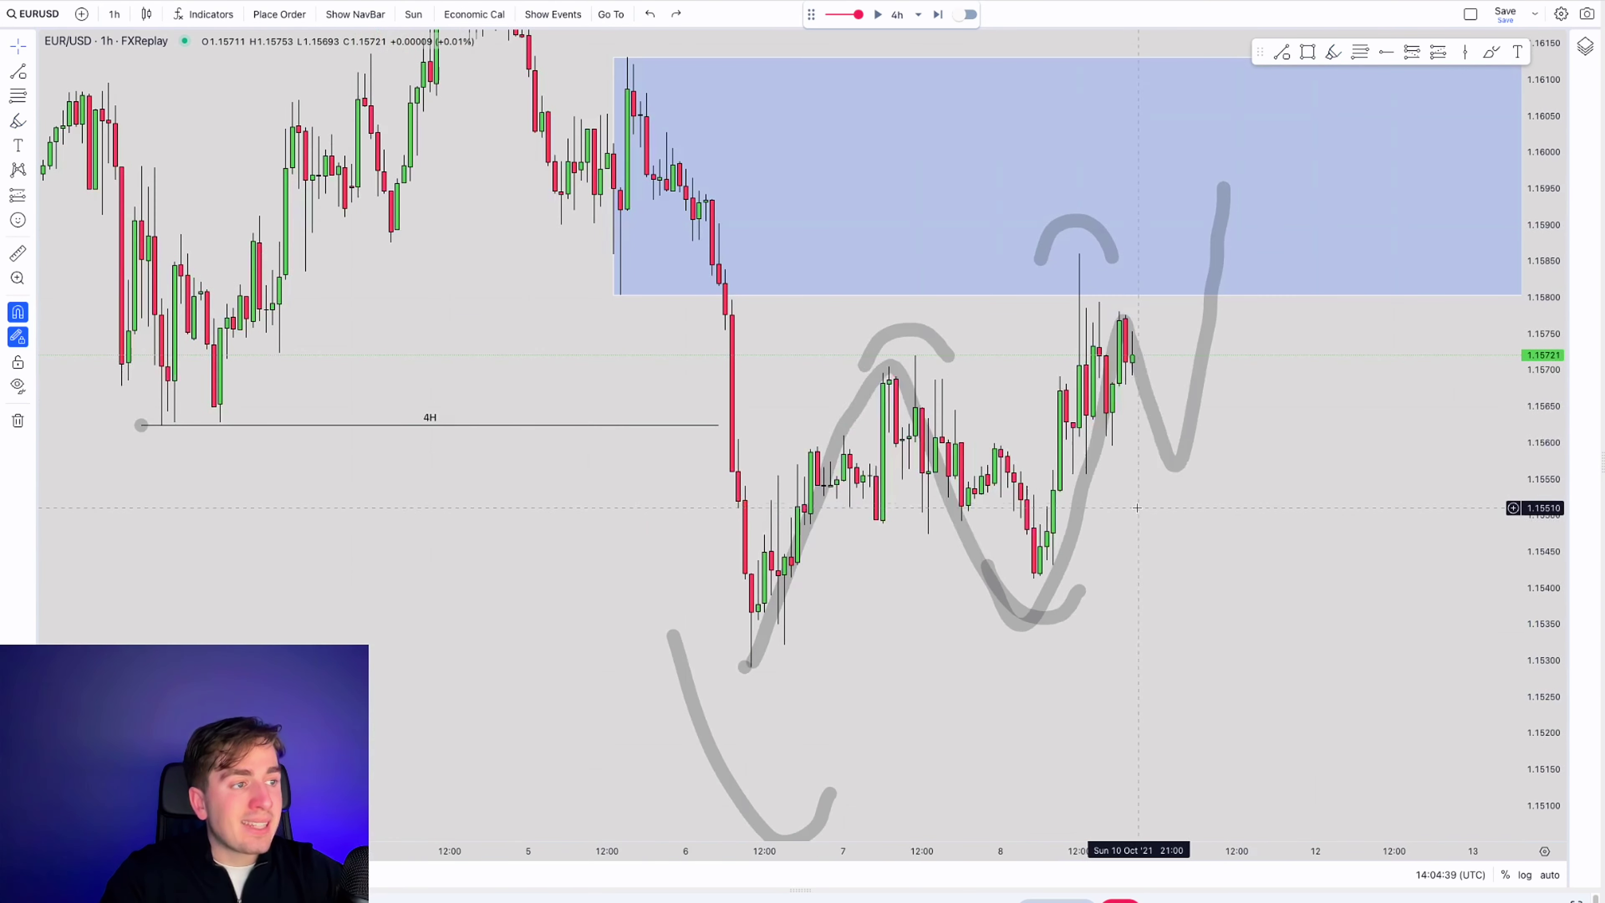
pyautogui.press('super+z')
pyautogui.press('super+z')
pyautogui.press('super+z')
pyautogui.press('super+z')
pyautogui.press('super+z')
pyautogui.press('super+z')
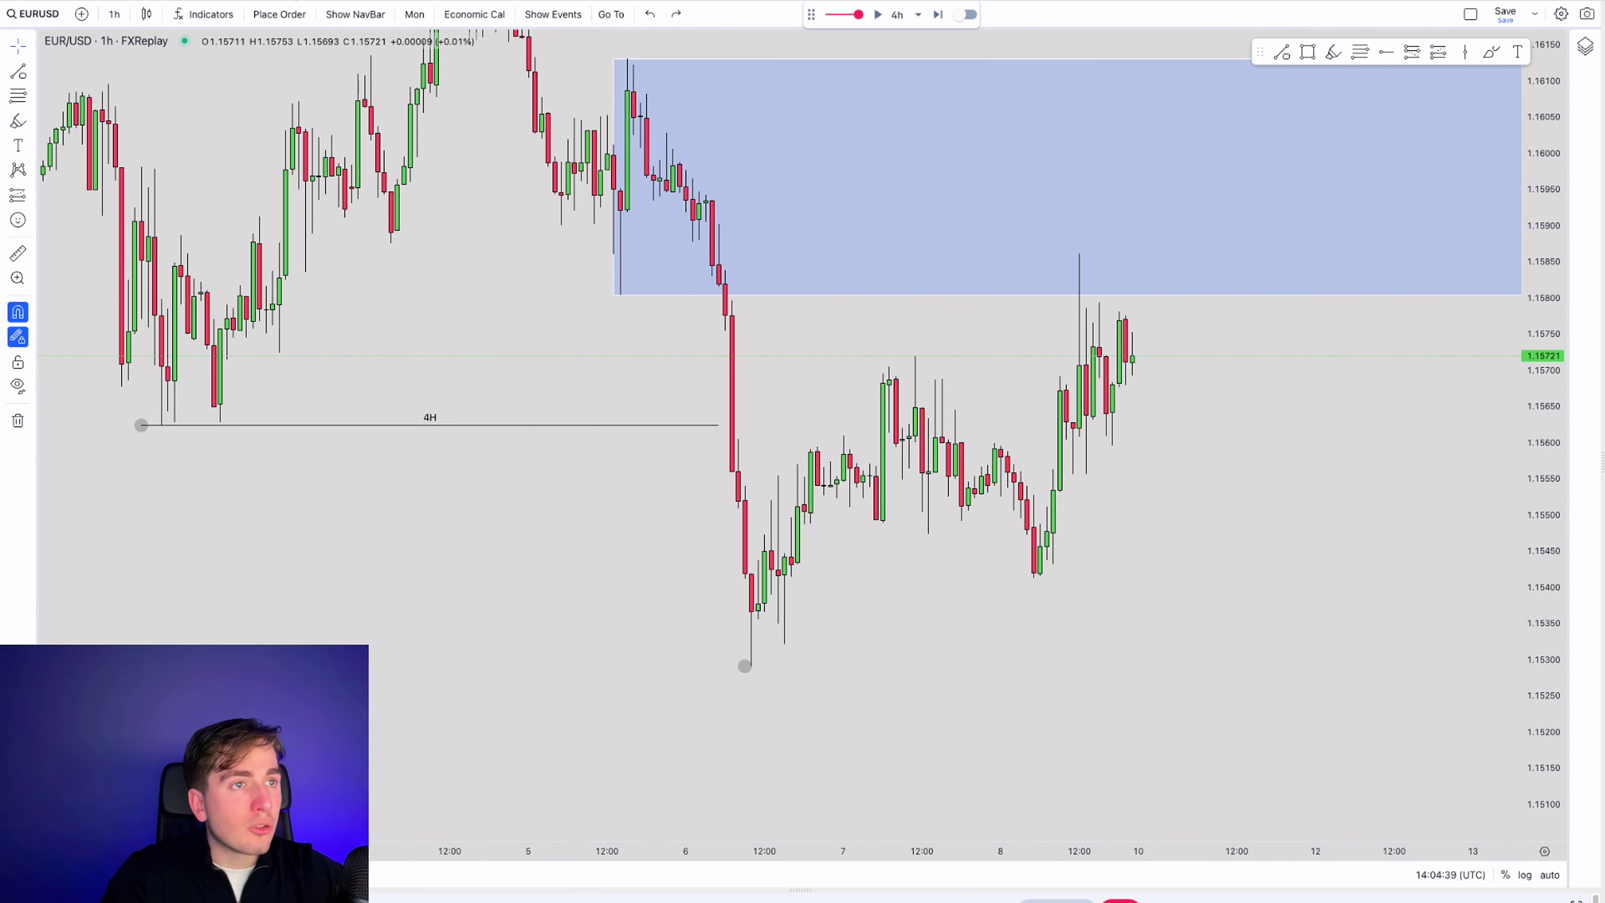
# - Switch to 4 hours, sketch a projected drop from the supply zone, then undo it
pyautogui.click(106, 16)
pyautogui.click(163, 289)
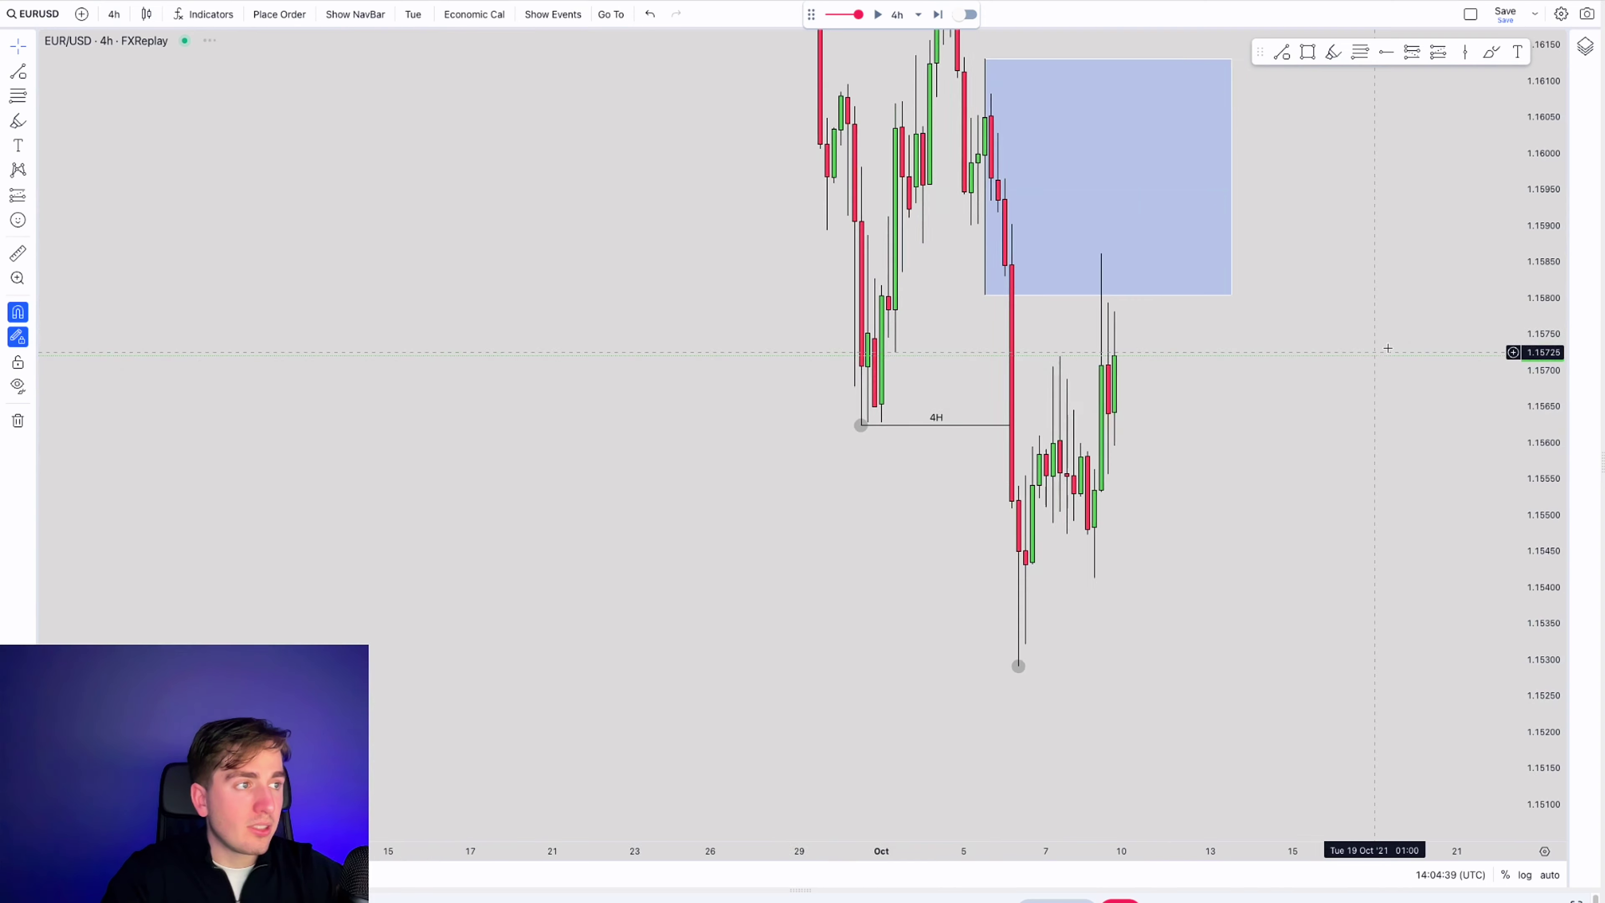
pyautogui.moveTo(1549, 277); pyautogui.dragTo(1560, 612)
pyautogui.scroll(1, 1023, 481)
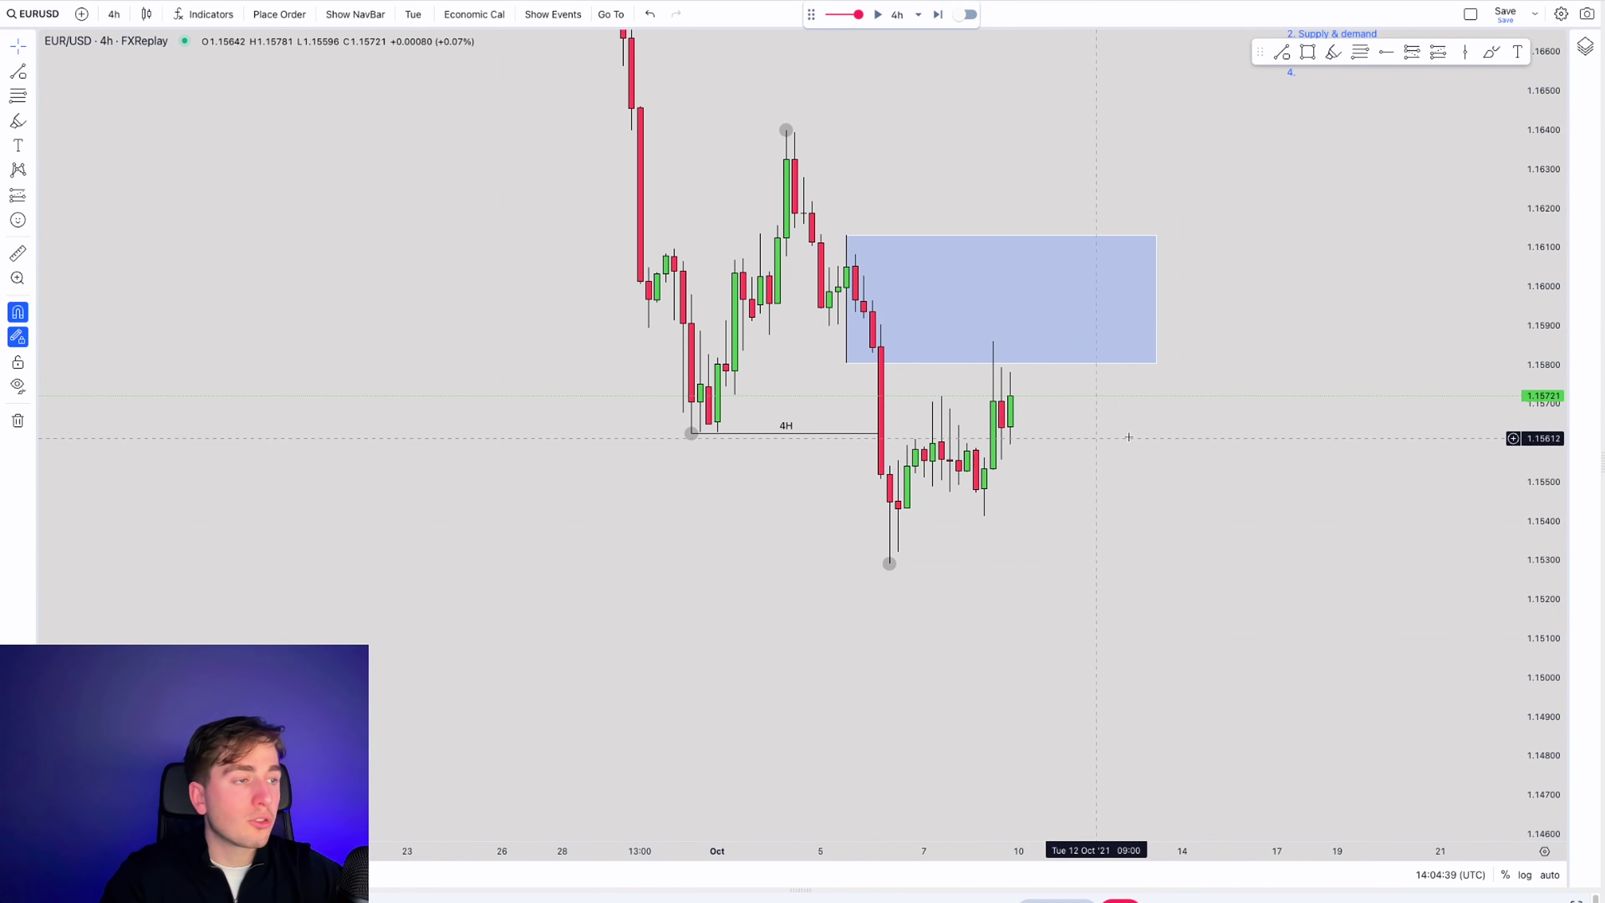
pyautogui.moveTo(1135, 444); pyautogui.dragTo(1066, 529)
pyautogui.click(1333, 52)
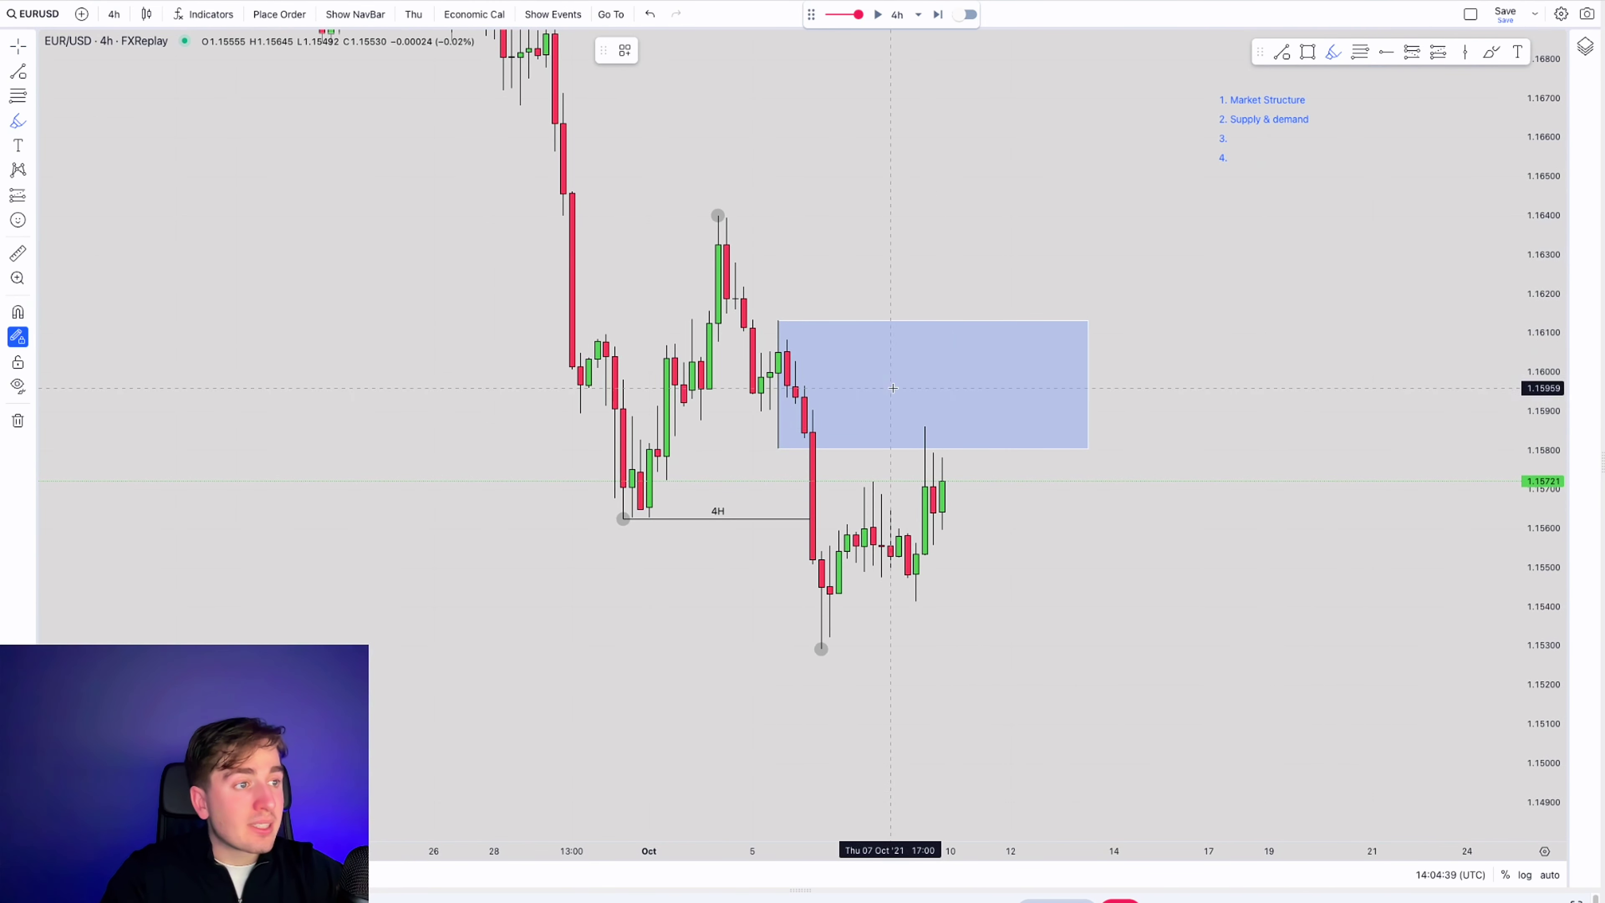
pyautogui.moveTo(966, 399)
pyautogui.mouseDown()
pyautogui.moveTo(1146, 674)
pyautogui.moveTo(1192, 659)
pyautogui.mouseUp()
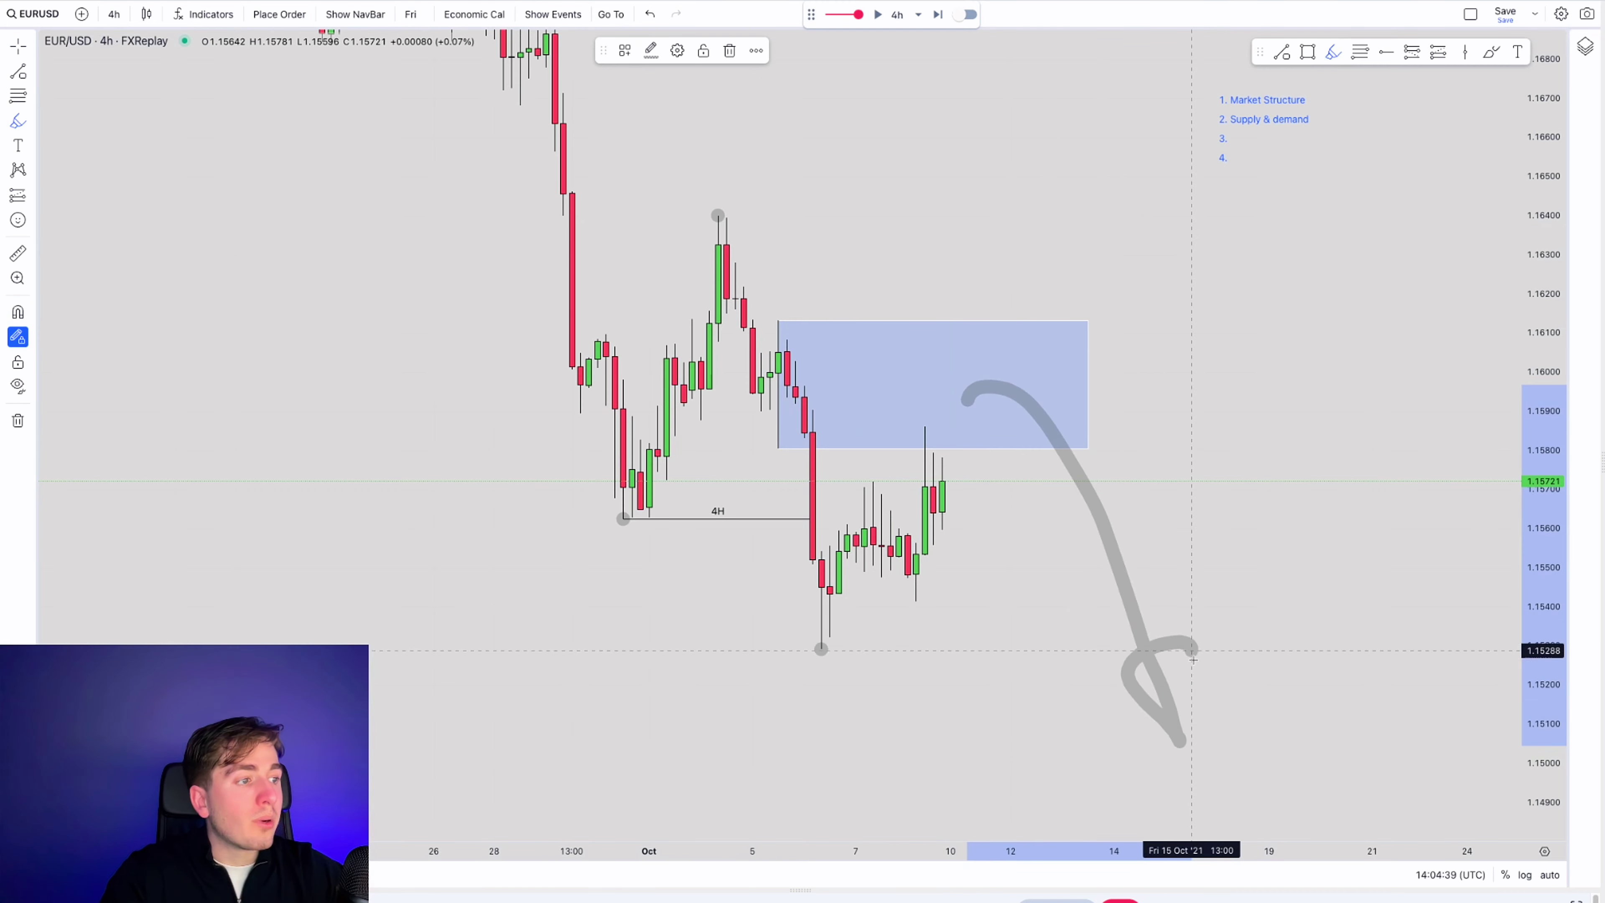
pyautogui.hotkey('ctrl', 'z')
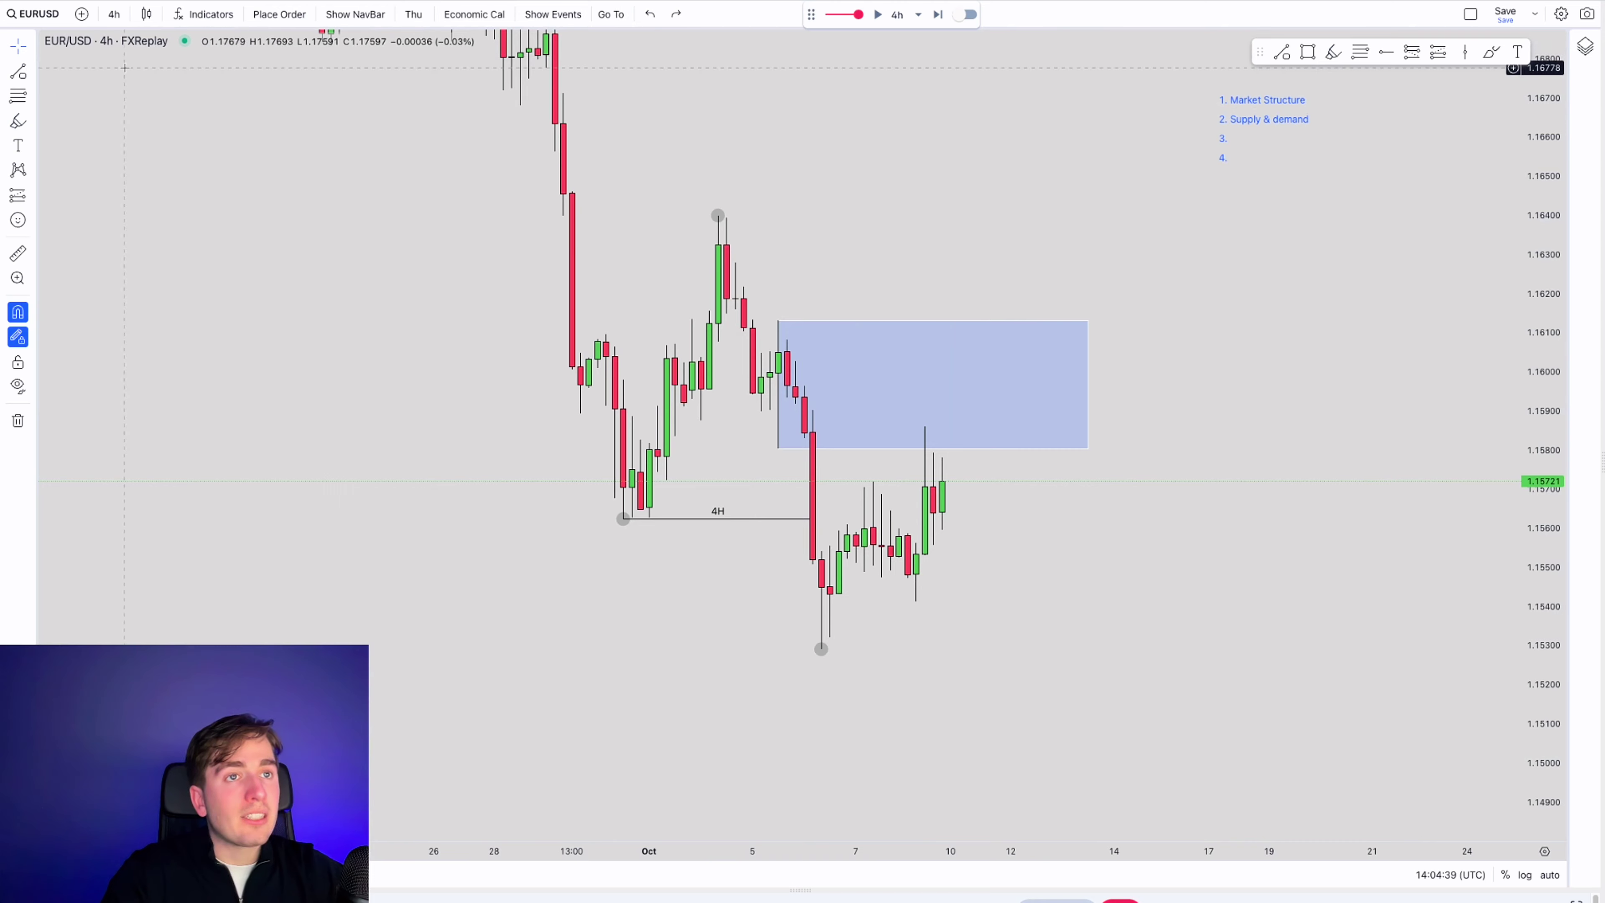
# - Sketch a projected path toward 1.1515 on 1-hour, undo it, and return to 4 hours
pyautogui.click(115, 14)
pyautogui.click(144, 221)
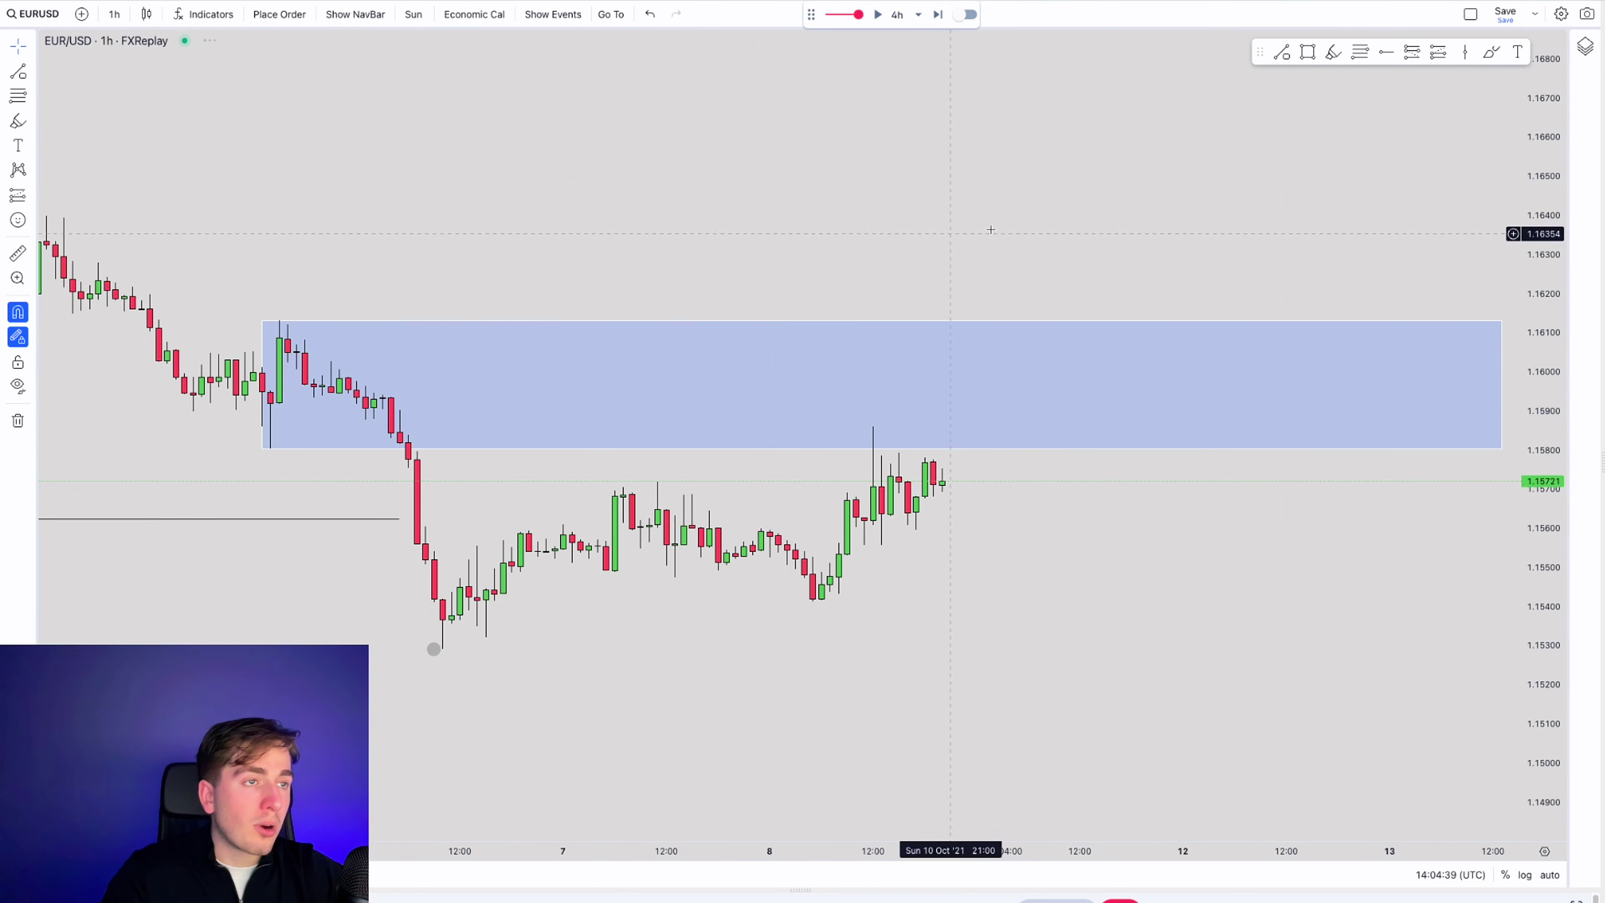
pyautogui.moveTo(1373, 513); pyautogui.dragTo(1351, 489)
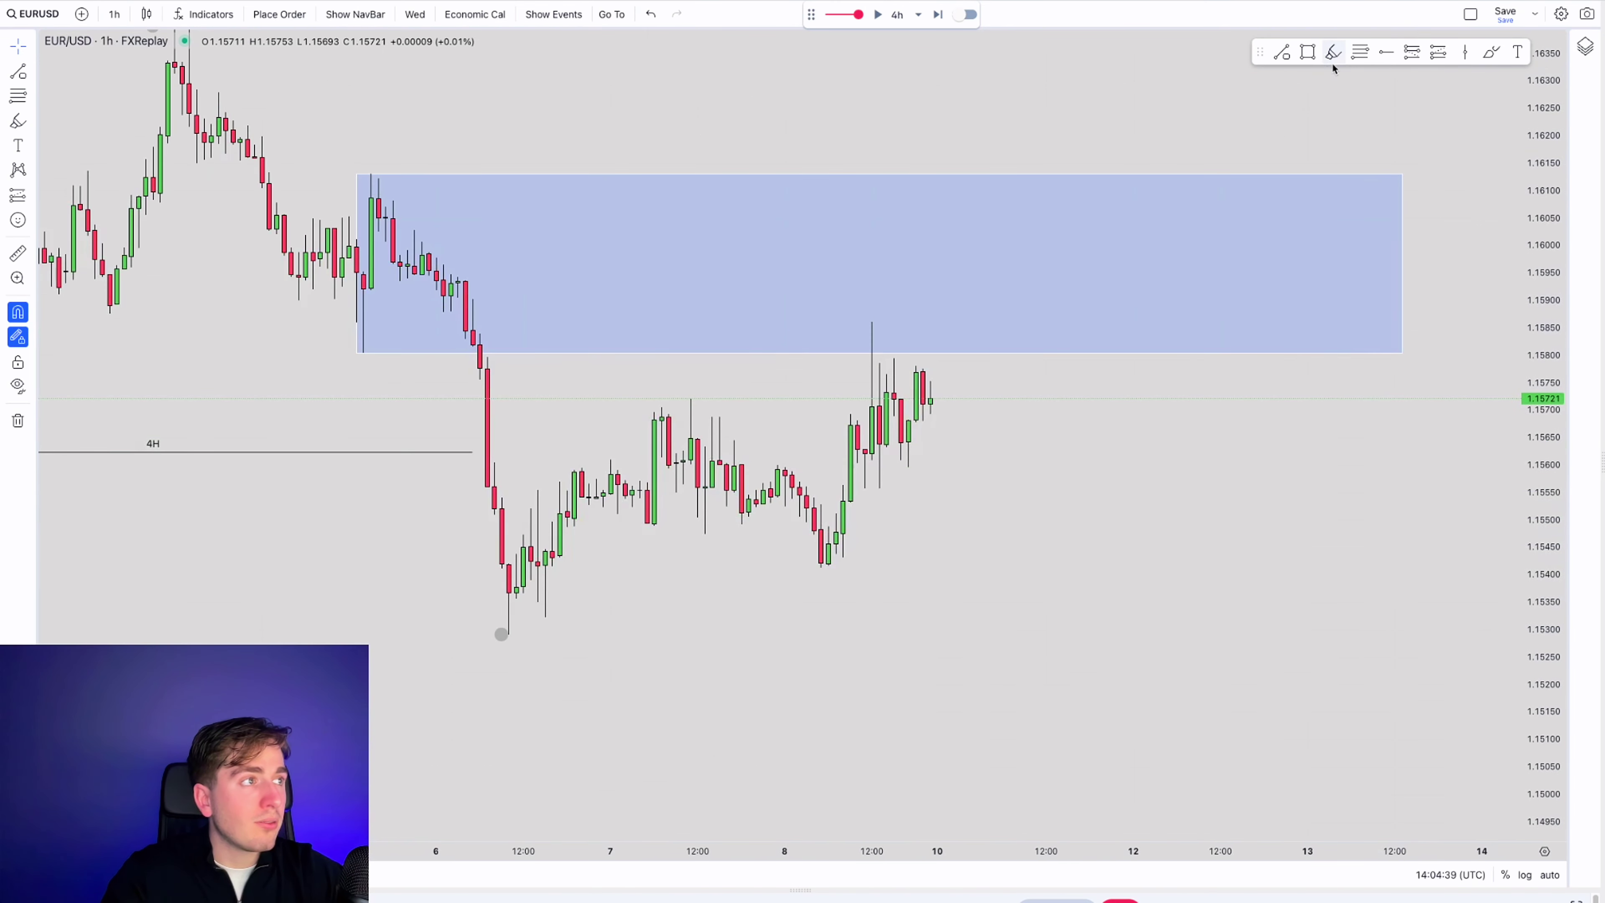
pyautogui.click(1333, 53)
pyautogui.moveTo(924, 369)
pyautogui.mouseDown()
pyautogui.moveTo(984, 454)
pyautogui.moveTo(1032, 289)
pyautogui.moveTo(1110, 495)
pyautogui.moveTo(1191, 386)
pyautogui.mouseUp()
pyautogui.moveTo(964, 474); pyautogui.dragTo(1079, 476)
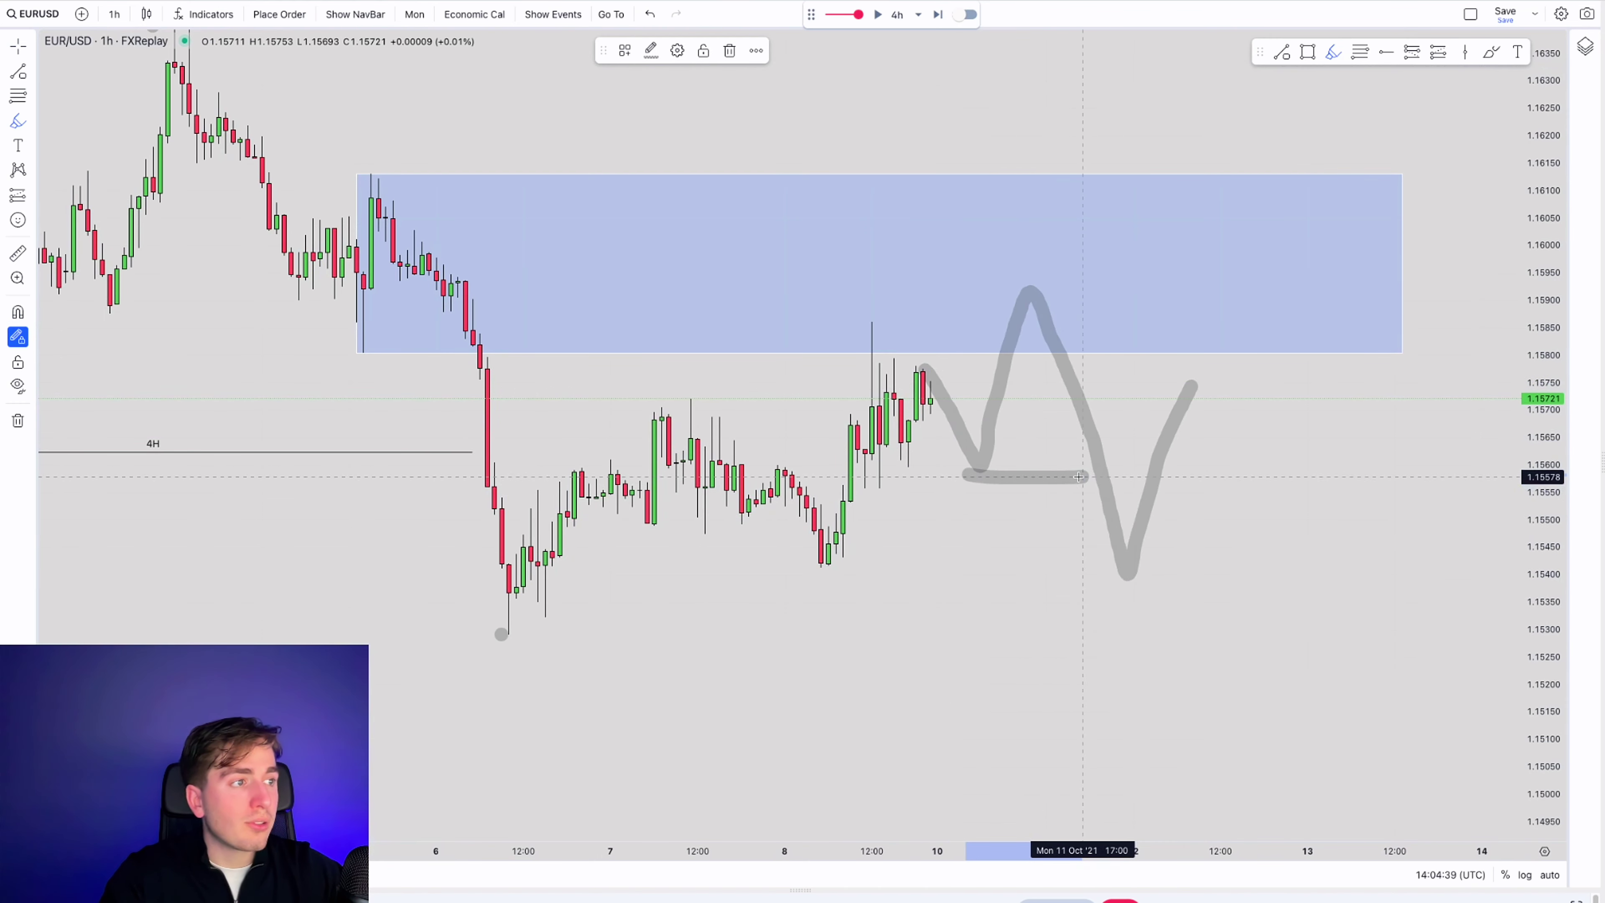
pyautogui.moveTo(993, 290); pyautogui.dragTo(1225, 297)
pyautogui.moveTo(1051, 379)
pyautogui.mouseDown()
pyautogui.moveTo(1191, 371)
pyautogui.moveTo(1208, 347)
pyautogui.moveTo(1288, 647)
pyautogui.moveTo(1343, 705)
pyautogui.mouseUp()
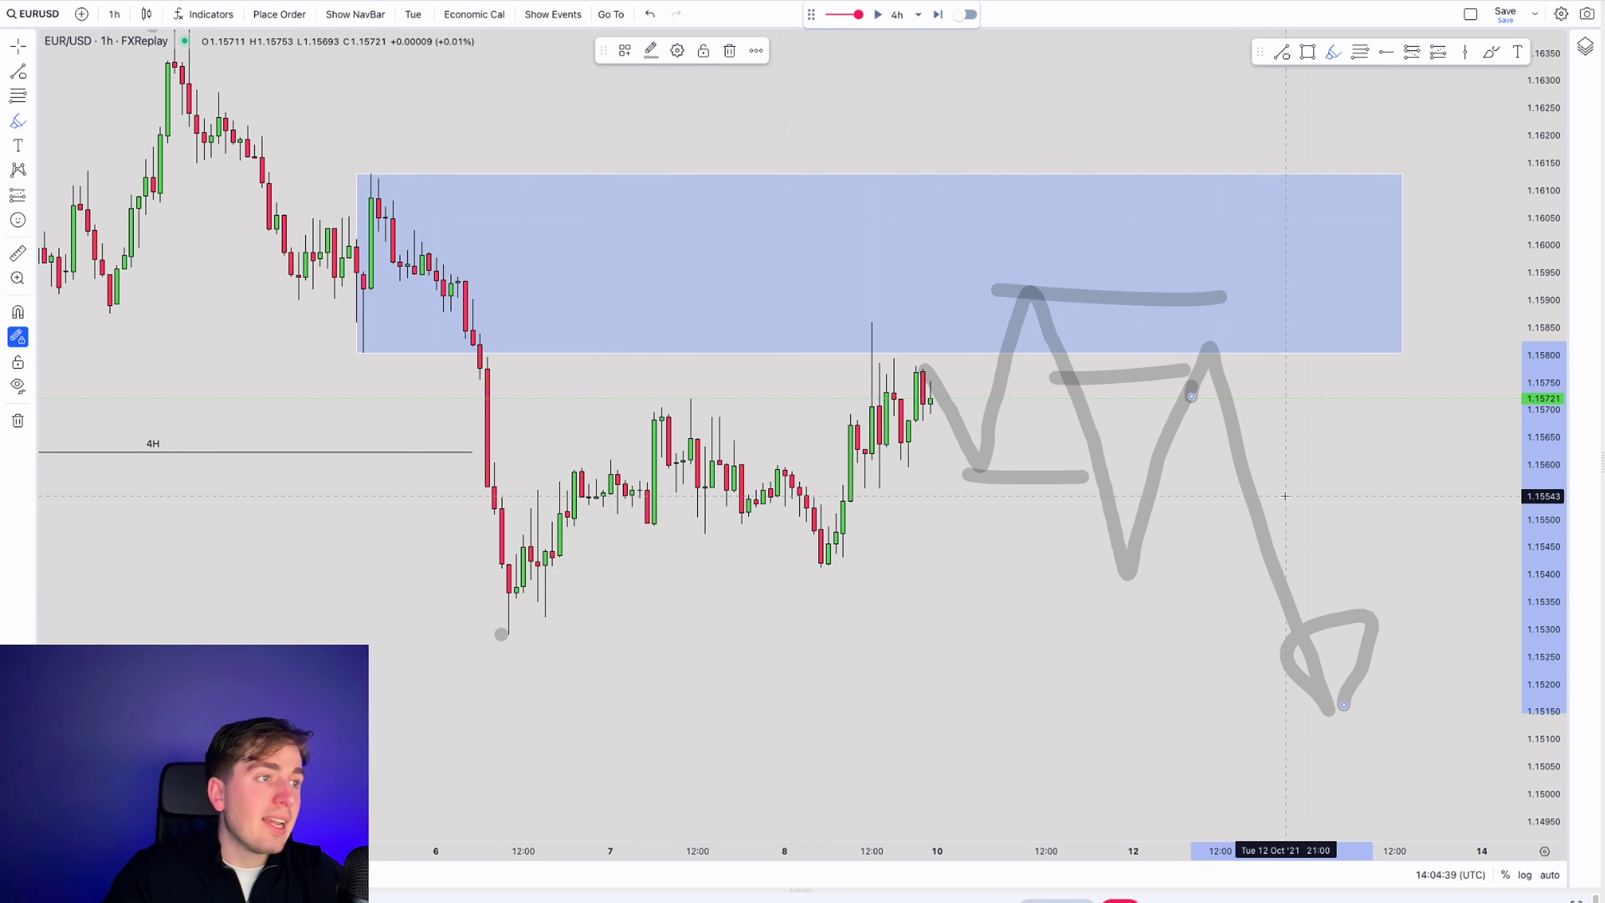
pyautogui.hotkey('ctrl', 'z')
pyautogui.hotkey('ctrl', 'z')
pyautogui.hotkey('ctrl', 'z')
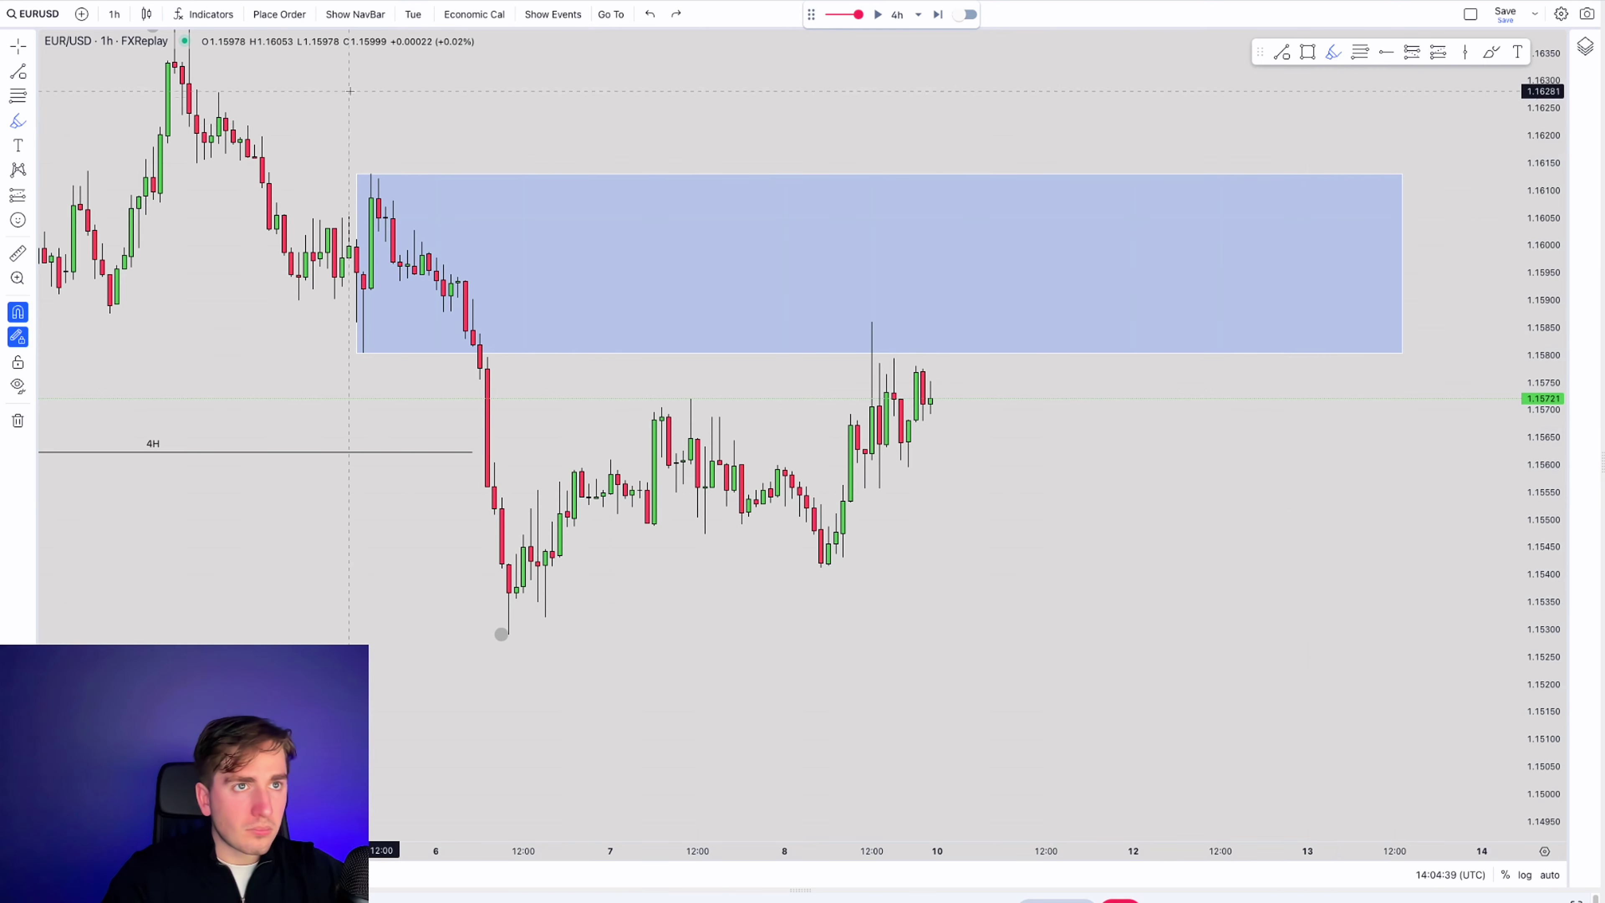
pyautogui.click(116, 13)
pyautogui.click(130, 288)
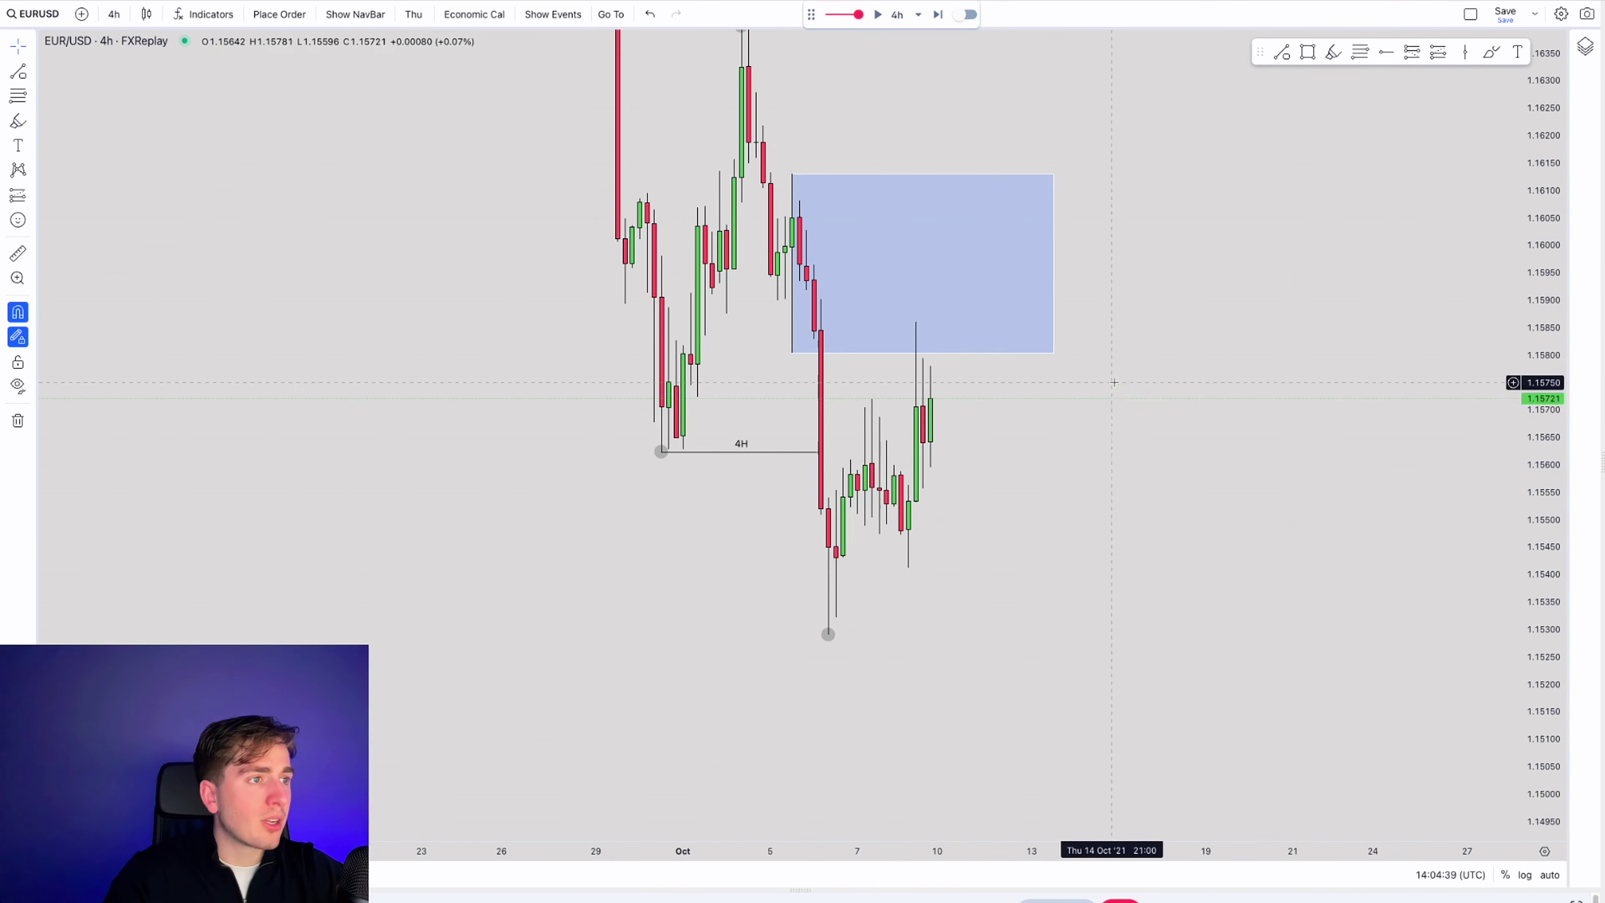
# - Advance the replay by one 4h candle and reframe the chart on the recent candles
pyautogui.moveTo(1110, 376); pyautogui.dragTo(1141, 546)
pyautogui.moveTo(1537, 346); pyautogui.dragTo(1536, 398)
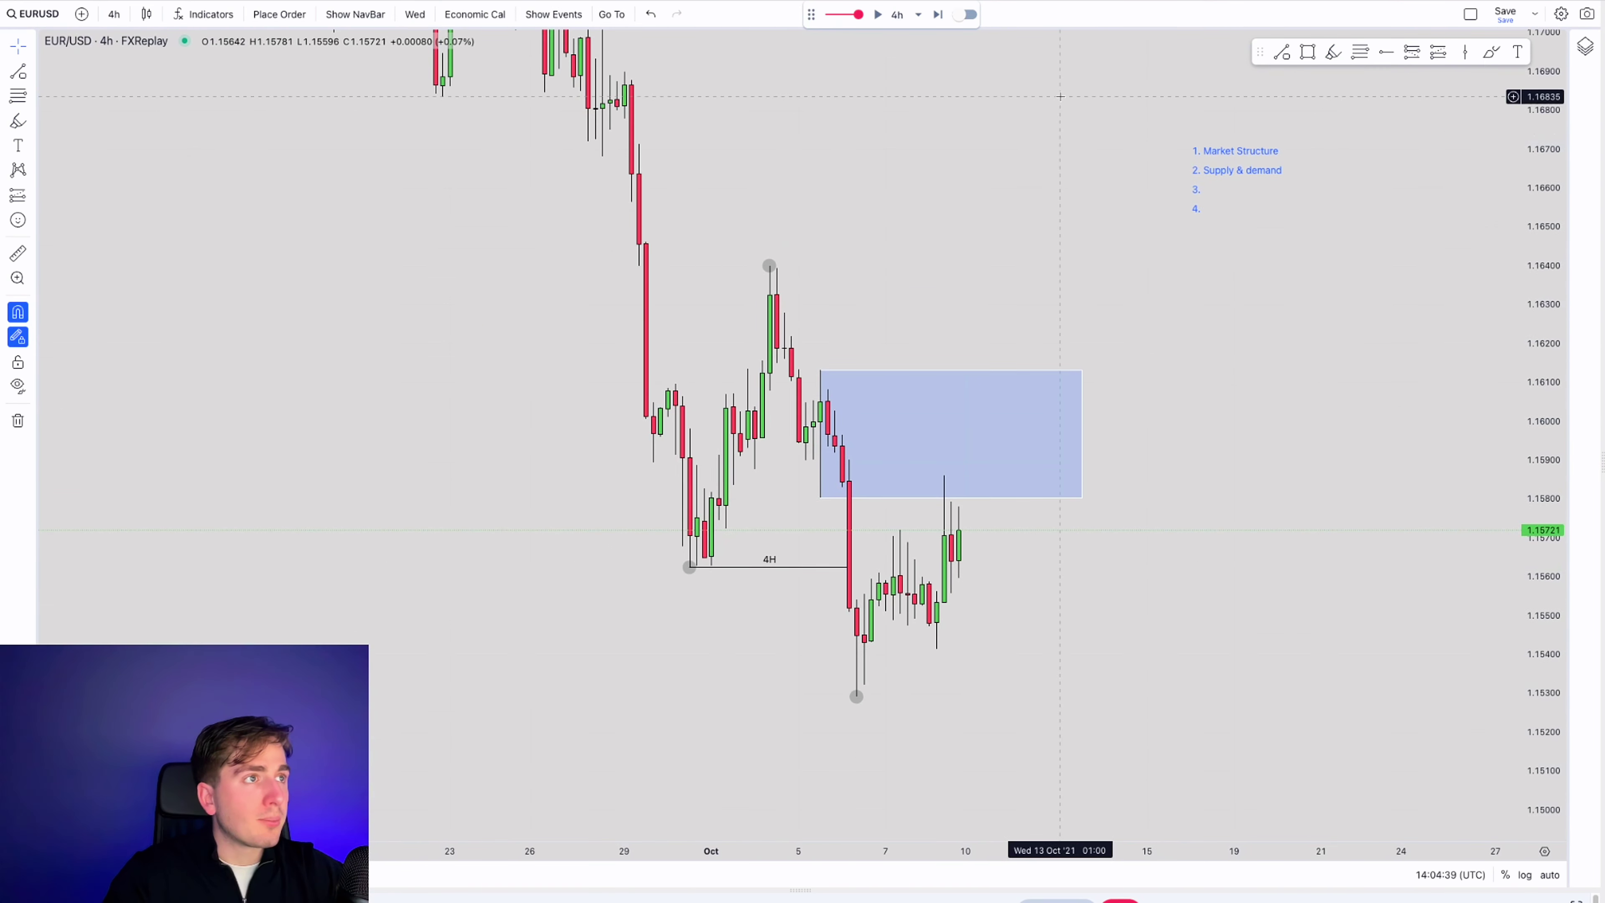
pyautogui.click(933, 19)
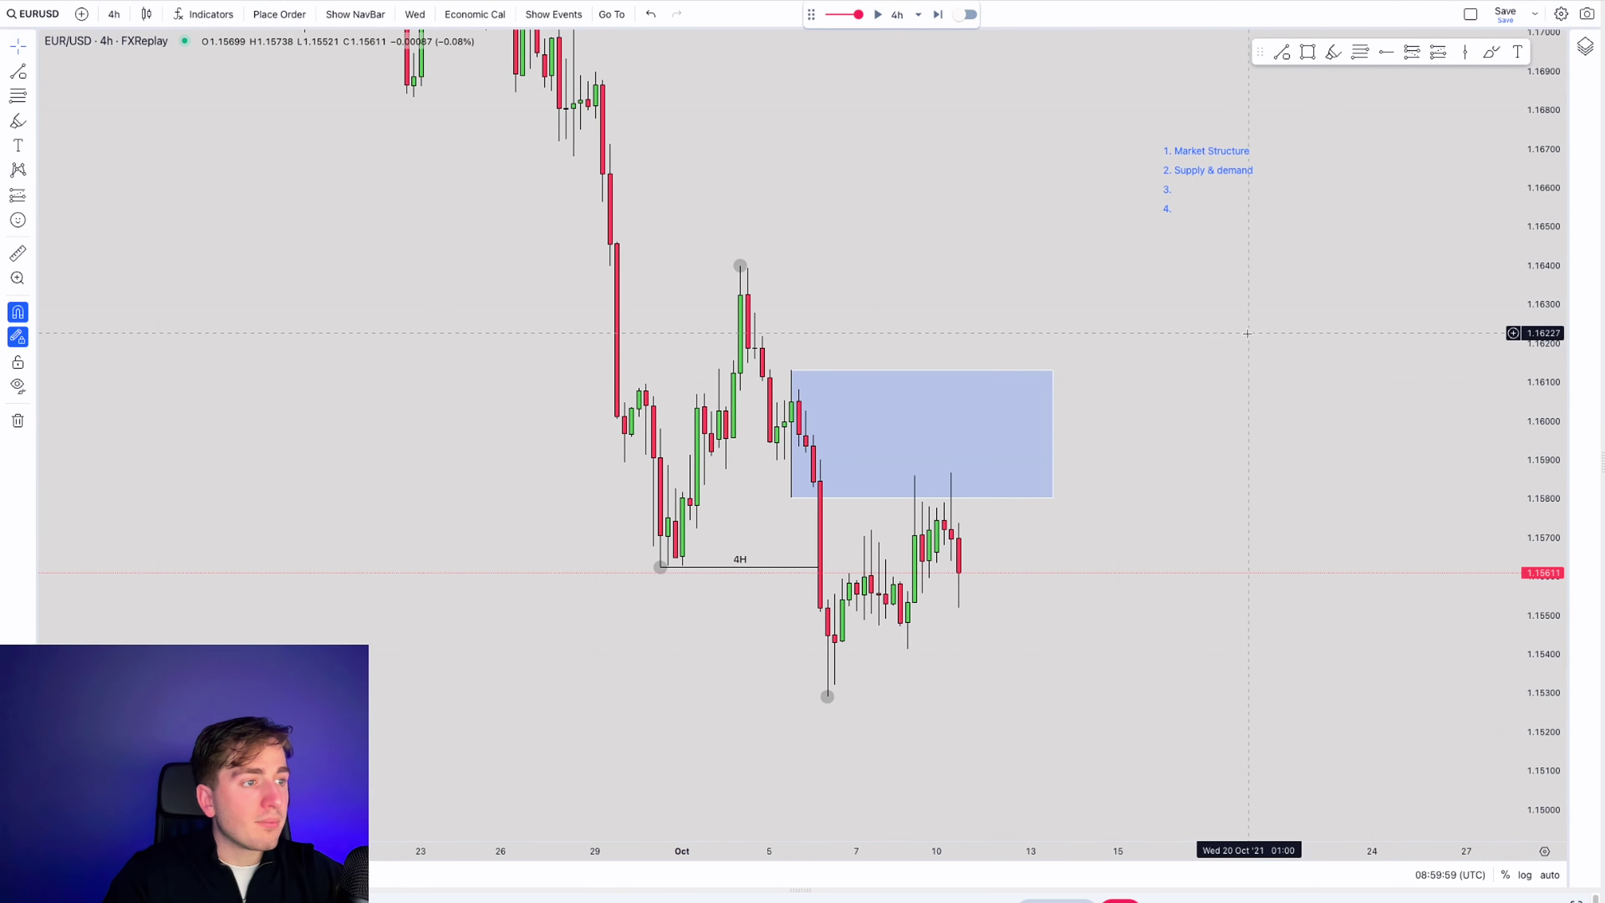
pyautogui.scroll(2, 1036, 663)
pyautogui.moveTo(1035, 662); pyautogui.dragTo(1478, 555)
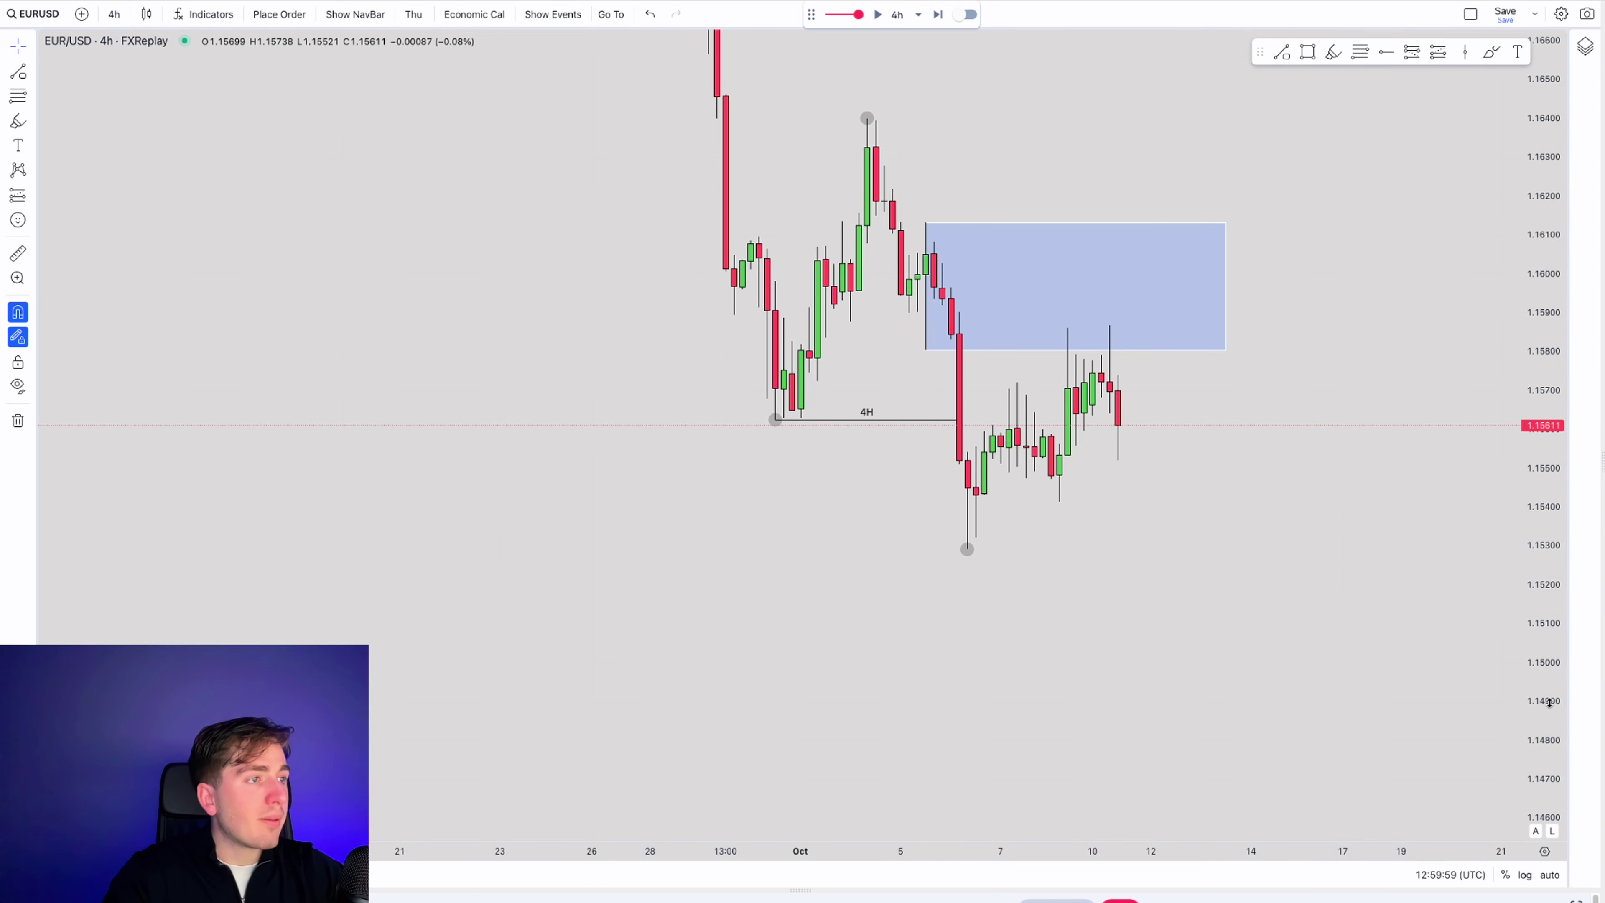
pyautogui.moveTo(1549, 702); pyautogui.dragTo(1545, 515)
pyautogui.scroll(2, 1274, 444)
pyautogui.moveTo(1170, 329); pyautogui.dragTo(1137, 361)
# - Draw a trend line across the latest wick highs just beneath the supply zone
pyautogui.click(1282, 52)
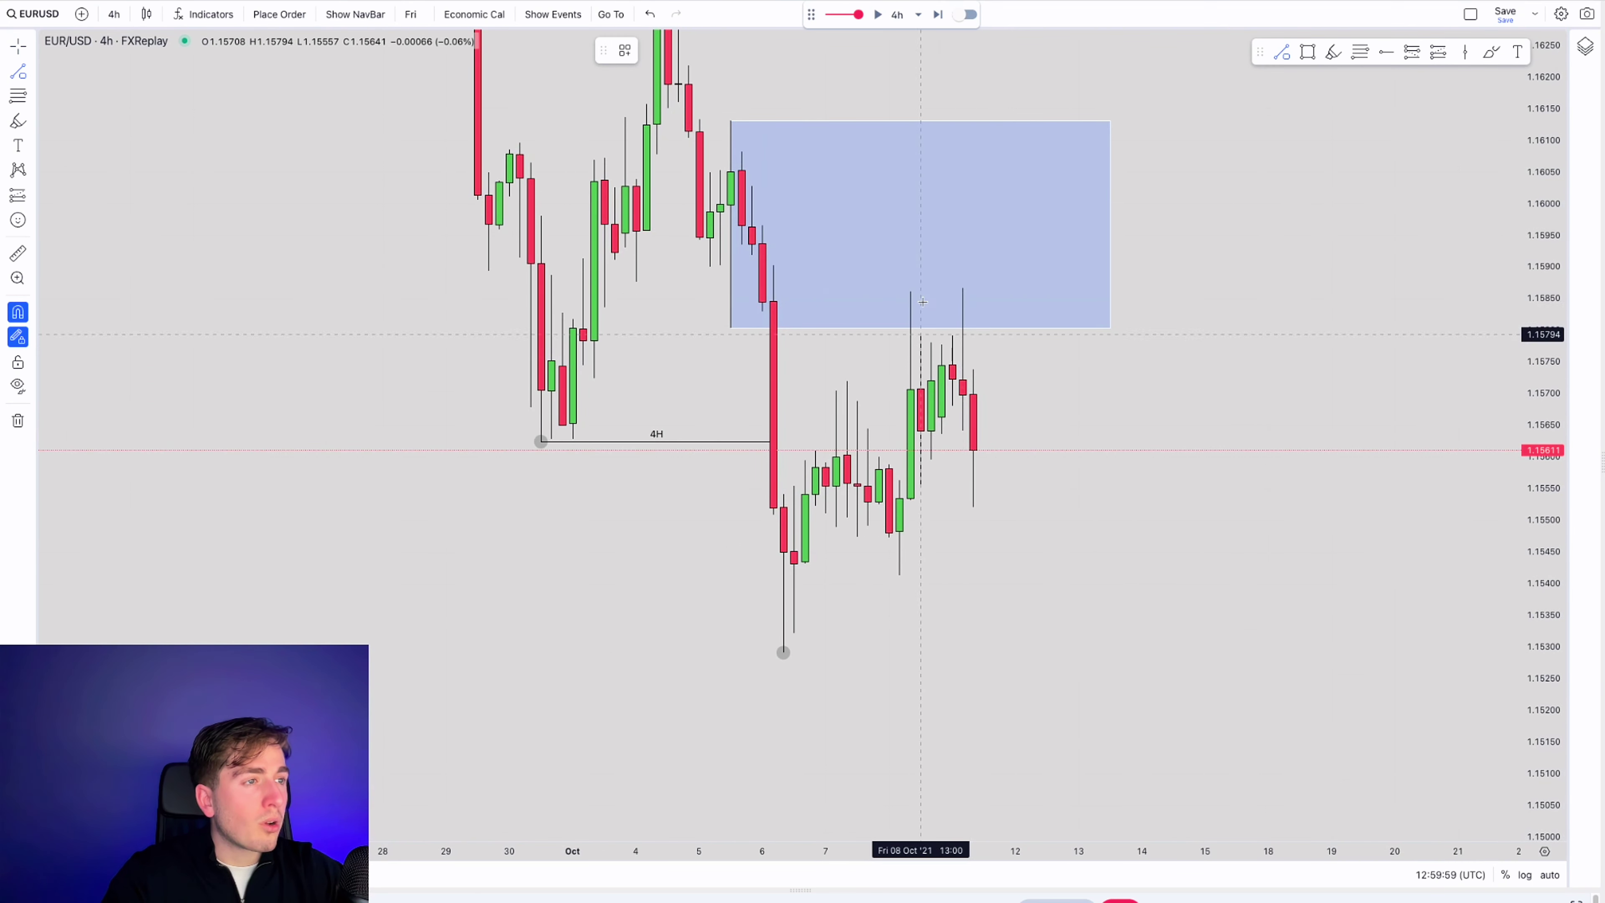
pyautogui.click(908, 293)
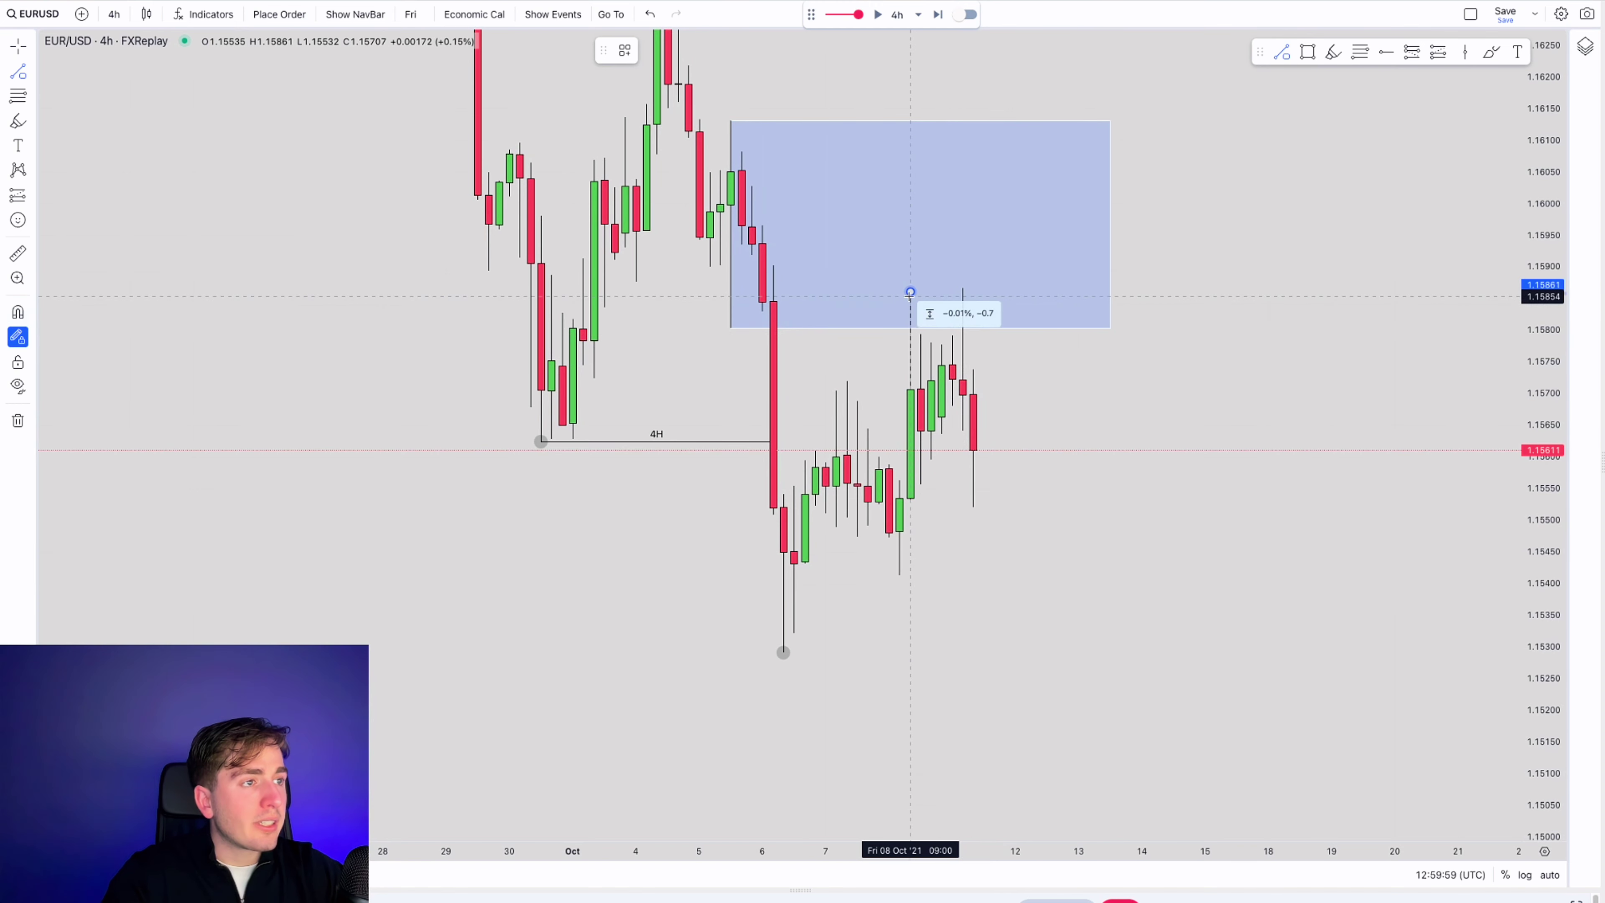
pyautogui.keyDown('shift'); pyautogui.click(961, 301); pyautogui.keyUp('shift')
pyautogui.click(1362, 151)
# - Move the checklist note lower on the chart
pyautogui.moveTo(1357, 152); pyautogui.dragTo(1323, 206)
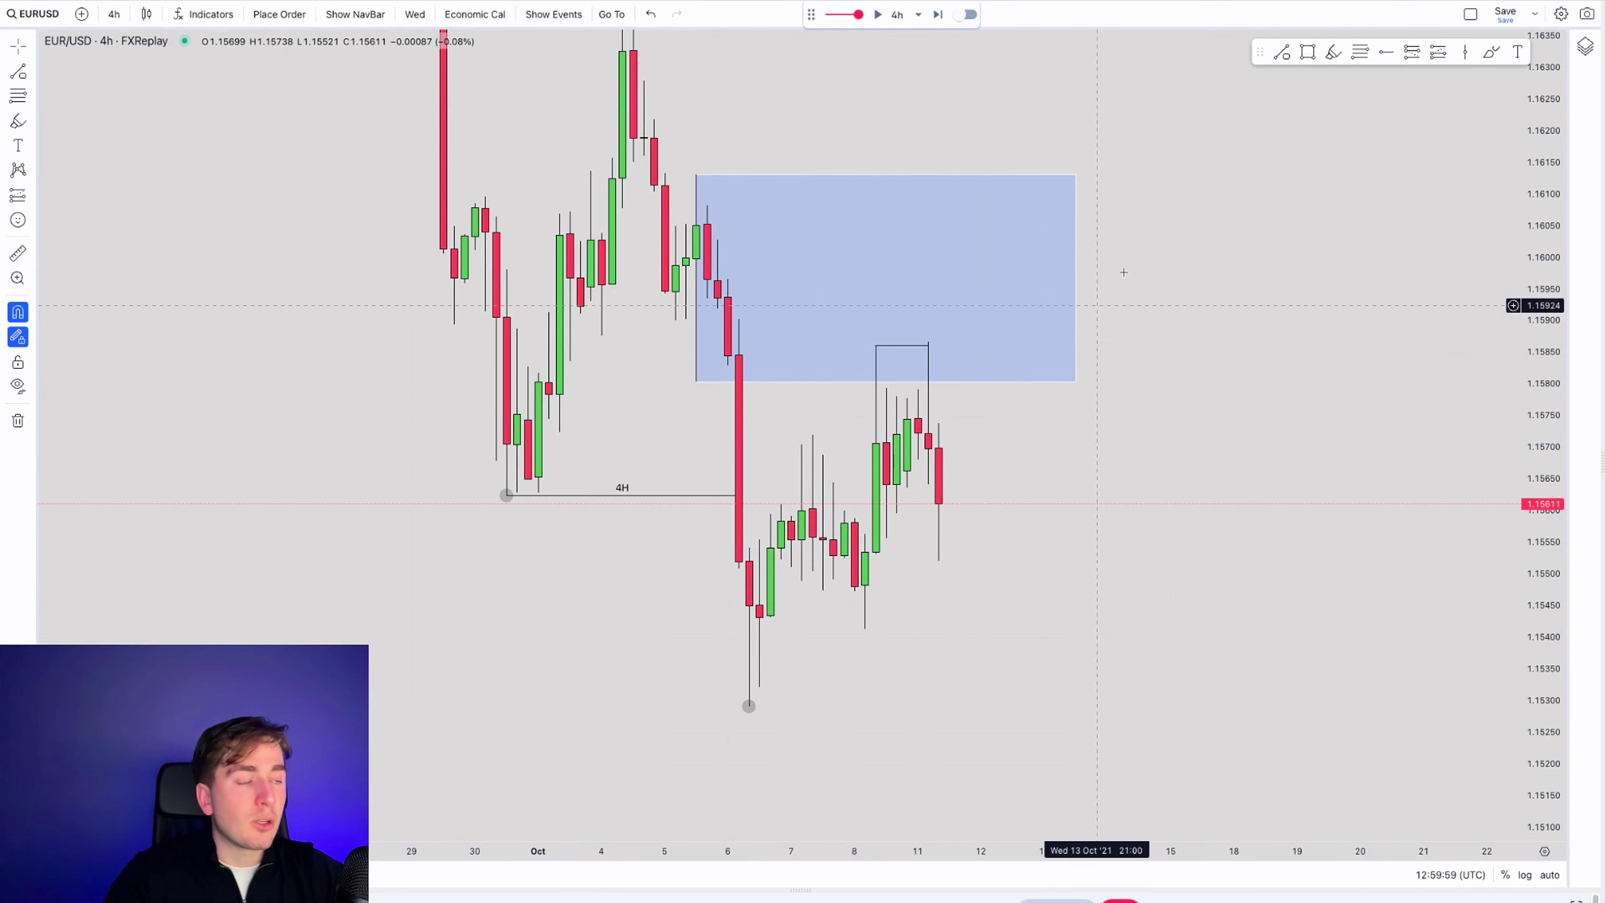
pyautogui.moveTo(1177, 172); pyautogui.dragTo(1174, 195)
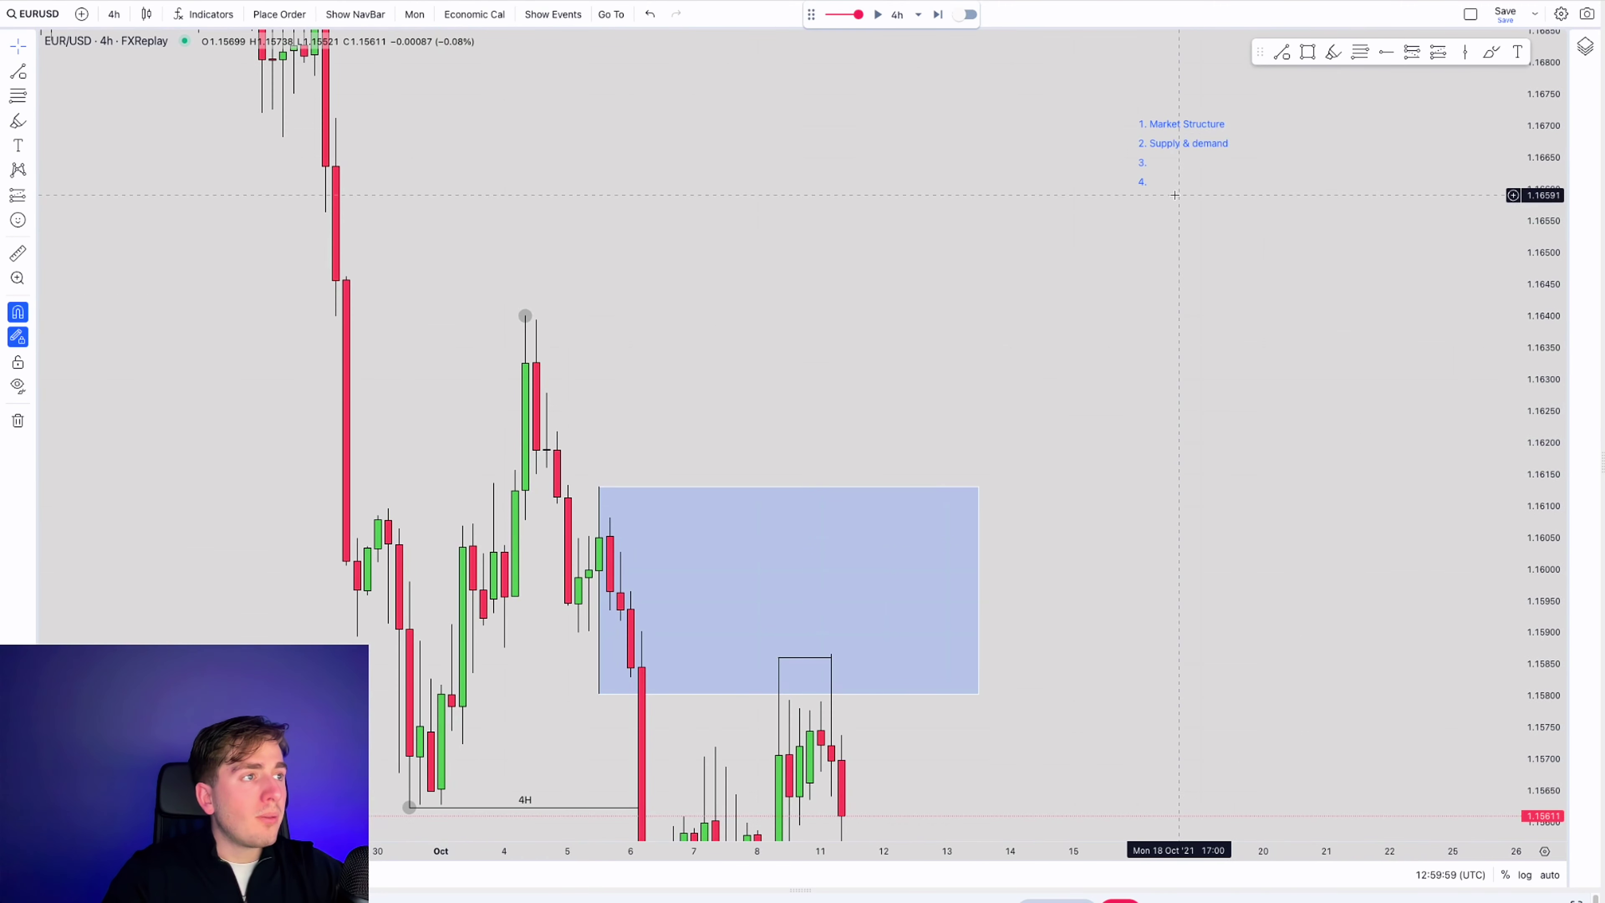
pyautogui.moveTo(1178, 134); pyautogui.dragTo(1188, 612)
pyautogui.moveTo(1342, 607); pyautogui.dragTo(1414, 184)
# - Enter 'Liquidity' after '3.' in the checklist note's text and confirm it
pyautogui.doubleClick(1273, 204)
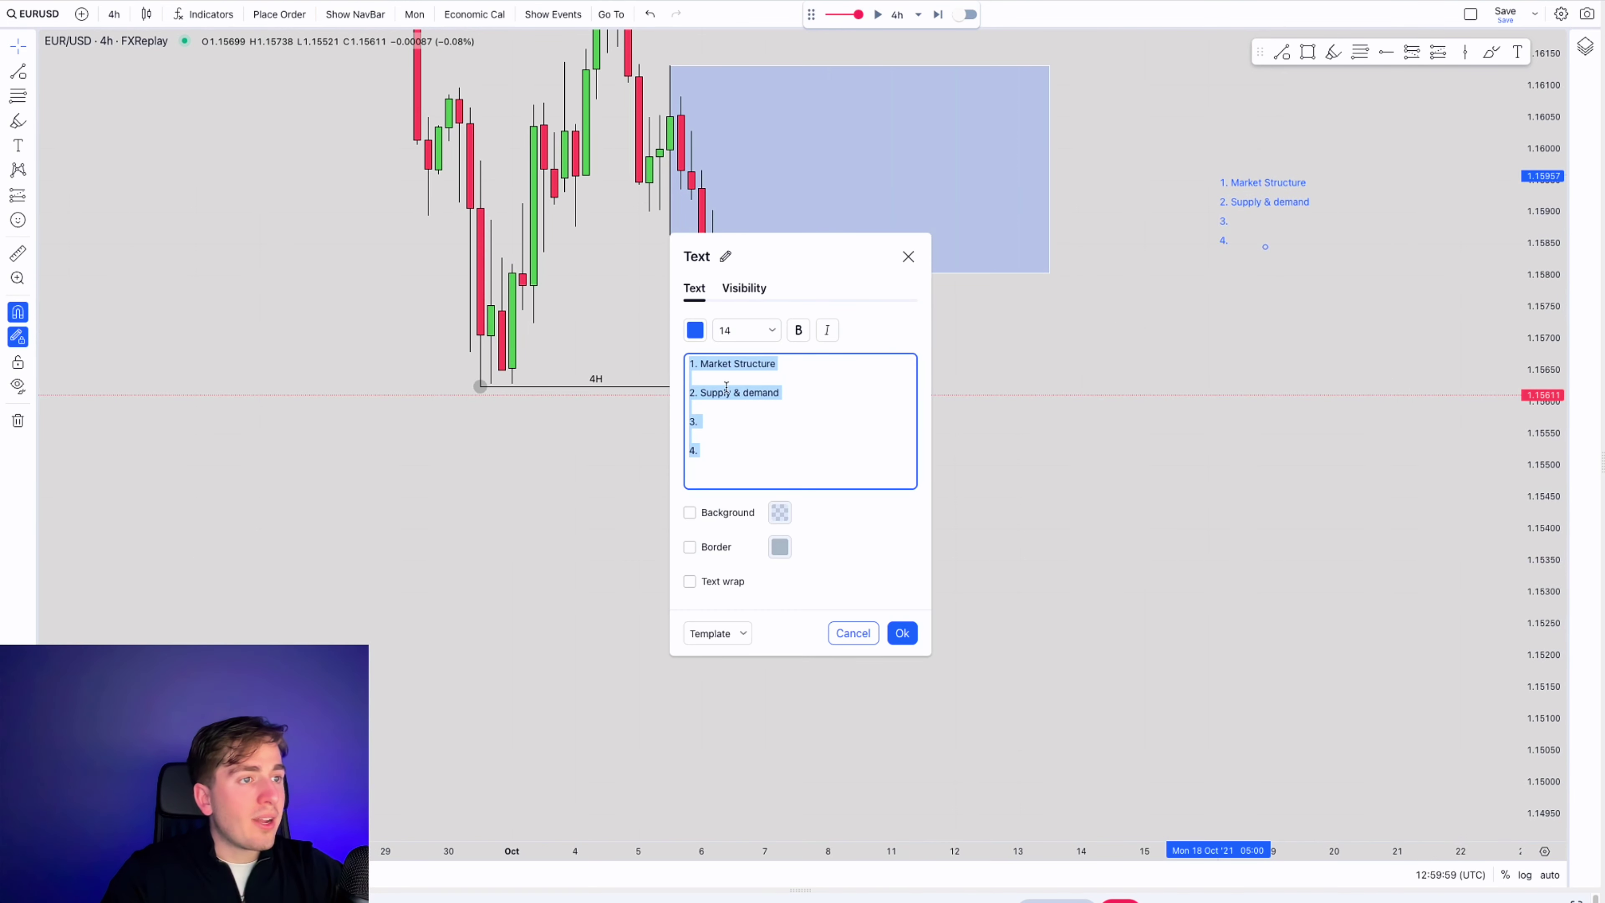
pyautogui.click(722, 418)
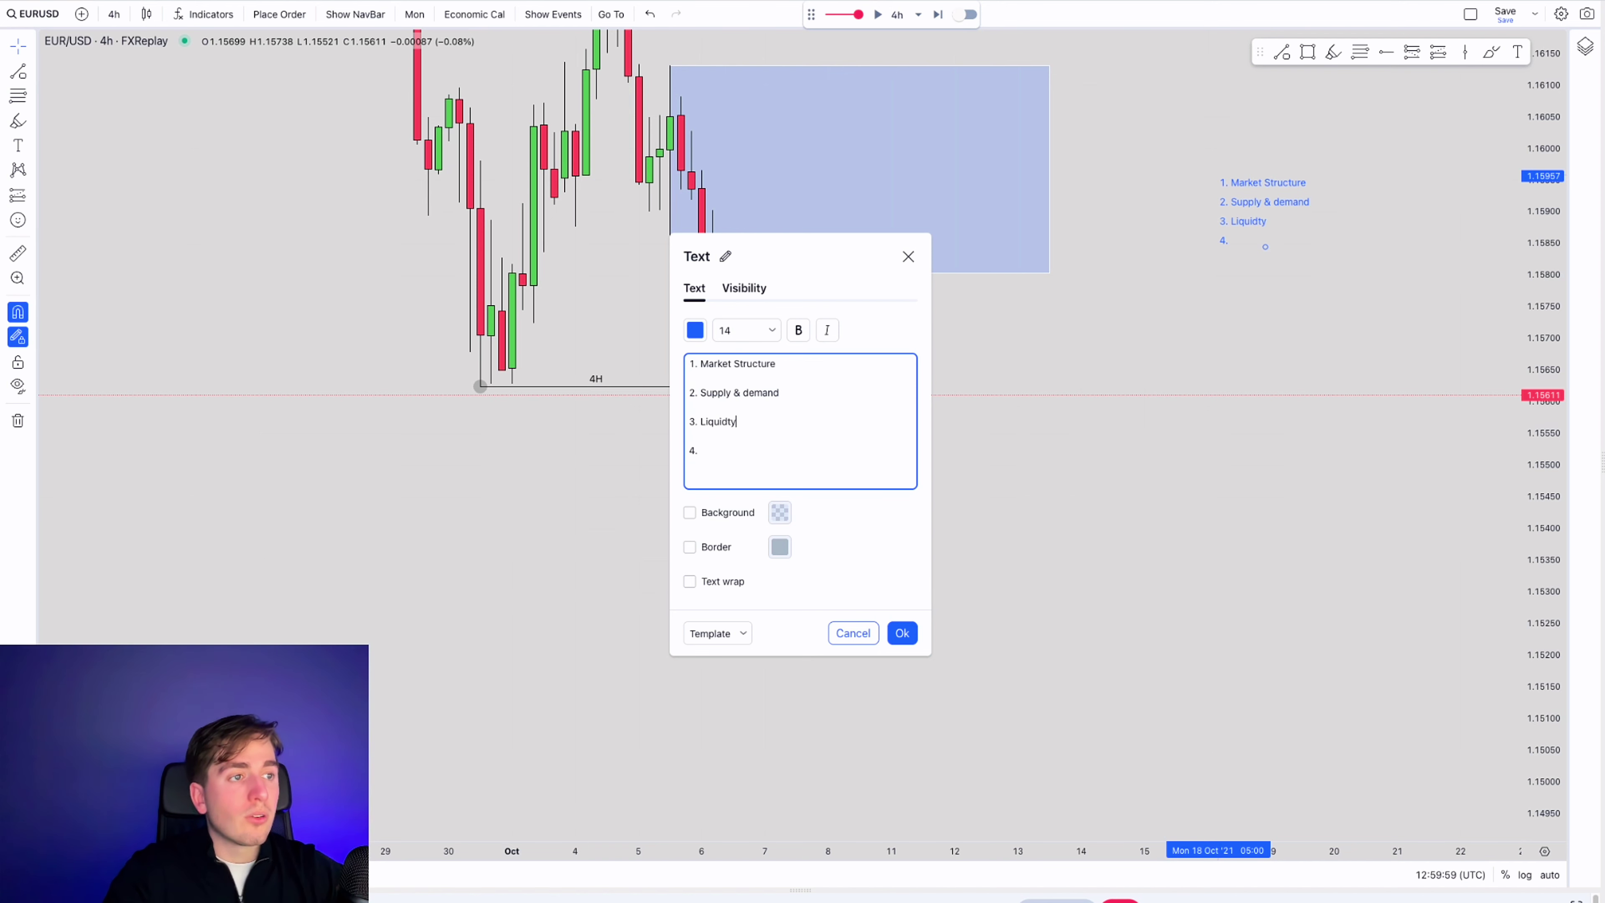
pyautogui.click(900, 633)
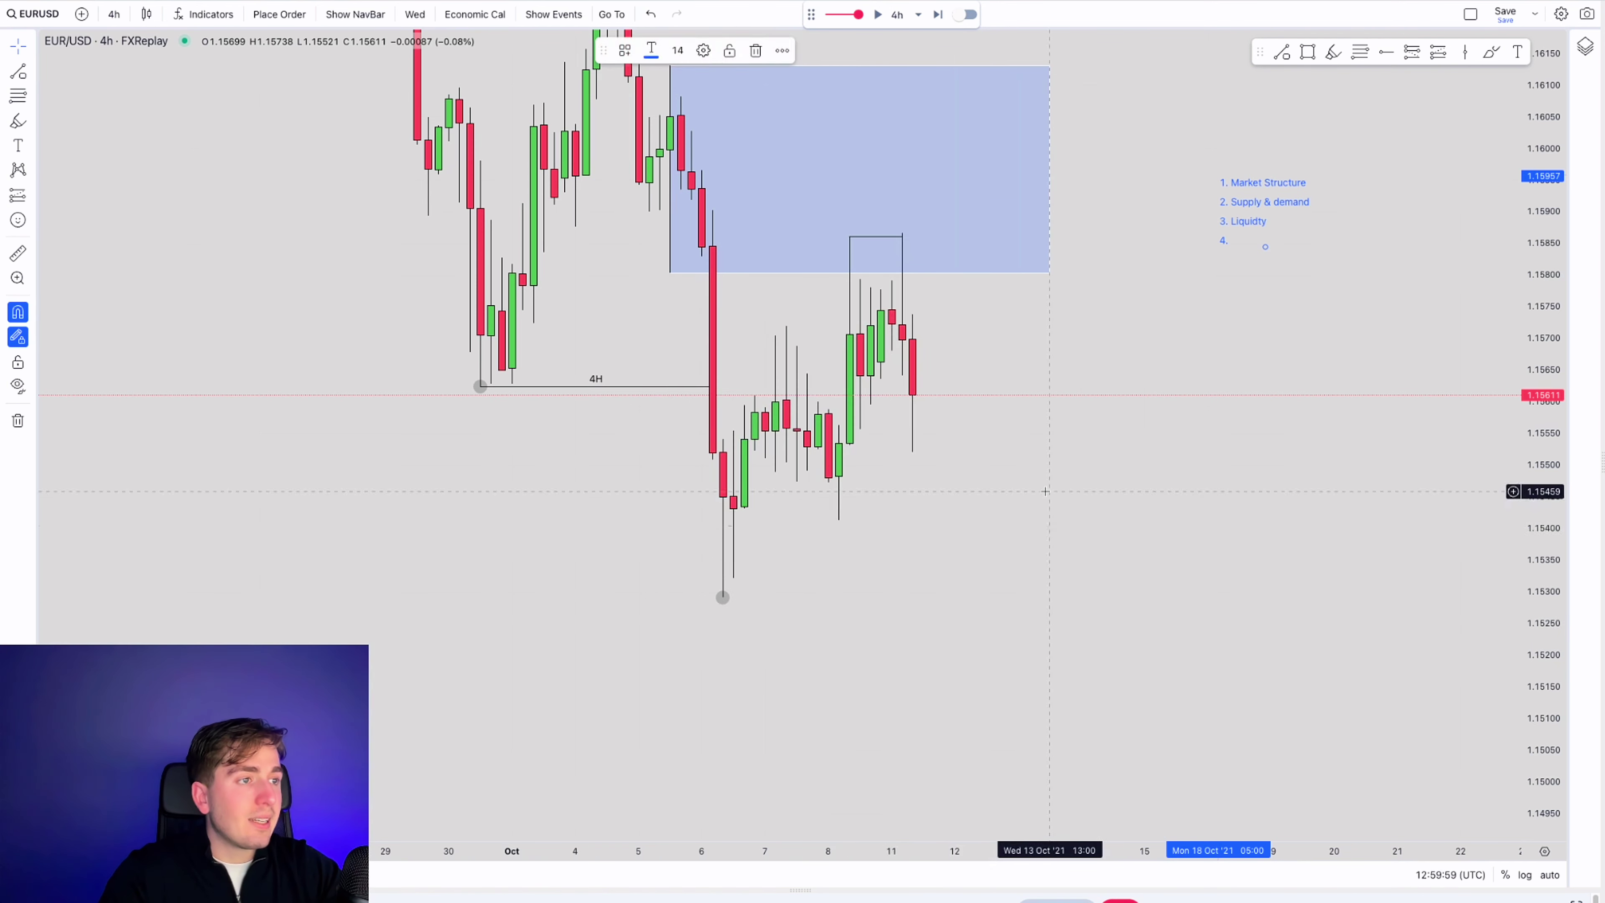
# - Compress the price scale and draw a thin rectangle near 1.159 across the earlier highs
pyautogui.moveTo(1544, 397); pyautogui.dragTo(1532, 620)
pyautogui.click(1300, 55)
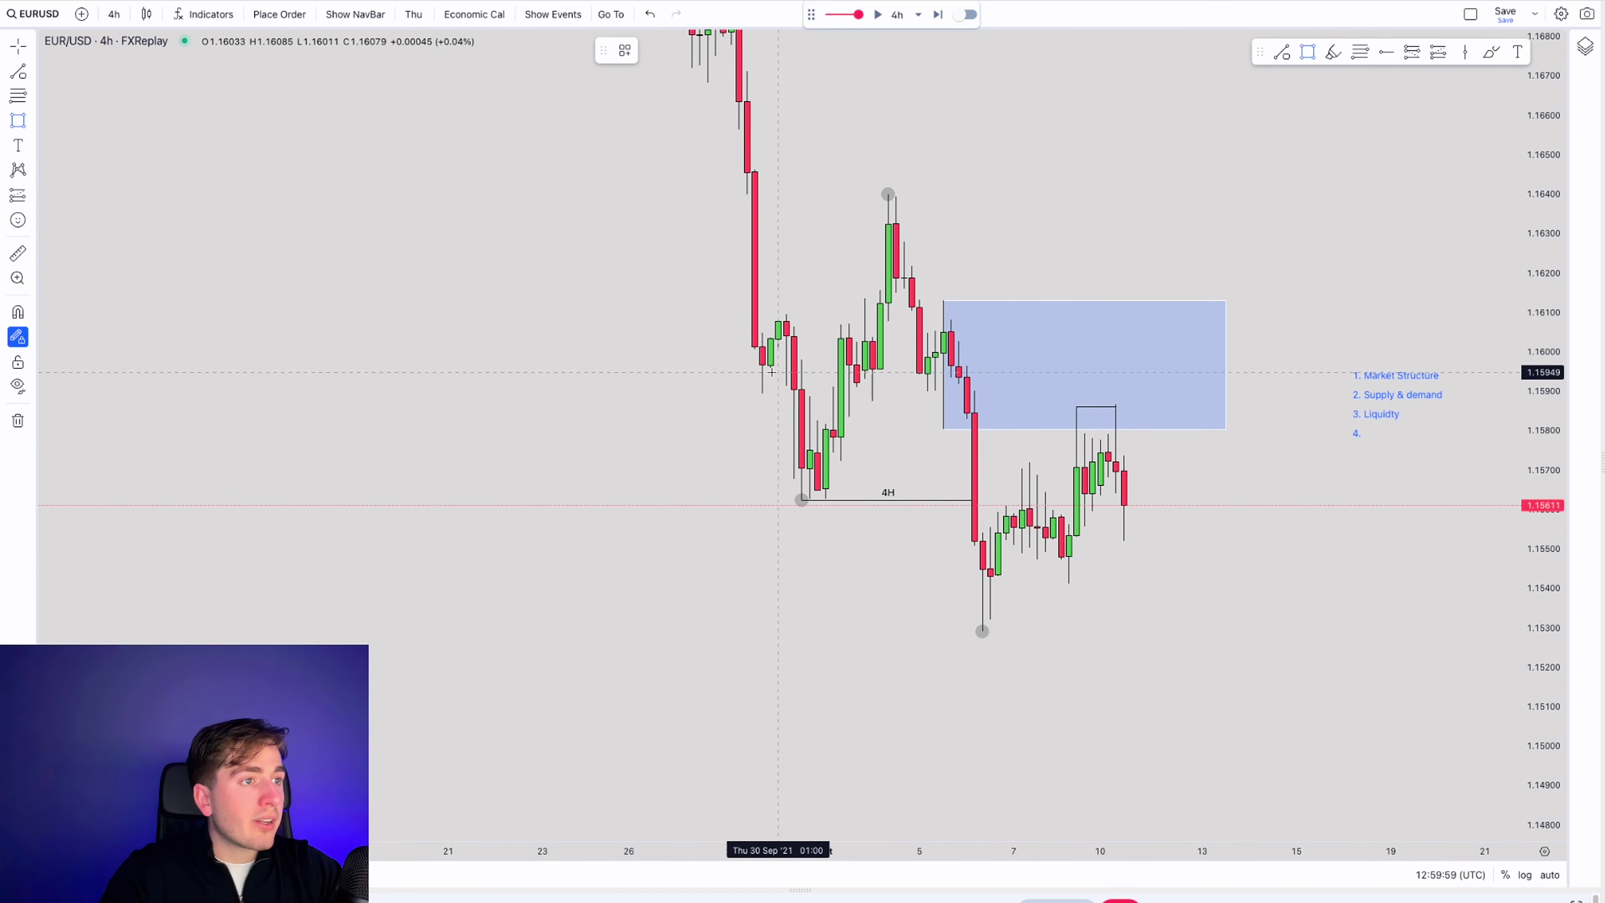
pyautogui.moveTo(692, 379); pyautogui.dragTo(1297, 412)
pyautogui.click(1333, 53)
# - Sketch three arcs under the highs and a short drop past the last candle, undoing stray strokes
pyautogui.click(1491, 54)
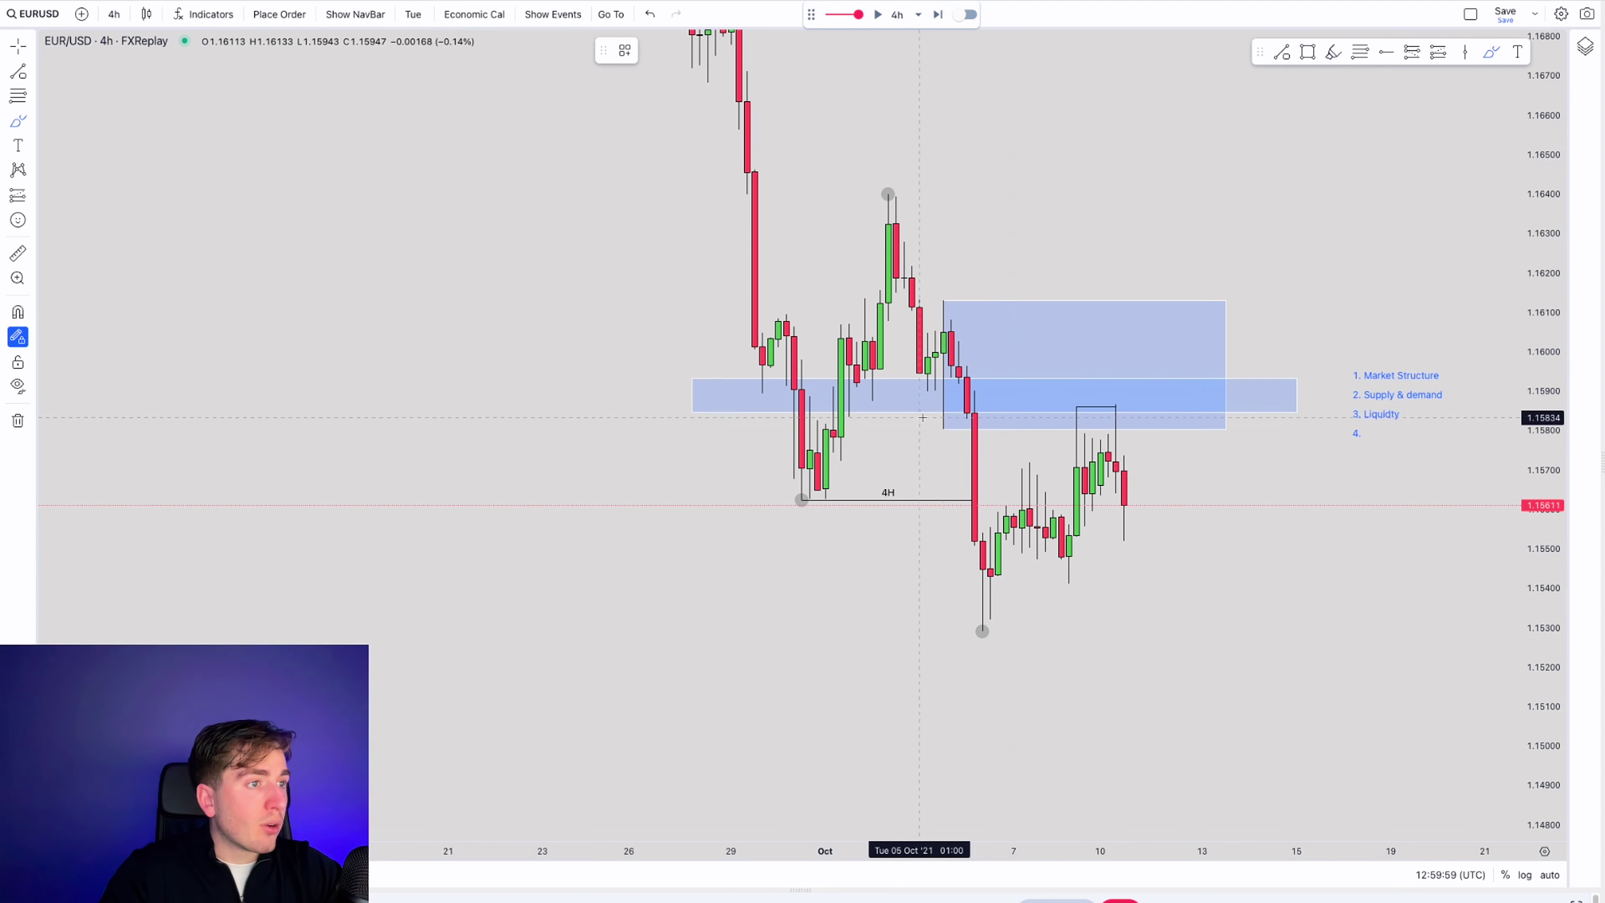
pyautogui.moveTo(739, 376)
pyautogui.mouseDown()
pyautogui.moveTo(786, 403)
pyautogui.moveTo(951, 388)
pyautogui.moveTo(981, 606)
pyautogui.mouseUp()
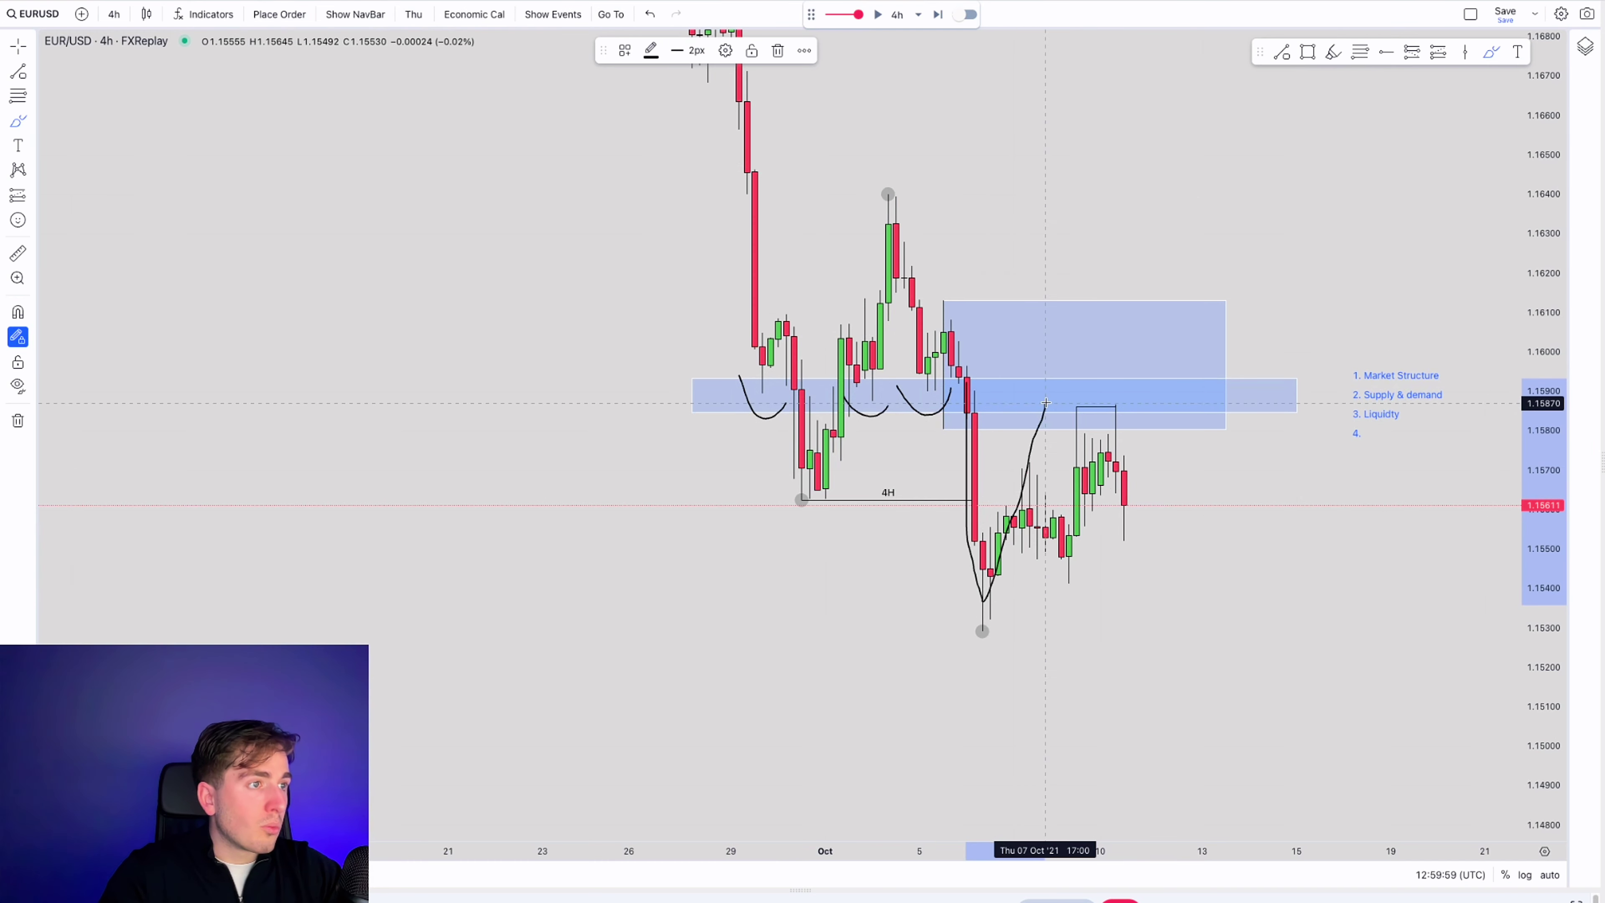
pyautogui.hotkey('ctrl', 'z')
pyautogui.moveTo(1099, 397)
pyautogui.mouseDown()
pyautogui.moveTo(1049, 437)
pyautogui.moveTo(1082, 390)
pyautogui.moveTo(947, 383)
pyautogui.moveTo(935, 427)
pyautogui.mouseUp()
pyautogui.hotkey('ctrl', 'z')
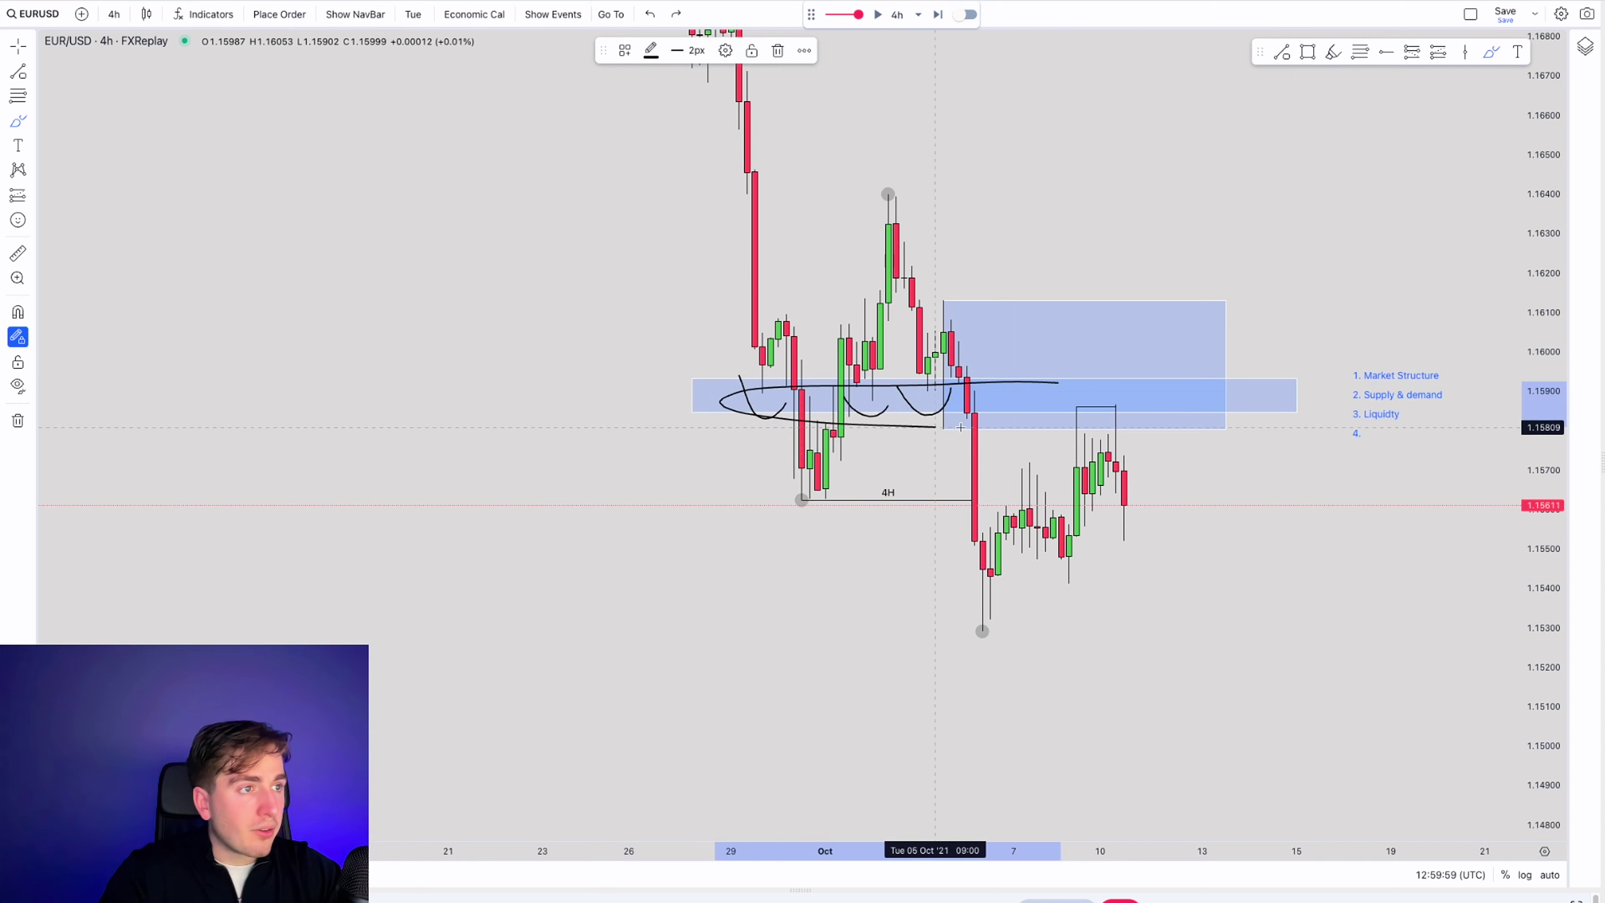
pyautogui.hotkey('ctrl', 'z')
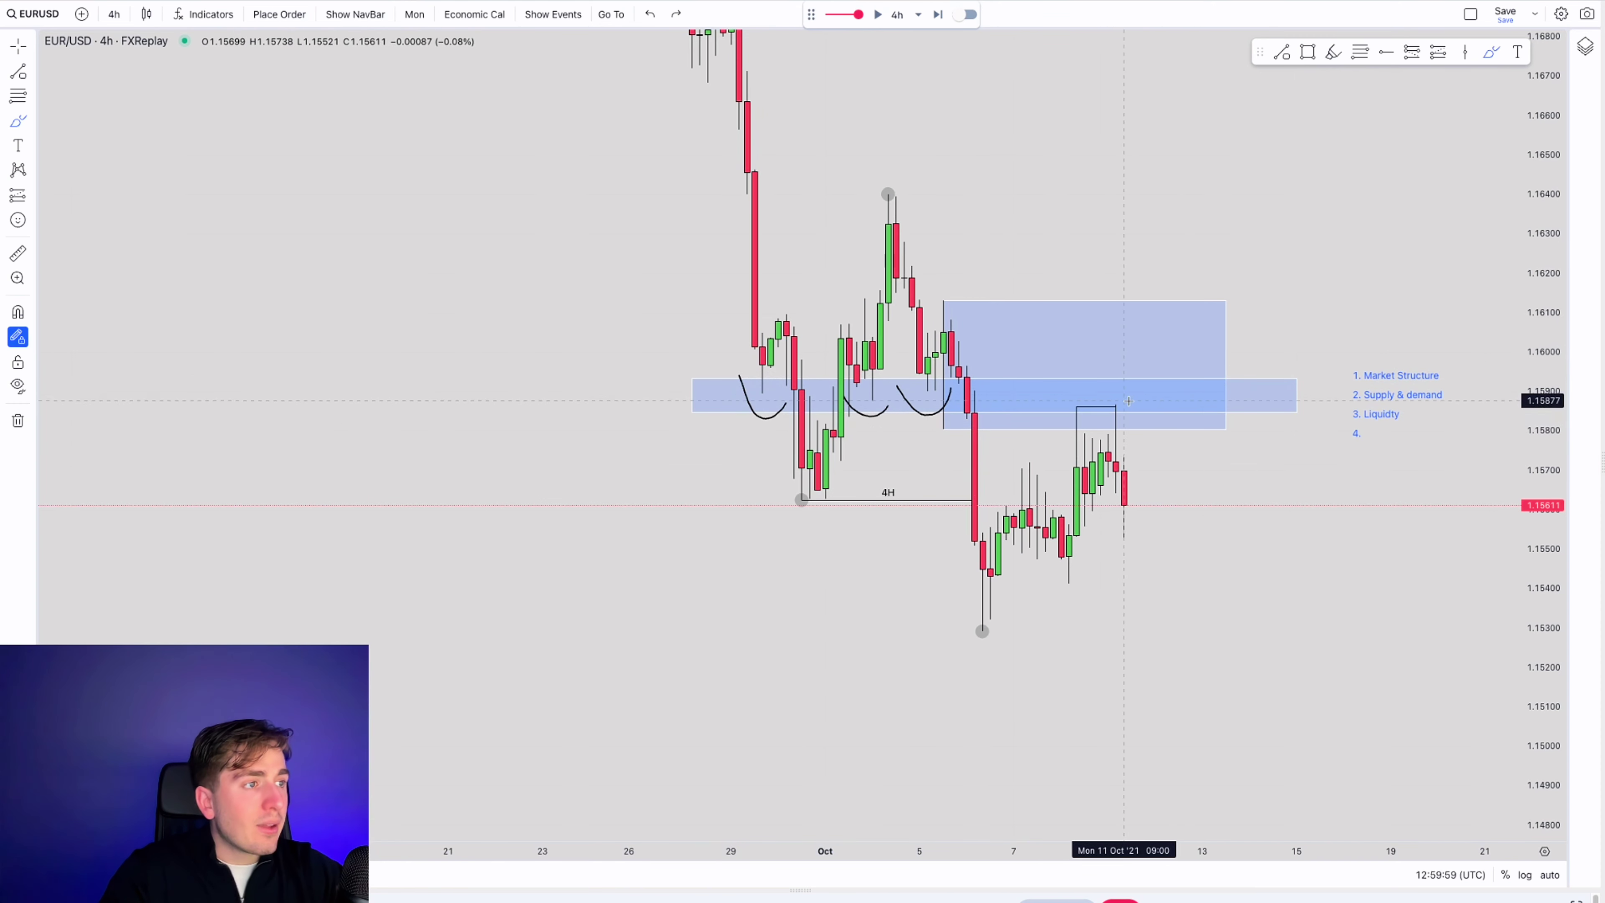
pyautogui.moveTo(1128, 401)
pyautogui.mouseDown()
pyautogui.moveTo(1097, 391)
pyautogui.moveTo(1139, 536)
pyautogui.mouseUp()
pyautogui.hotkey('ctrl', 'z')
pyautogui.hotkey('ctrl', 'z')
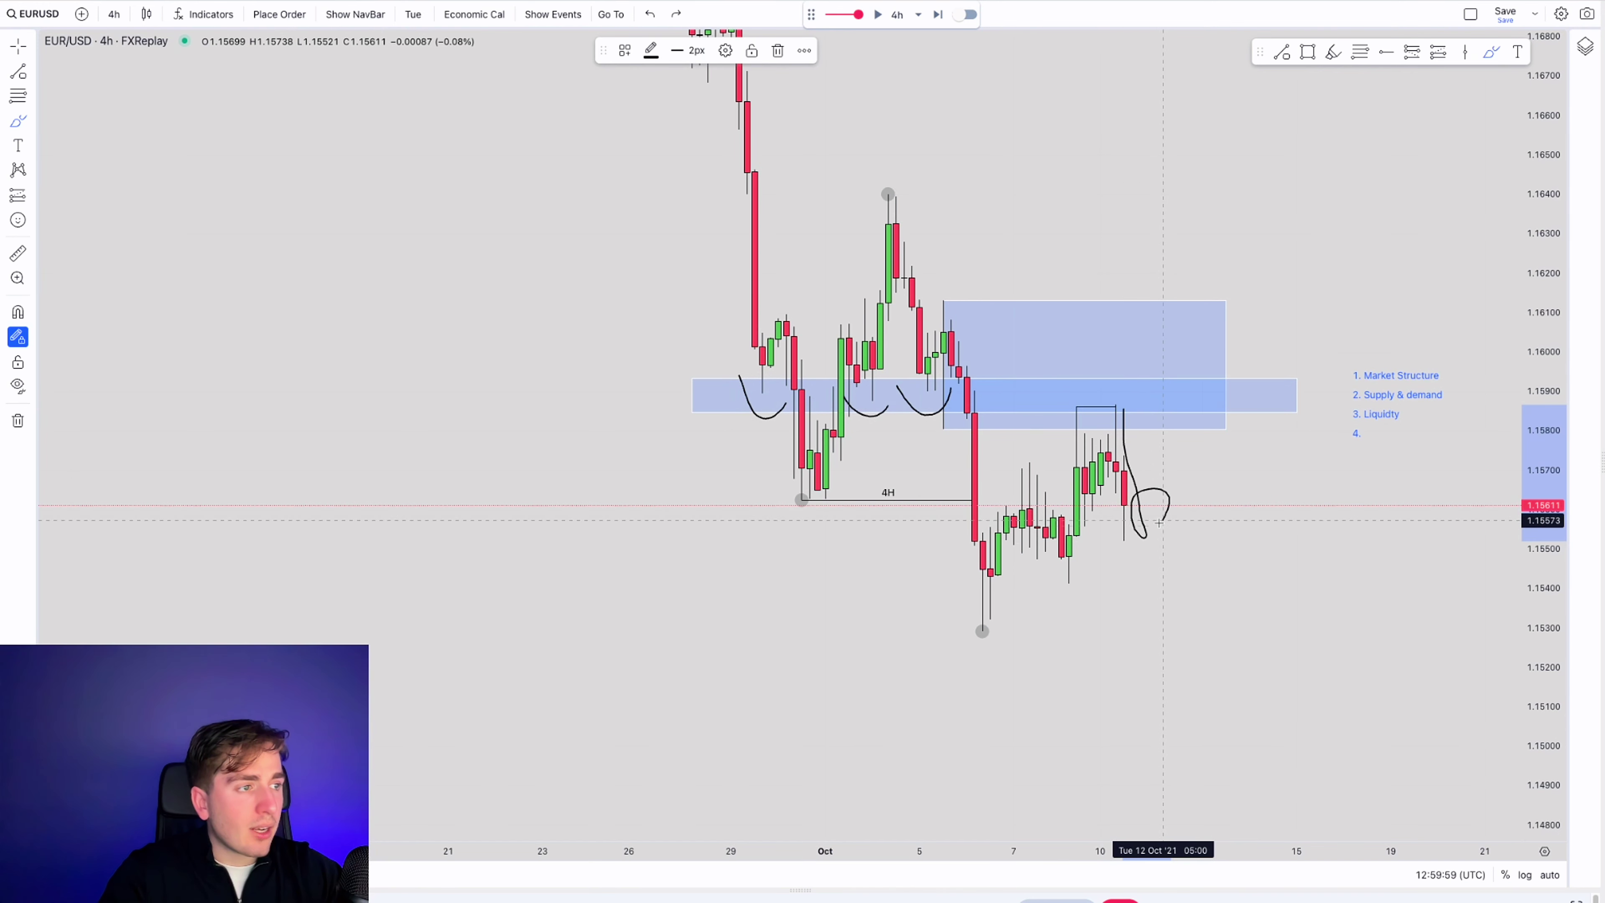
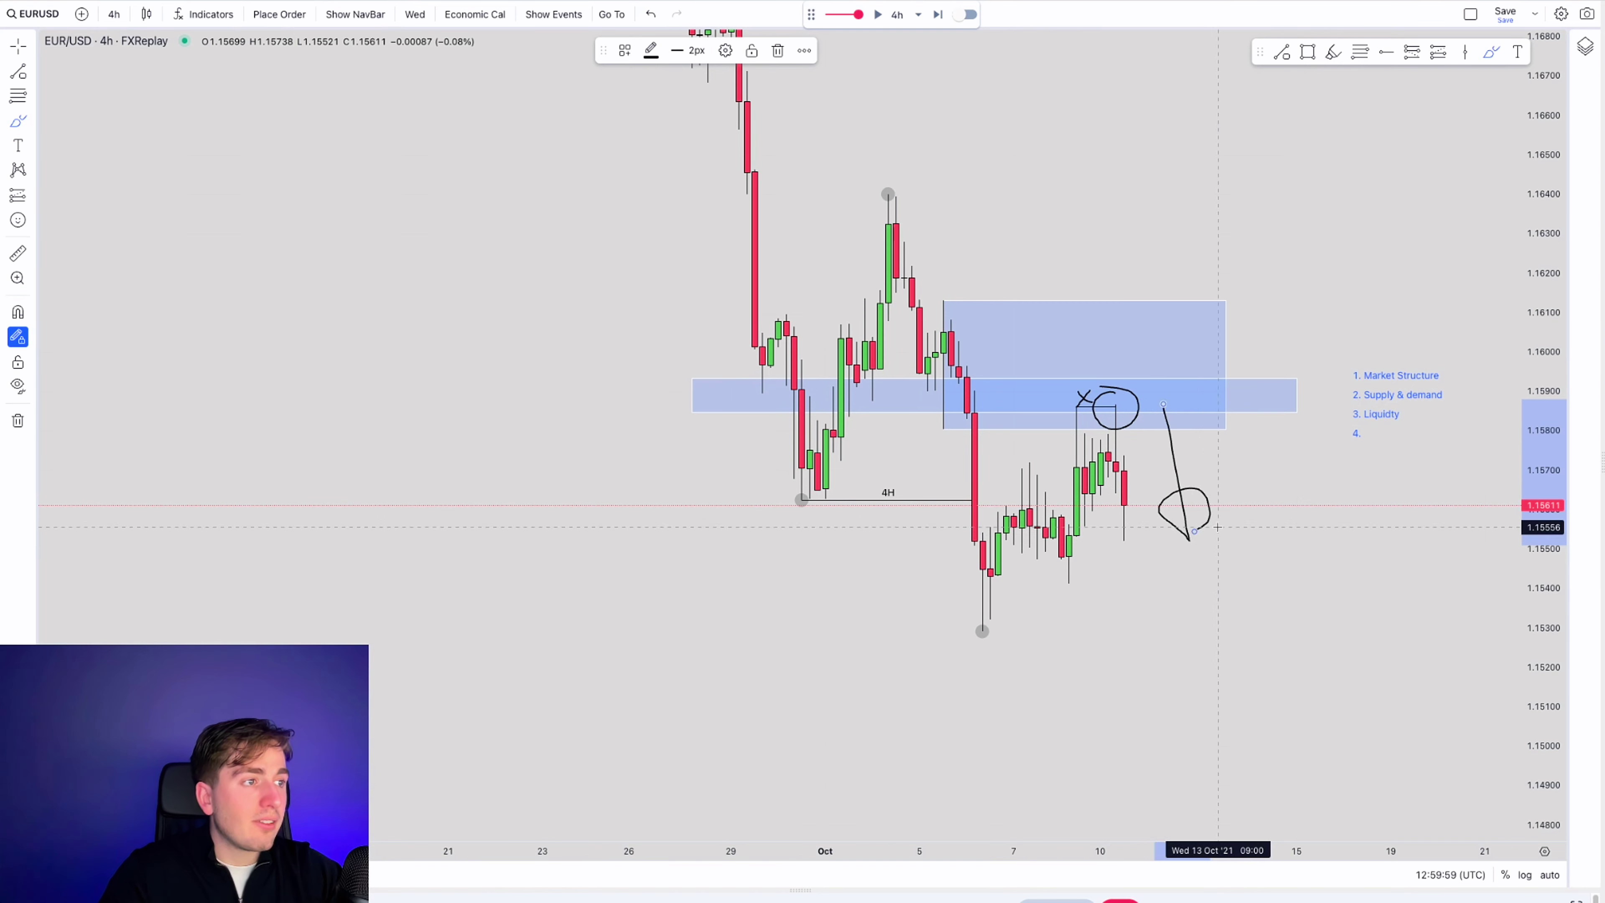
# - Undo the freehand sketches and delete the thin horizontal blue band, keeping the supply zone
pyautogui.hotkey('ctrl', 'z')
pyautogui.hotkey('ctrl', 'z')
pyautogui.hotkey('ctrl', 'z')
pyautogui.hotkey('ctrl', 'z')
pyautogui.press('Escape')
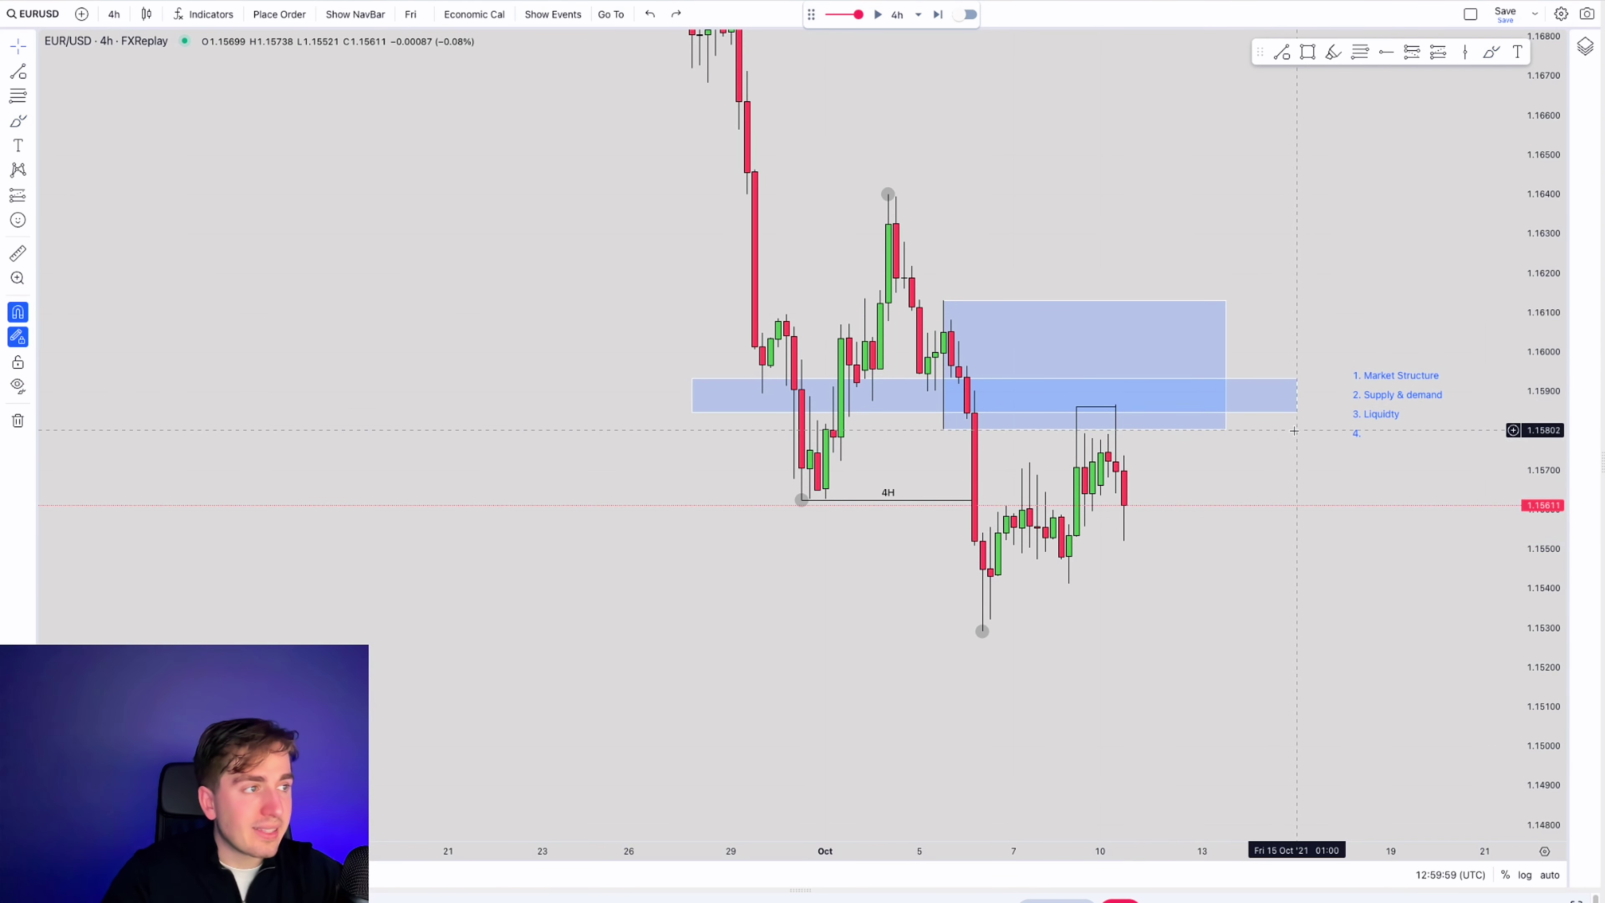
pyautogui.press('Delete')
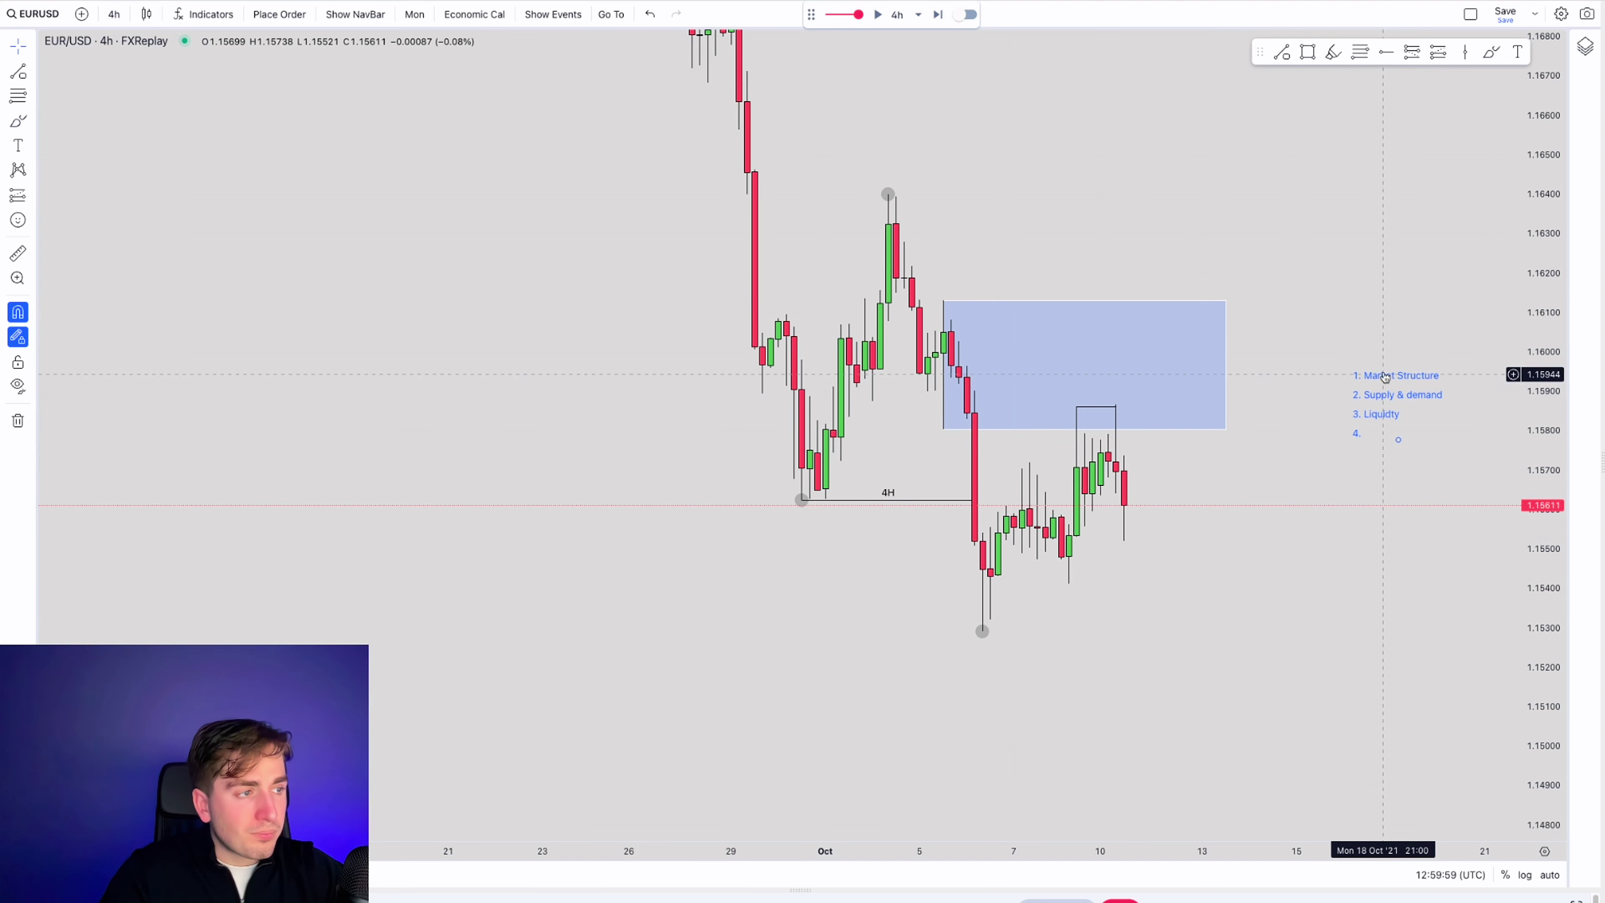
# - Sketch arcs over the 1.164 high and under the 1.153 low, undoing the long line and upper arc
pyautogui.click(1339, 57)
pyautogui.moveTo(856, 208)
pyautogui.mouseDown()
pyautogui.moveTo(885, 155)
pyautogui.moveTo(938, 197)
pyautogui.mouseUp()
pyautogui.moveTo(956, 610); pyautogui.dragTo(989, 669)
pyautogui.moveTo(879, 196); pyautogui.dragTo(974, 659)
pyautogui.hotkey('ctrl', 'z')
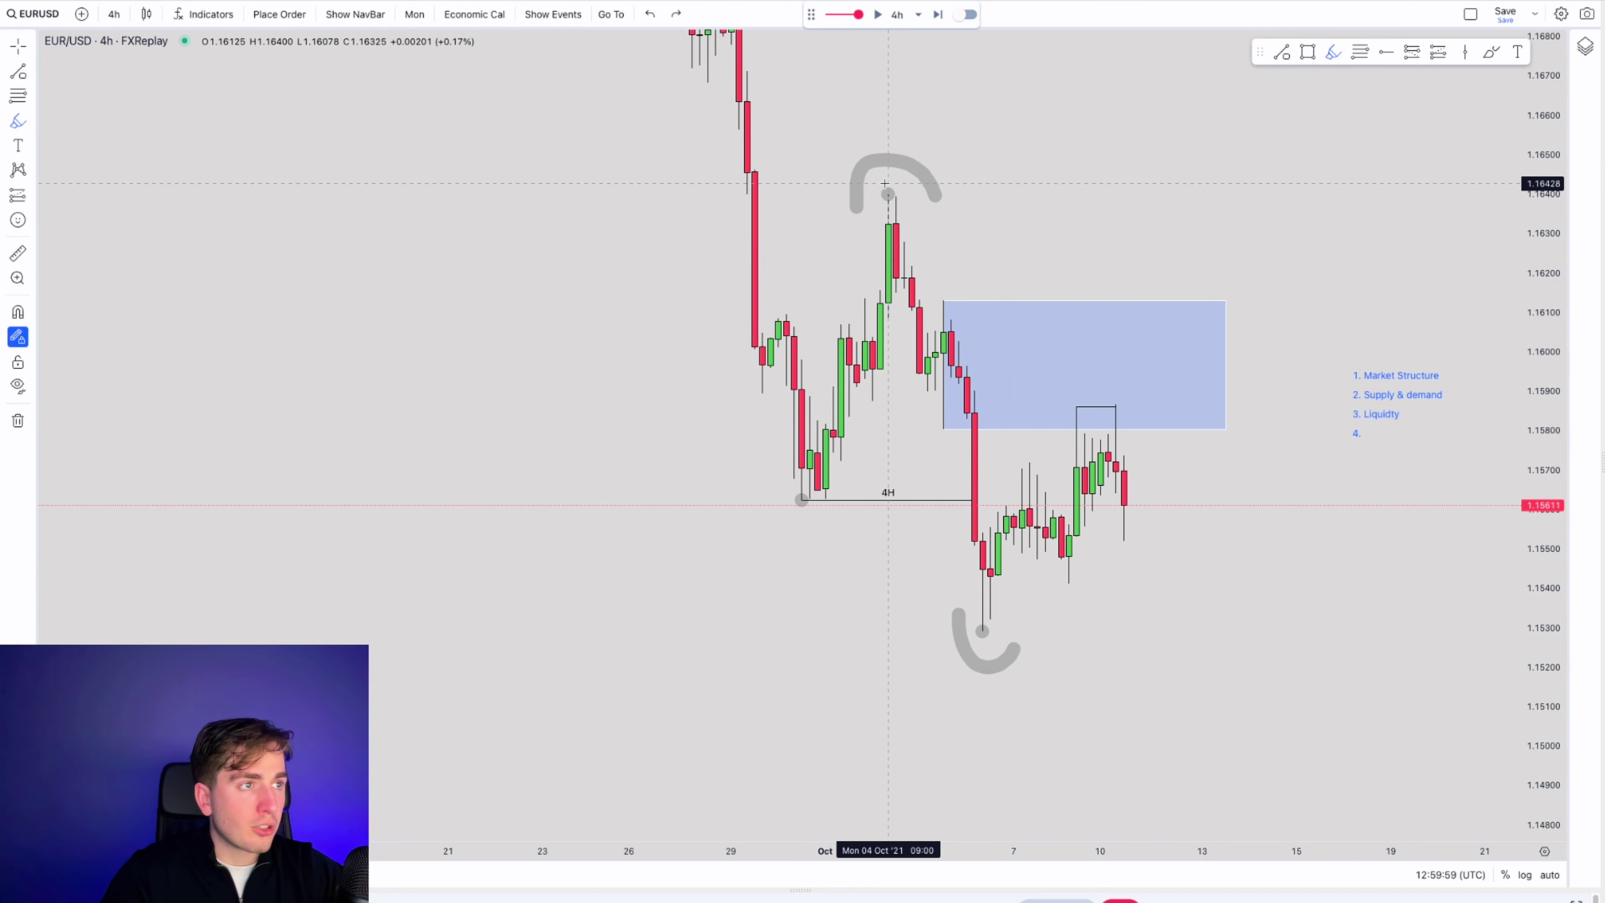
pyautogui.hotkey('ctrl', 'z')
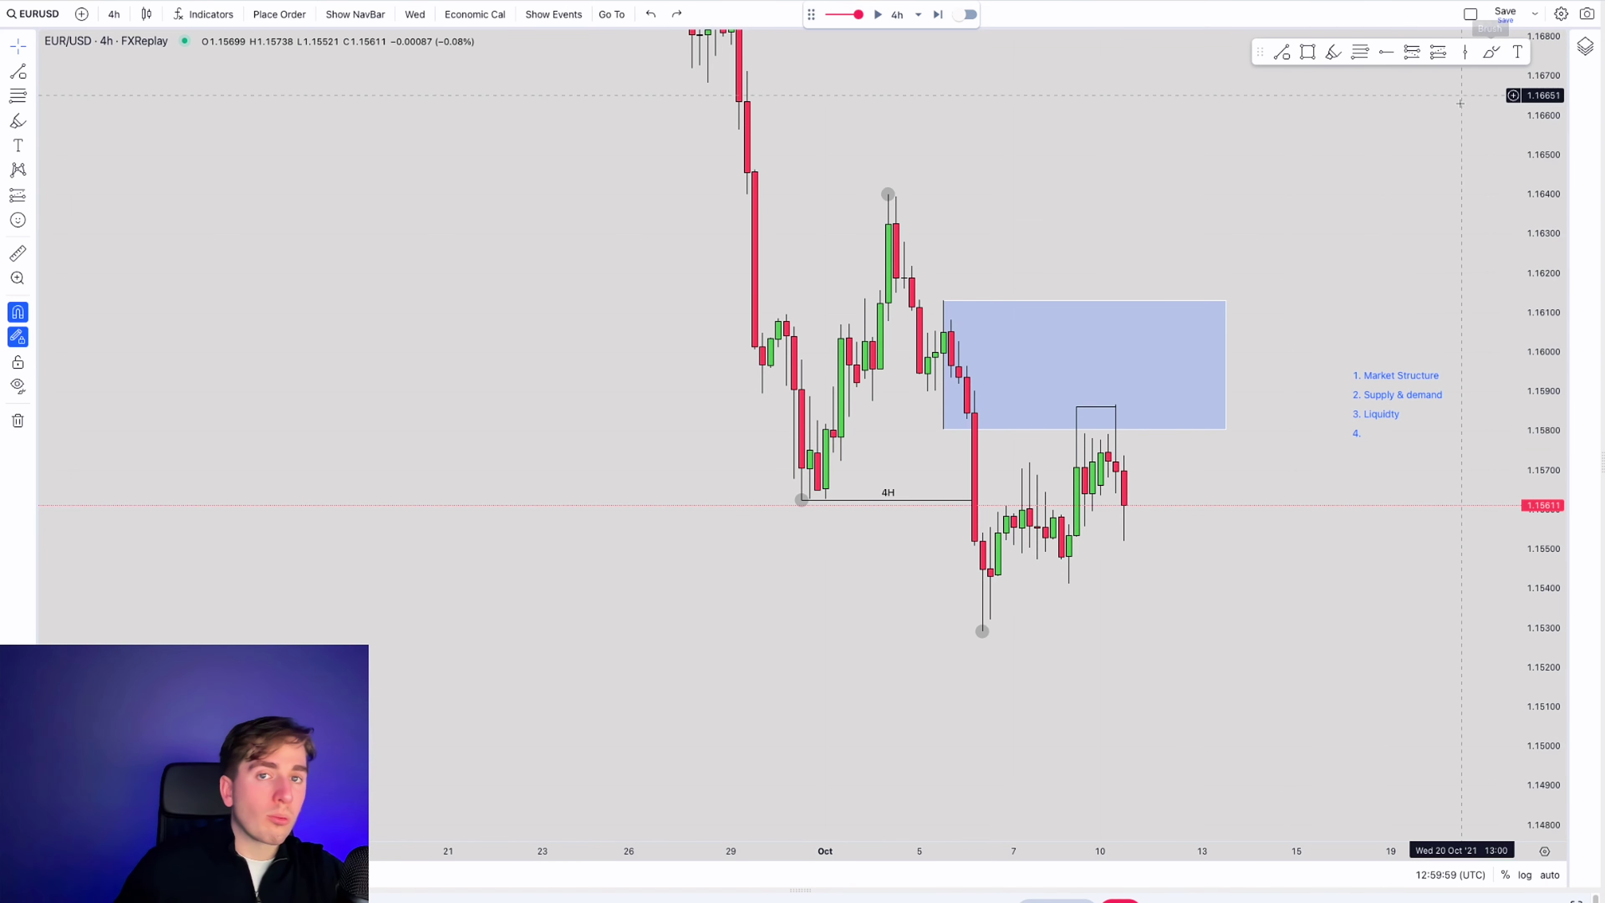
# - Stretch the chart vertically and mark the recent candles' low with a flat price range
pyautogui.scroll(1, 1435, 476)
pyautogui.moveTo(1559, 691); pyautogui.dragTo(1561, 593)
pyautogui.scroll(1, 1194, 594)
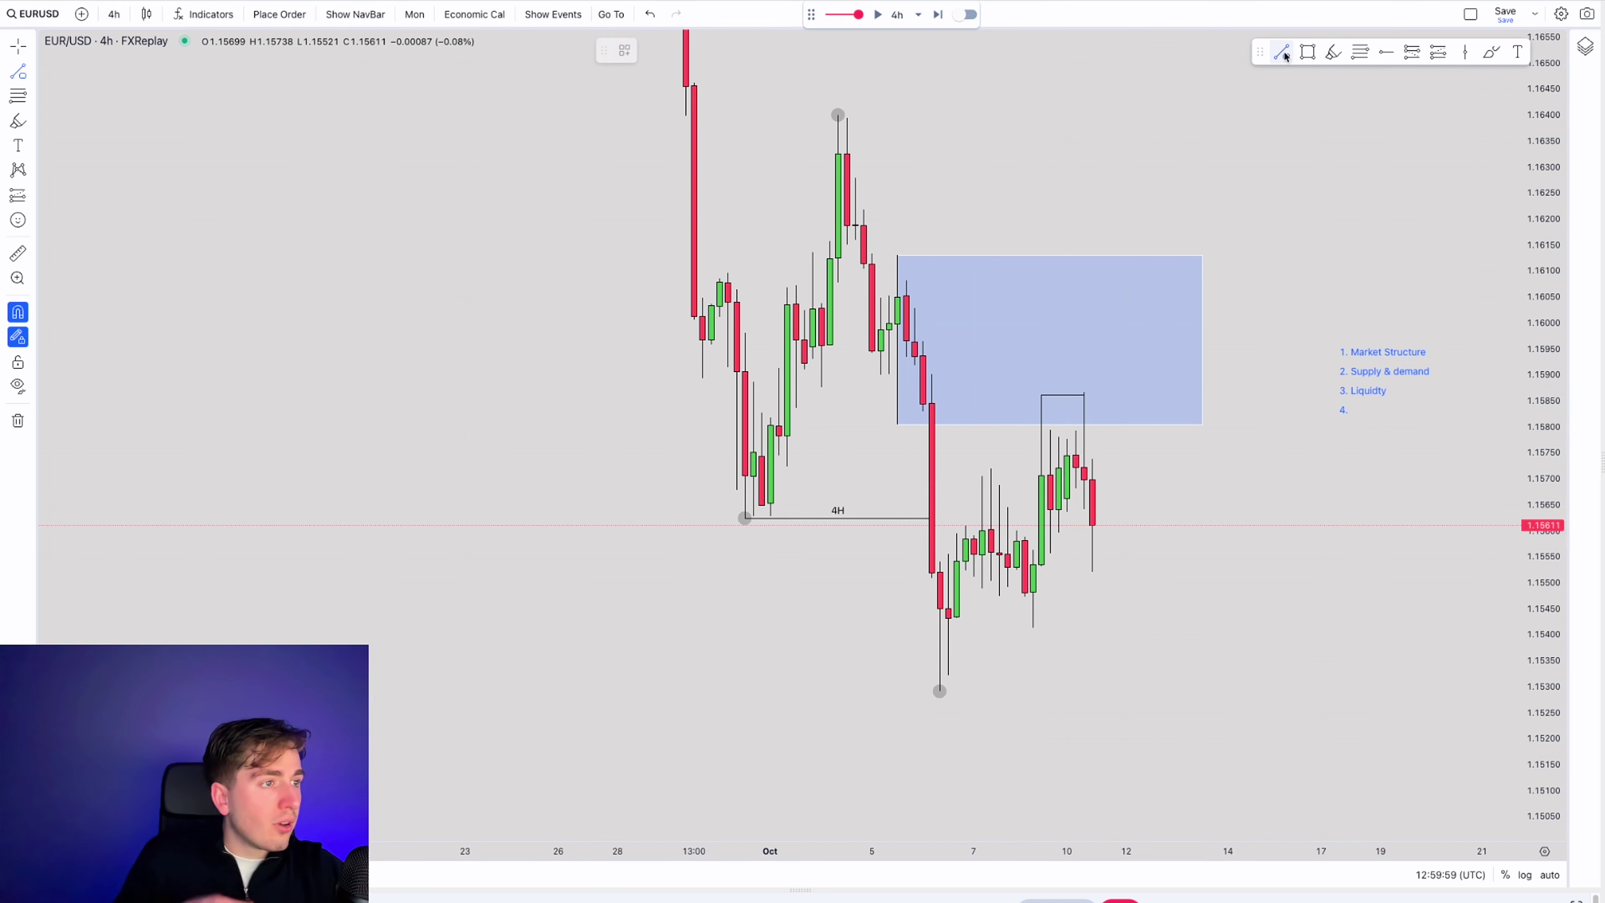
pyautogui.click(1065, 518)
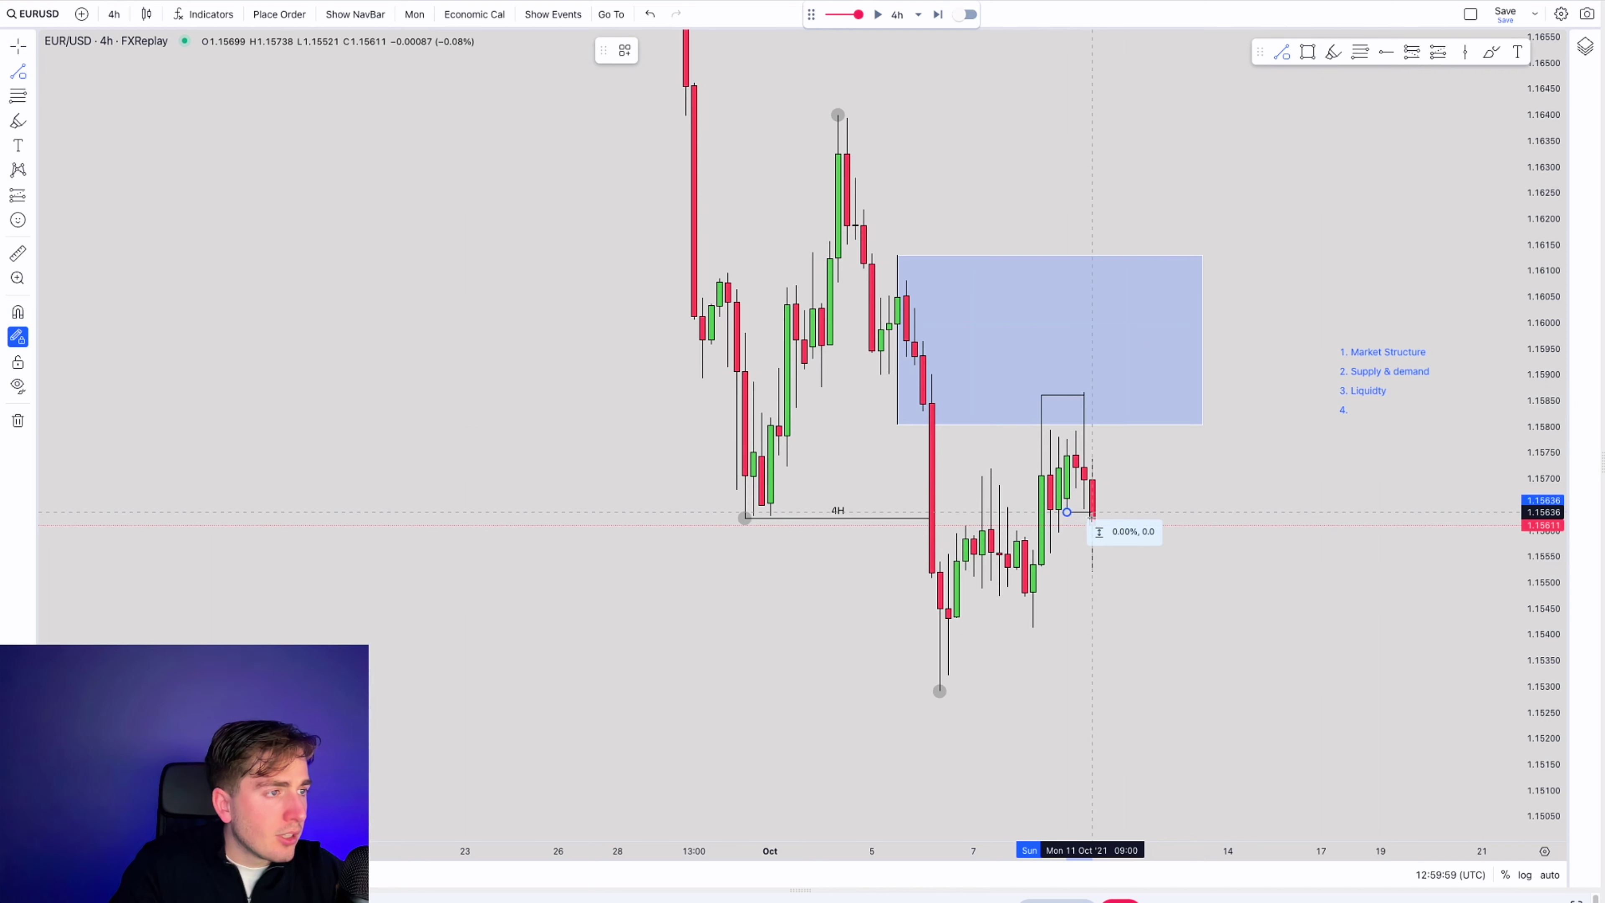
pyautogui.click(1092, 513)
pyautogui.click(1245, 467)
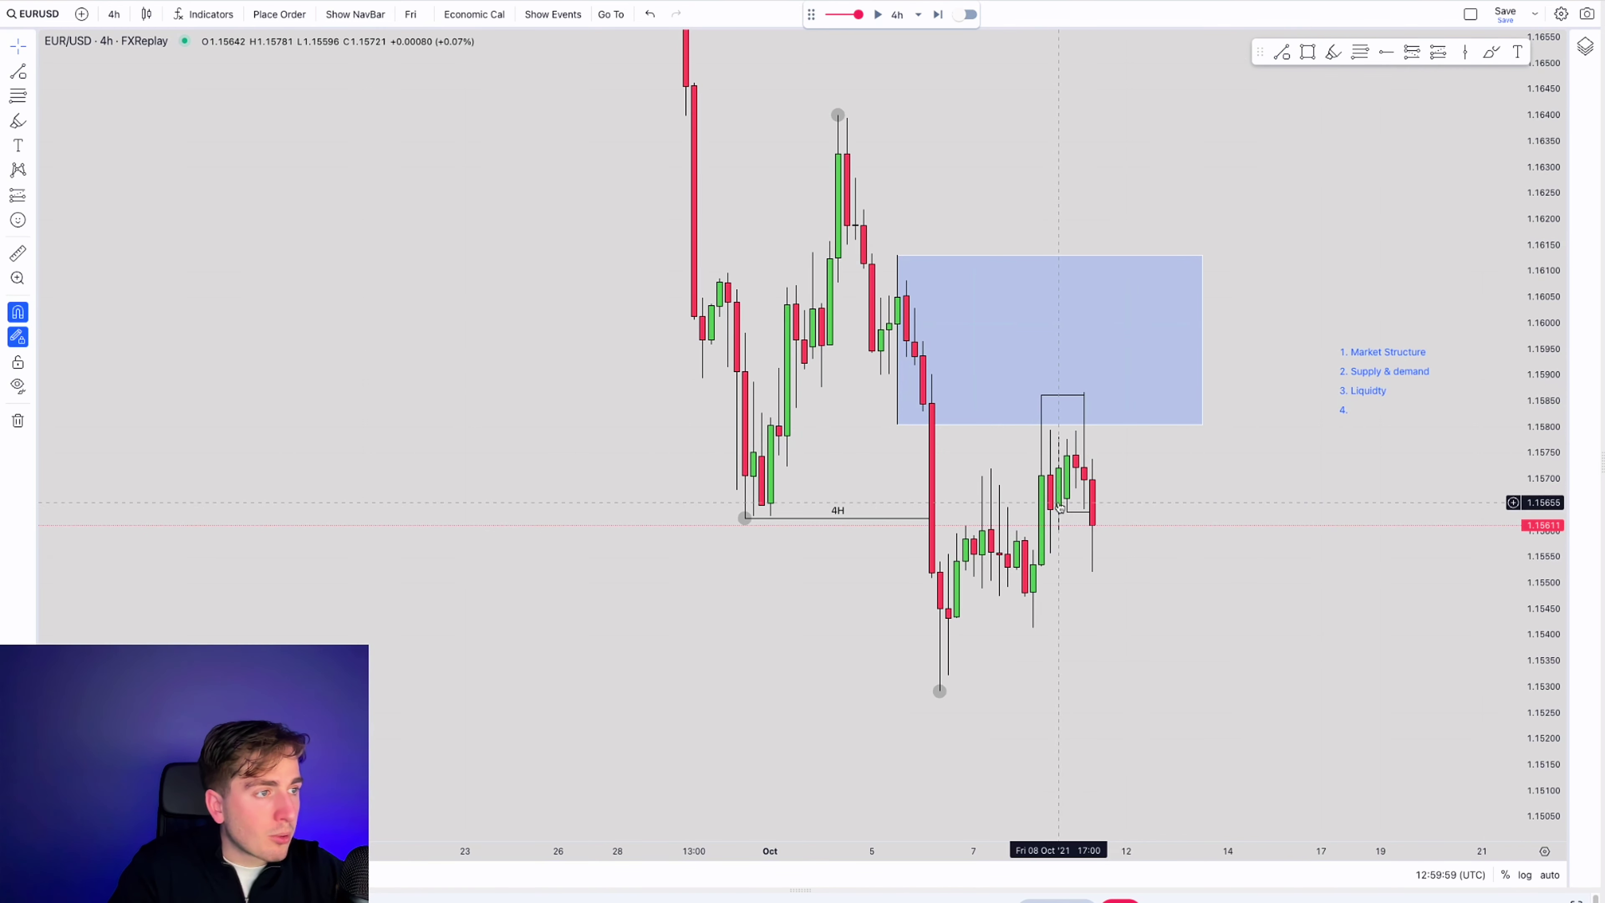
pyautogui.click(1091, 512)
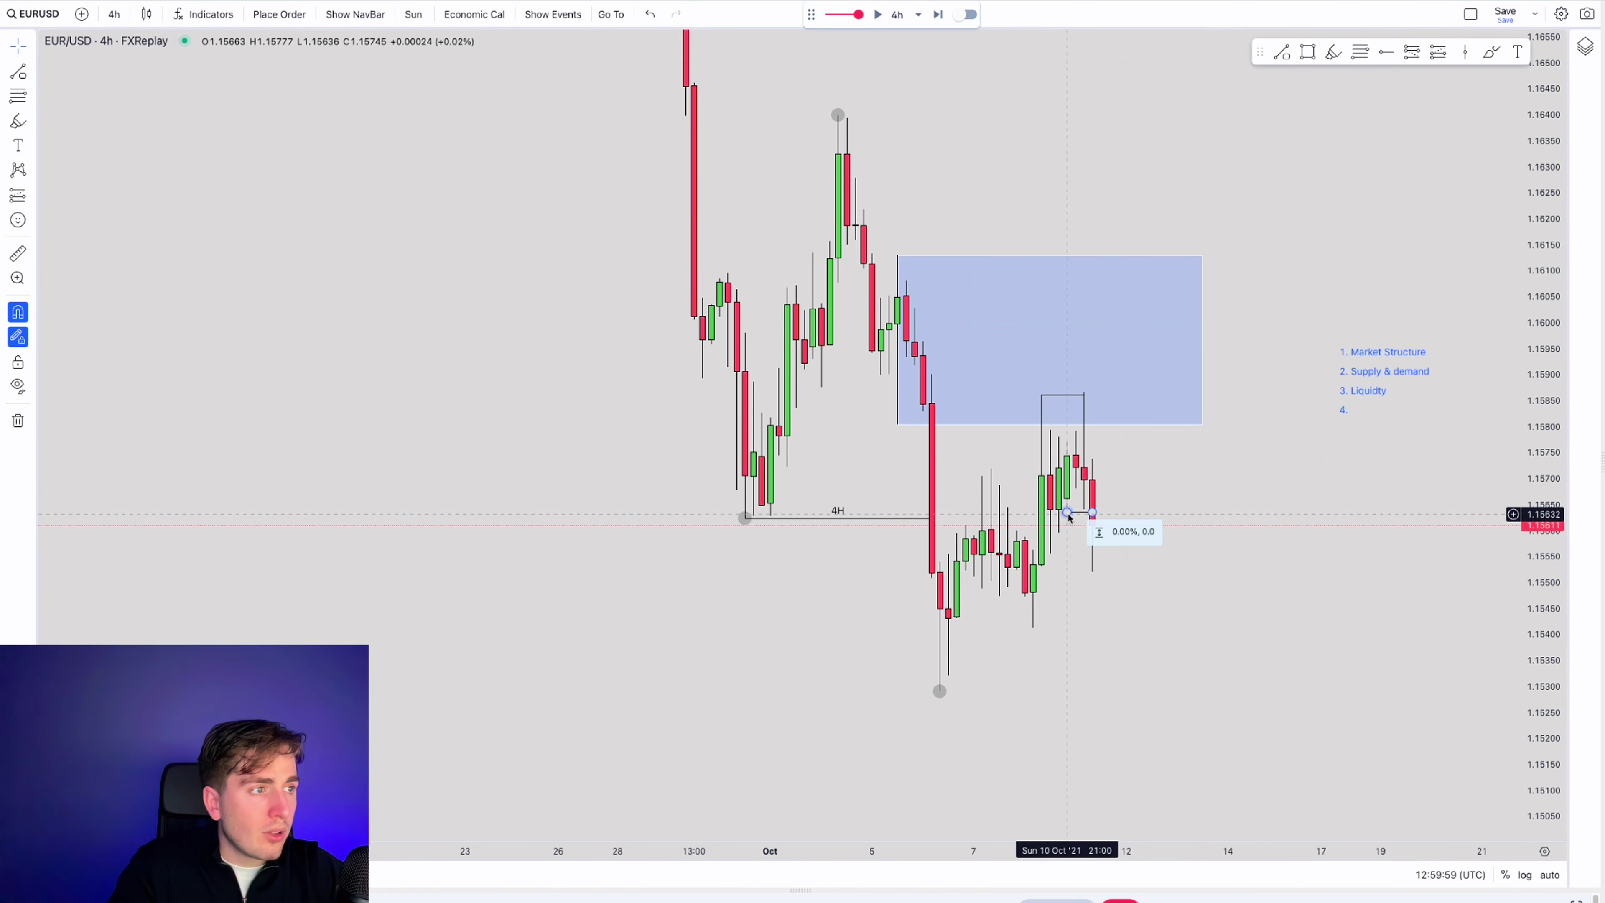
pyautogui.click(1080, 521)
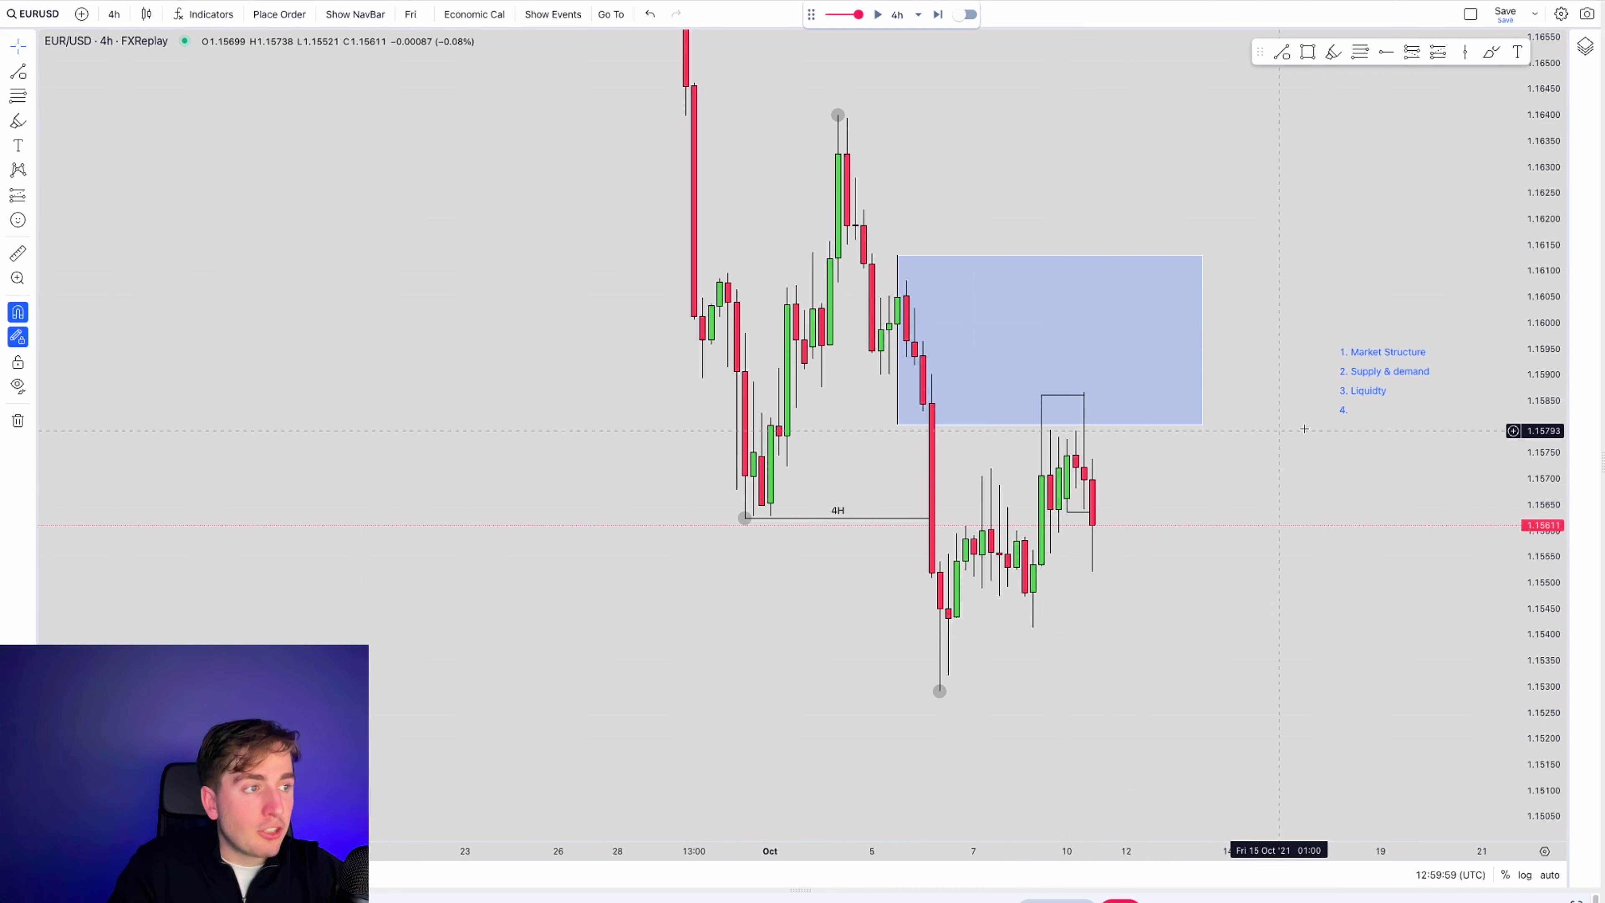
pyautogui.scroll(1, 1292, 433)
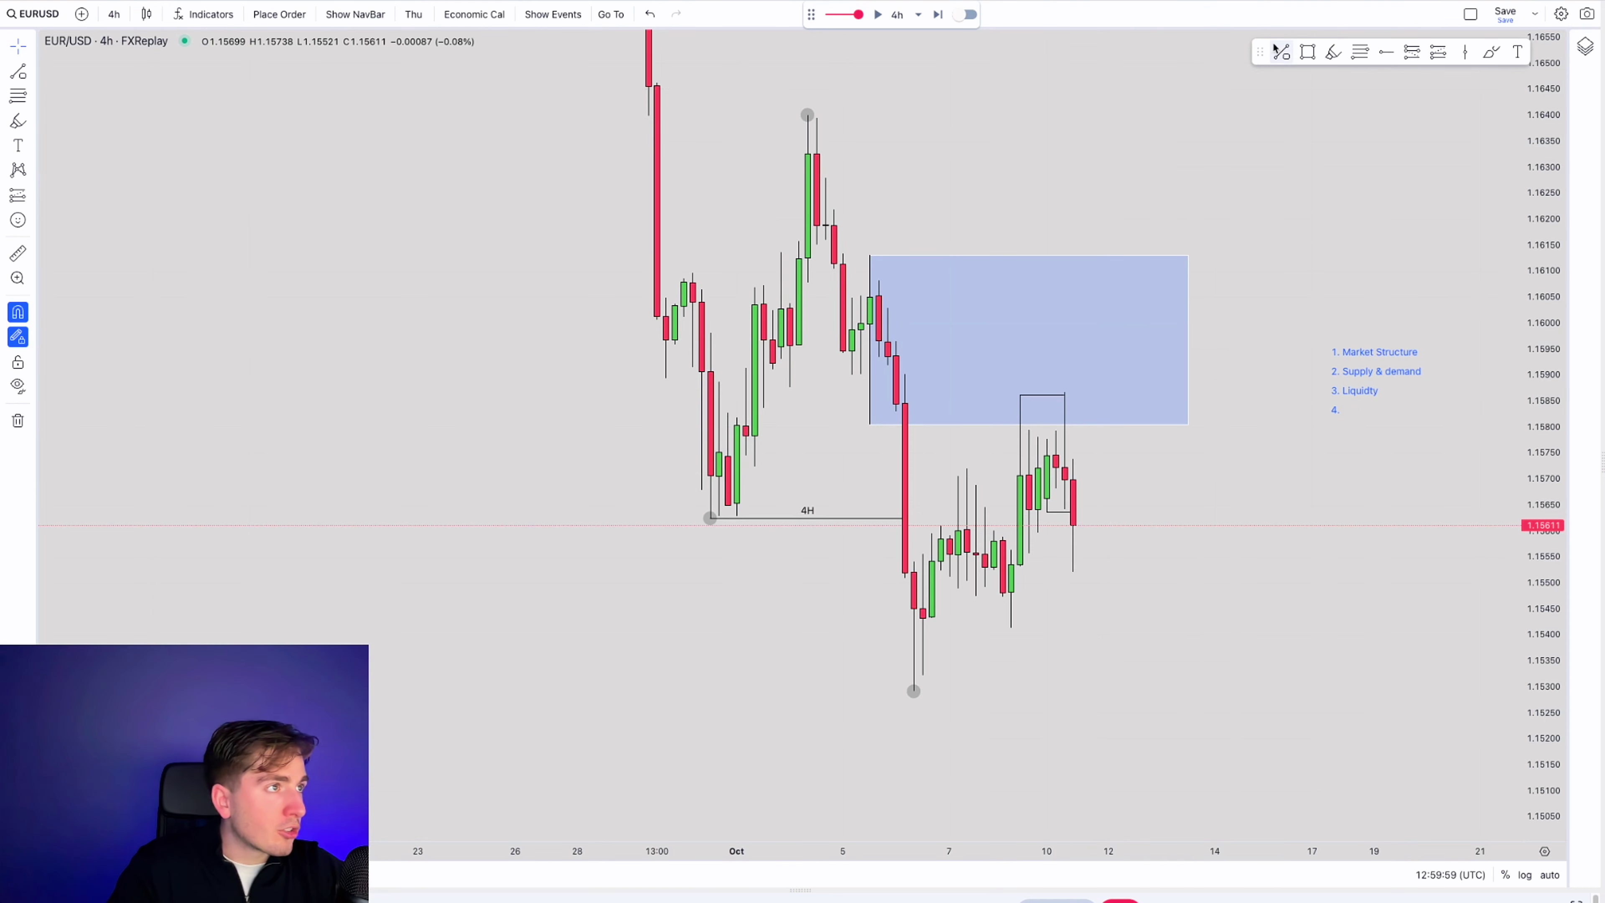
# - Draw a smaller blue zone from about 1.1587 to 1.1566 over the recent candles' highs
pyautogui.click(1300, 56)
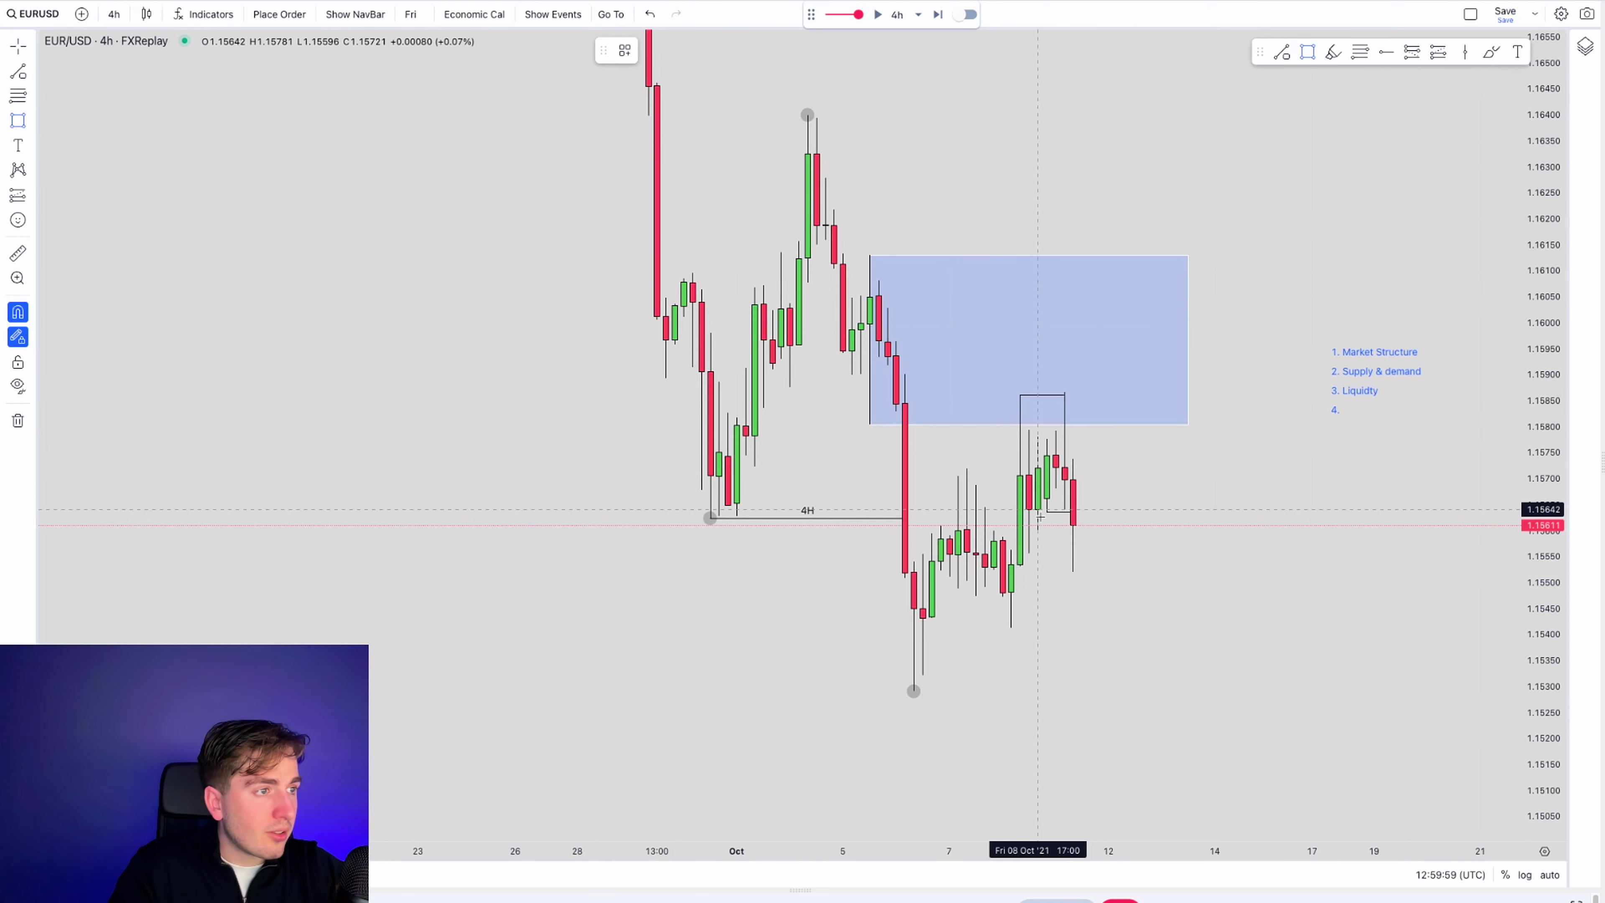
pyautogui.moveTo(1047, 498); pyautogui.dragTo(1205, 392)
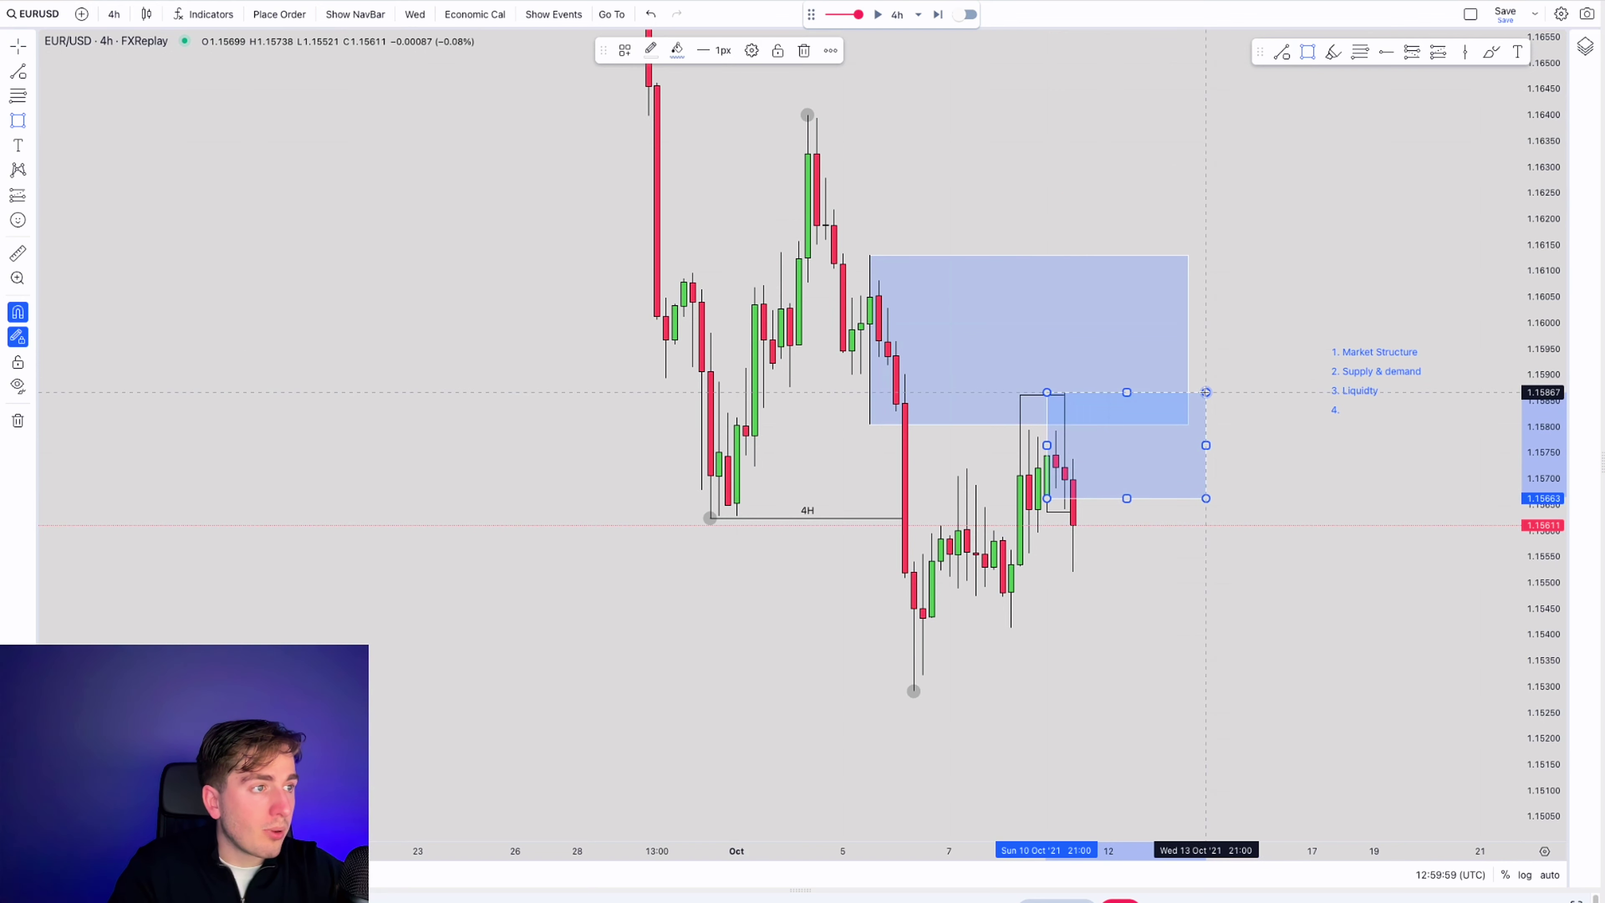
pyautogui.click(1253, 271)
# - Sketch a price path, a loop under the candles and a checklist circle, undoing each
pyautogui.click(1491, 52)
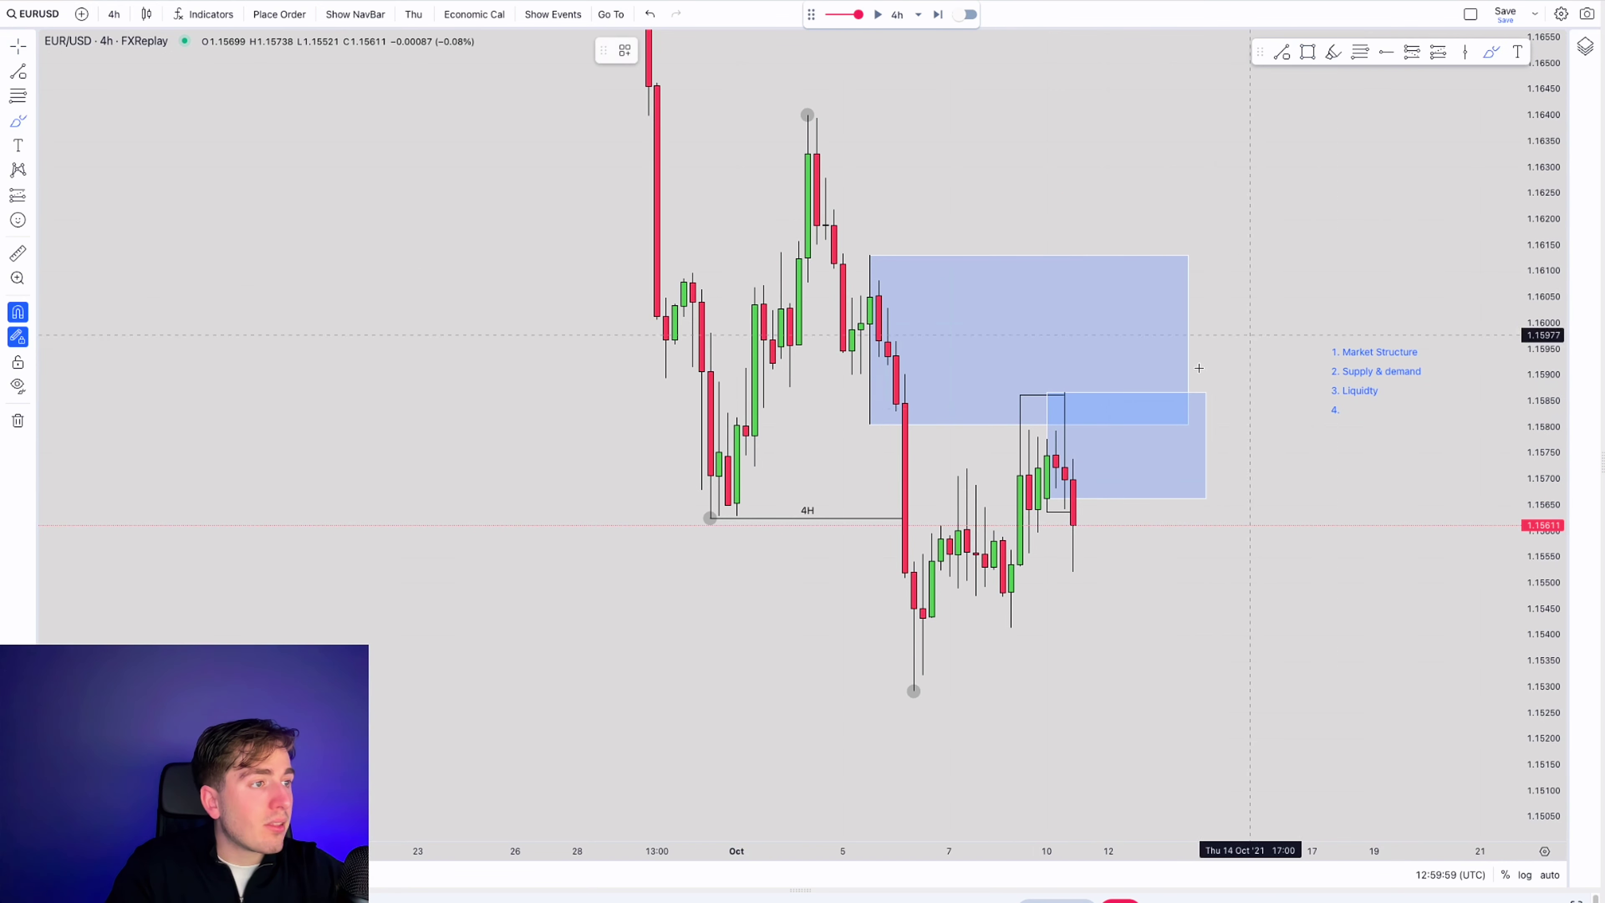
pyautogui.moveTo(1036, 509); pyautogui.dragTo(1067, 412)
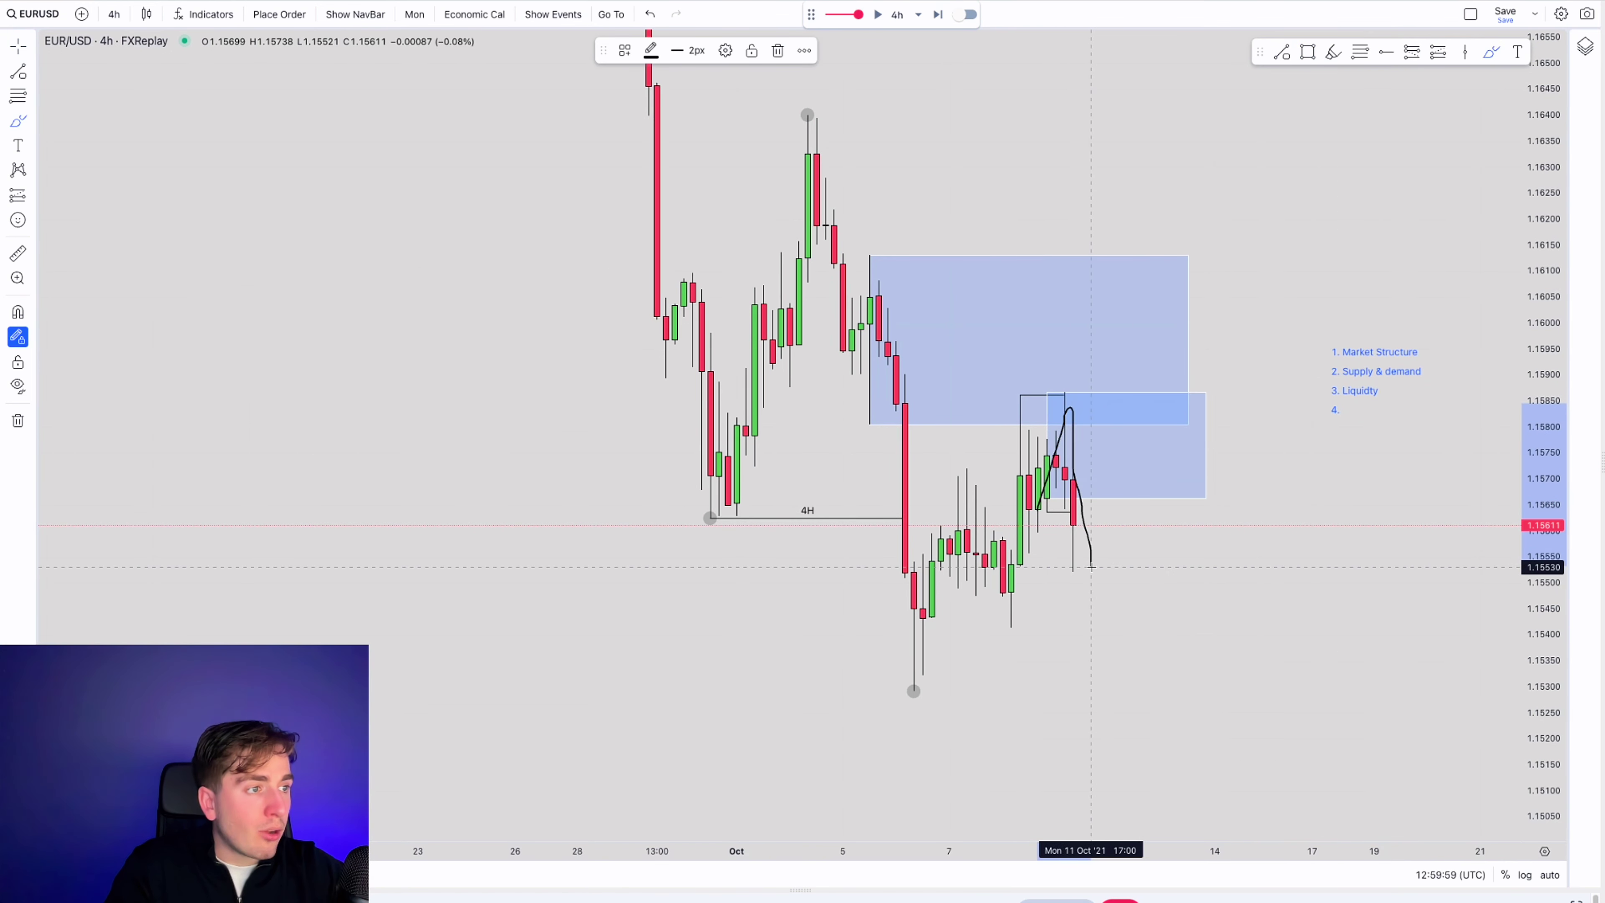
pyautogui.hotkey('ctrl', 'z')
pyautogui.moveTo(1046, 582); pyautogui.dragTo(1046, 513)
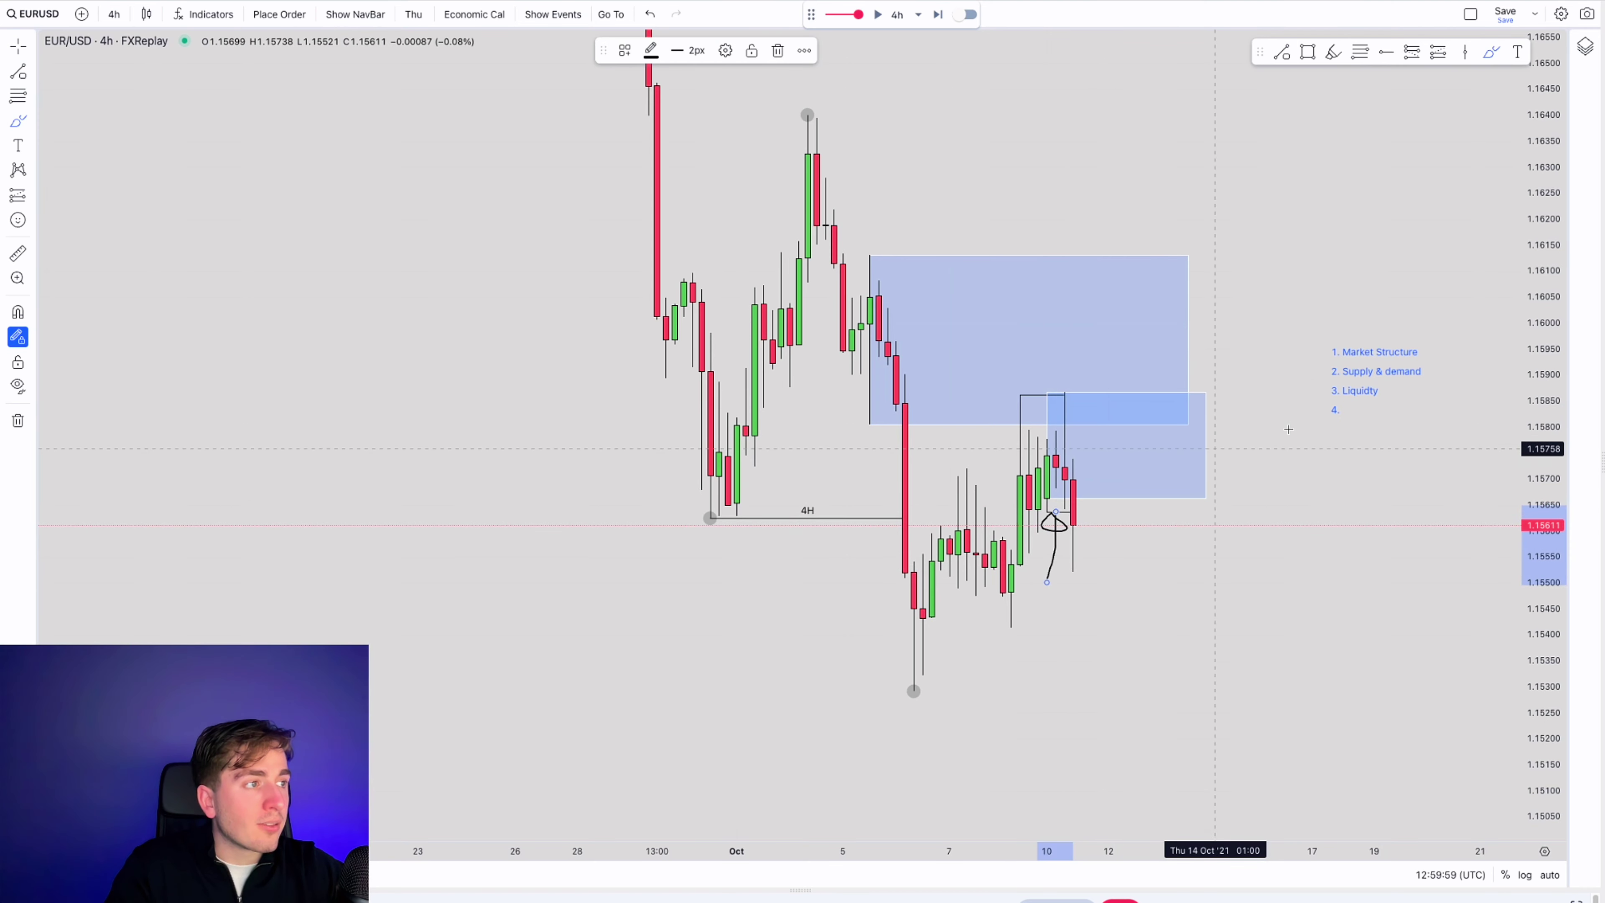
pyautogui.hotkey('ctrl', 'z')
pyautogui.moveTo(1442, 335)
pyautogui.mouseDown()
pyautogui.moveTo(1340, 333)
pyautogui.moveTo(1463, 343)
pyautogui.mouseUp()
pyautogui.hotkey('ctrl', 'z')
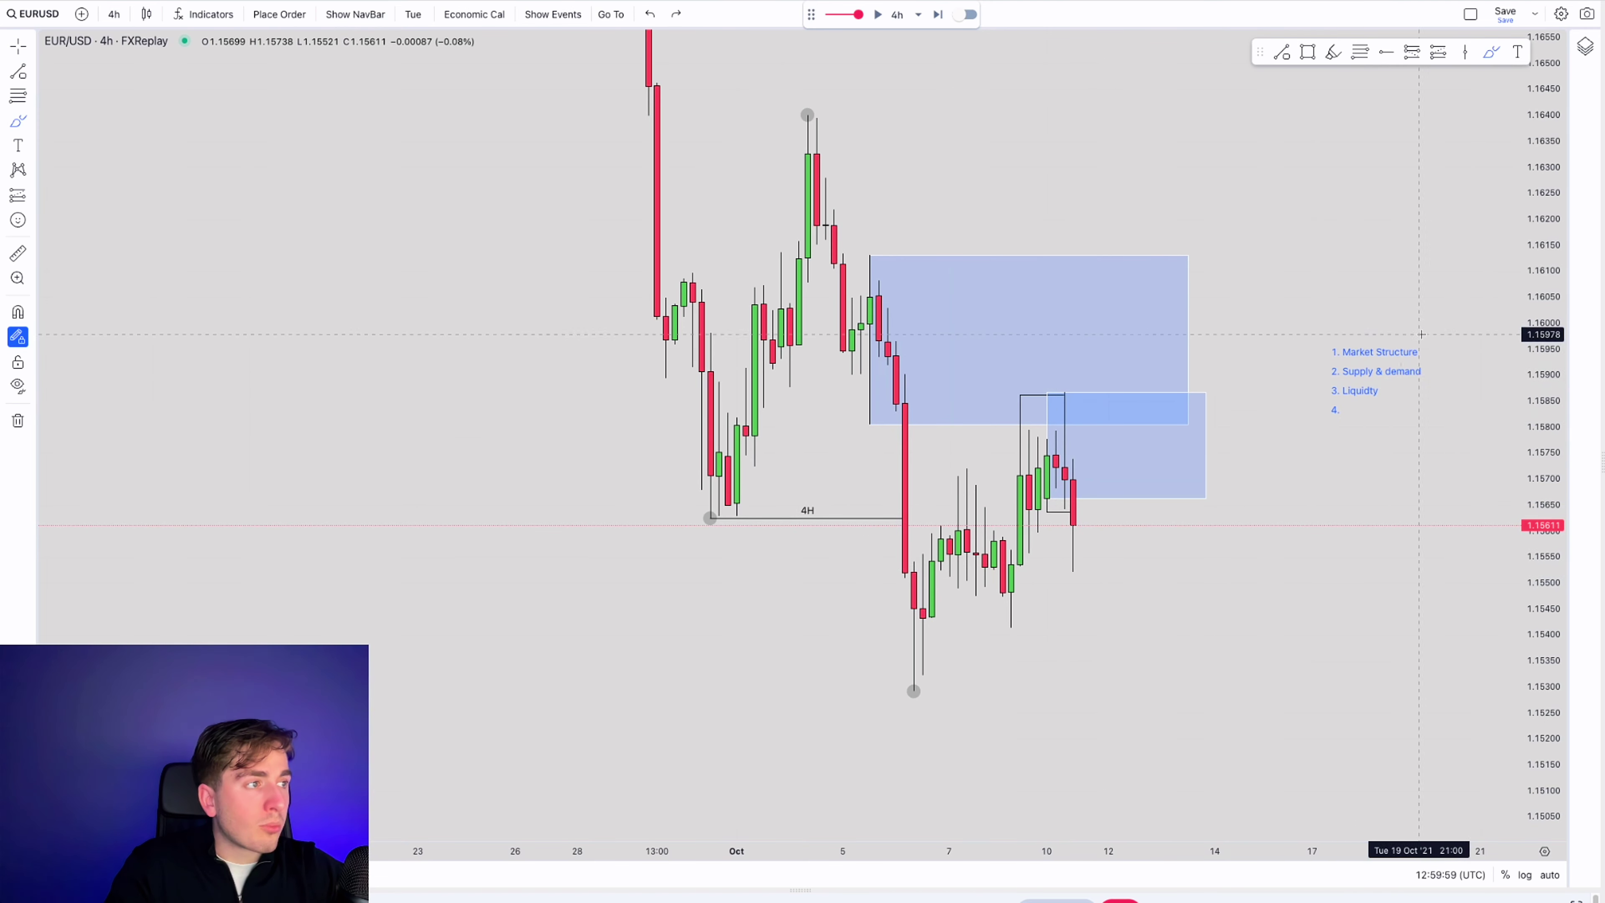
# - Draw arcs over the October peak and swing low, then handwrite and remove 'choch'
pyautogui.moveTo(763, 111); pyautogui.dragTo(878, 123)
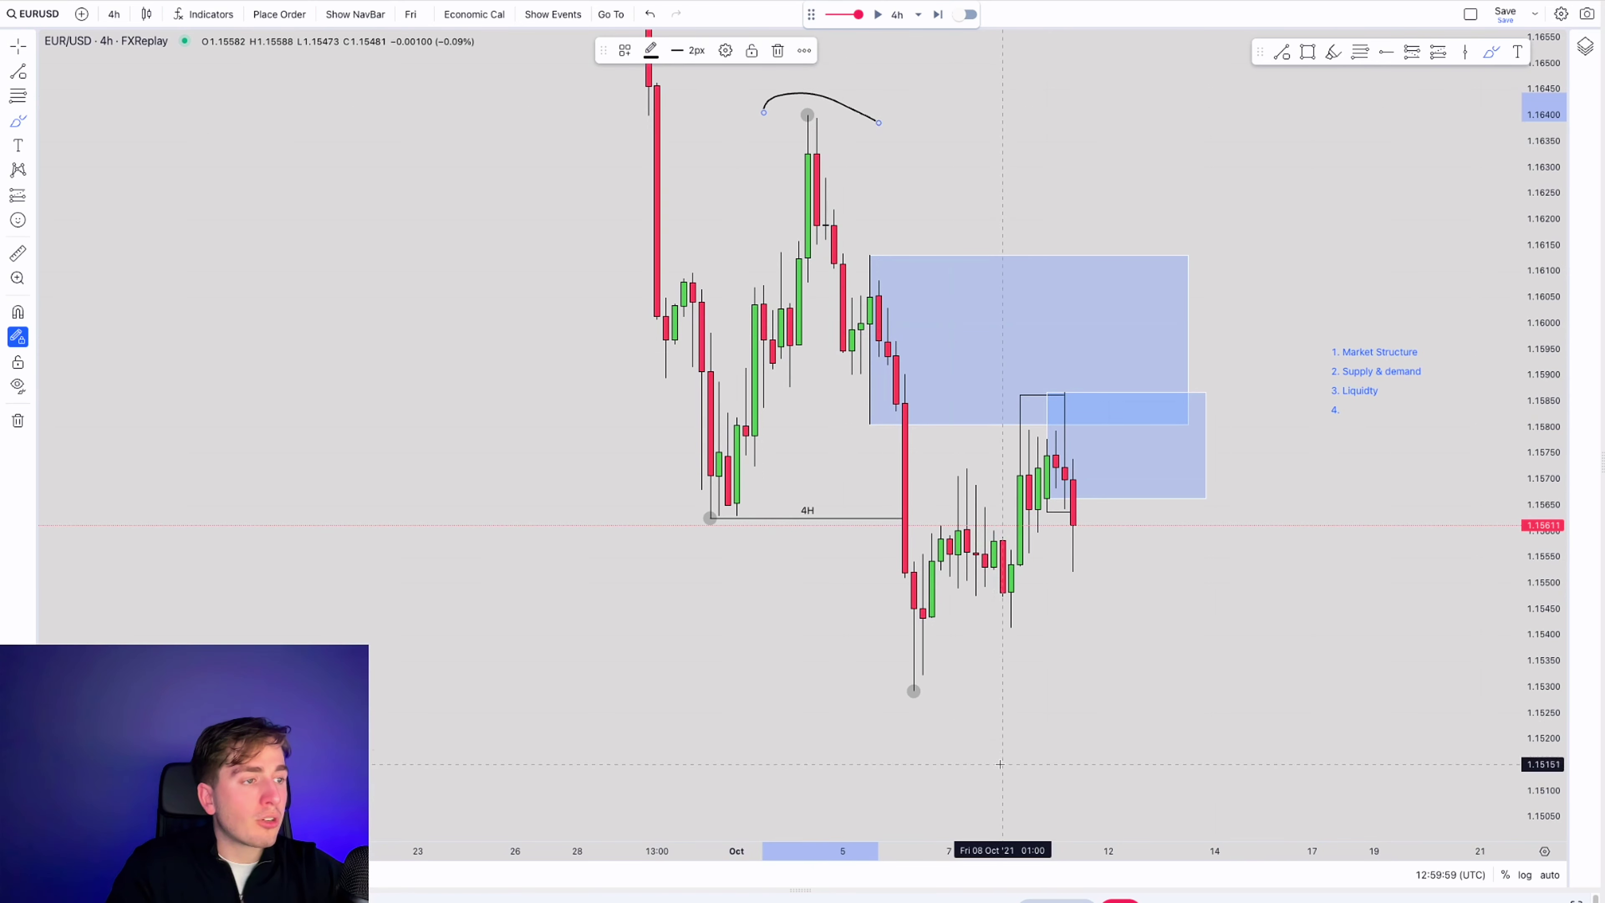
pyautogui.moveTo(896, 721); pyautogui.dragTo(994, 748)
pyautogui.moveTo(1098, 386)
pyautogui.mouseDown()
pyautogui.moveTo(1008, 500)
pyautogui.moveTo(1112, 360)
pyautogui.moveTo(1037, 364)
pyautogui.moveTo(1091, 375)
pyautogui.mouseUp()
pyautogui.hotkey('ctrl', 'z')
pyautogui.moveTo(1090, 299)
pyautogui.mouseDown()
pyautogui.moveTo(1135, 362)
pyautogui.moveTo(1173, 331)
pyautogui.moveTo(1239, 367)
pyautogui.mouseUp()
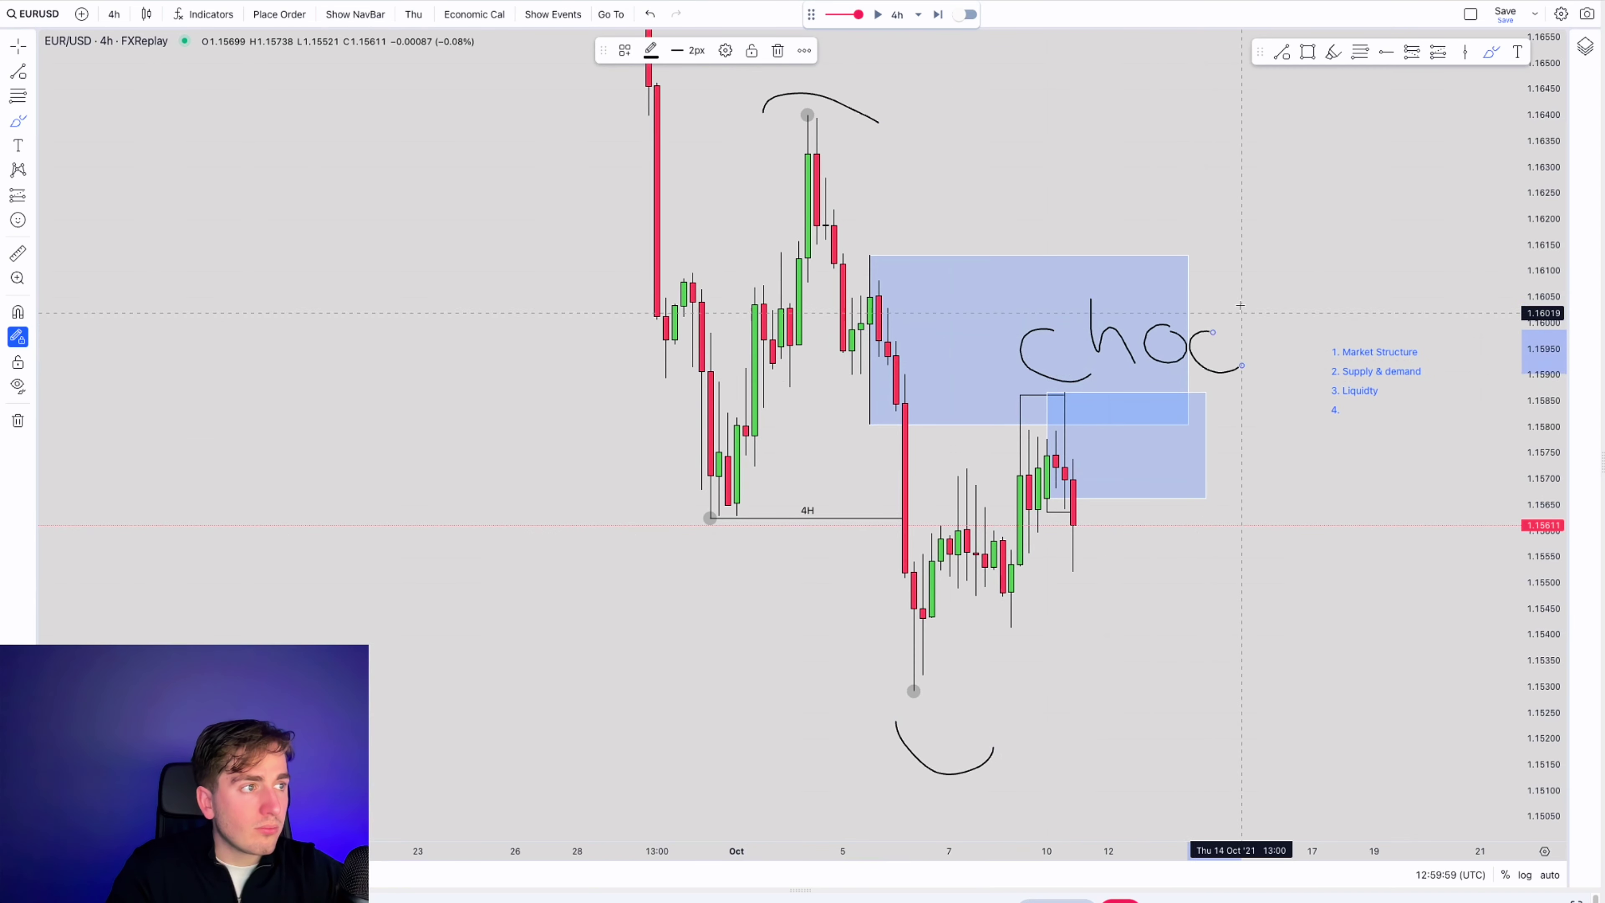
pyautogui.moveTo(1242, 305); pyautogui.dragTo(1304, 371)
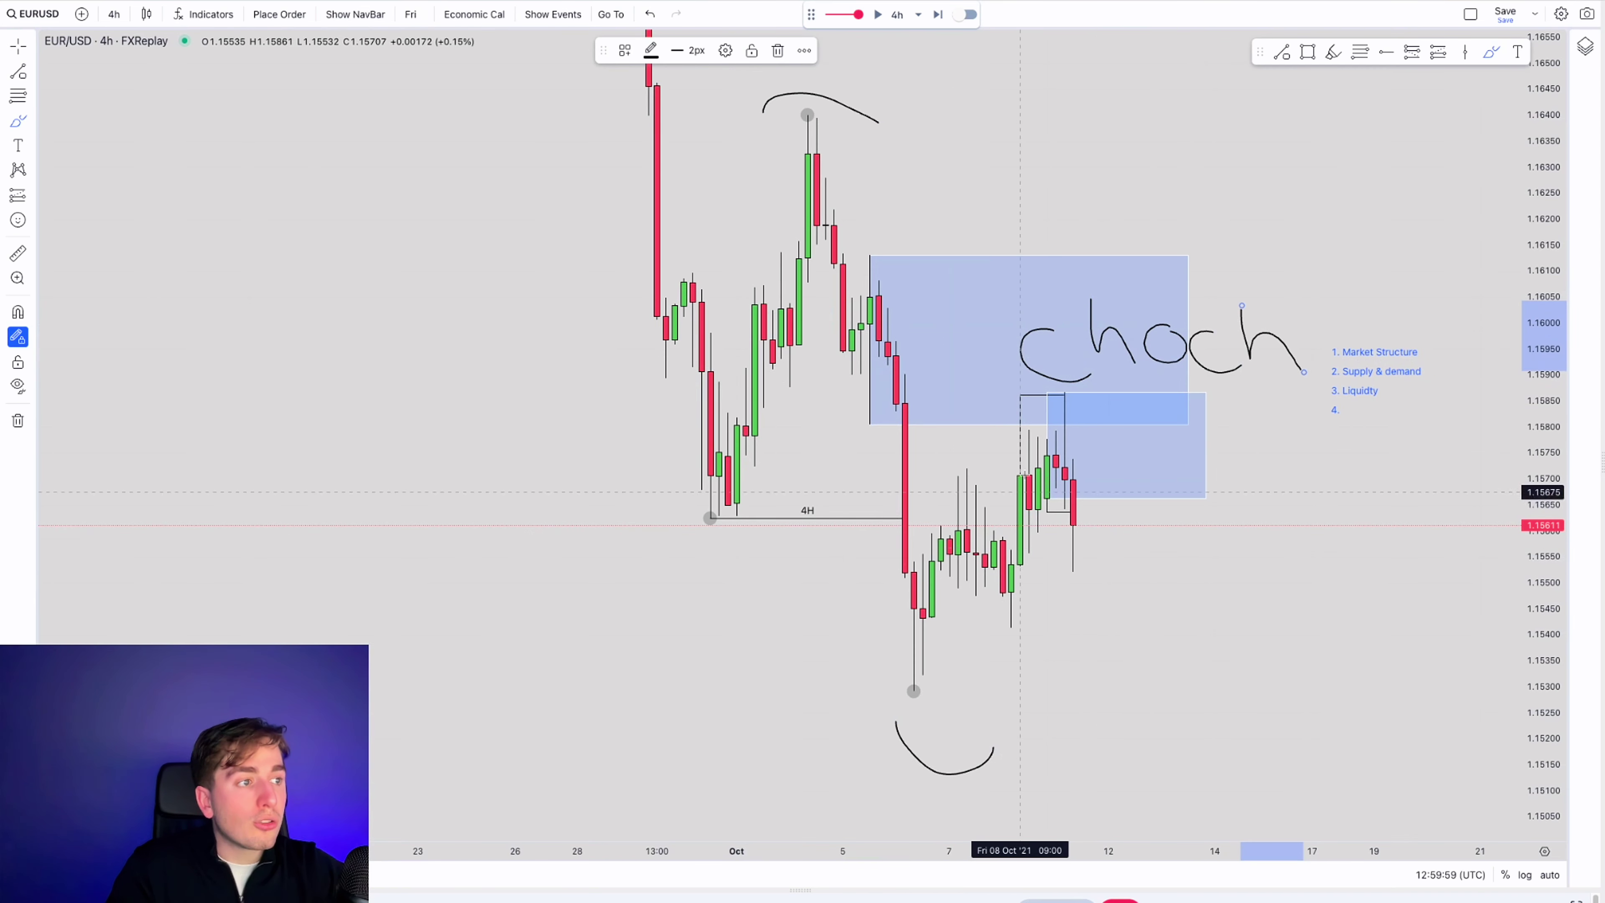
pyautogui.hotkey('ctrl', 'z')
pyautogui.hotkey('ctrl', 'z')
pyautogui.hotkey('ctrl', 'z')
pyautogui.hotkey('ctrl', 'z')
pyautogui.hotkey('ctrl', 'z')
pyautogui.hotkey('ctrl', 'z')
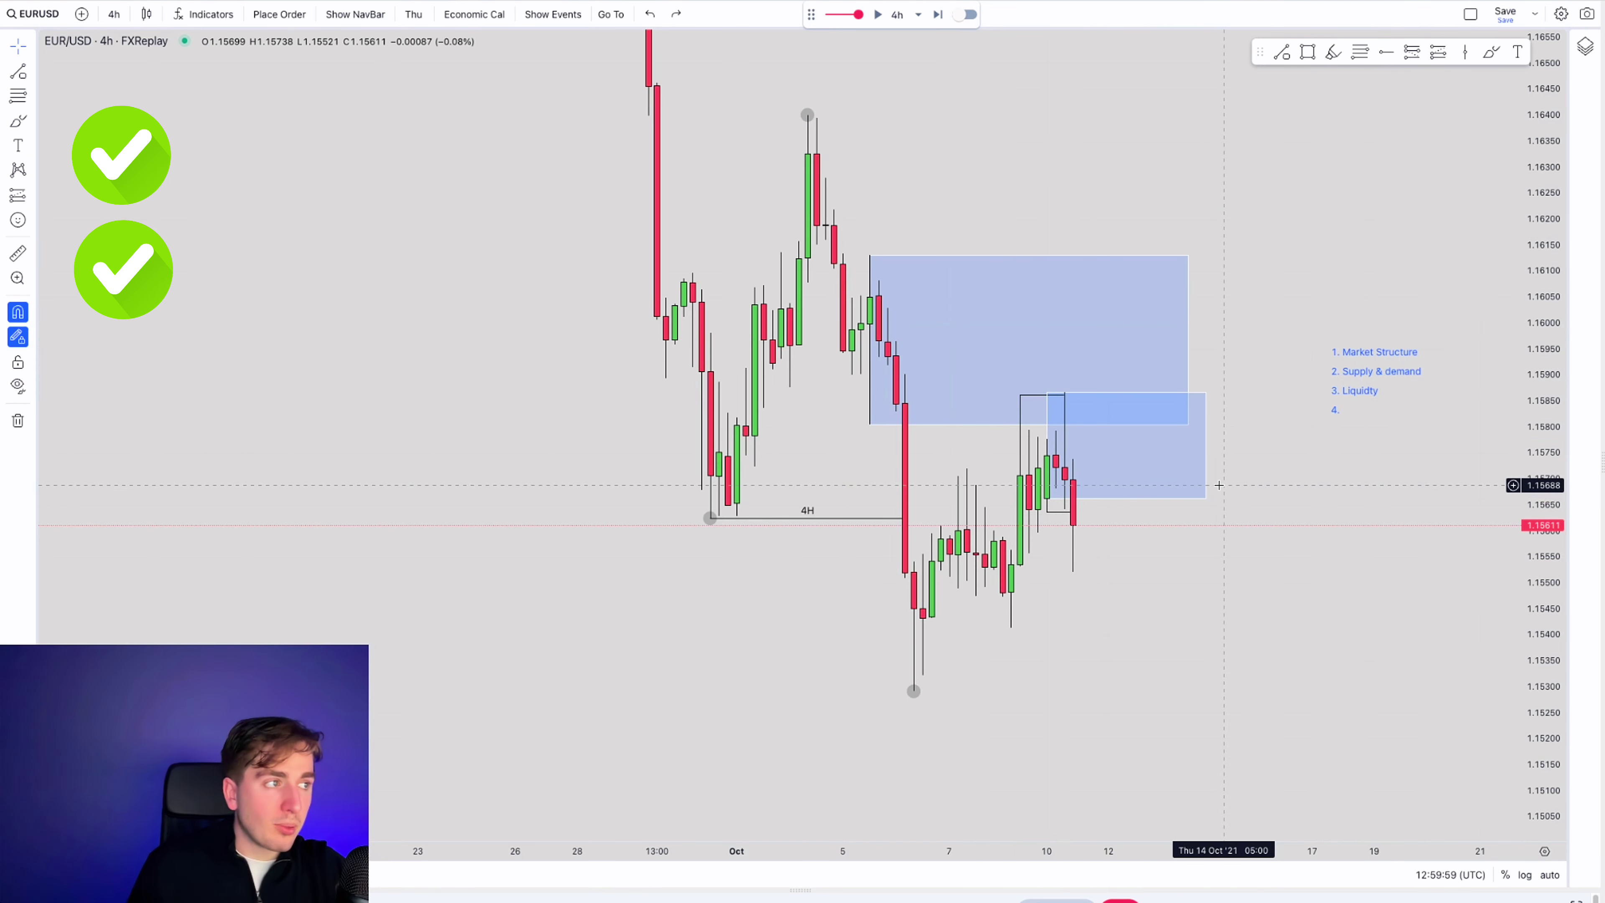
# - Edit the checklist text so the fourth item reads 'Premium vs discount'
pyautogui.click(1020, 397)
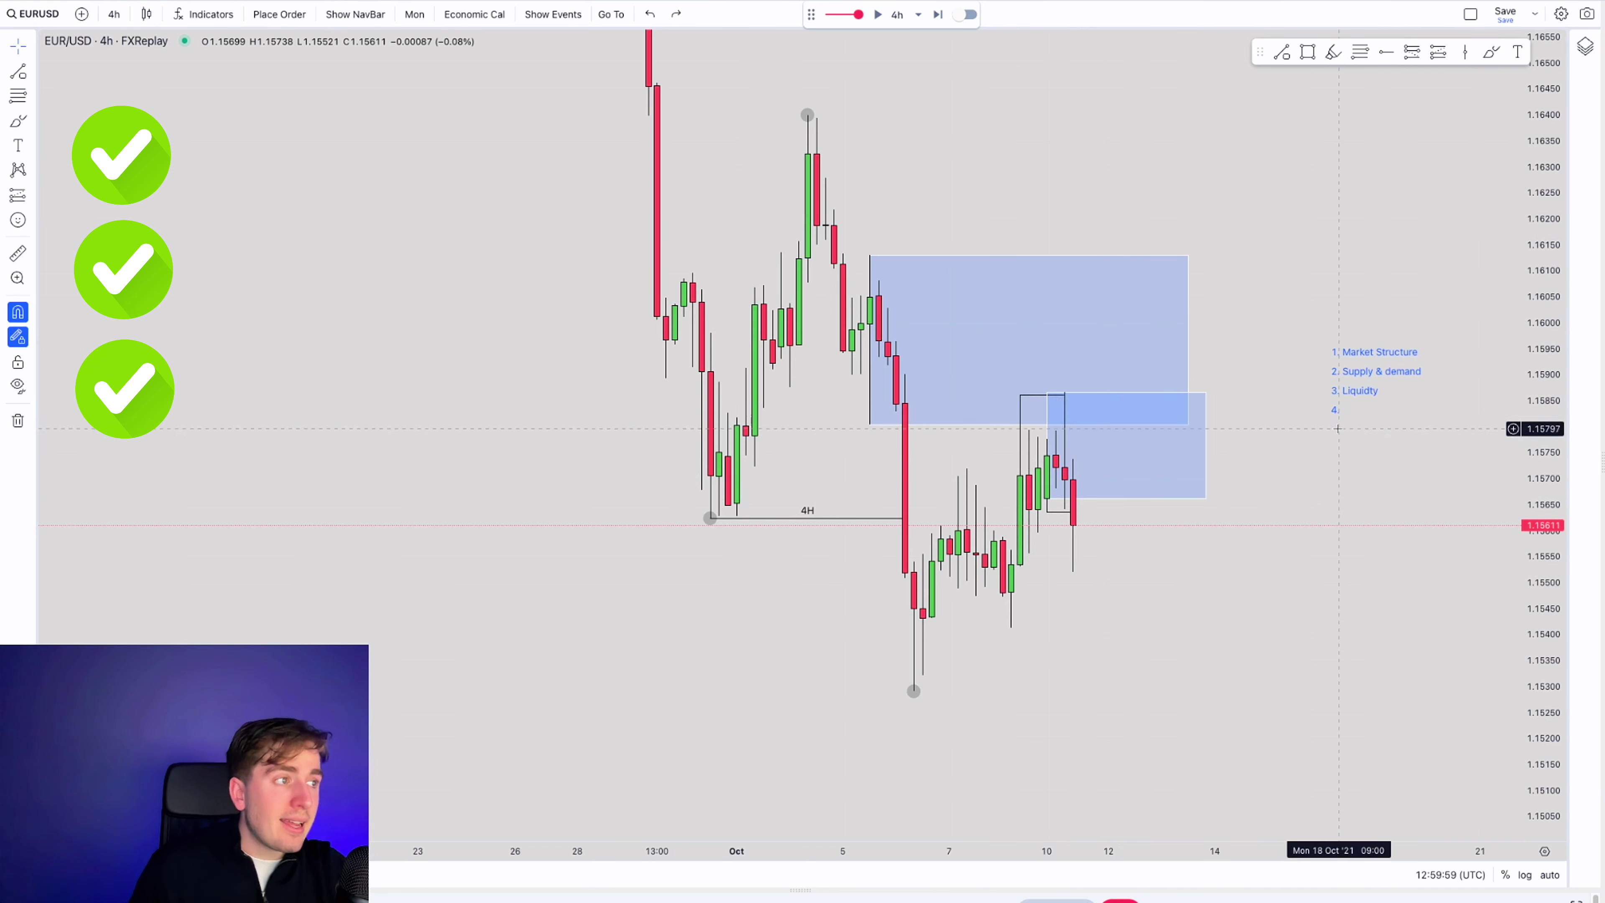
pyautogui.doubleClick(1371, 412)
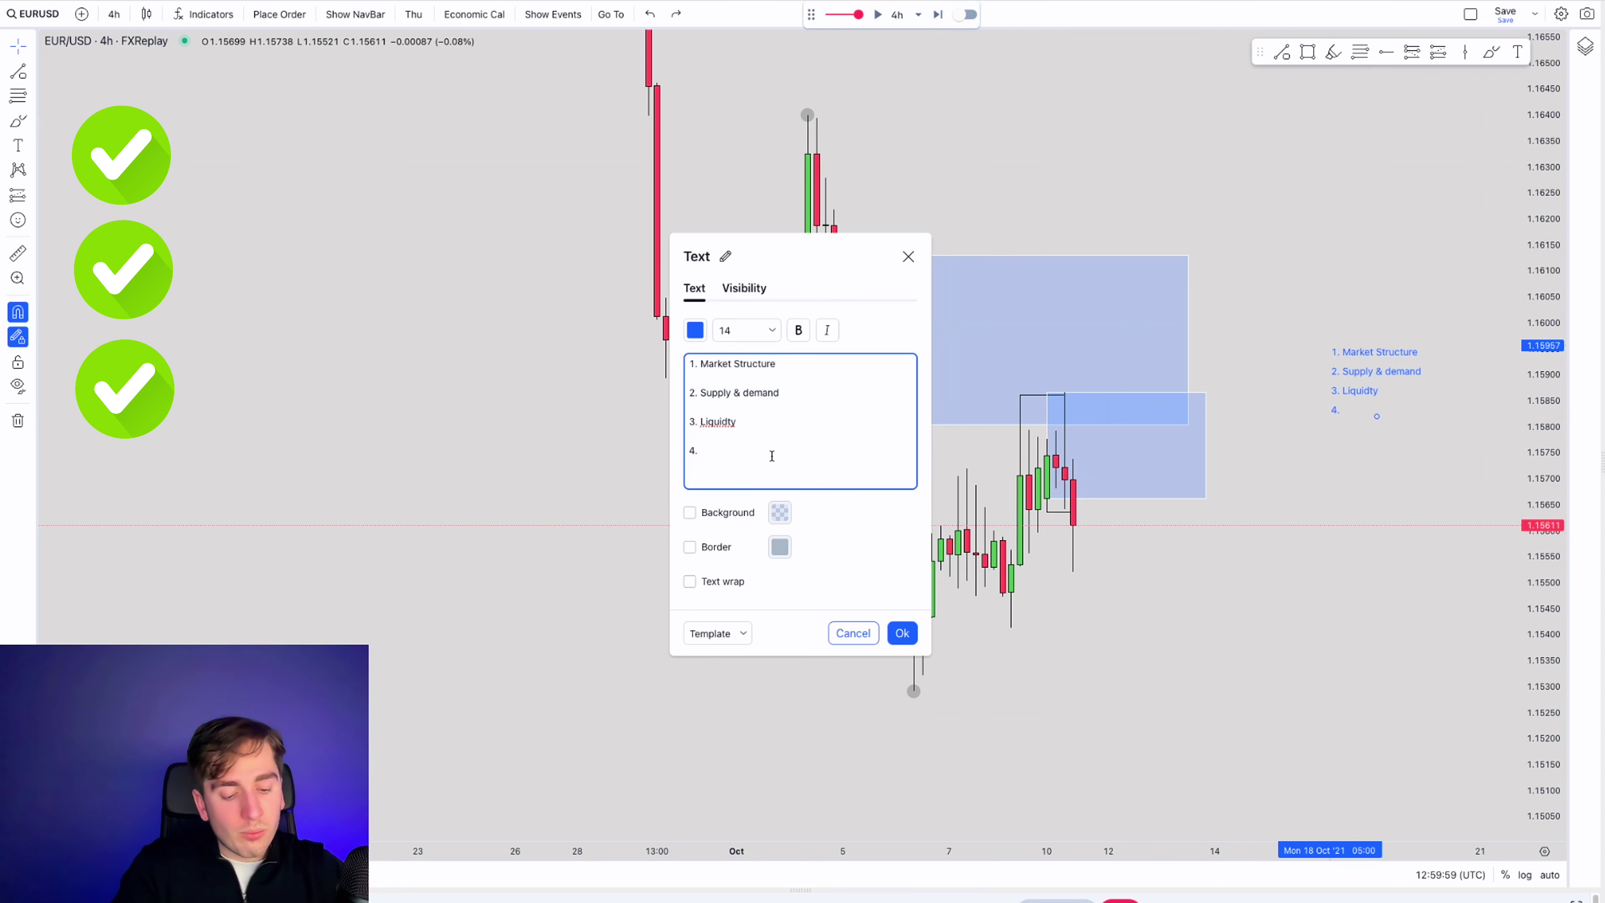
pyautogui.write('Premium vs discount')
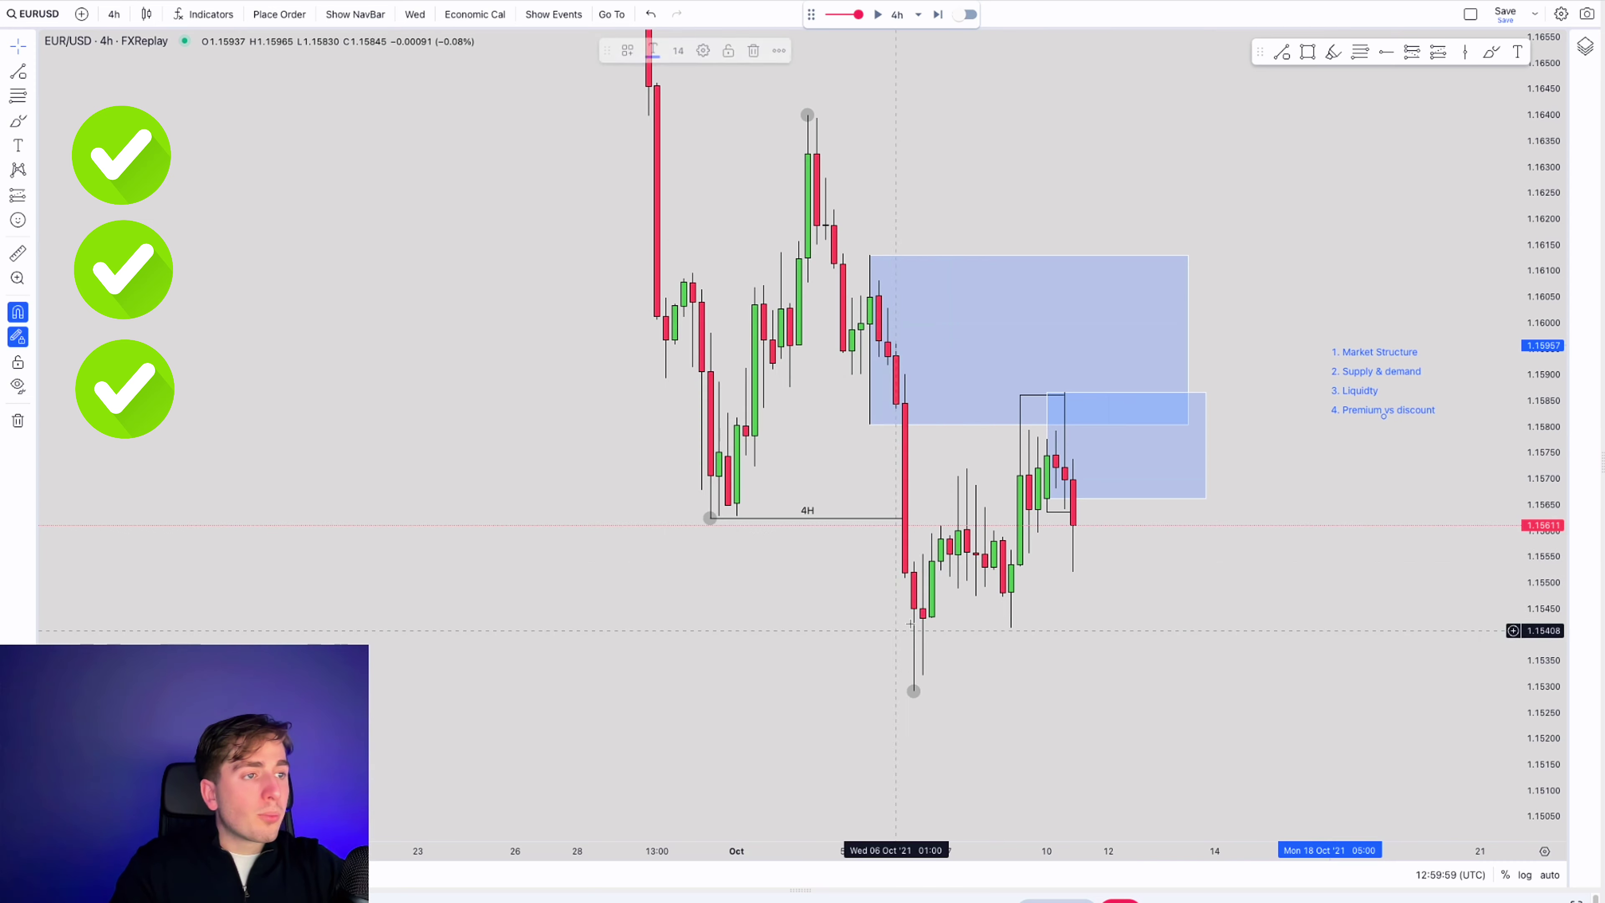
# - Add a price range from the October 4 high down to the 1.1529 low
pyautogui.scroll(-2, 1427, 324)
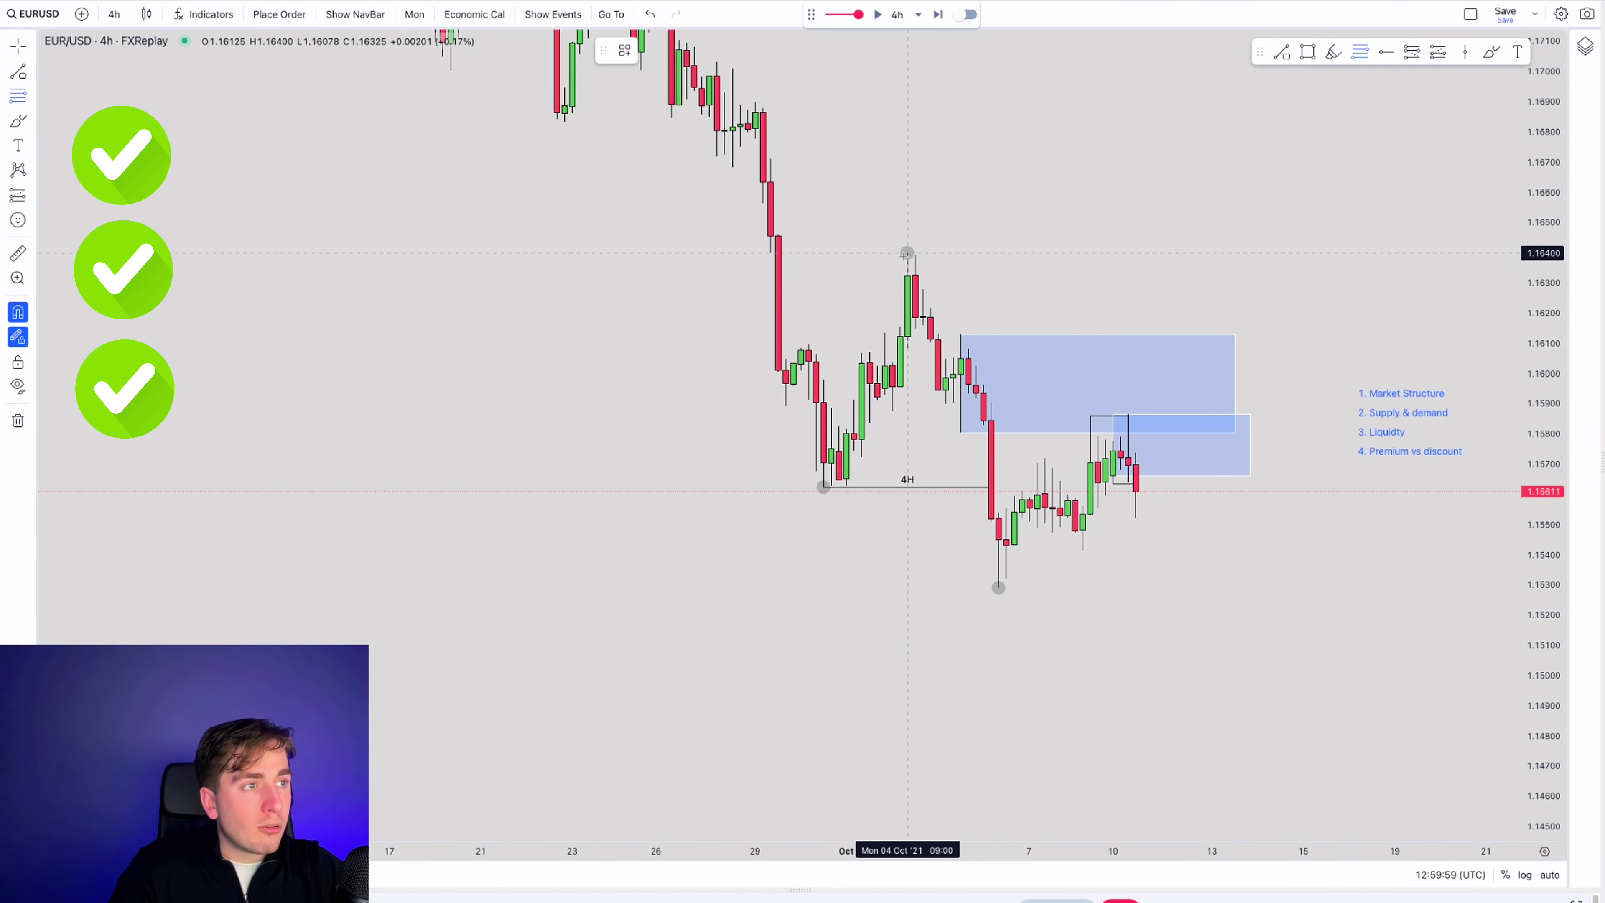
pyautogui.click(927, 258)
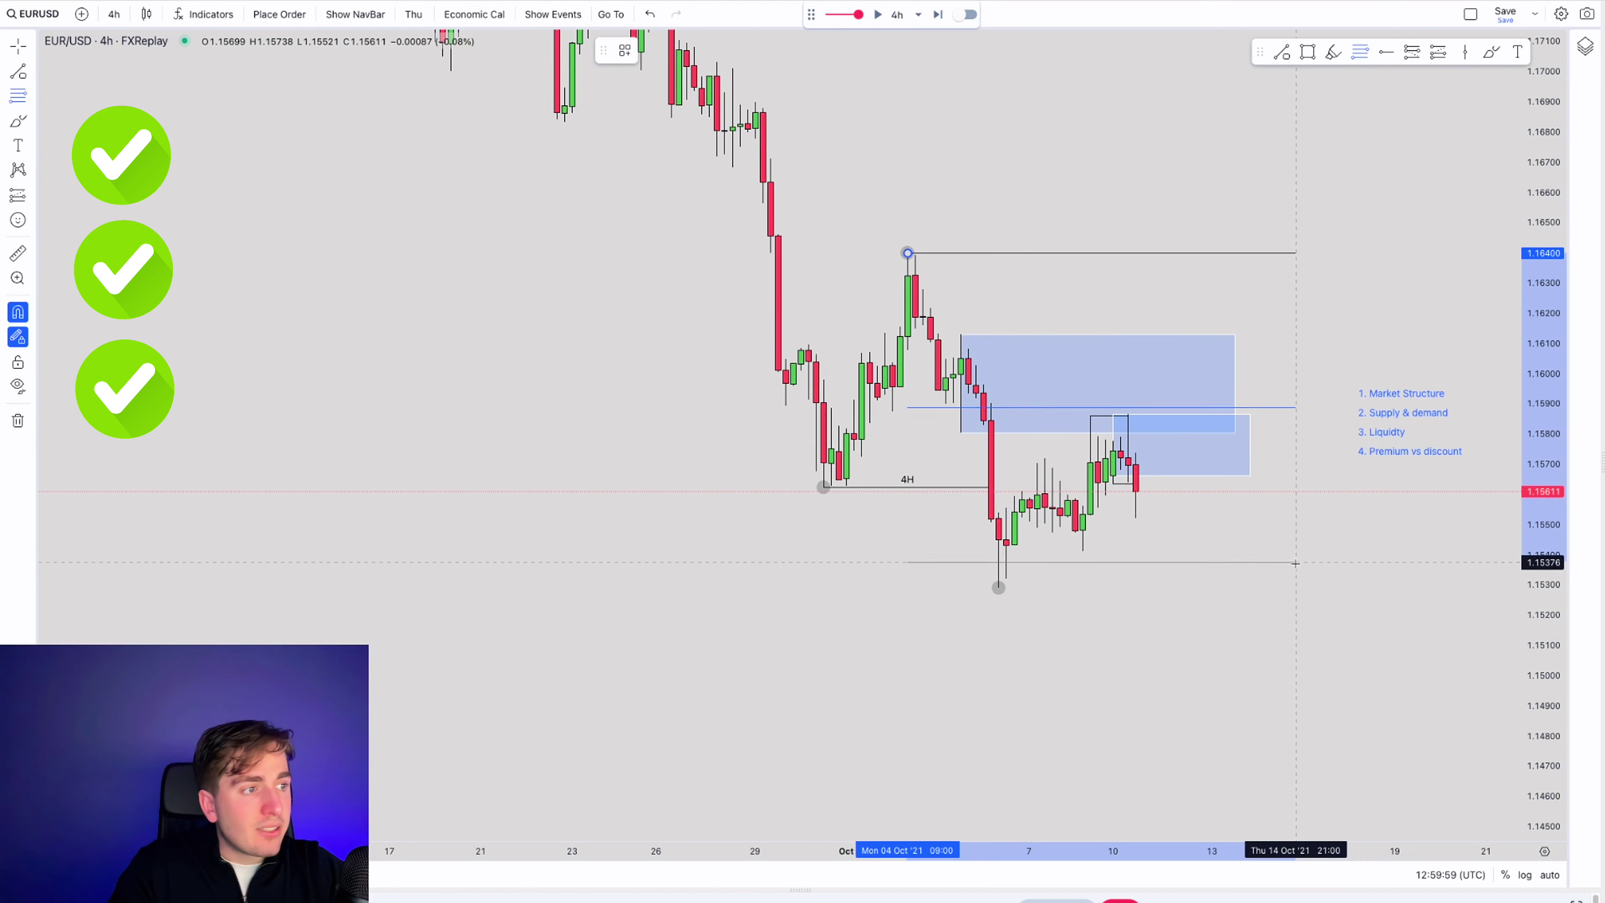
pyautogui.click(1311, 587)
pyautogui.click(1387, 550)
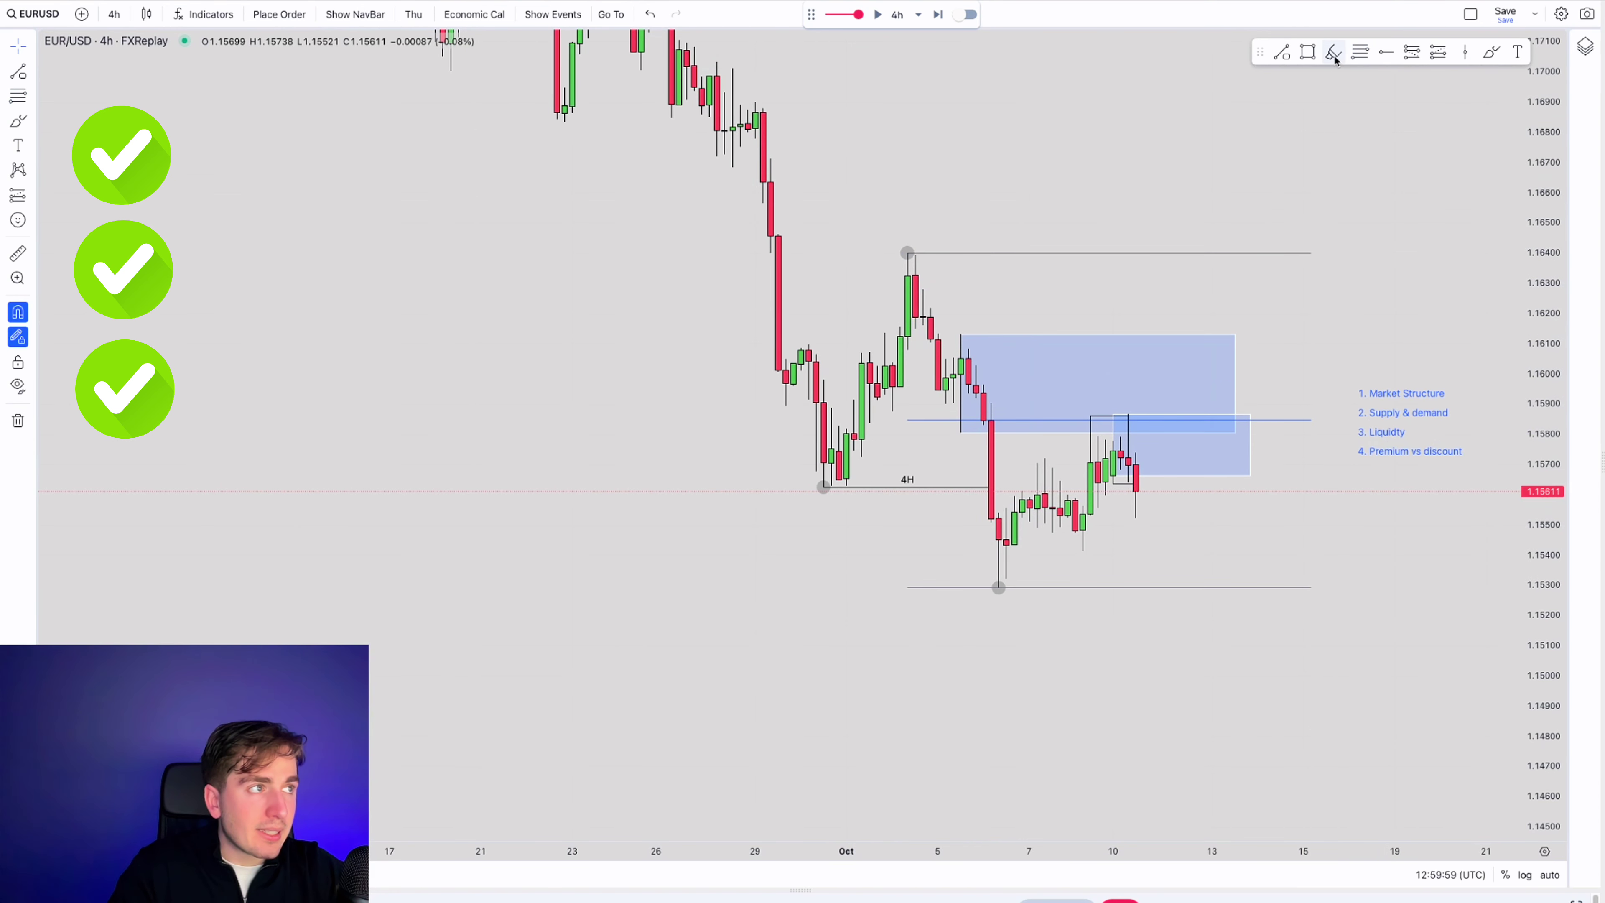
# - Sketch circles on the swing high and recent candles, the swing low and a '50' label, then undo them
pyautogui.click(1485, 53)
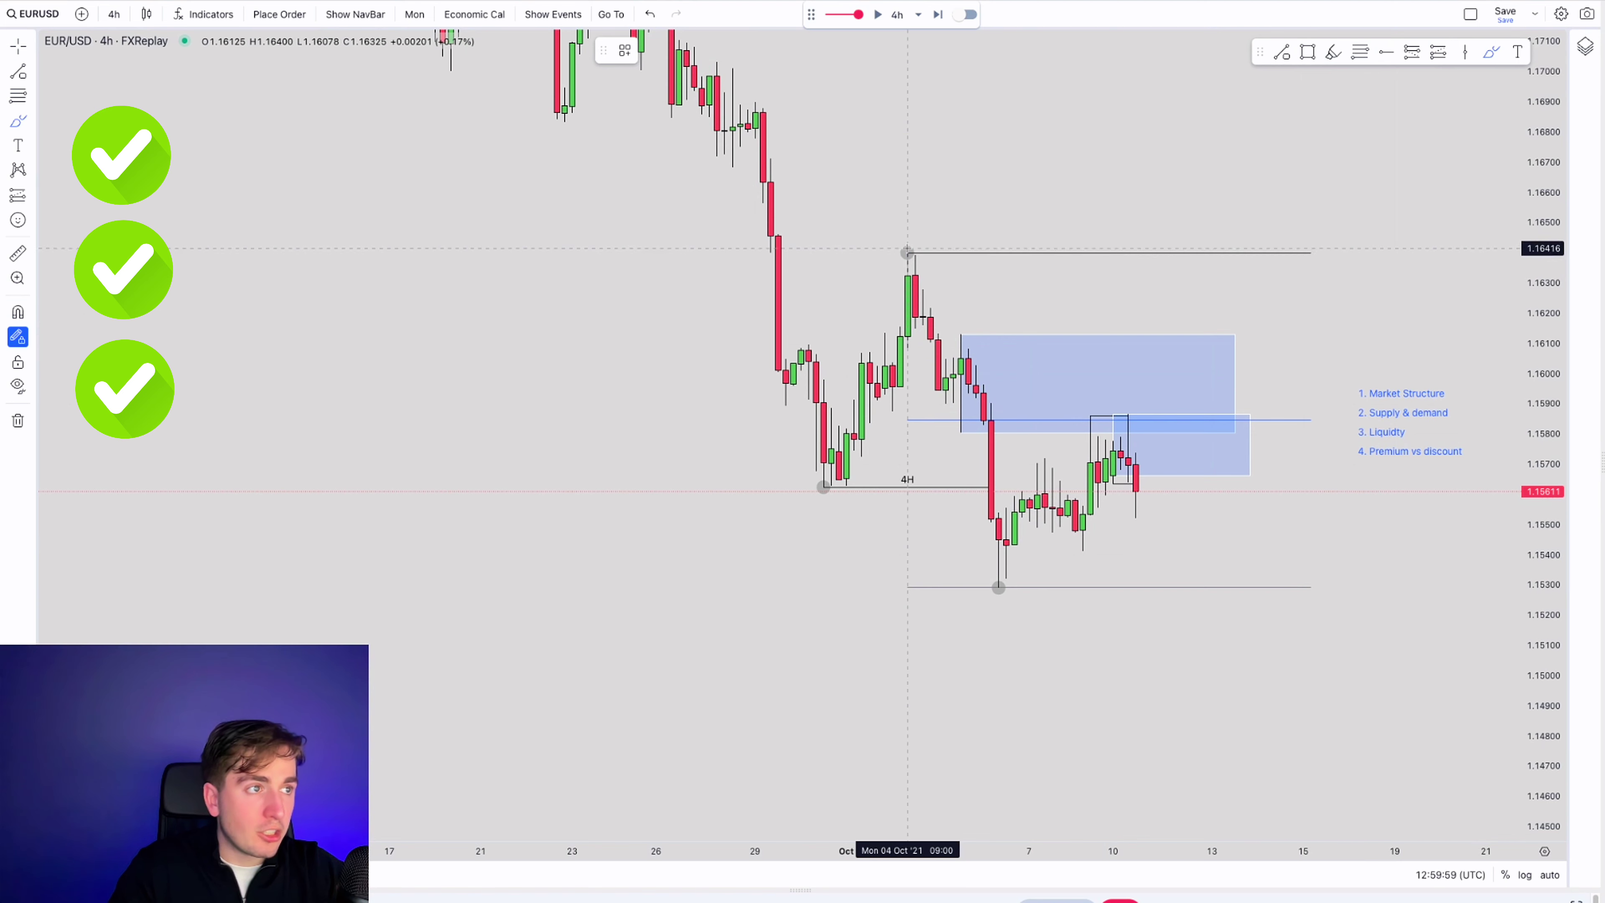
pyautogui.moveTo(878, 264); pyautogui.dragTo(946, 242)
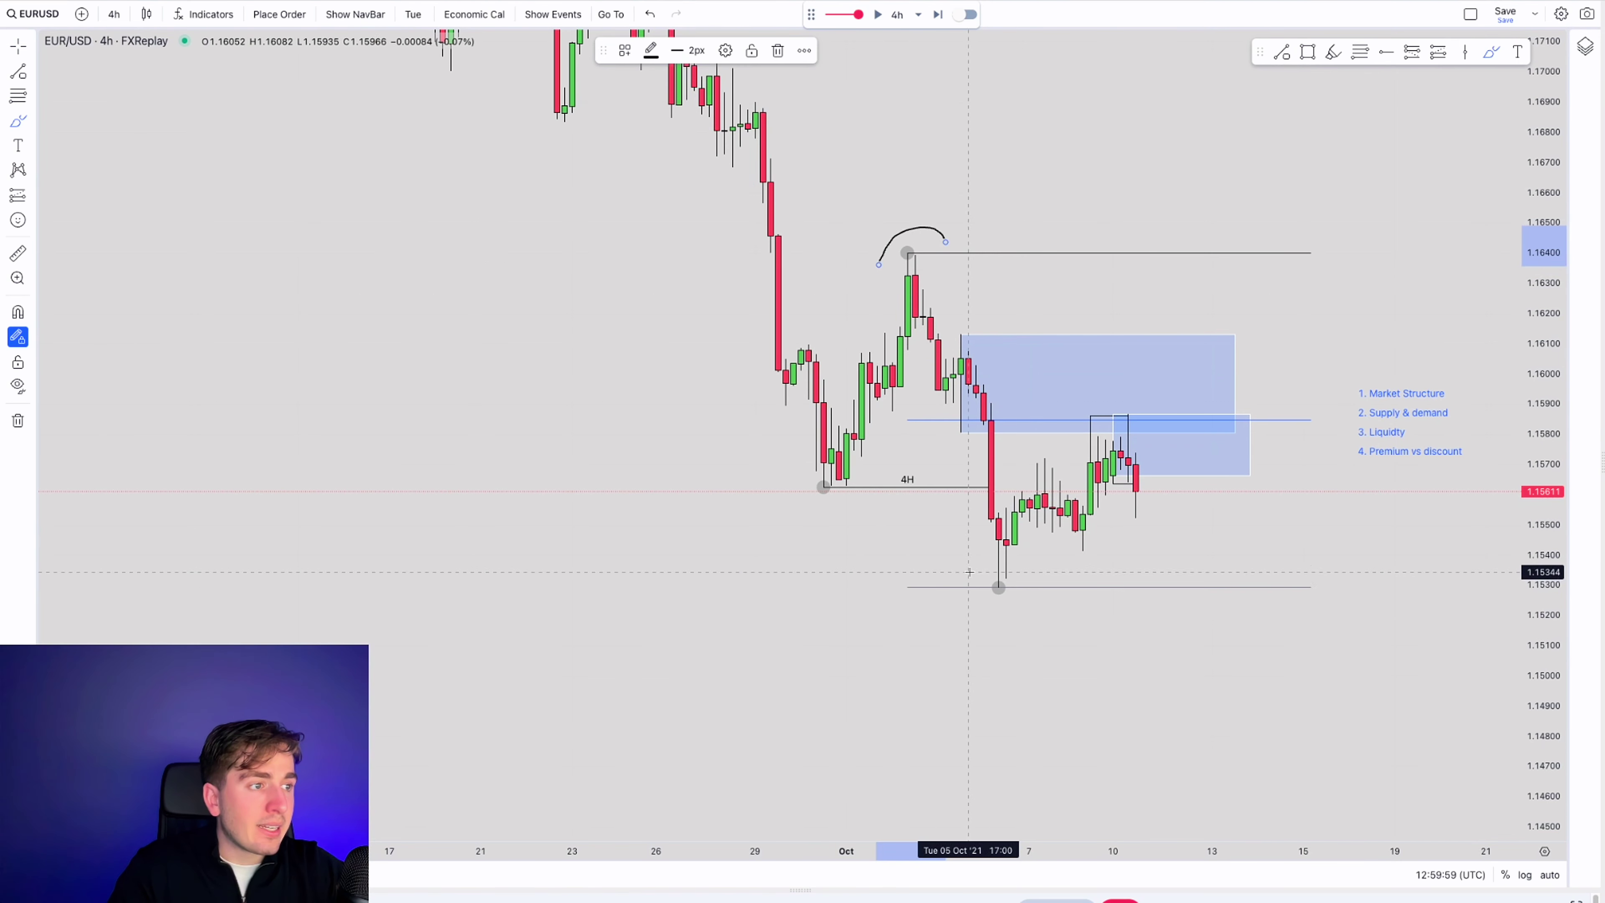
pyautogui.moveTo(967, 575)
pyautogui.mouseDown()
pyautogui.moveTo(1052, 595)
pyautogui.moveTo(1142, 460)
pyautogui.mouseUp()
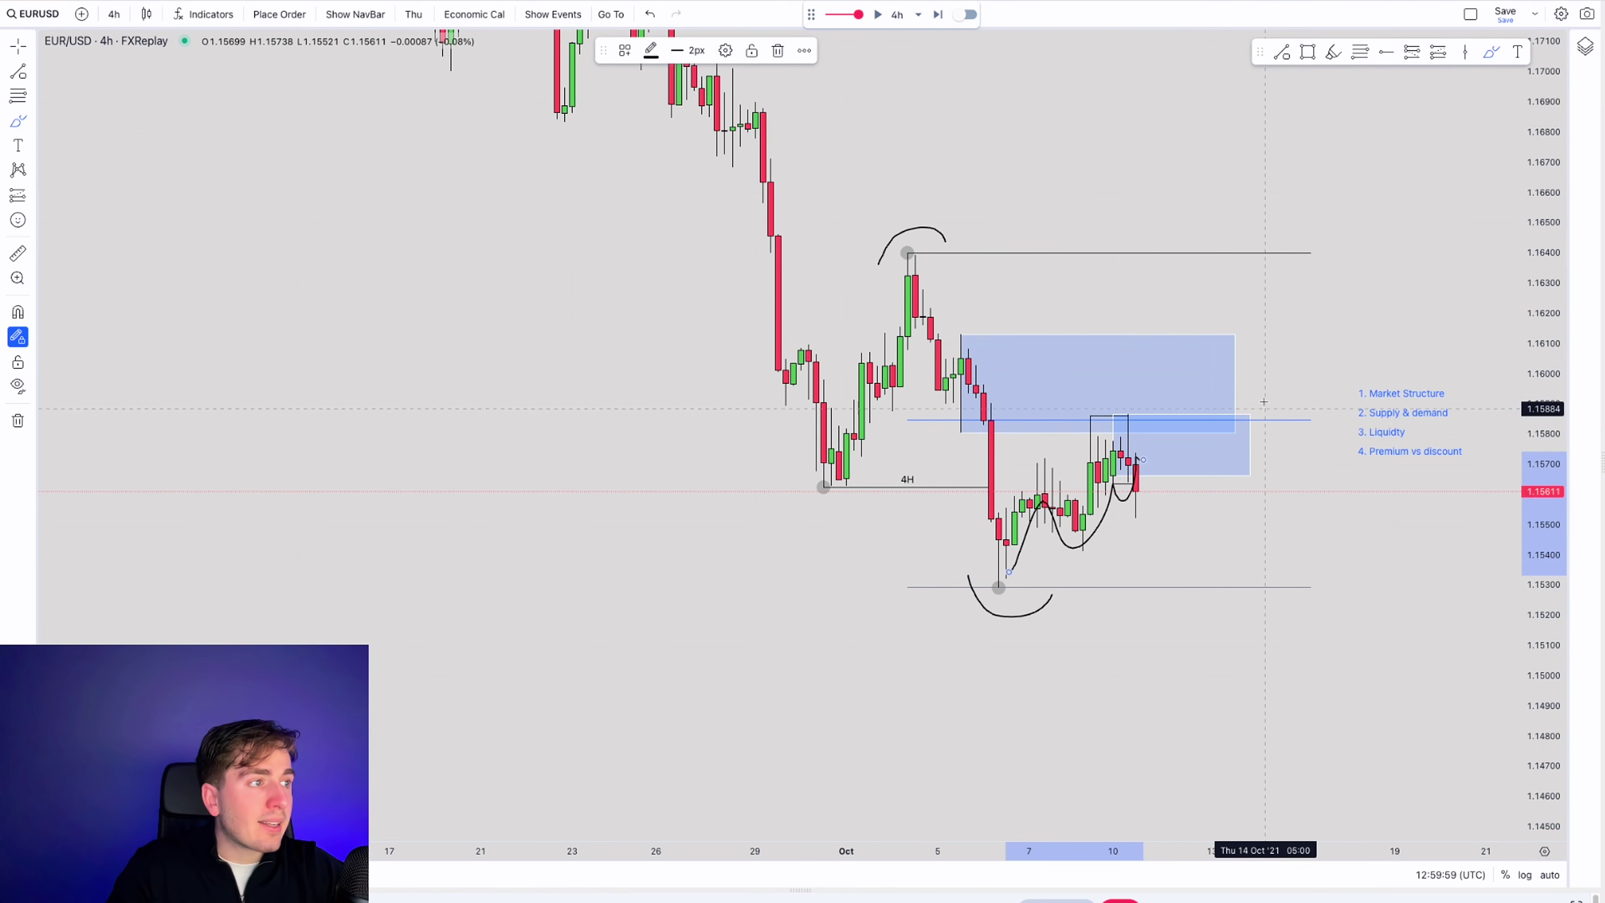
pyautogui.moveTo(1263, 399)
pyautogui.mouseDown()
pyautogui.moveTo(1282, 439)
pyautogui.moveTo(1320, 397)
pyautogui.moveTo(1332, 405)
pyautogui.mouseUp()
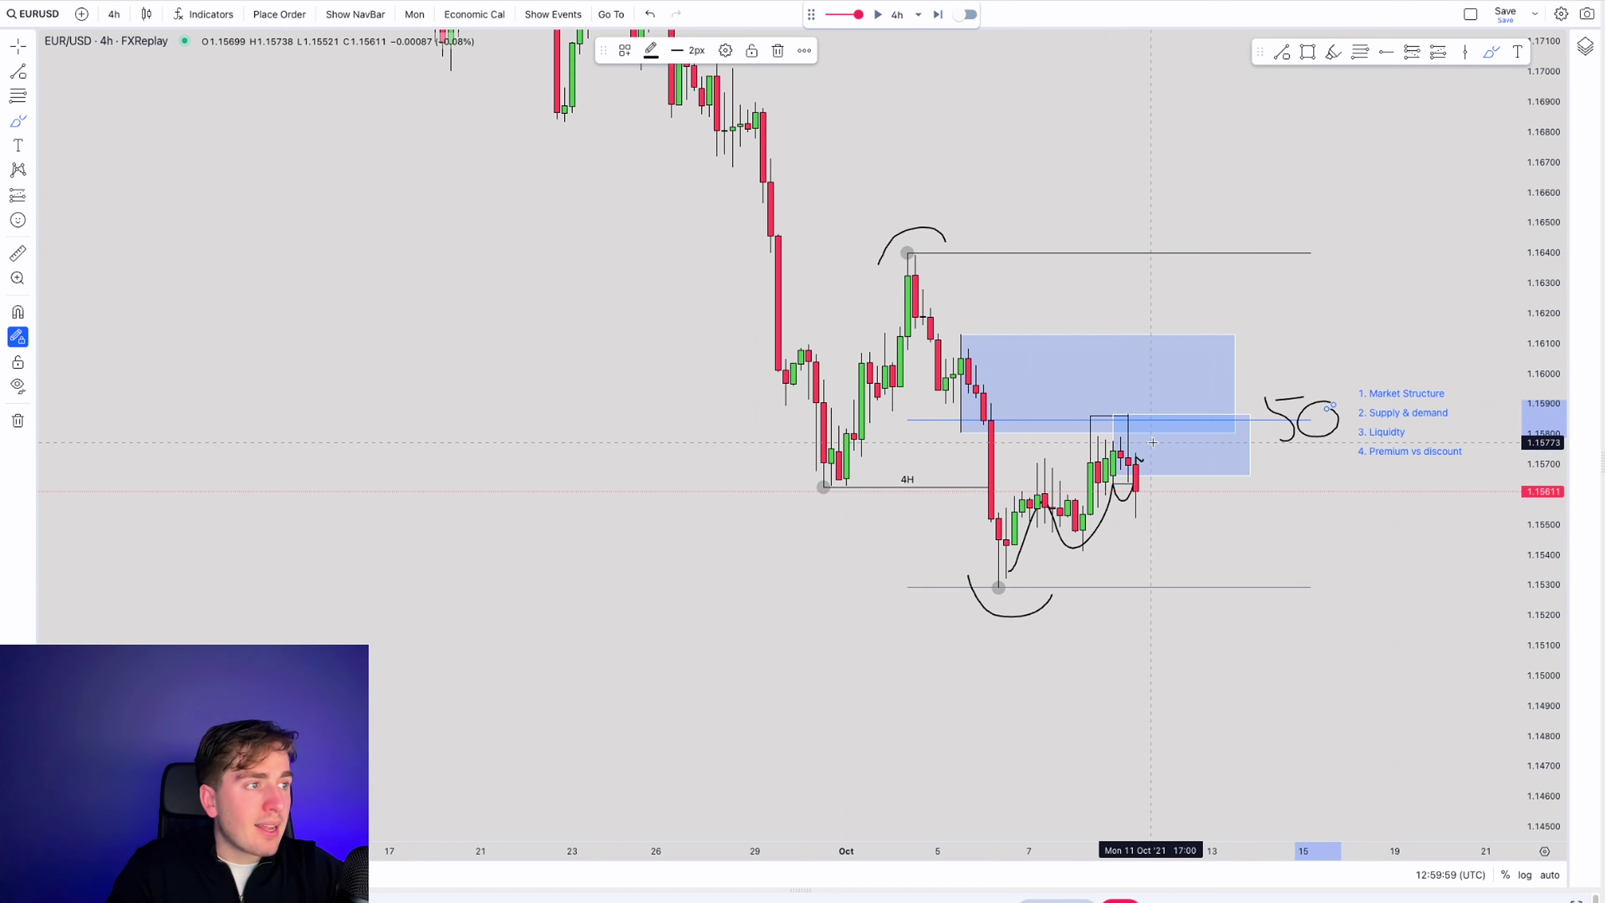
pyautogui.moveTo(1074, 422)
pyautogui.mouseDown()
pyautogui.moveTo(1153, 414)
pyautogui.moveTo(1077, 436)
pyautogui.moveTo(1112, 414)
pyautogui.mouseUp()
pyautogui.hotkey('ctrl', 'z')
pyautogui.hotkey('ctrl', 'z')
pyautogui.hotkey('ctrl', 'z')
pyautogui.hotkey('ctrl', 'z')
pyautogui.hotkey('ctrl', 'z')
pyautogui.hotkey('ctrl', 'z')
pyautogui.hotkey('ctrl', 'z')
pyautogui.hotkey('ctrl', 'z')
pyautogui.hotkey('ctrl', 'z')
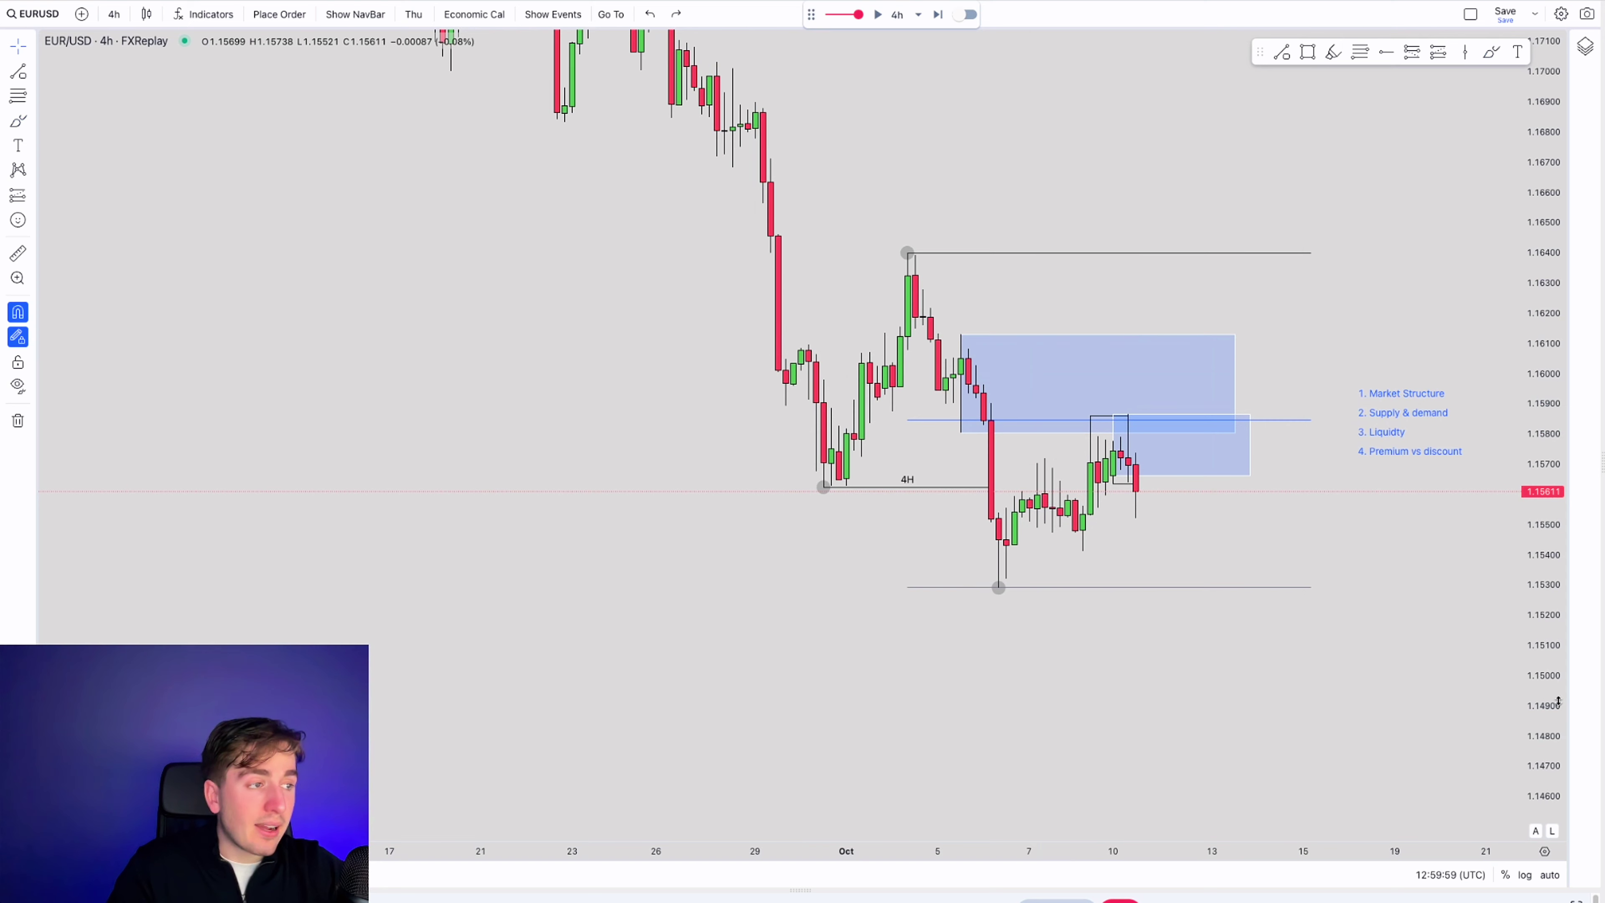
# - Stretch the price scale, sketch and undo an expected path, and shift the chart slightly
pyautogui.moveTo(1559, 725); pyautogui.dragTo(1541, 626)
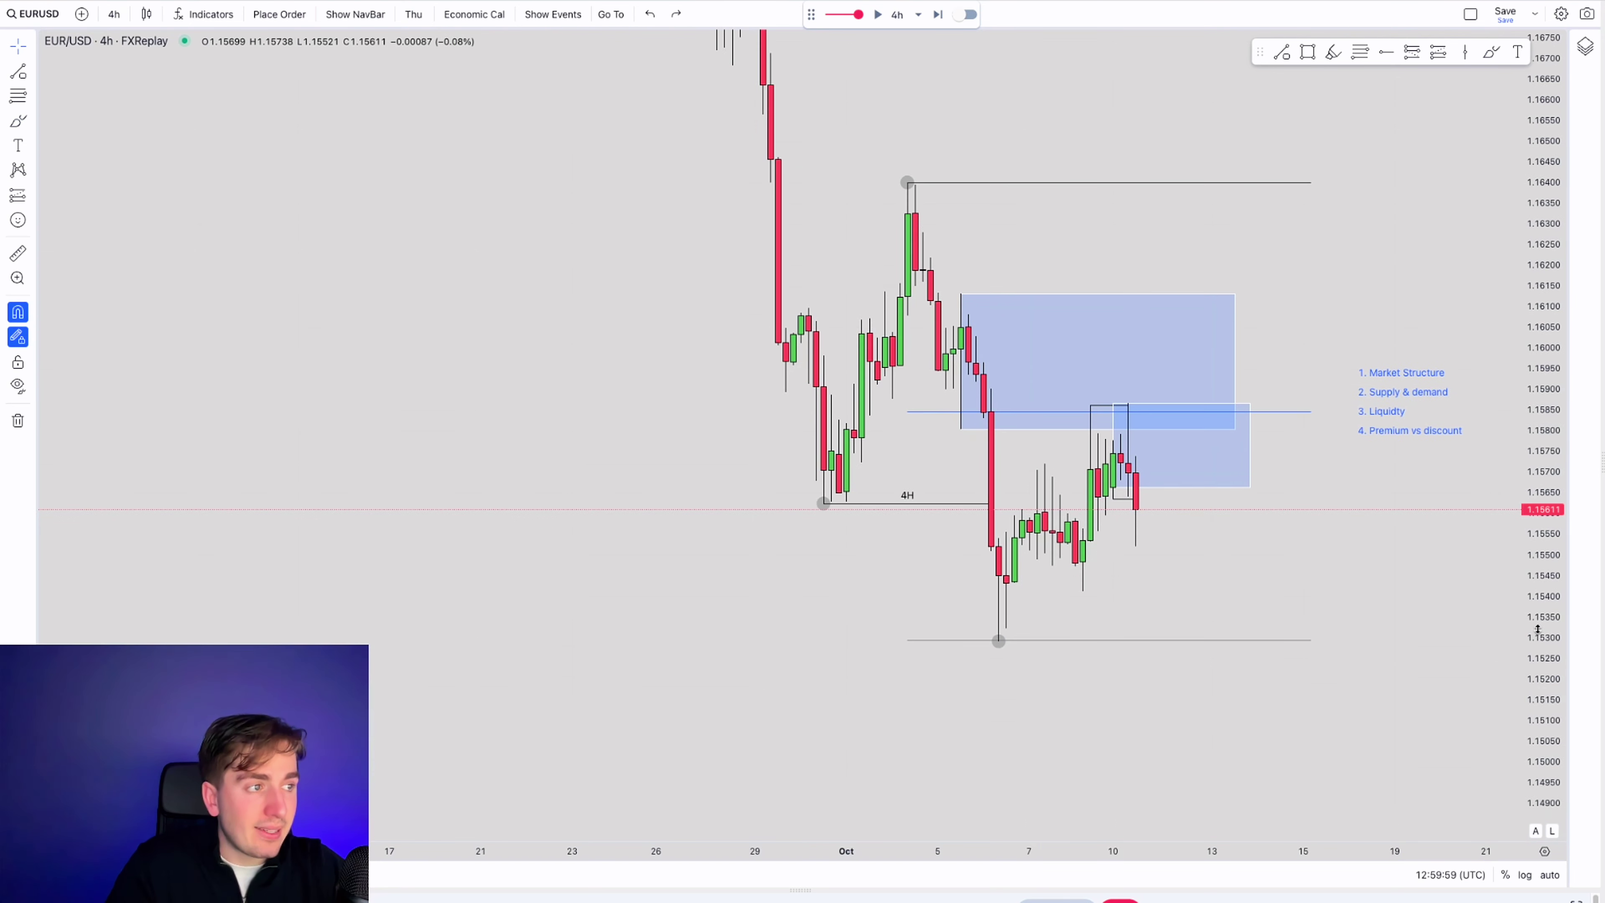
pyautogui.scroll(2, 1103, 536)
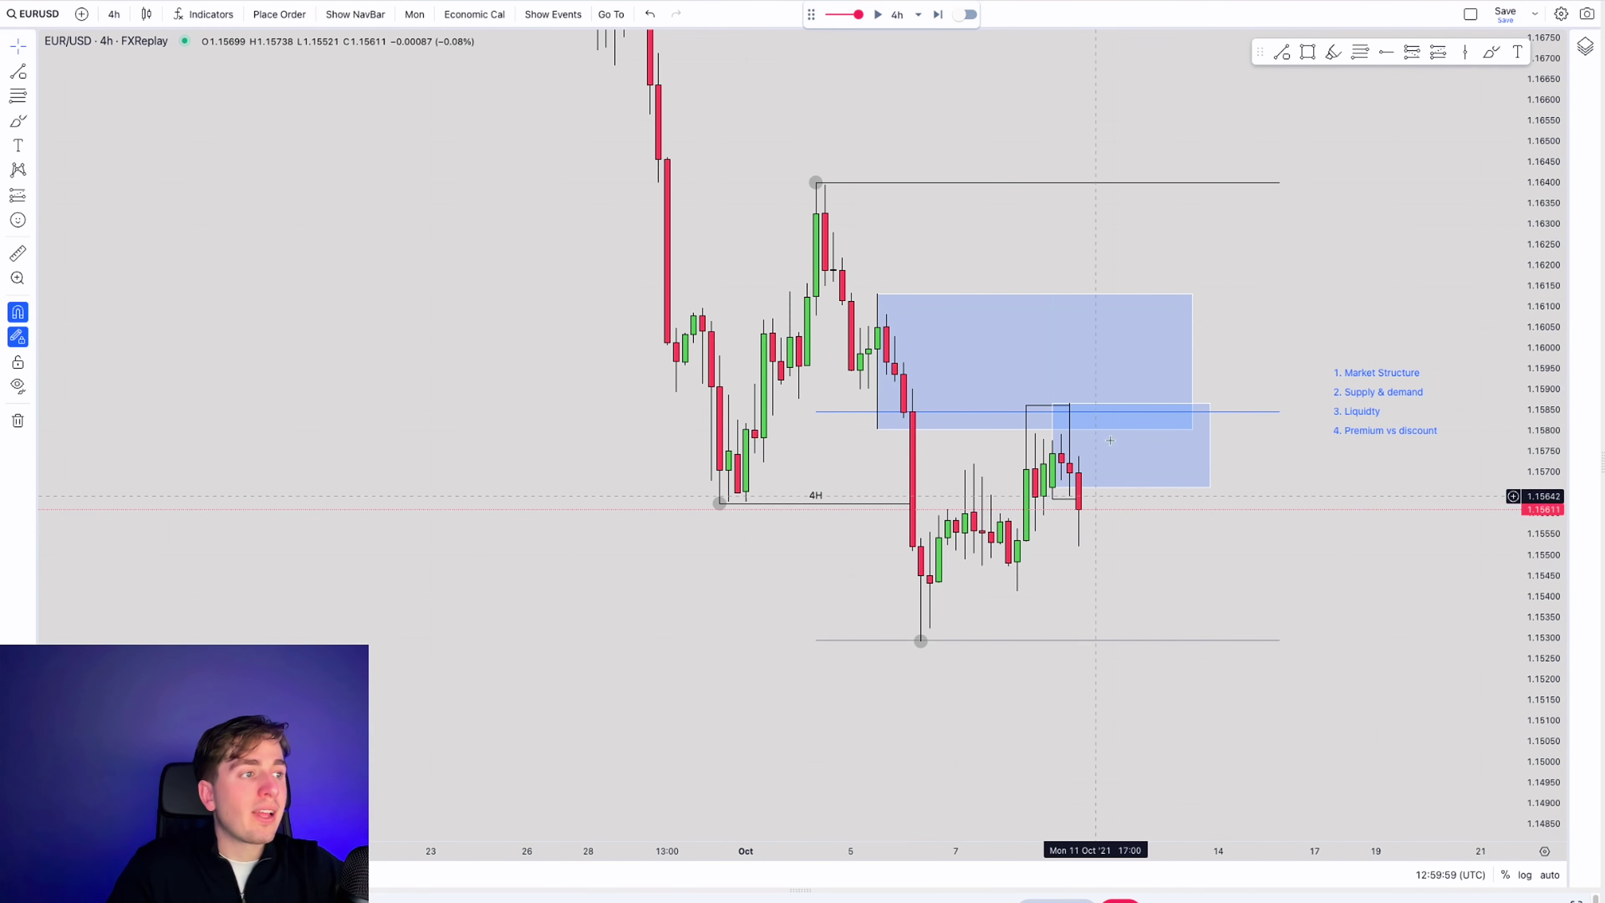
pyautogui.click(1490, 54)
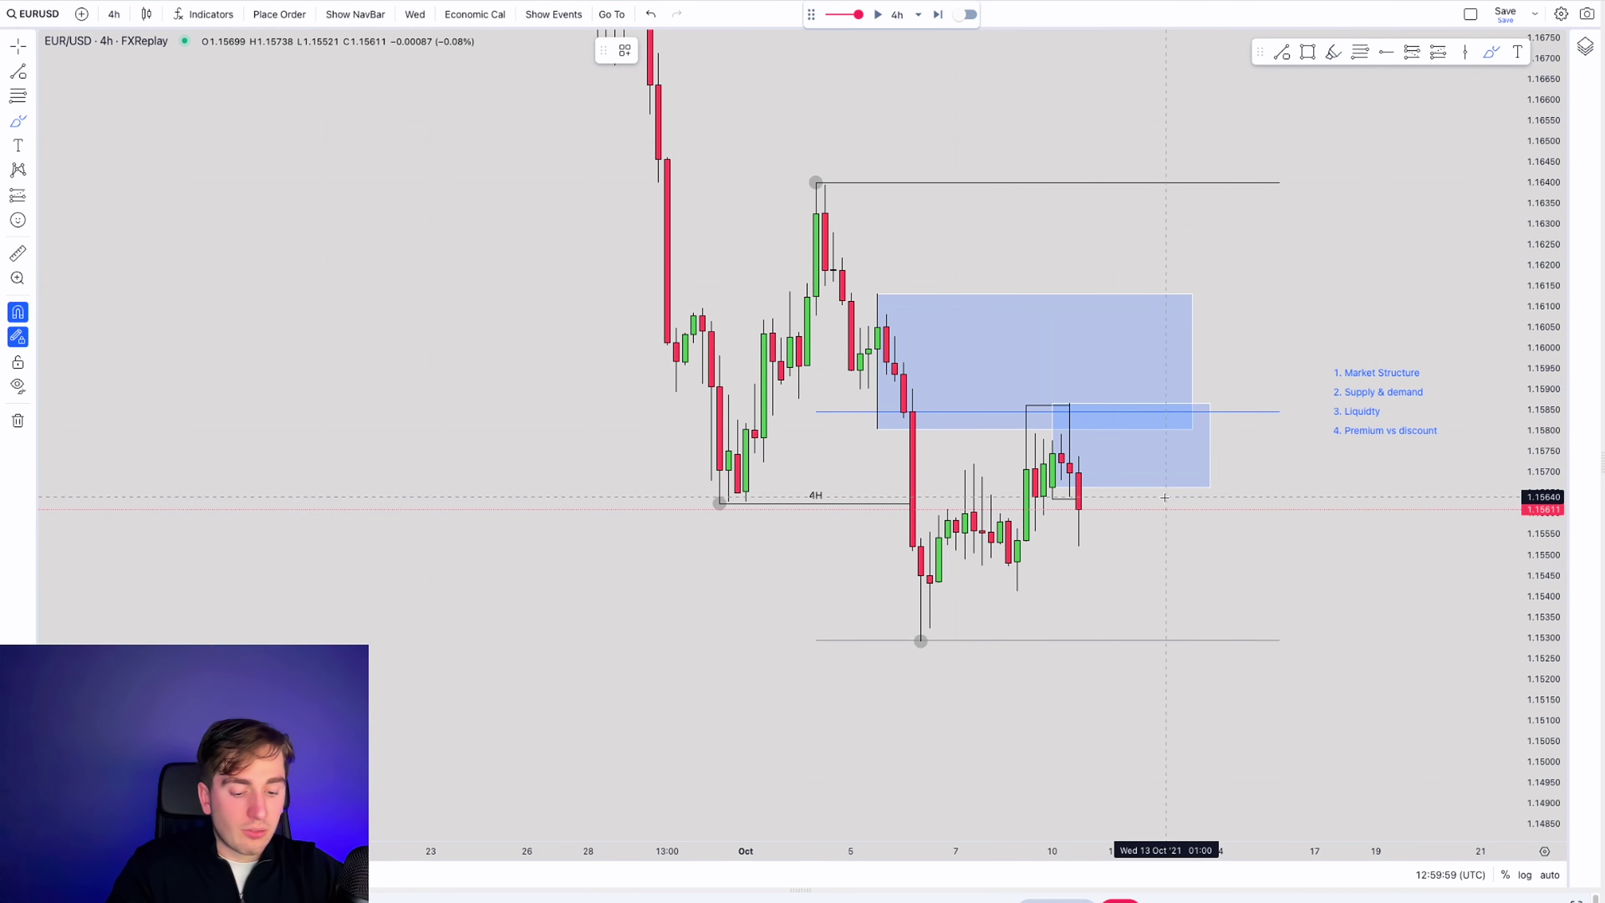
pyautogui.moveTo(1086, 506)
pyautogui.mouseDown()
pyautogui.moveTo(1135, 457)
pyautogui.moveTo(1192, 616)
pyautogui.moveTo(1218, 559)
pyautogui.mouseUp()
pyautogui.hotkey('ctrl', 'z')
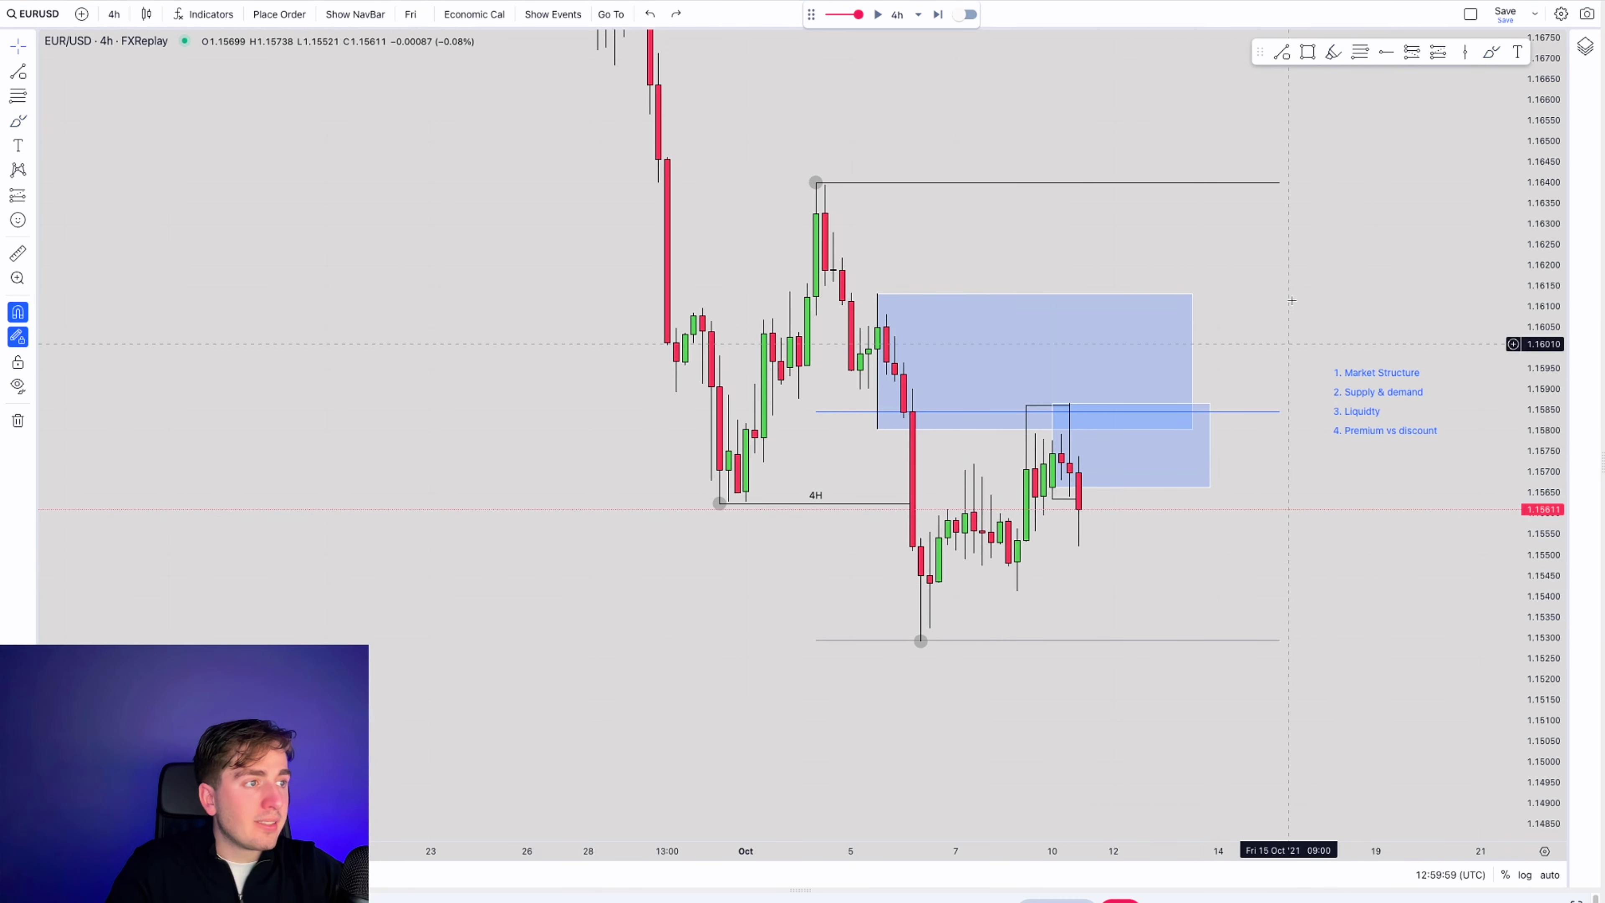
pyautogui.moveTo(1291, 300); pyautogui.dragTo(1278, 330)
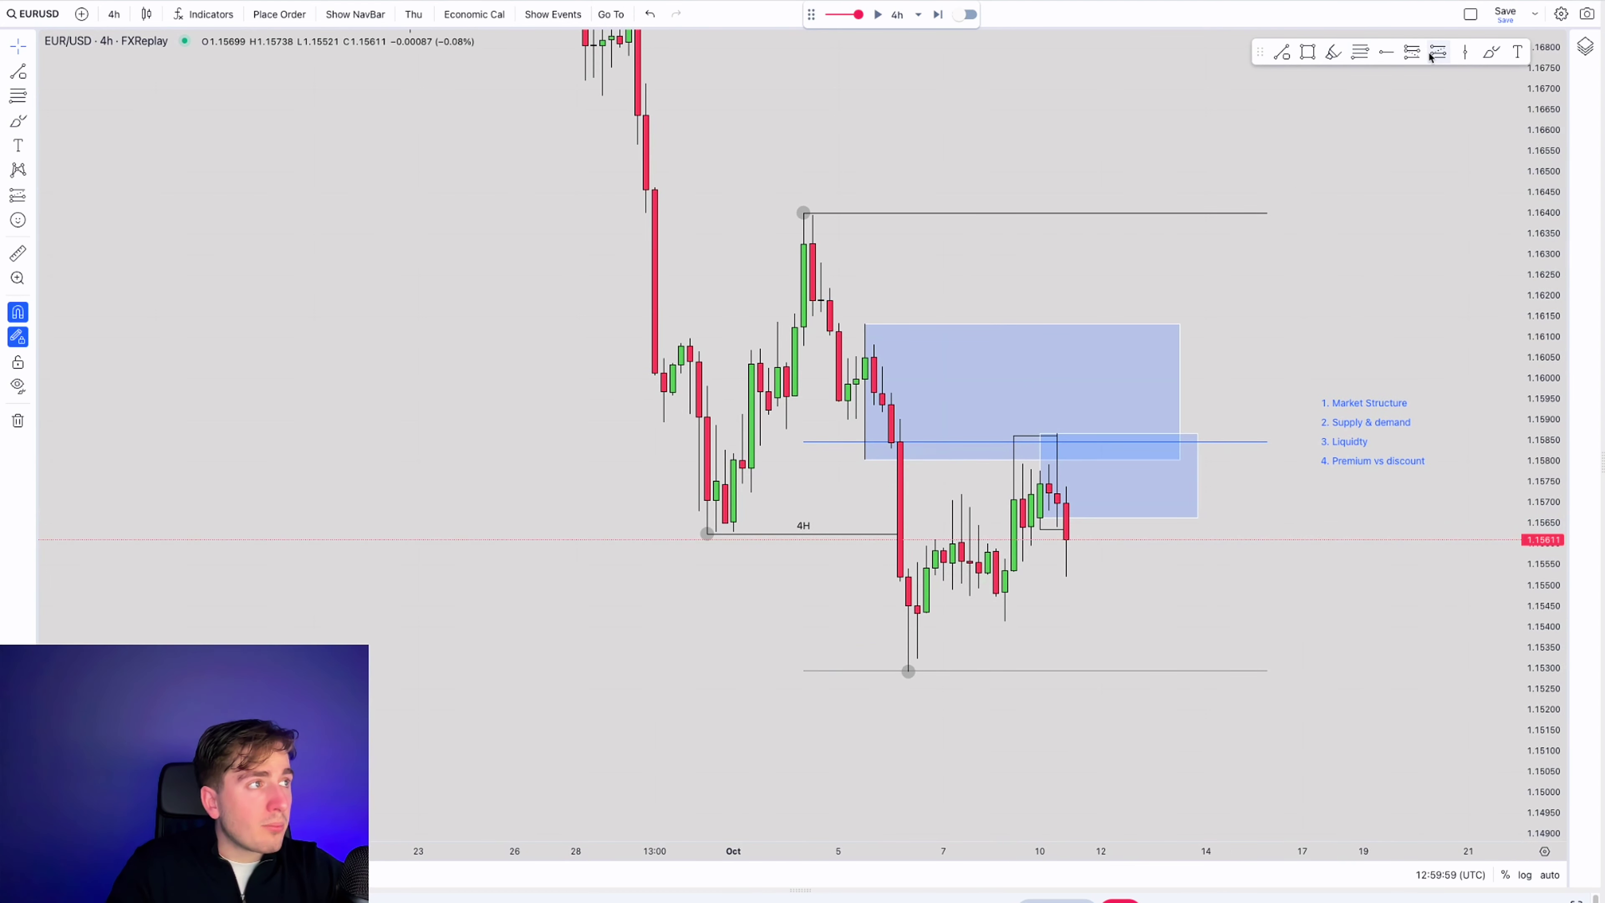
# - Draw a short position at 1.15665 with stop 1.15873 and target 1.15249, and open the order form
pyautogui.click(1075, 516)
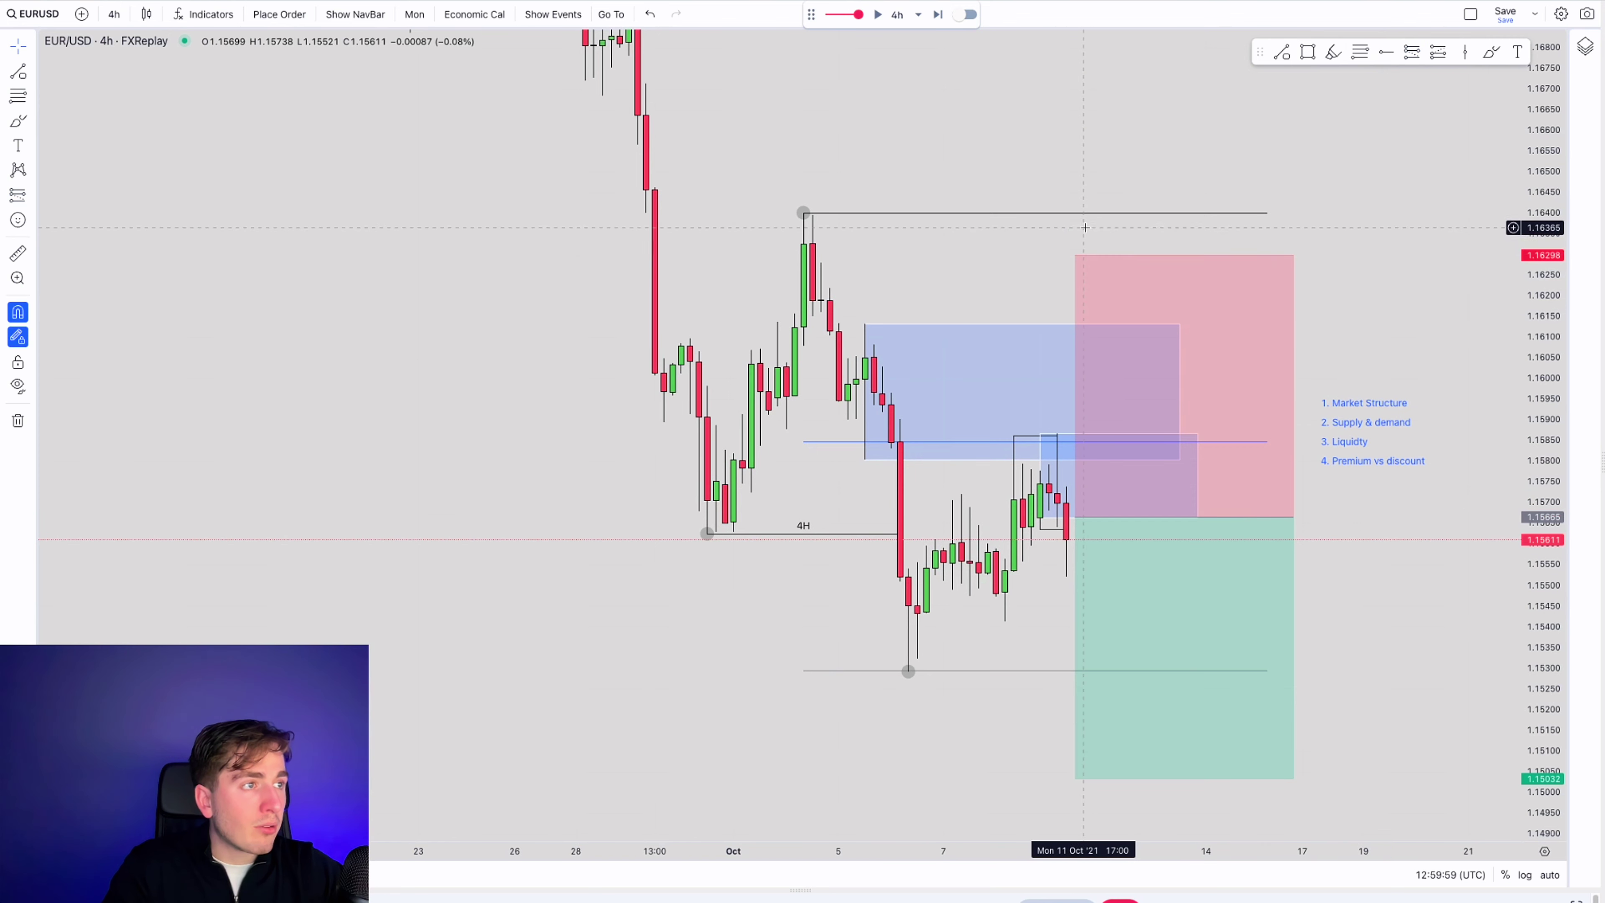
pyautogui.moveTo(1075, 255); pyautogui.dragTo(1106, 430)
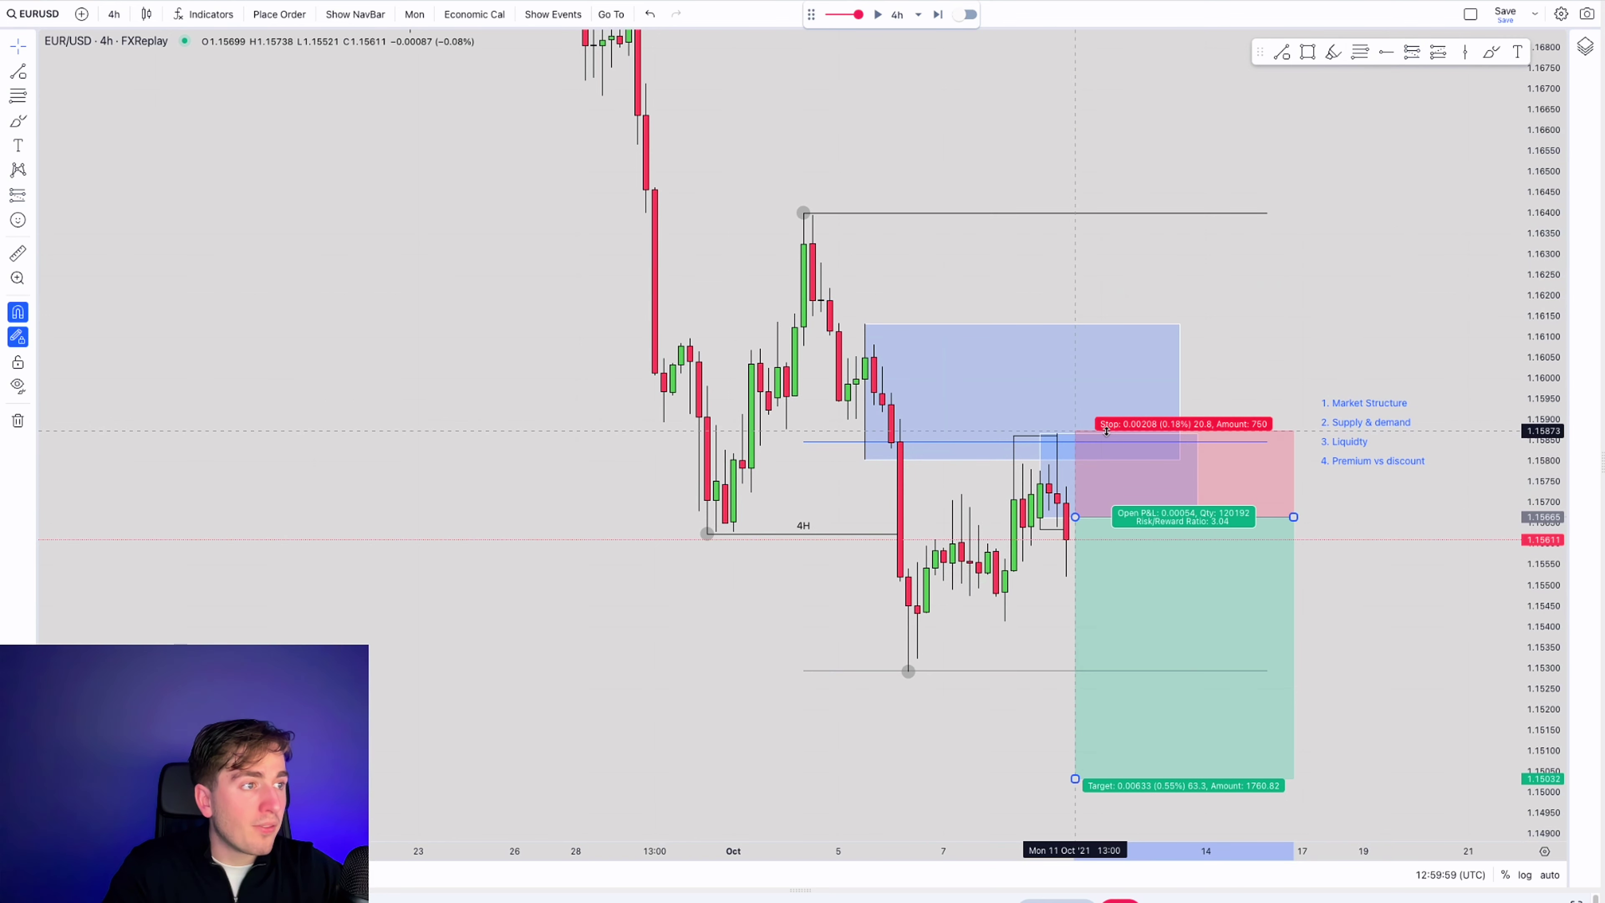
pyautogui.moveTo(1075, 779); pyautogui.dragTo(1080, 689)
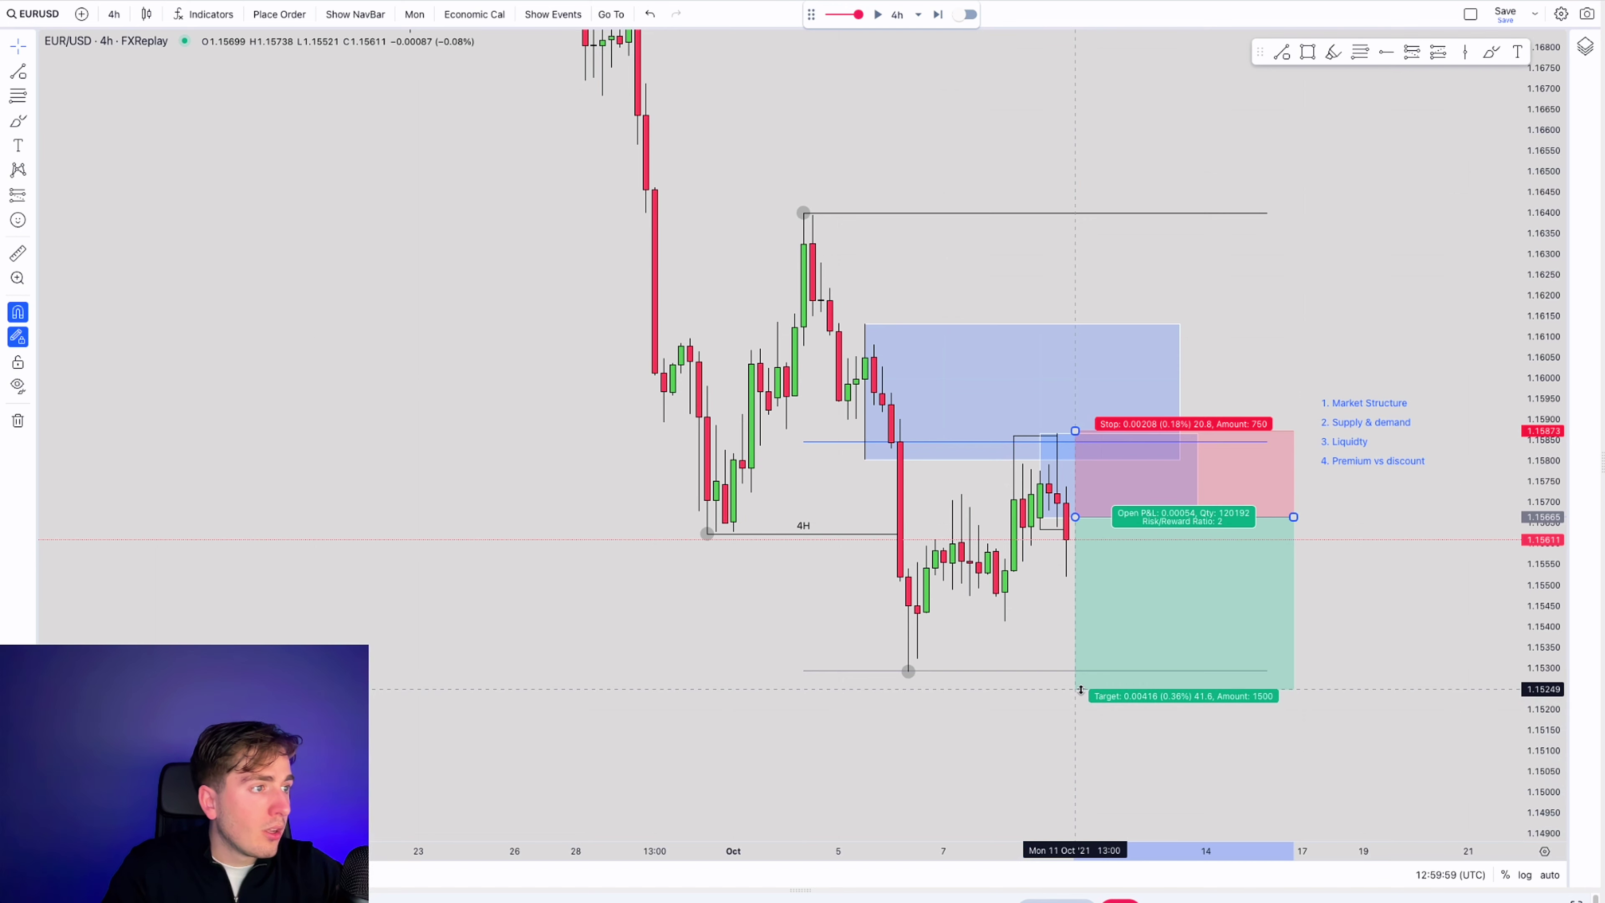
pyautogui.click(255, 14)
pyautogui.scroll(-1, 839, 612)
# - Save the 2% sell as a Limit order with the planned stop and target
pyautogui.click(755, 695)
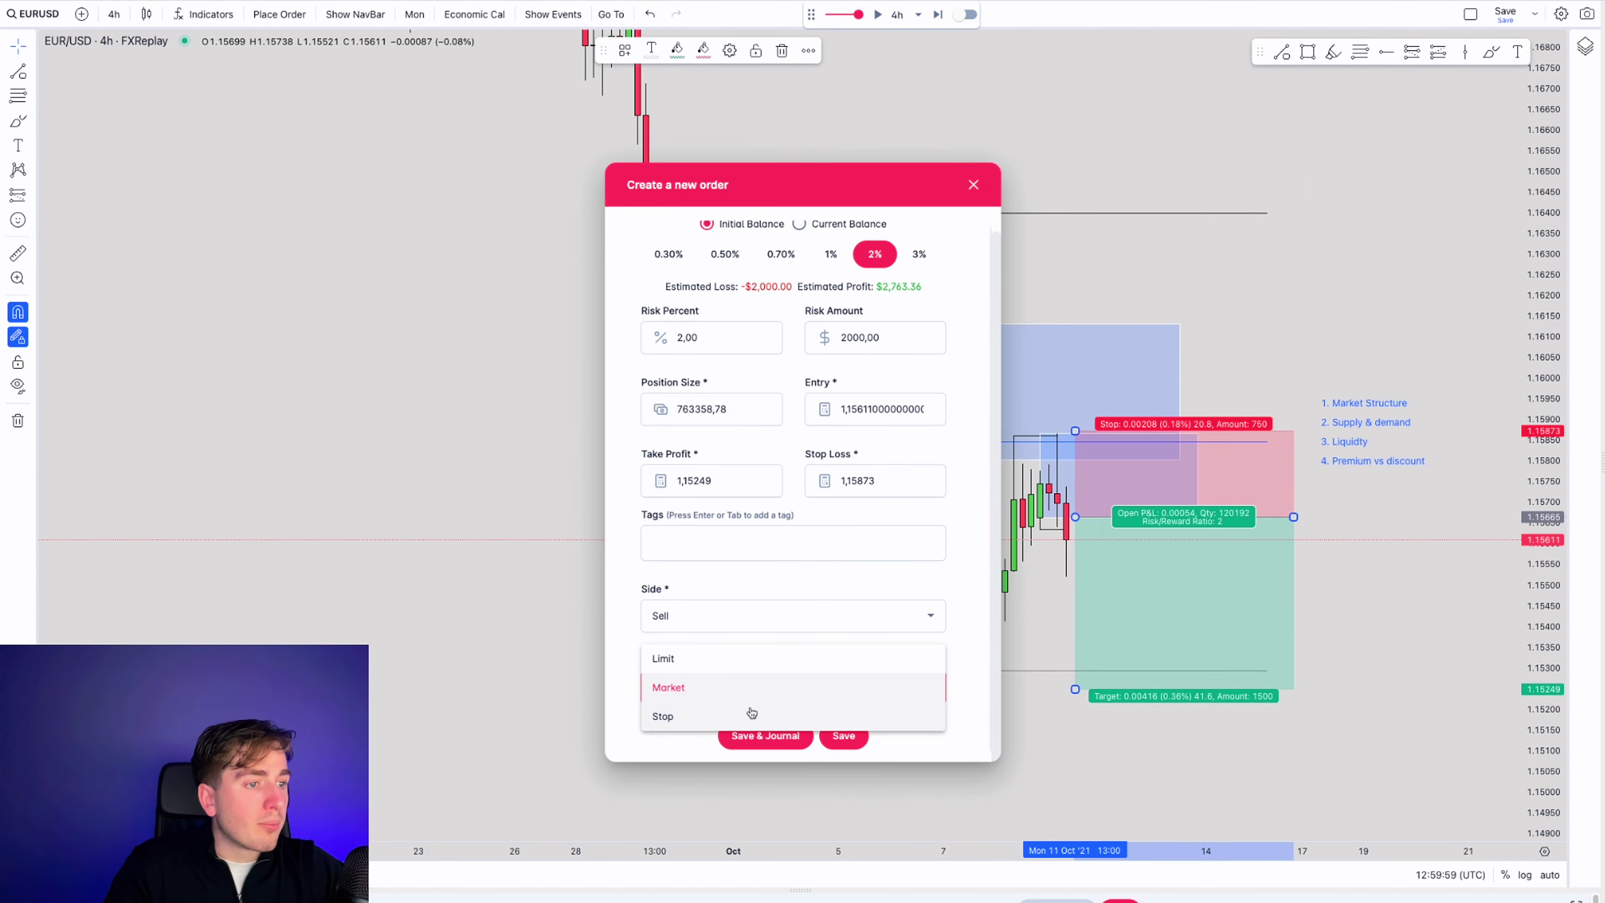
pyautogui.click(745, 658)
pyautogui.click(843, 735)
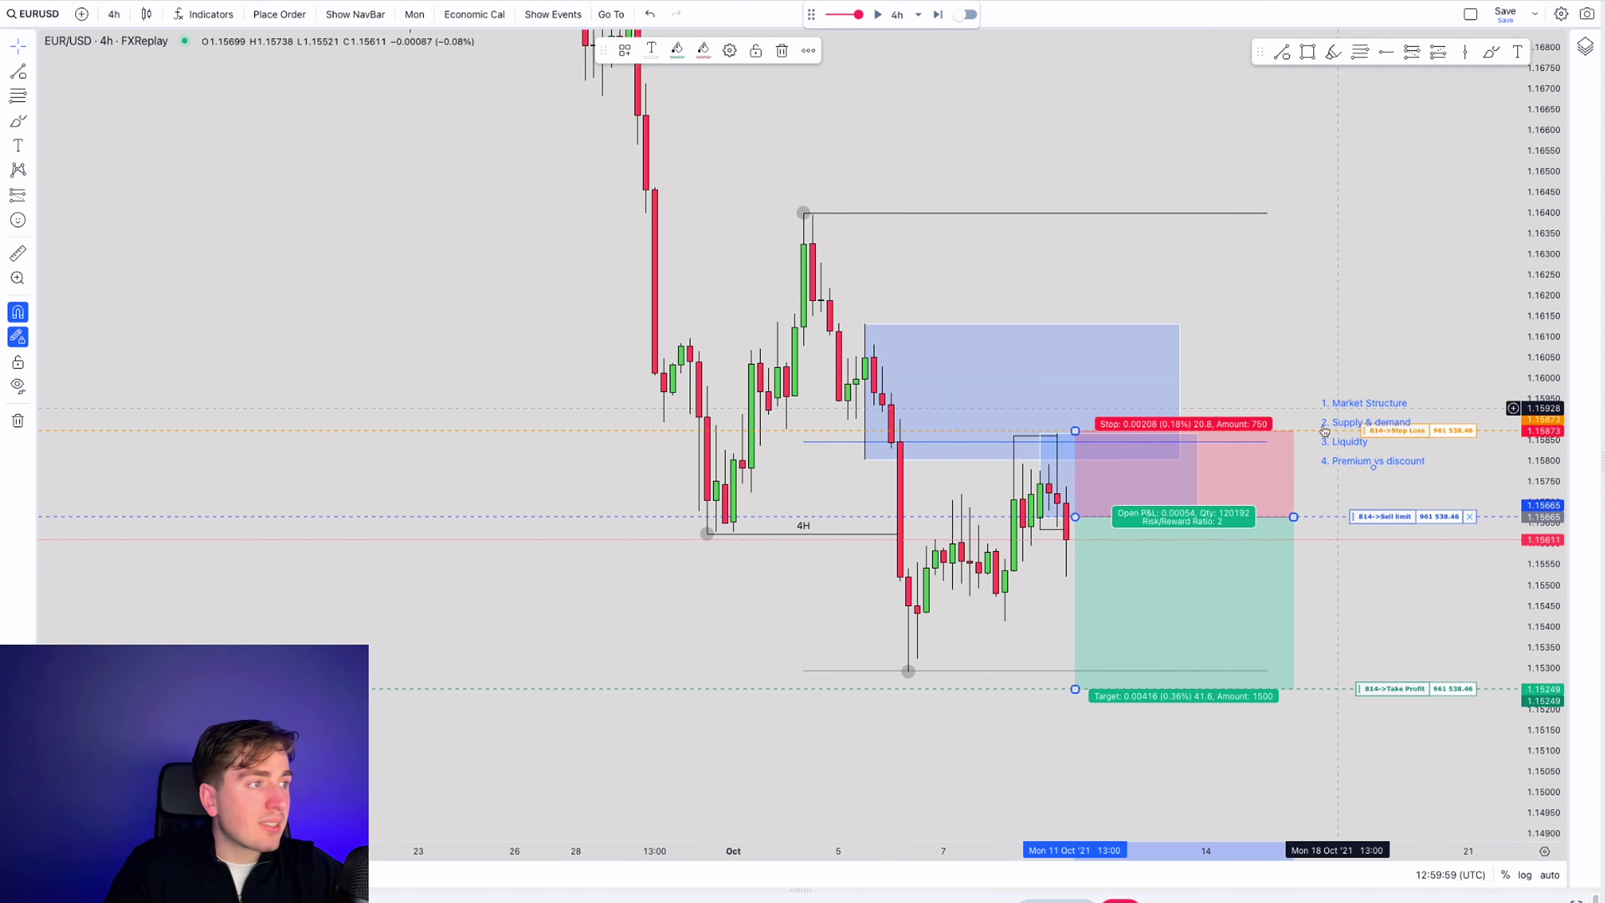
# - Delete the position drawing and step the replay forward two candles
pyautogui.press('Delete')
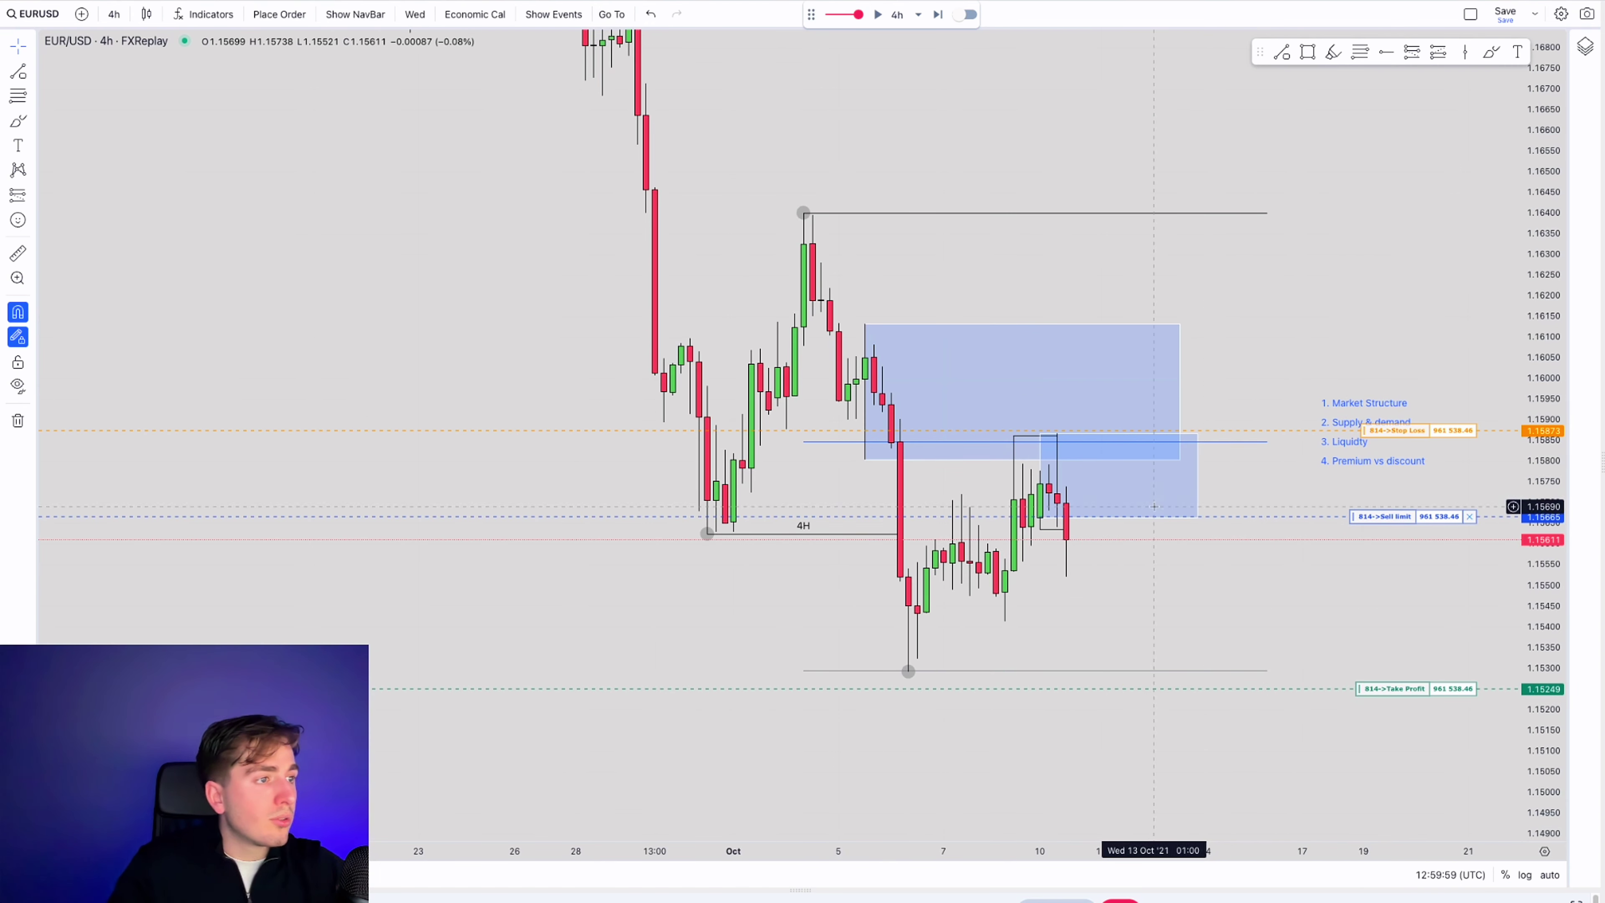
pyautogui.click(935, 18)
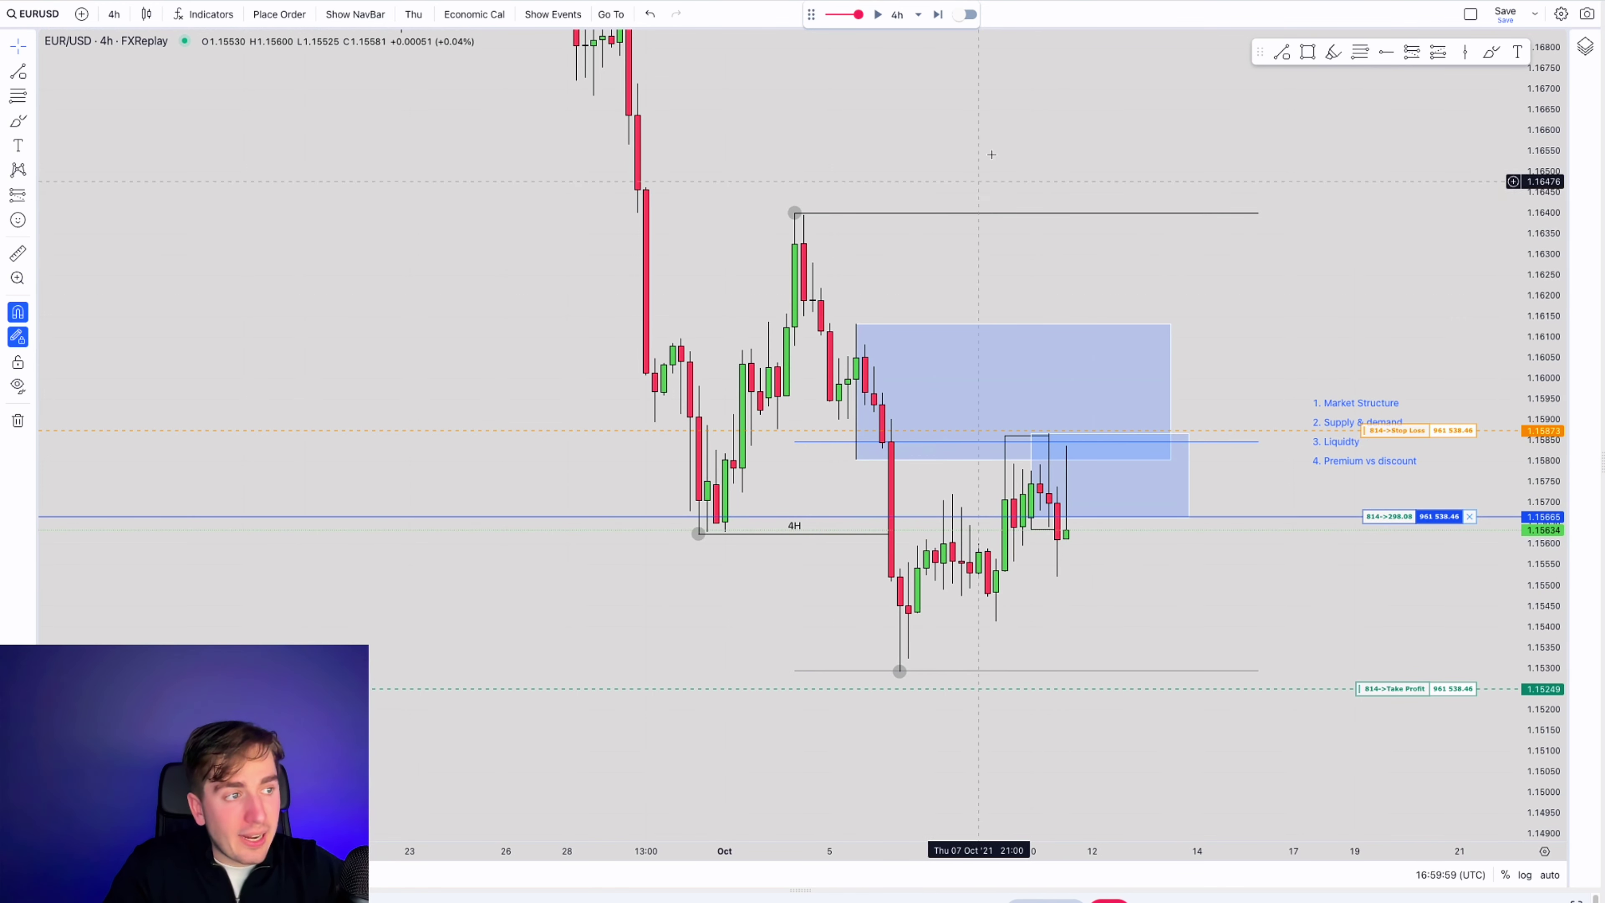
pyautogui.click(934, 17)
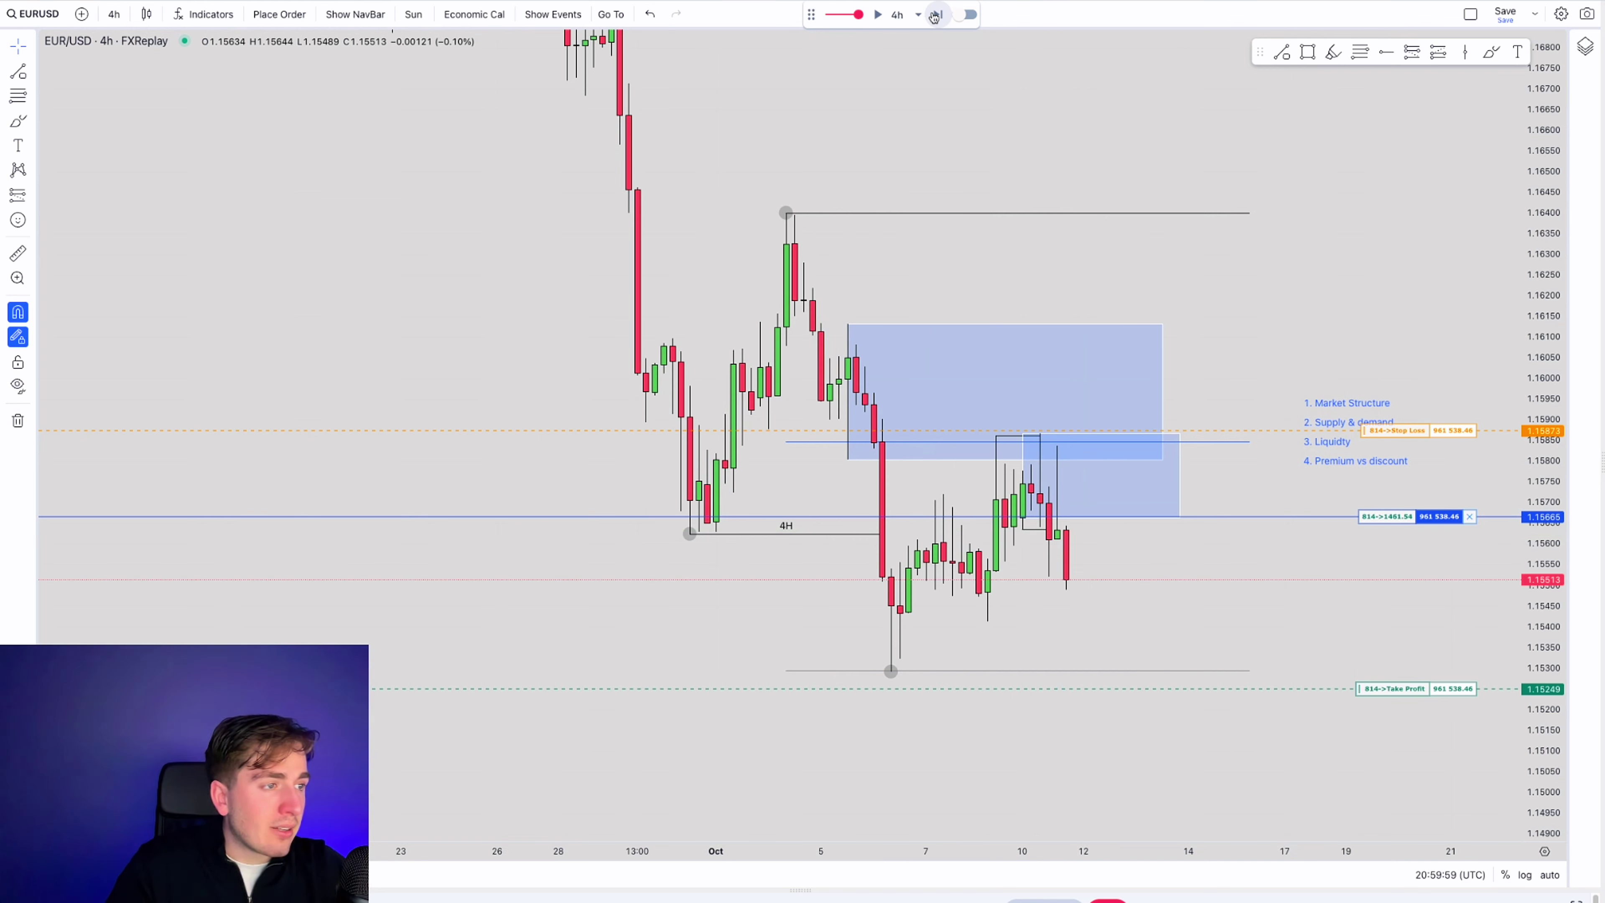
# - Draw a short trend line near the last candle and stretch the price scale vertically
pyautogui.click(1283, 53)
pyautogui.click(1049, 575)
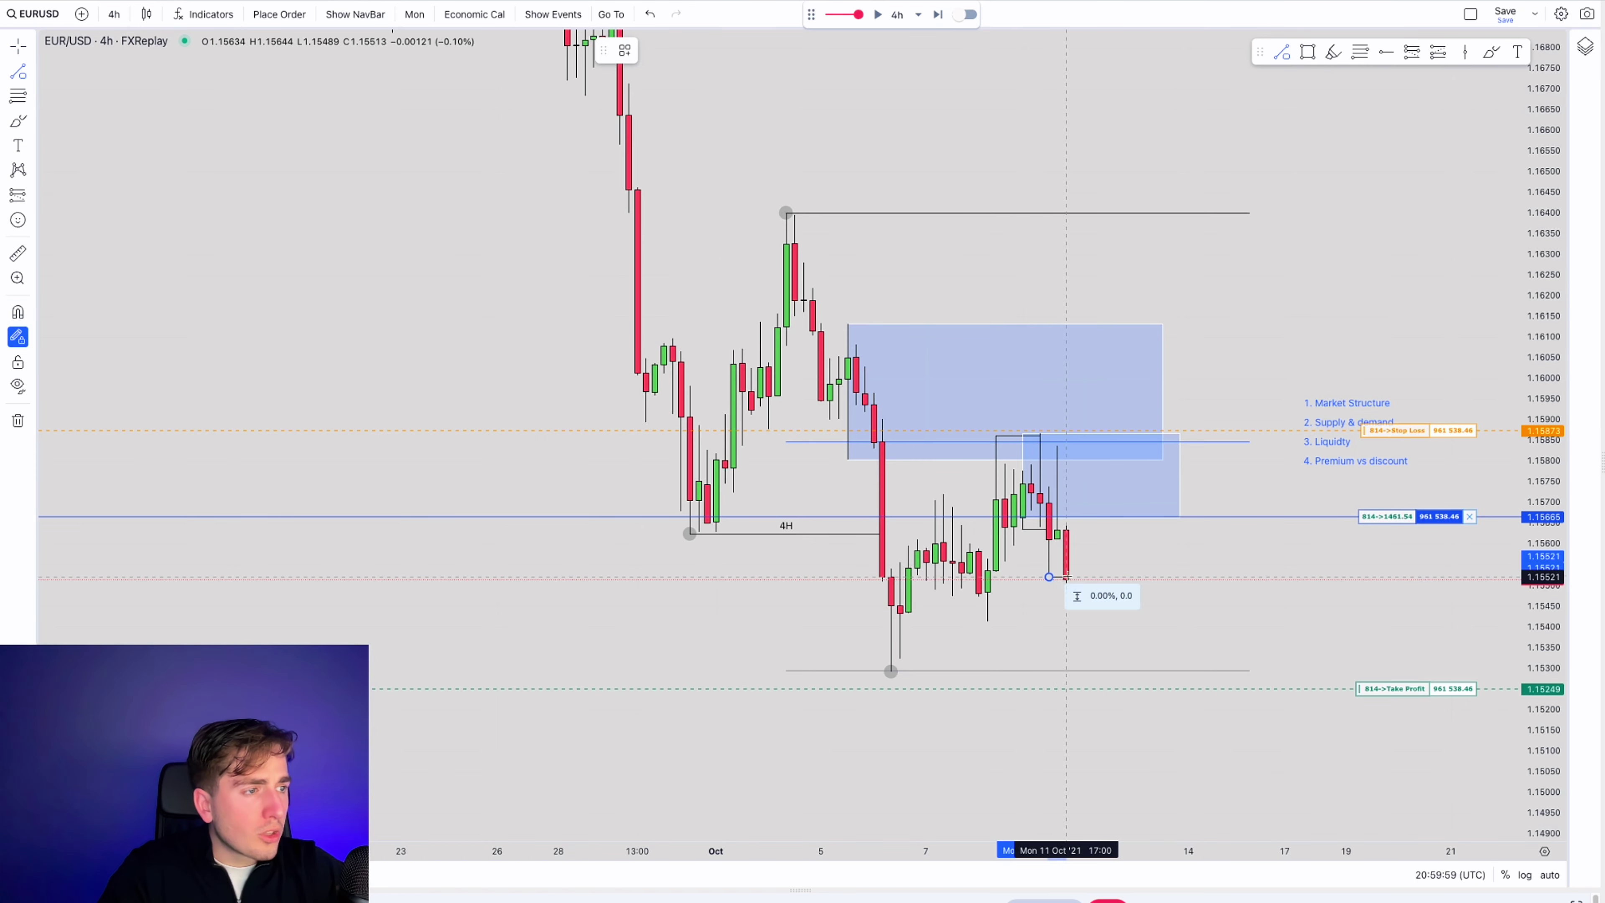
pyautogui.click(1068, 576)
pyautogui.moveTo(1212, 560); pyautogui.dragTo(1289, 465)
pyautogui.scroll(1, 1290, 465)
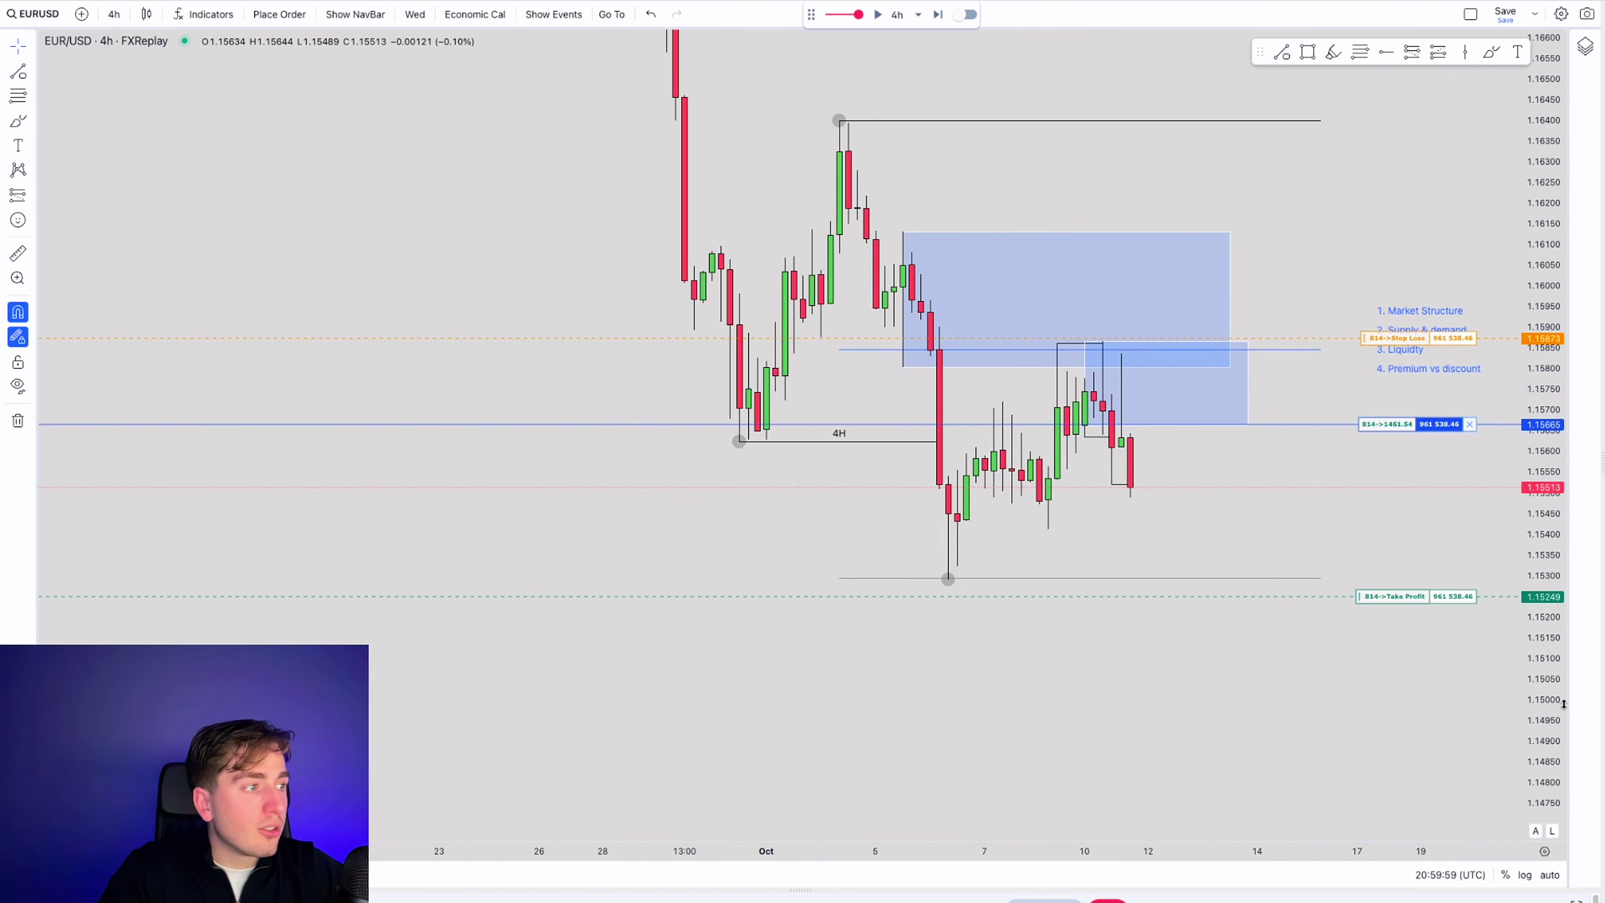
pyautogui.moveTo(1559, 703); pyautogui.dragTo(1545, 617)
pyautogui.moveTo(1302, 566); pyautogui.dragTo(1249, 608)
pyautogui.scroll(2, 1161, 574)
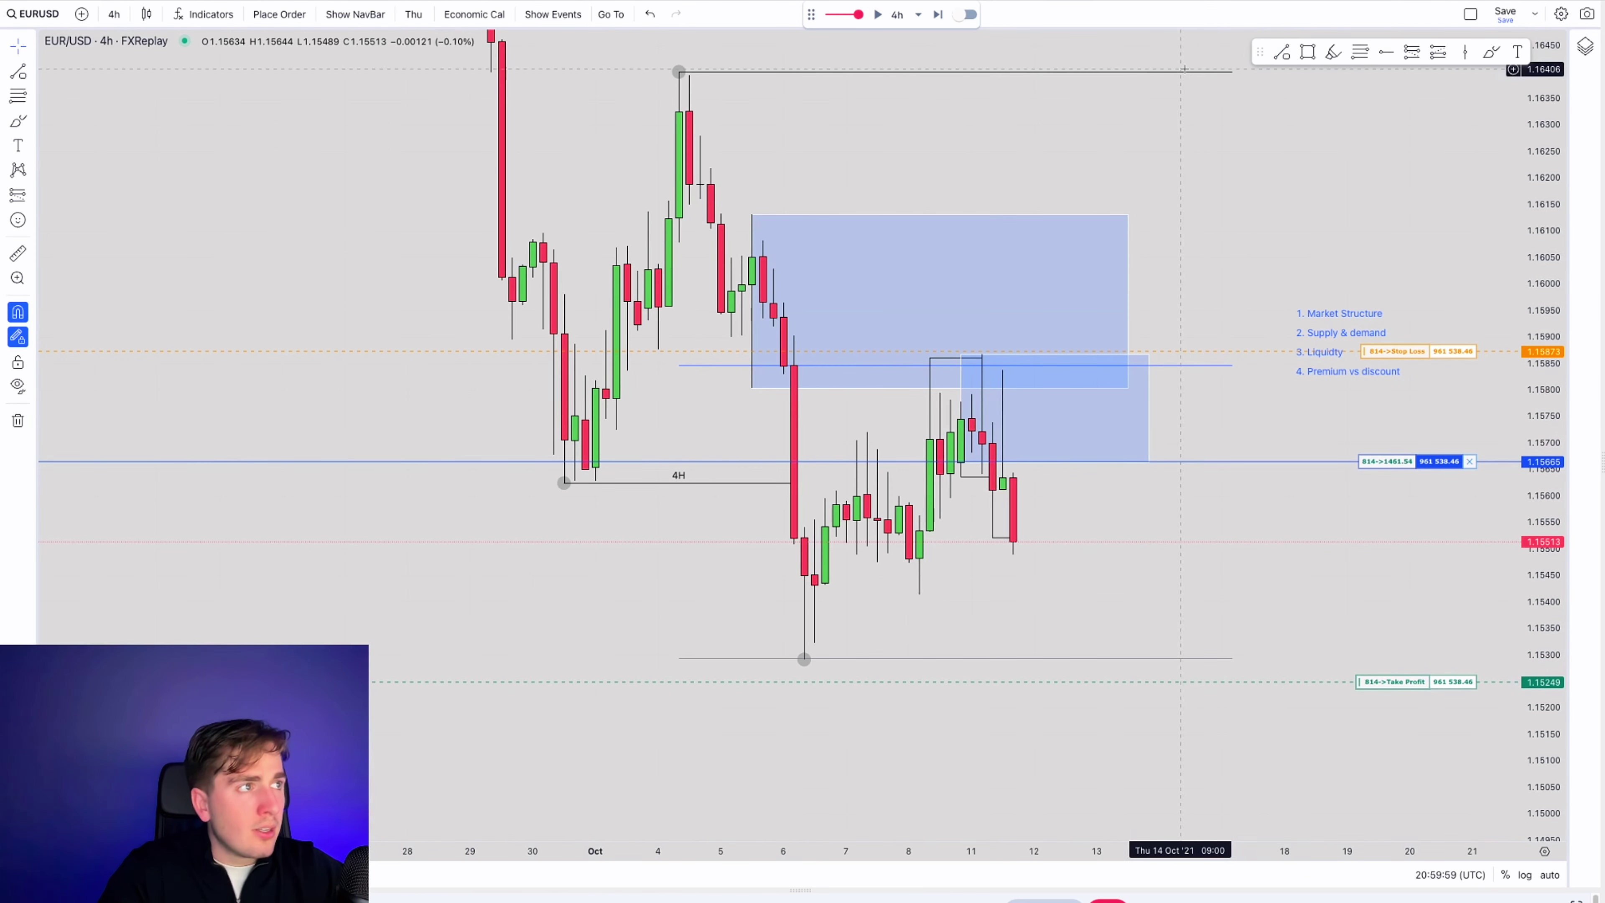
# - Draw a short horizontal line from the latest swing high to the right, undoing a stray step
pyautogui.click(1281, 51)
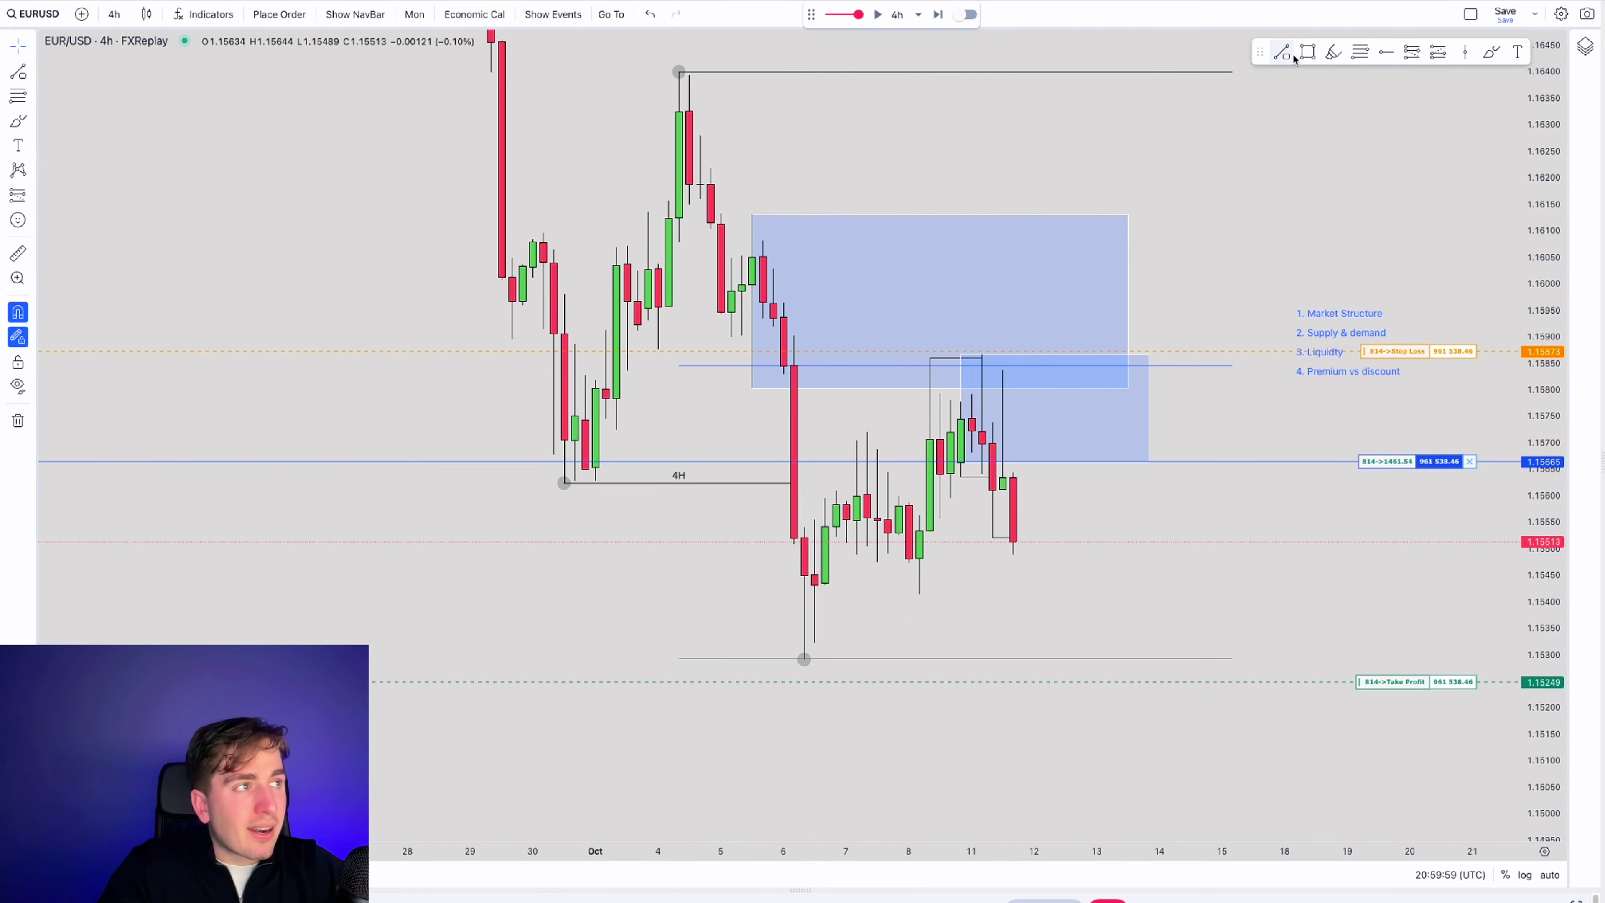
pyautogui.click(1002, 377)
pyautogui.click(1117, 375)
pyautogui.click(1219, 250)
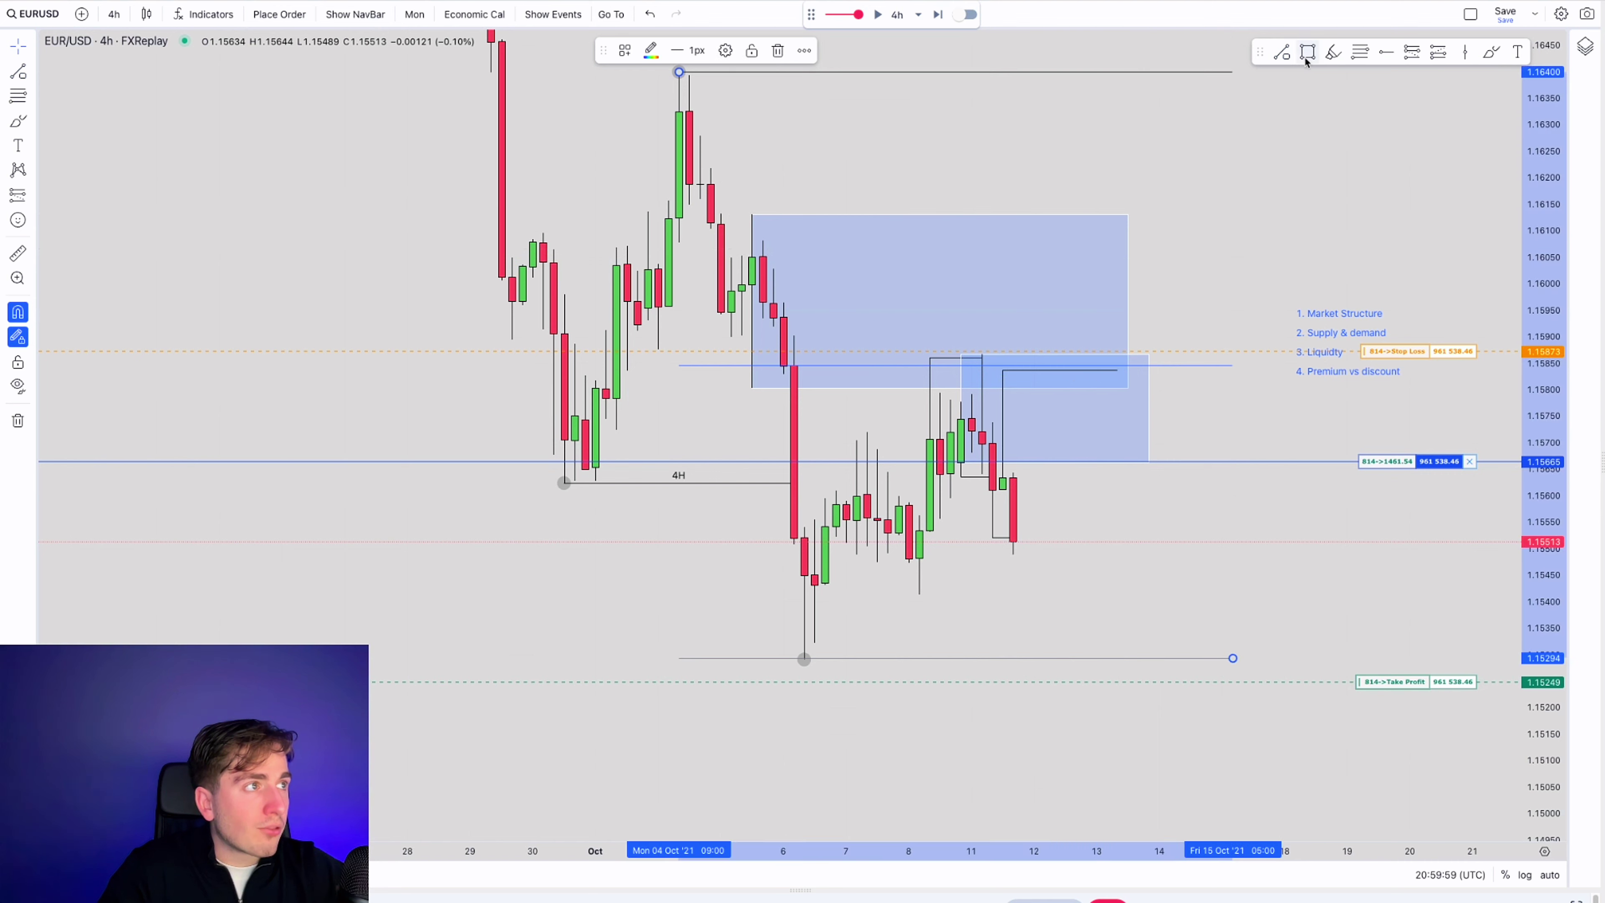
pyautogui.click(1331, 50)
pyautogui.click(1001, 374)
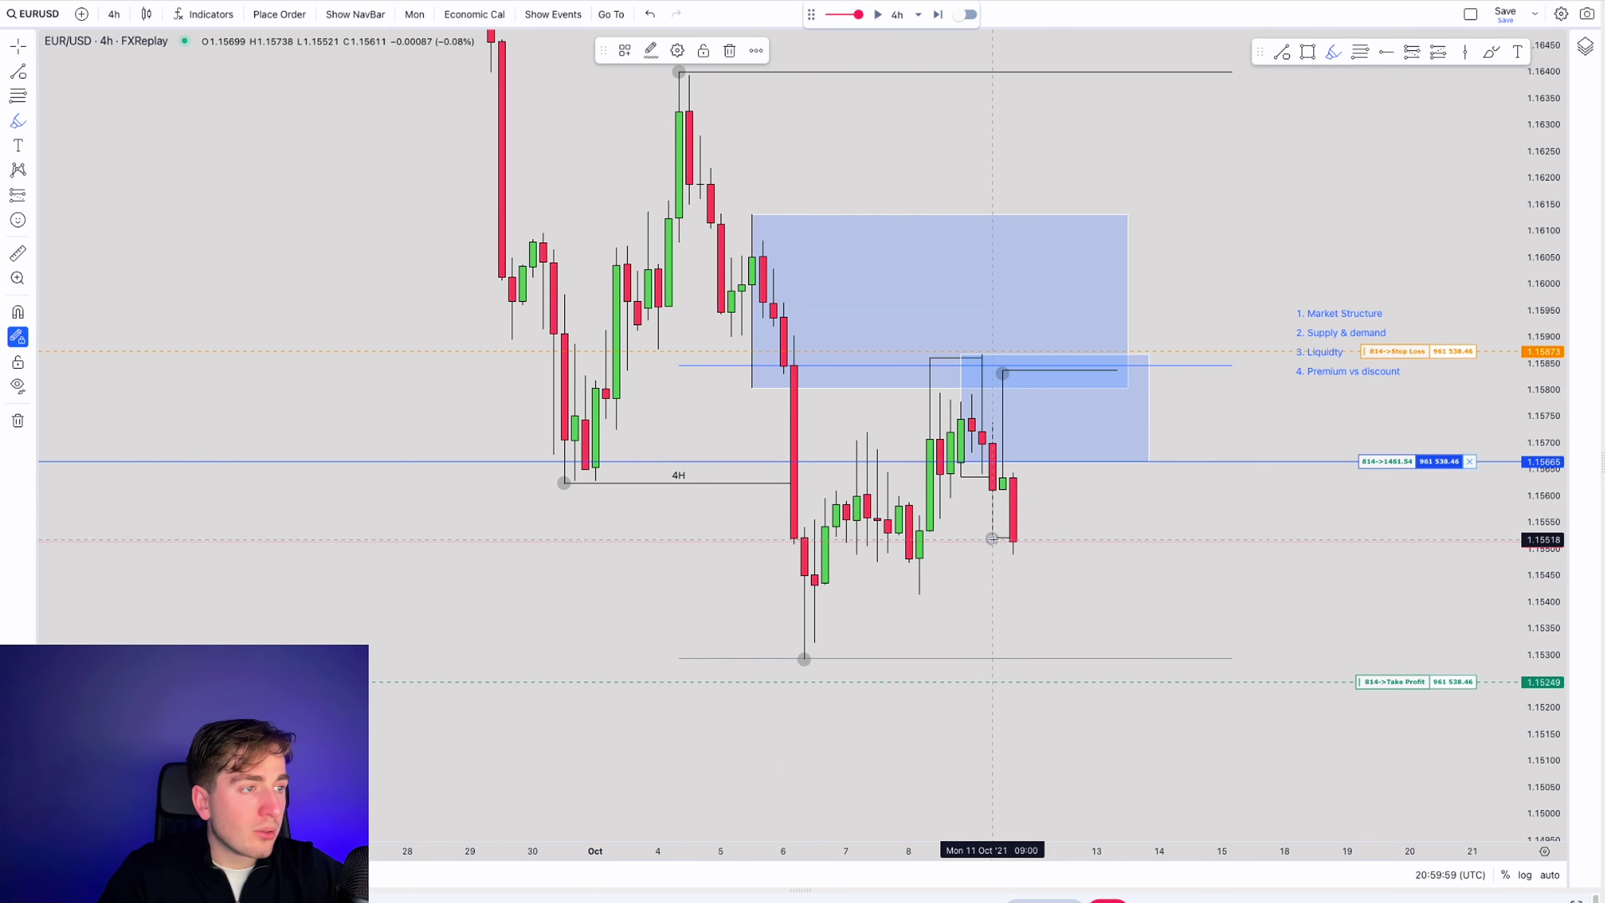
pyautogui.hotkey('ctrl', 'z')
# - Draw a new blue zone from about 1.1578 to 1.1561, undoing a sketched path
pyautogui.click(1307, 51)
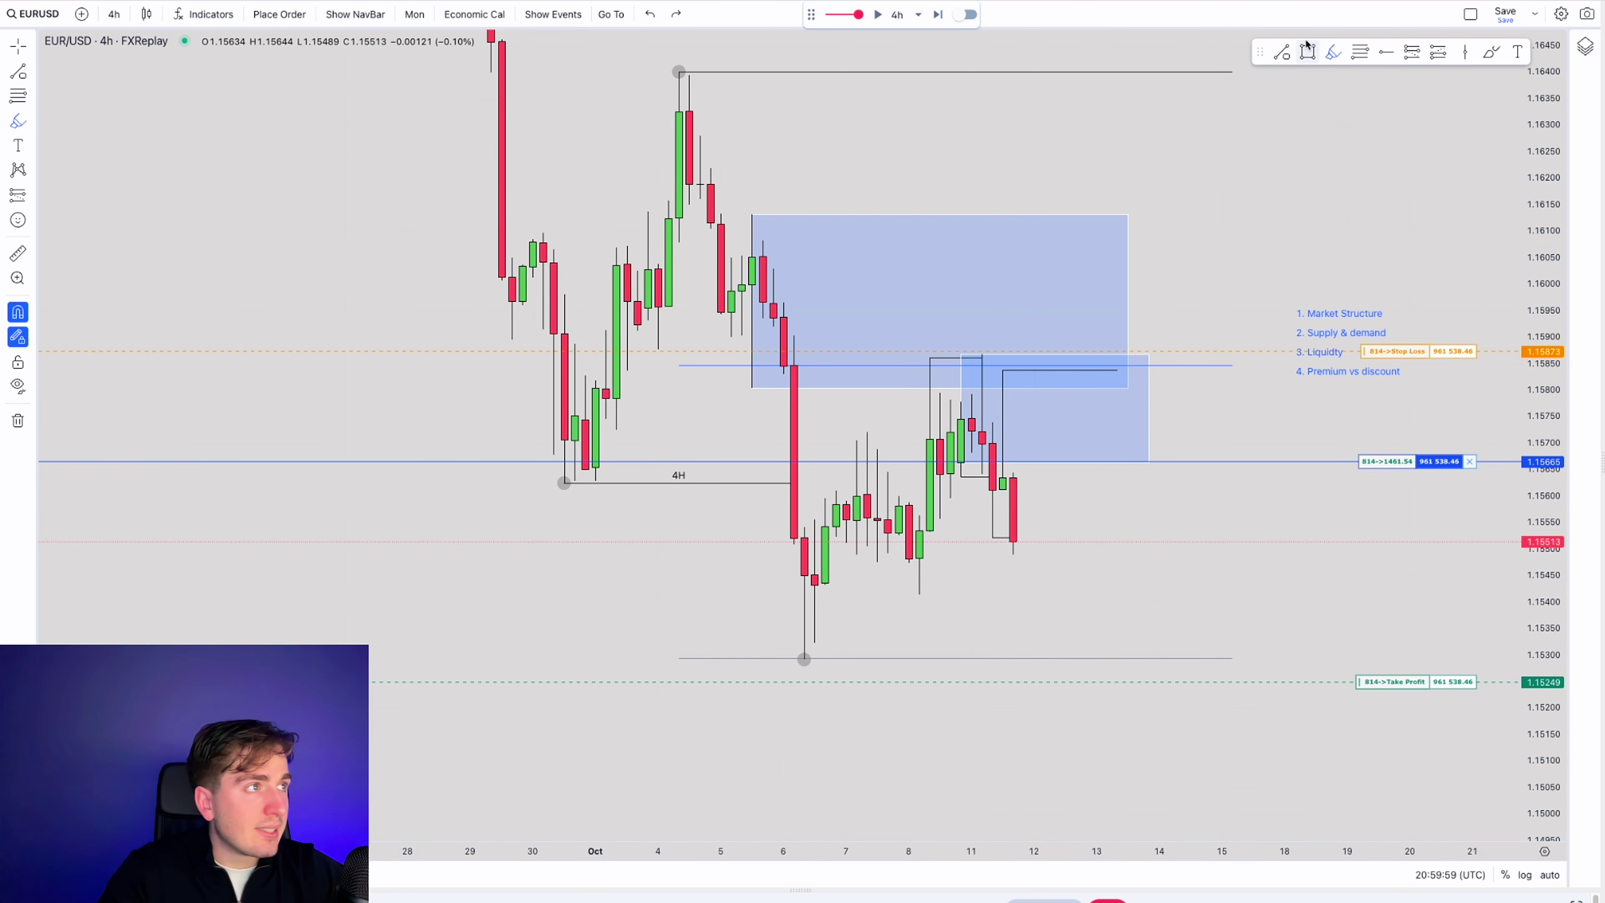
pyautogui.moveTo(1002, 490)
pyautogui.mouseDown()
pyautogui.moveTo(1236, 395)
pyautogui.moveTo(1243, 370)
pyautogui.mouseUp()
pyautogui.click(992, 539)
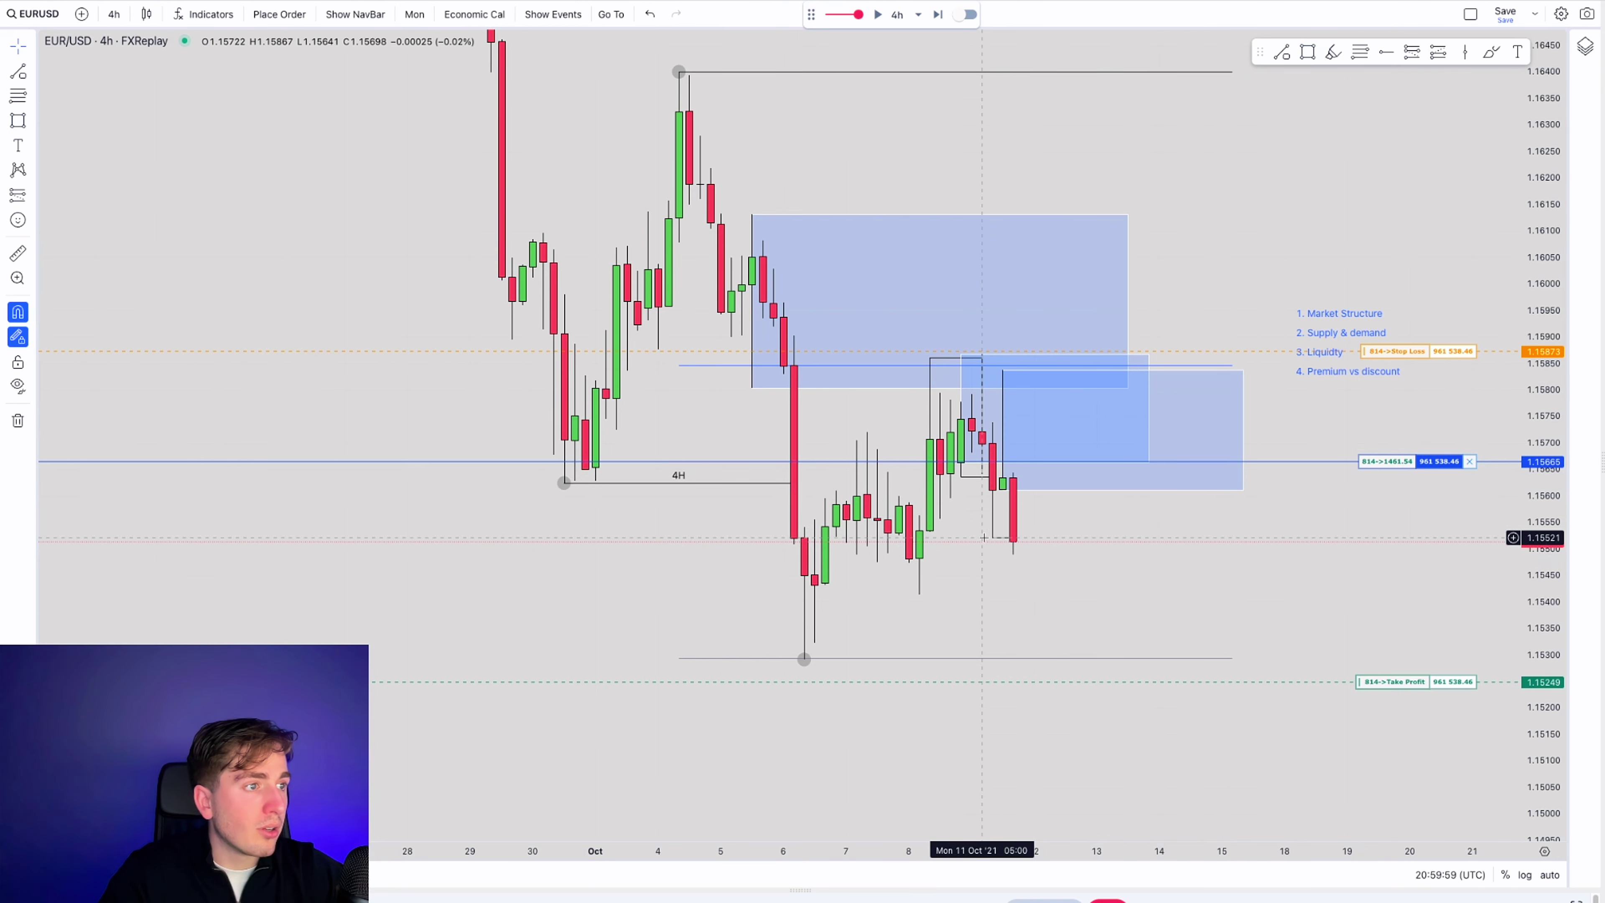
pyautogui.click(1334, 53)
pyautogui.moveTo(1011, 528)
pyautogui.mouseDown()
pyautogui.moveTo(1027, 575)
pyautogui.moveTo(1087, 447)
pyautogui.moveTo(1146, 698)
pyautogui.moveTo(1153, 638)
pyautogui.mouseUp()
pyautogui.hotkey('ctrl', 'z')
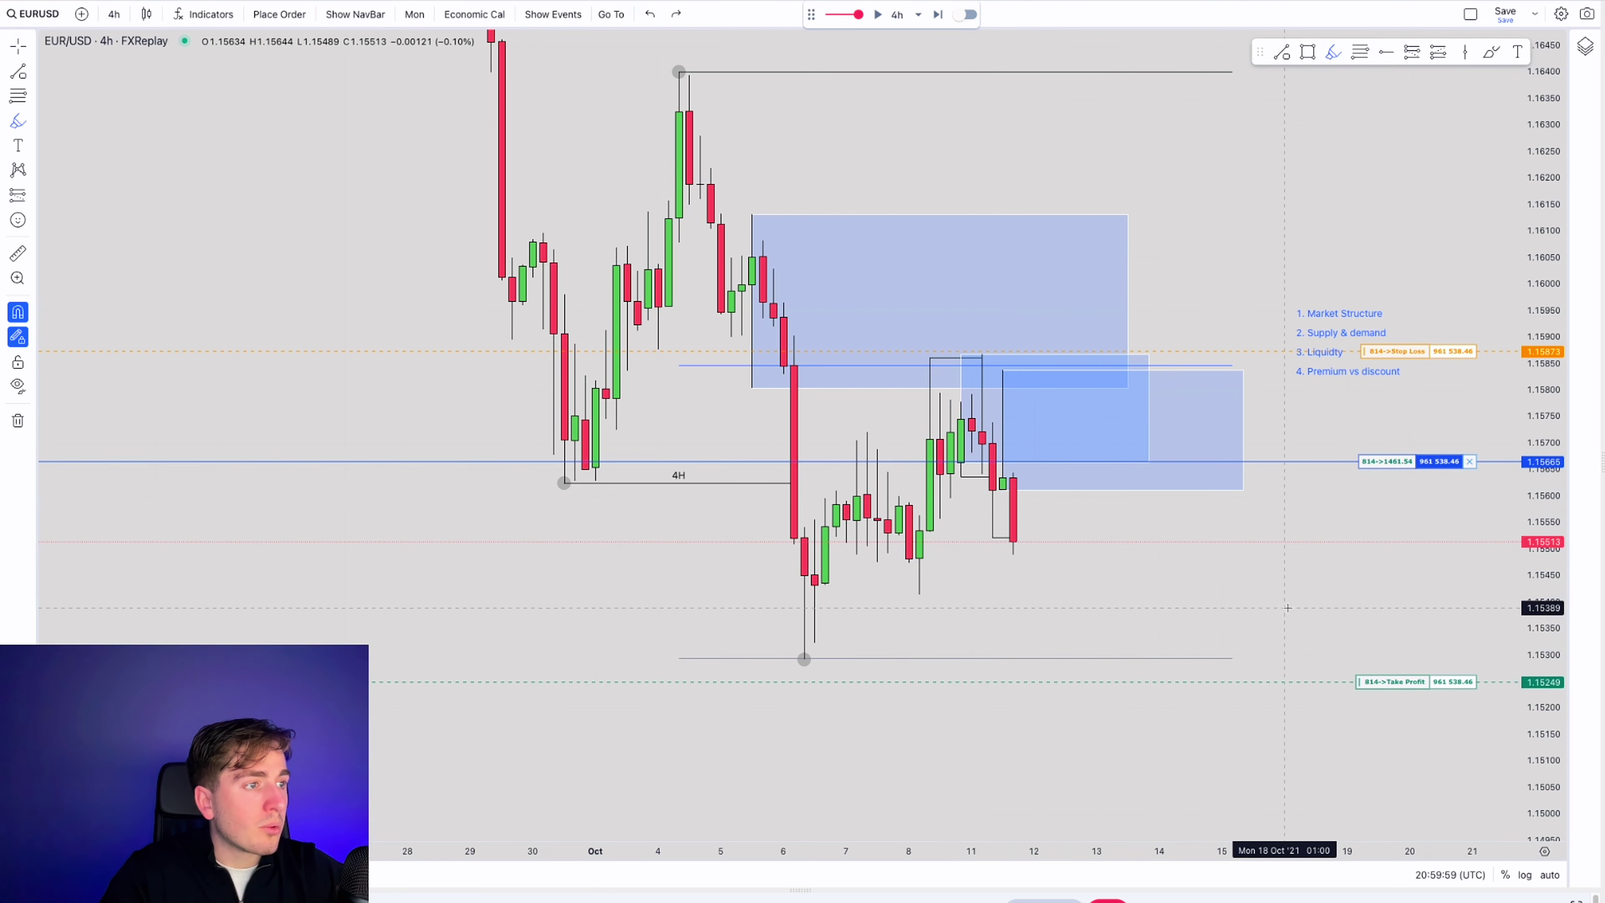
# - Step the replay forward three 4h candles, rescaling the price axis, as price rebounds to 1.1562
pyautogui.click(935, 16)
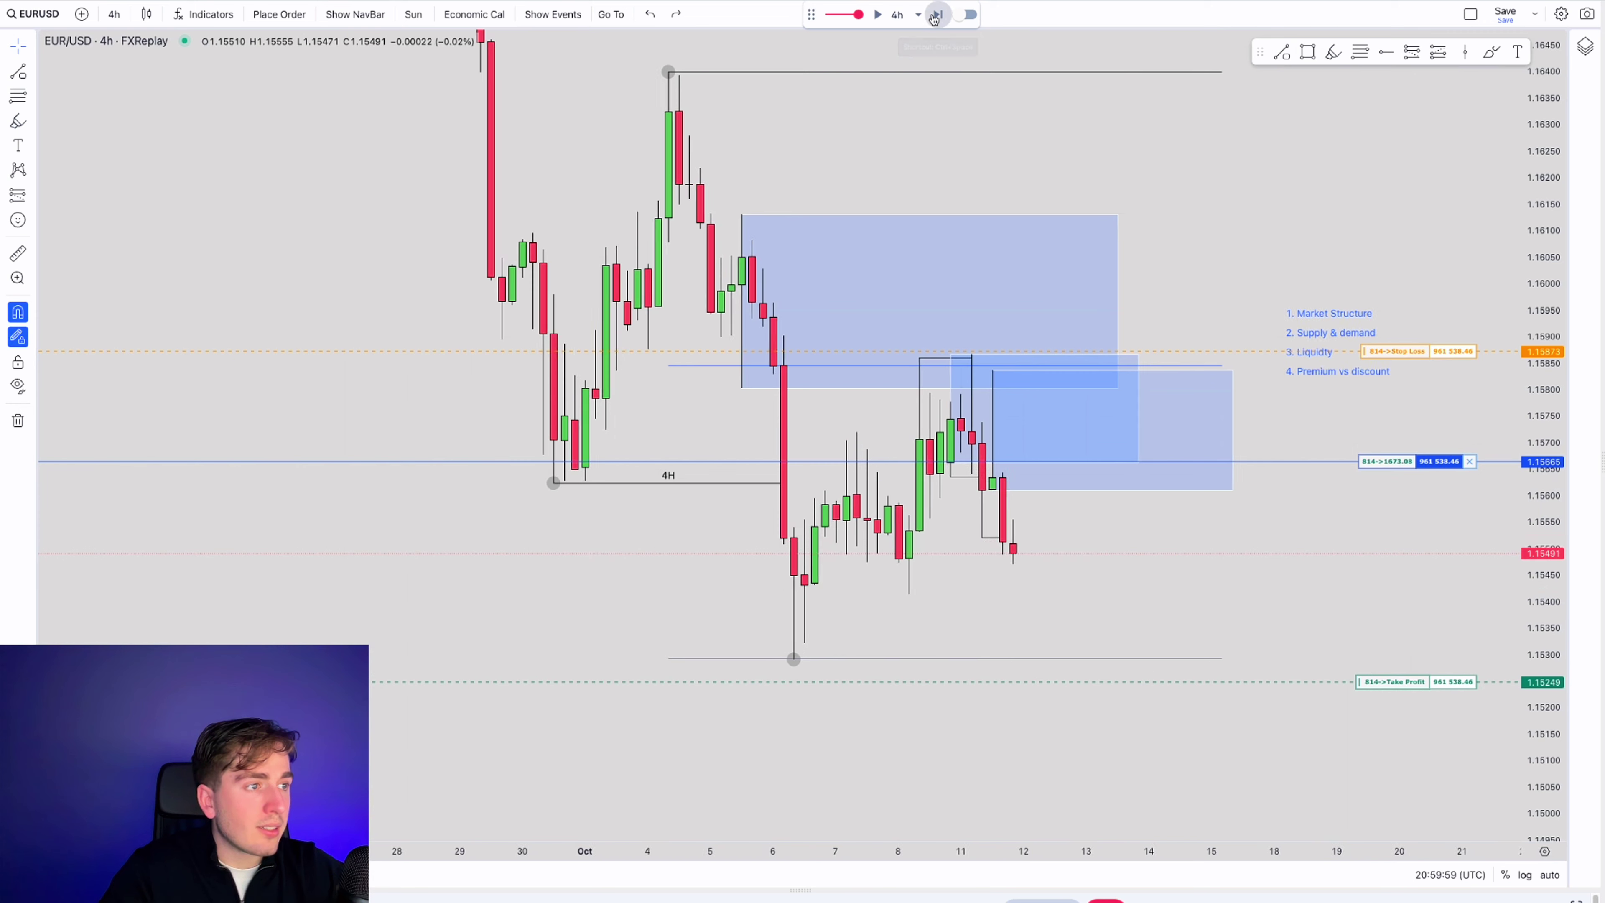
pyautogui.click(935, 16)
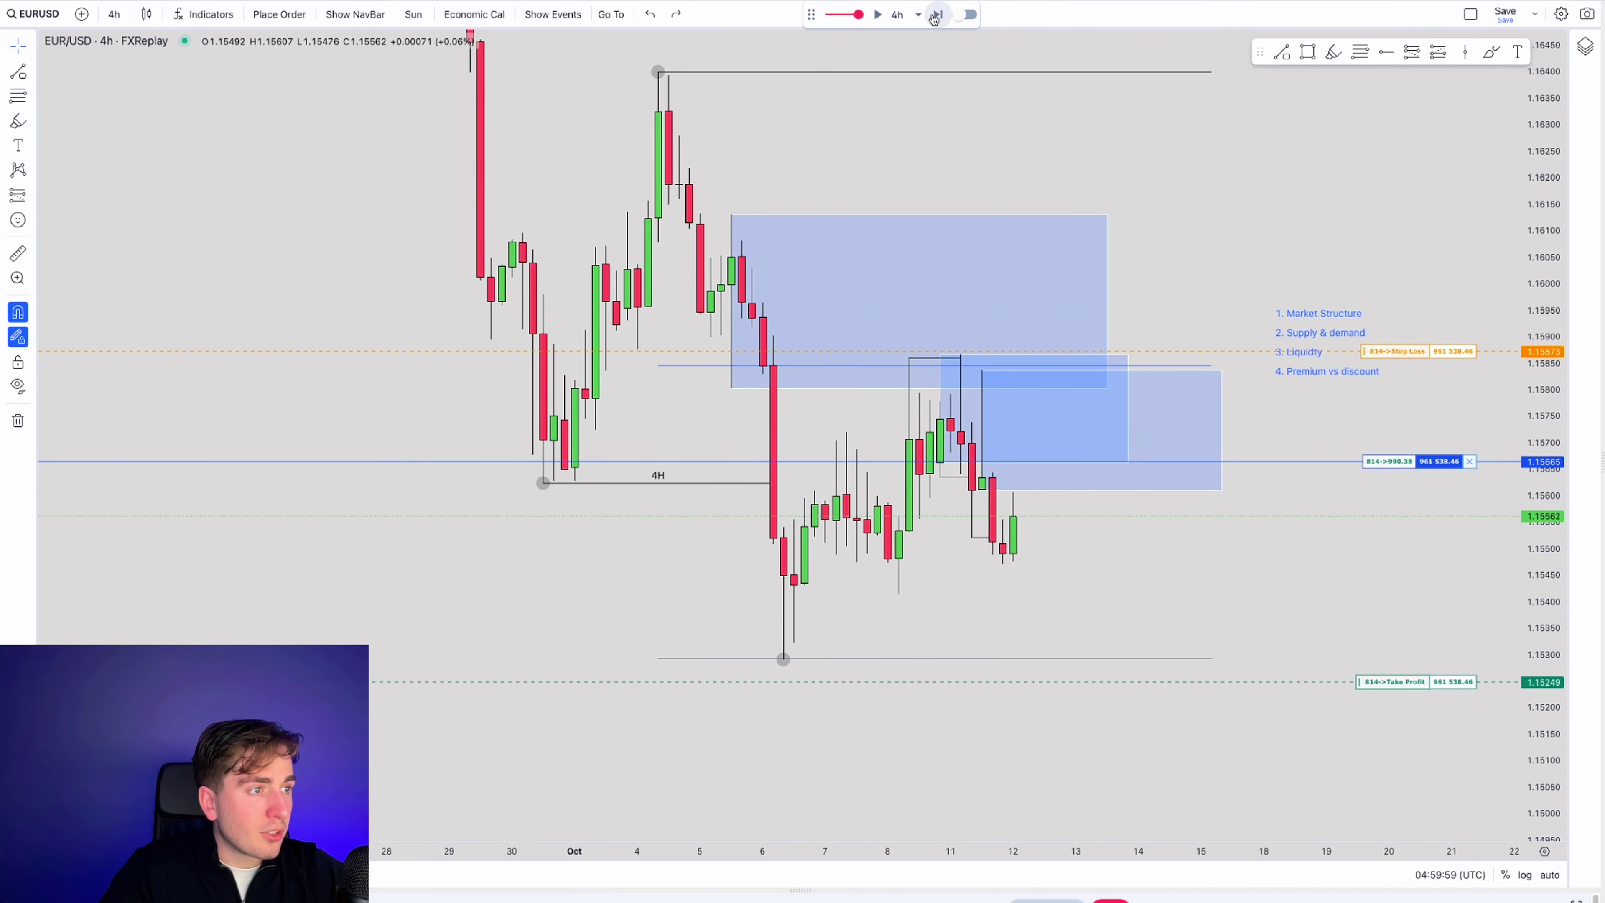
pyautogui.moveTo(1556, 800)
pyautogui.mouseDown()
pyautogui.moveTo(1545, 759)
pyautogui.moveTo(1541, 779)
pyautogui.mouseUp()
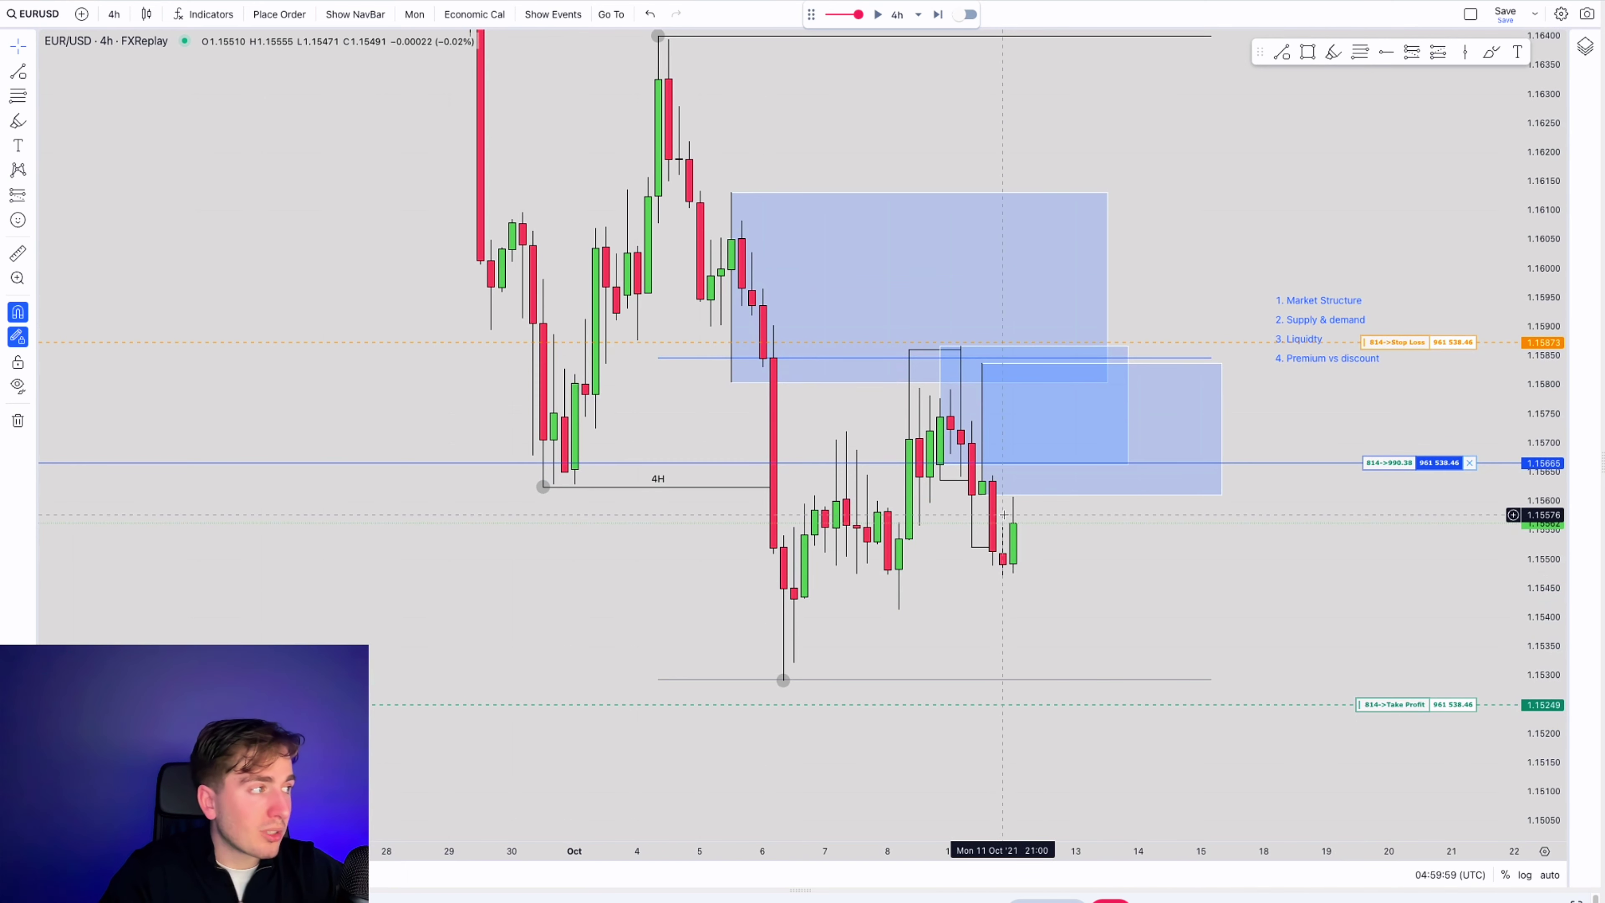
pyautogui.click(929, 18)
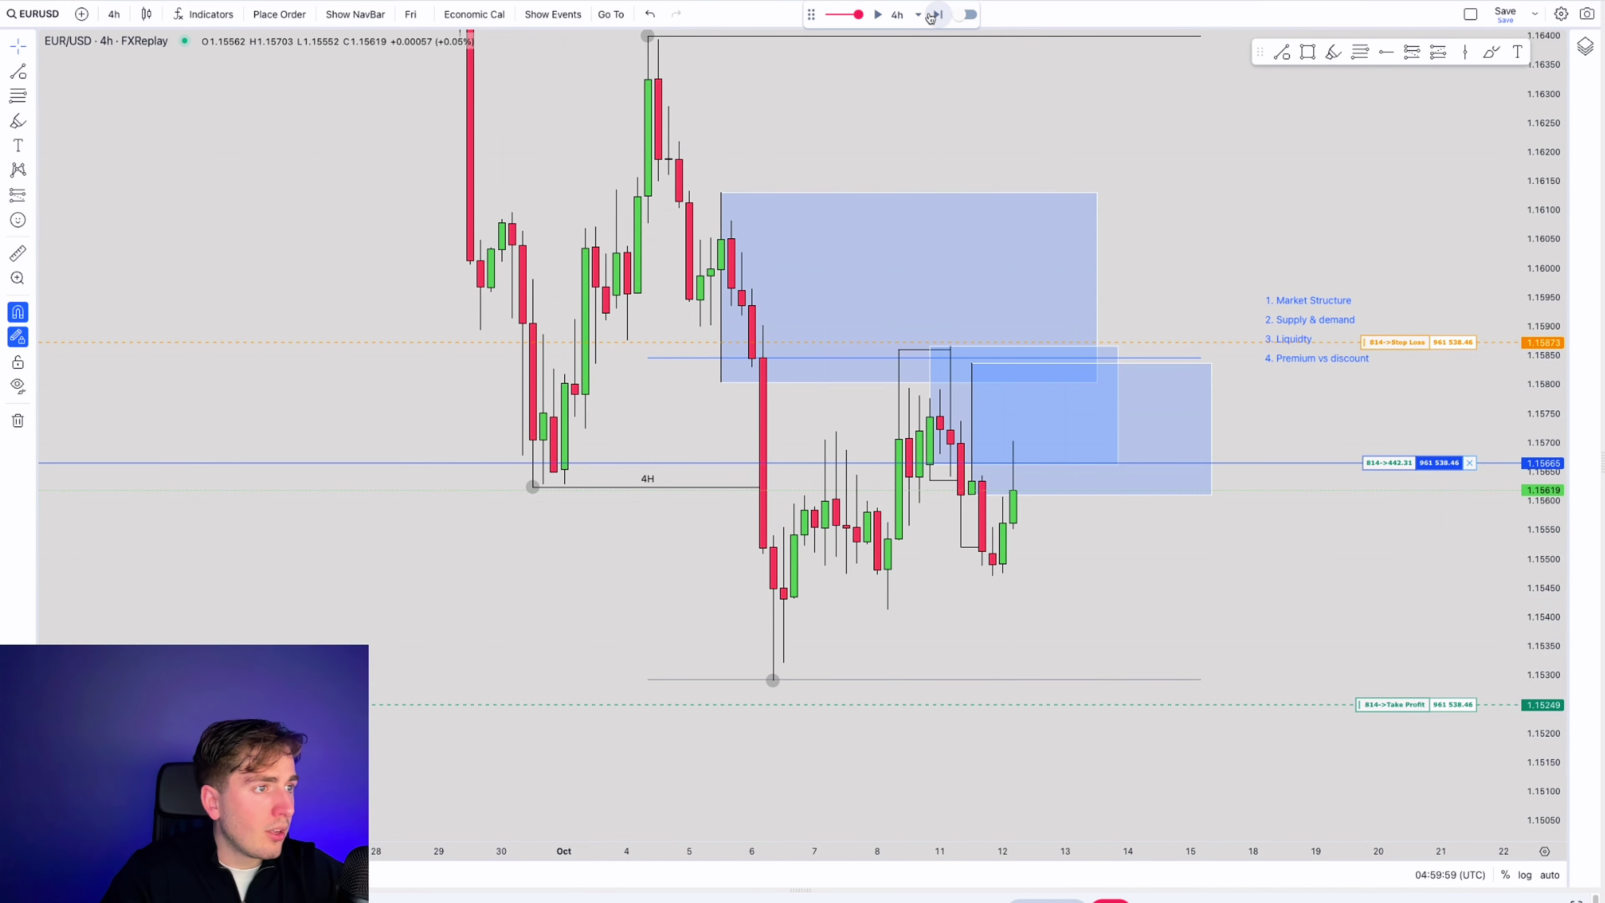
pyautogui.scroll(-1, 1106, 494)
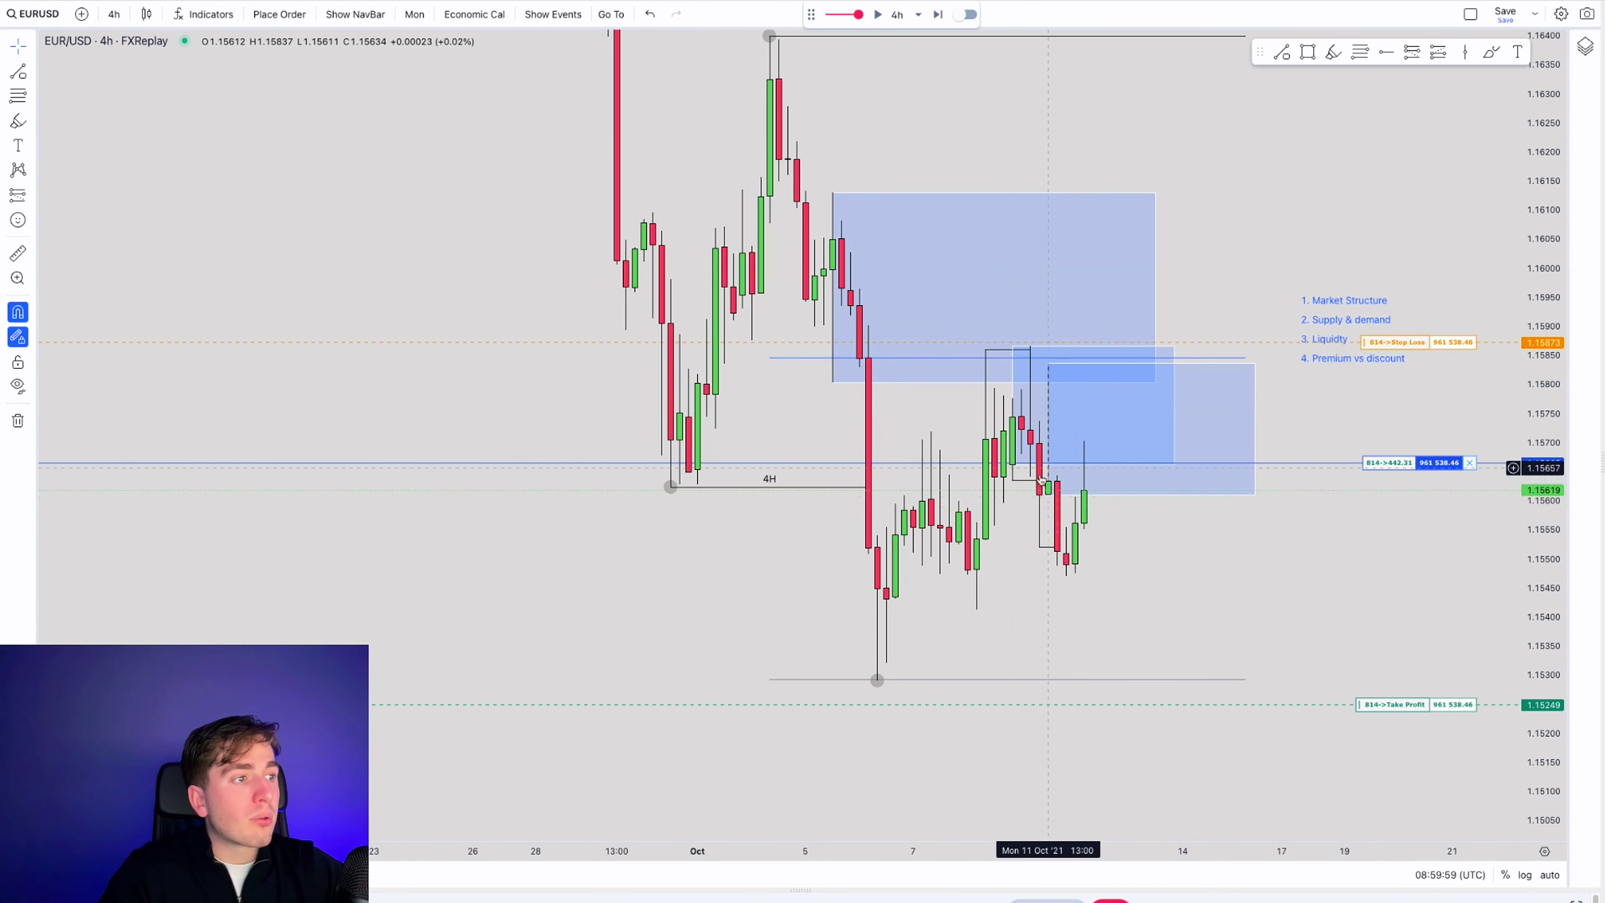
pyautogui.click(1437, 53)
pyautogui.click(1084, 495)
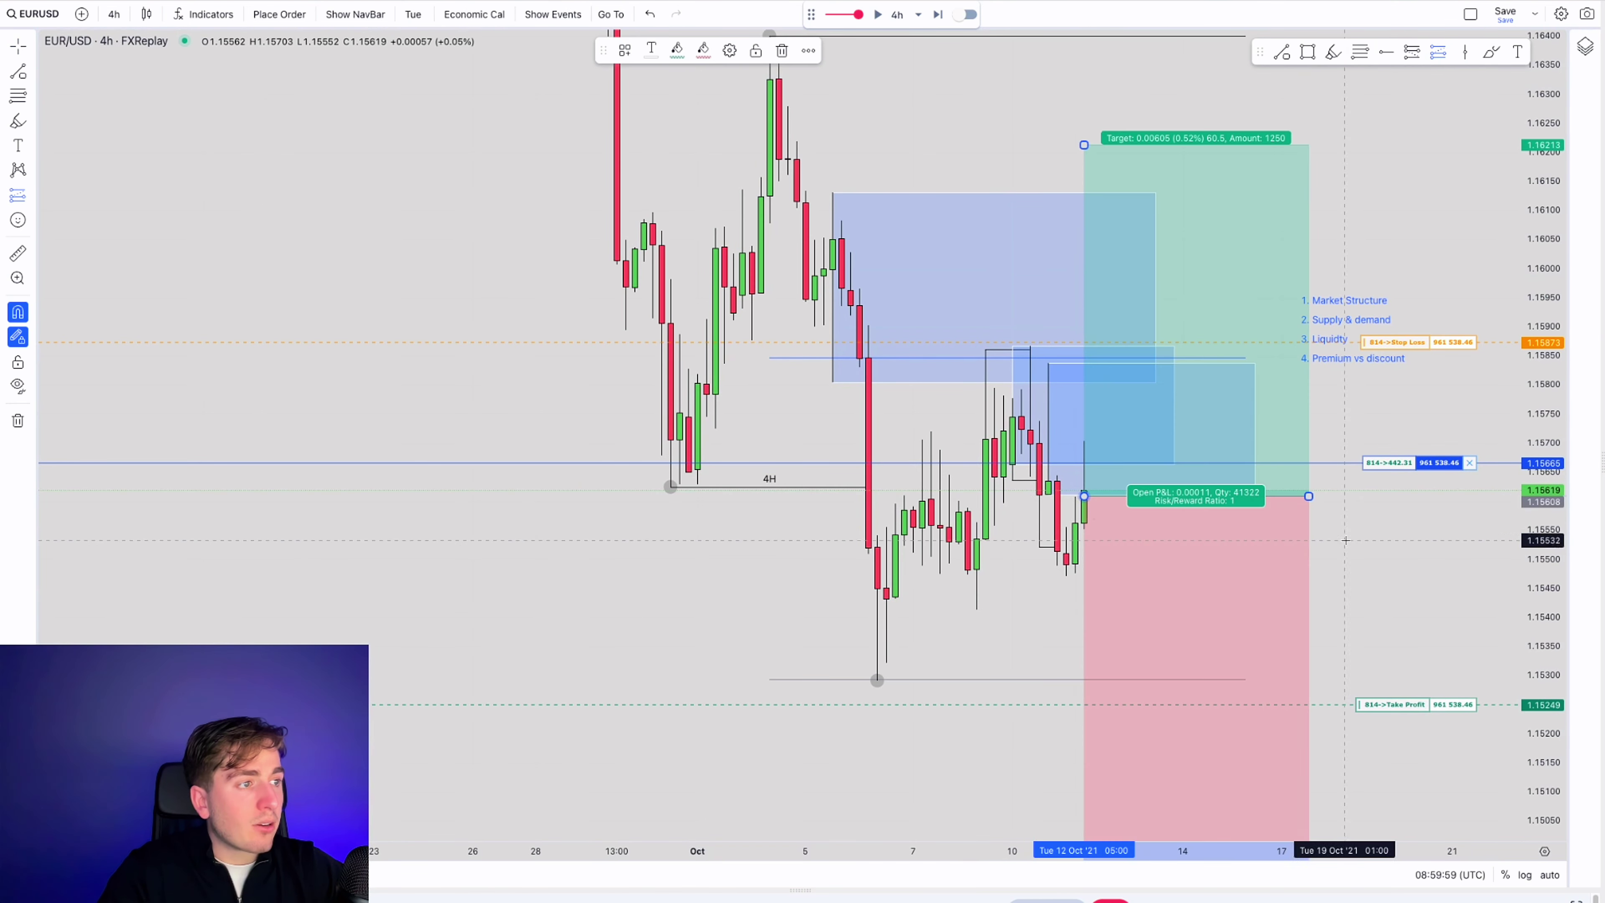
pyautogui.press('Delete')
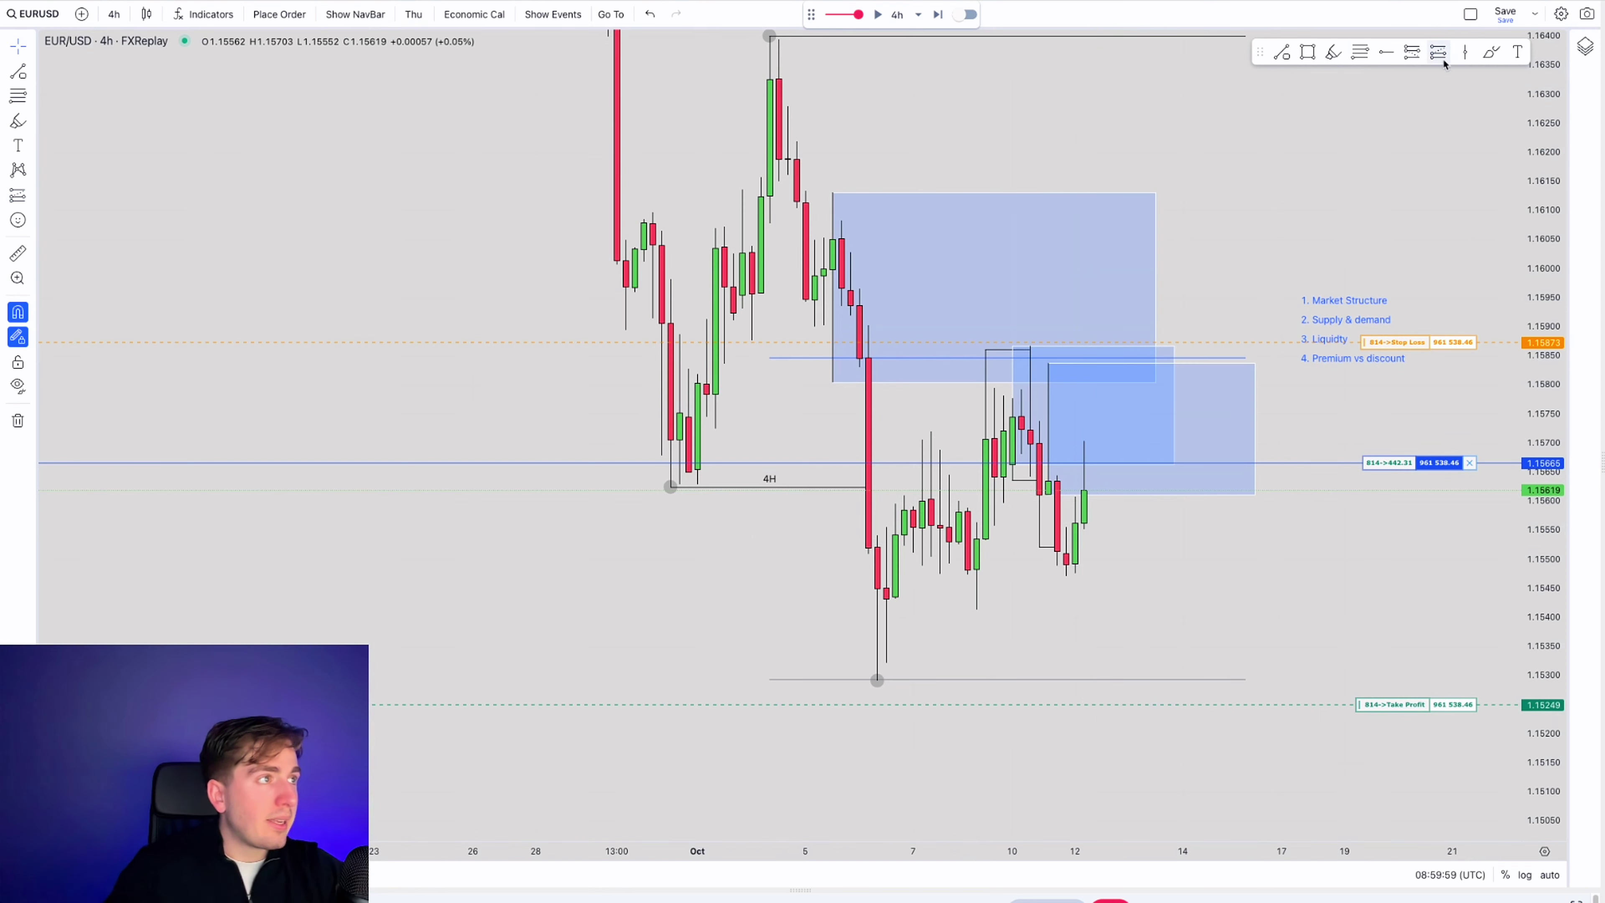
pyautogui.press('ctrl')
pyautogui.click(1083, 495)
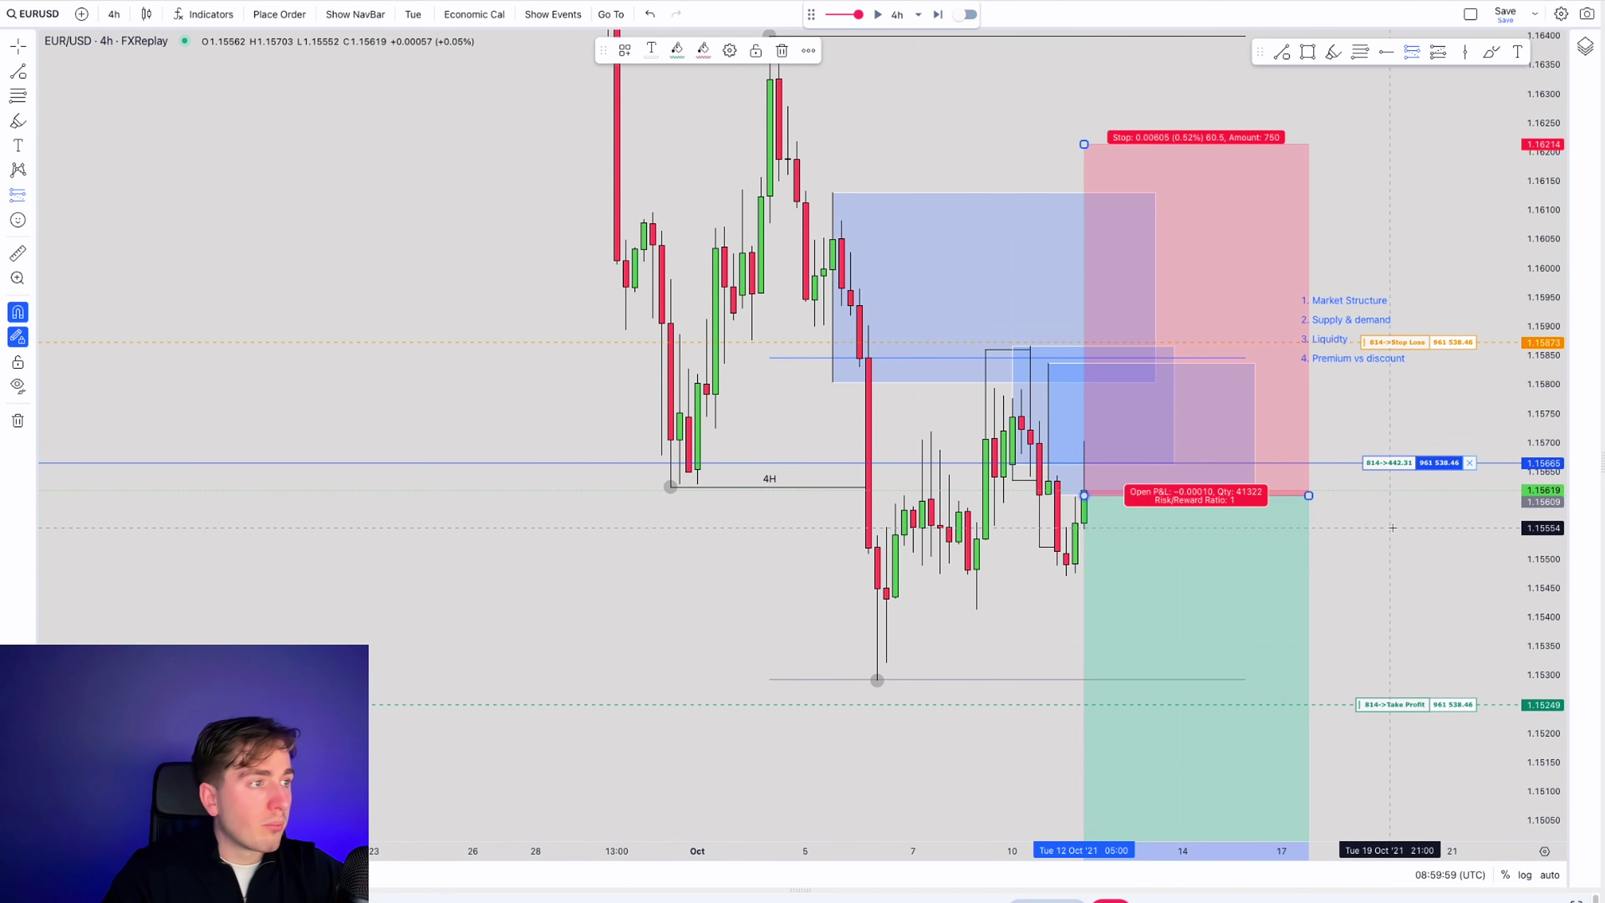
pyautogui.moveTo(1084, 147); pyautogui.dragTo(1083, 347)
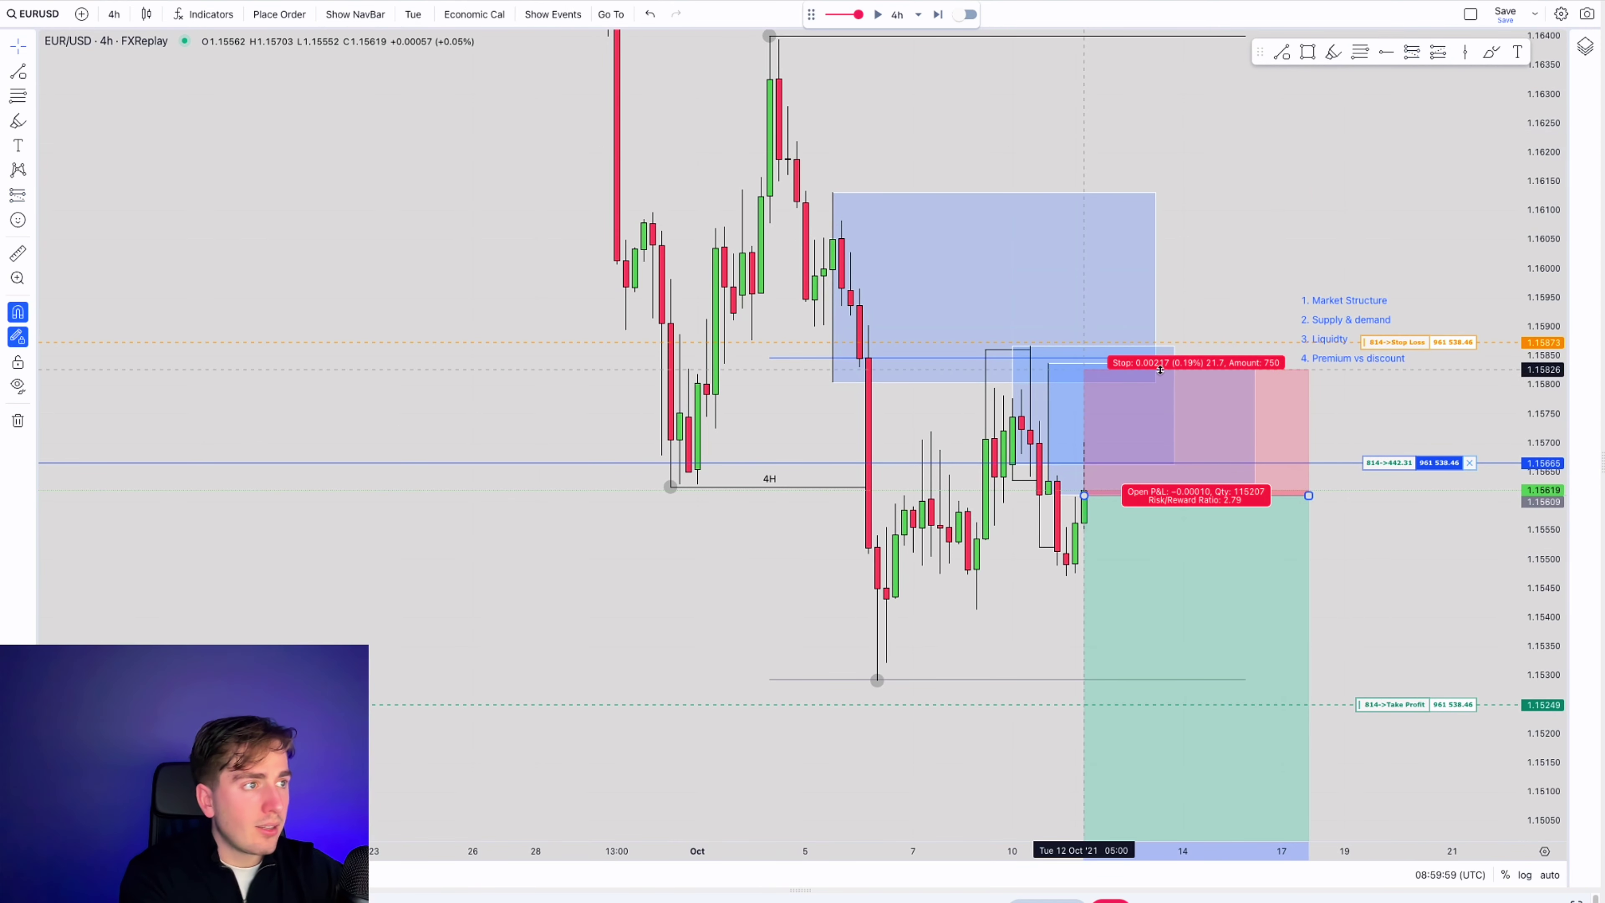
pyautogui.press('Delete')
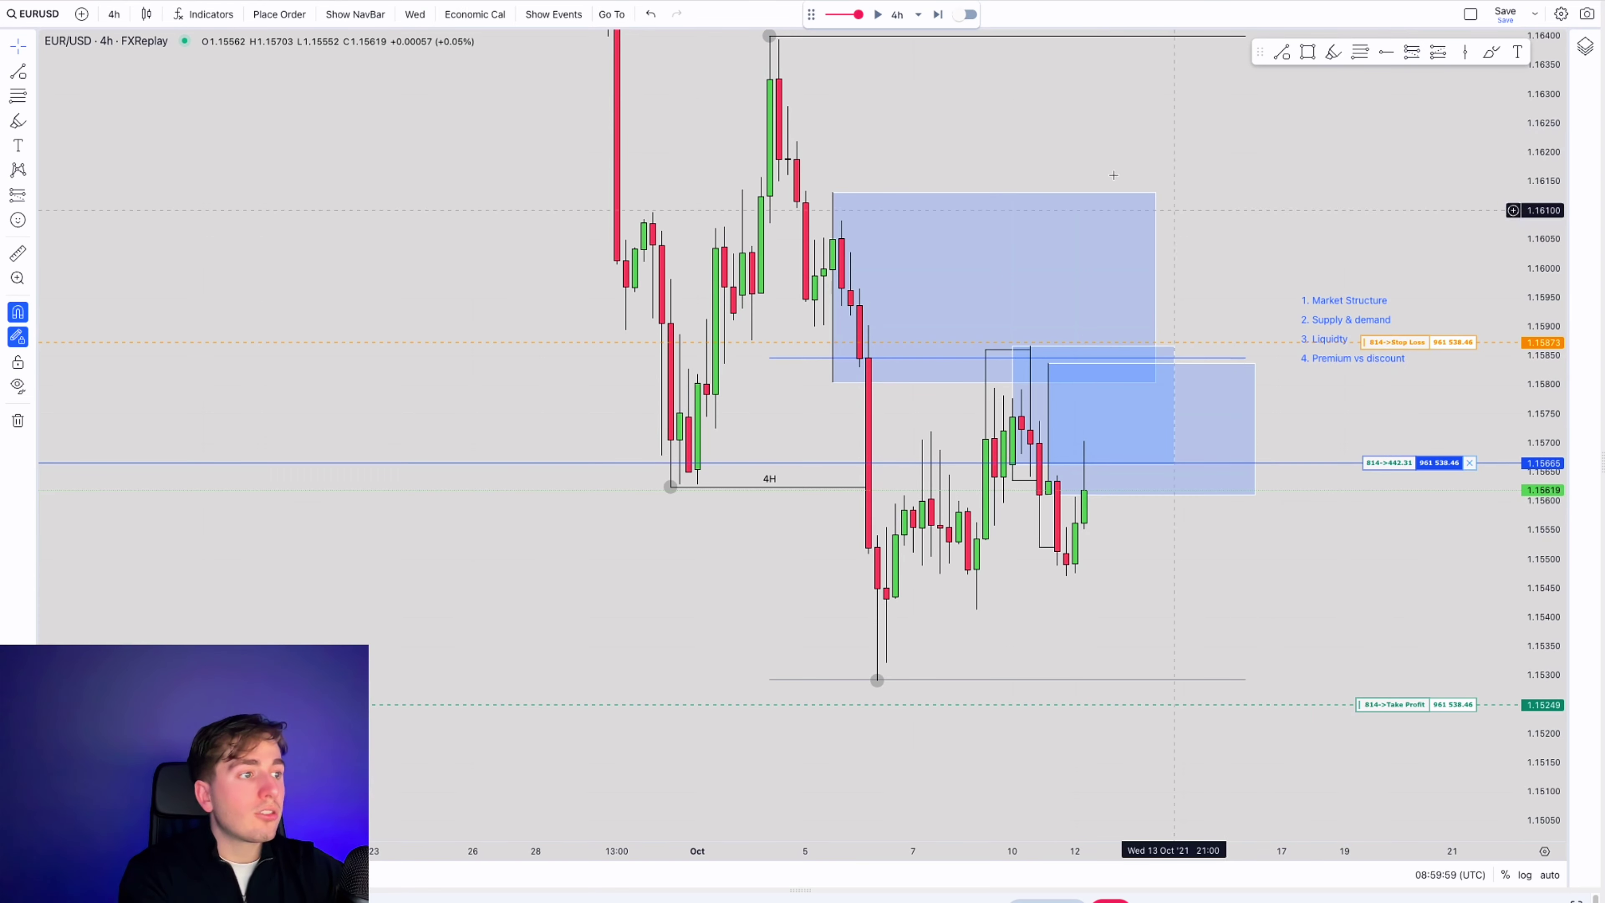
pyautogui.click(113, 14)
# - Switch the chart to 15-minute candles, stretching the price scale and panning toward earlier price action
pyautogui.click(160, 124)
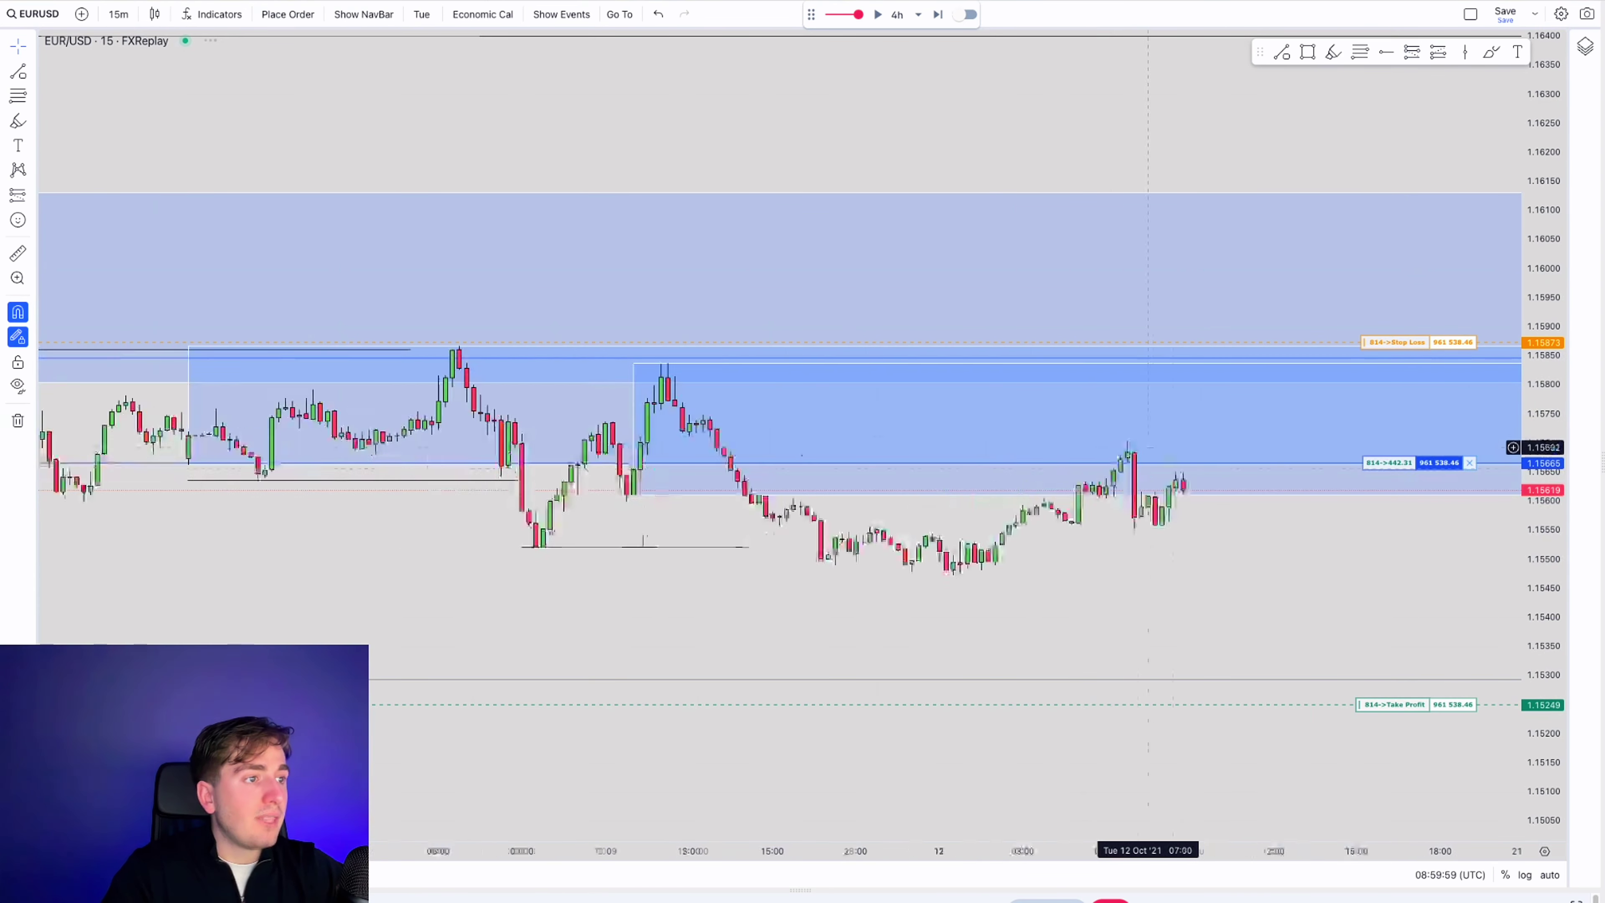
pyautogui.scroll(-6, 1147, 447)
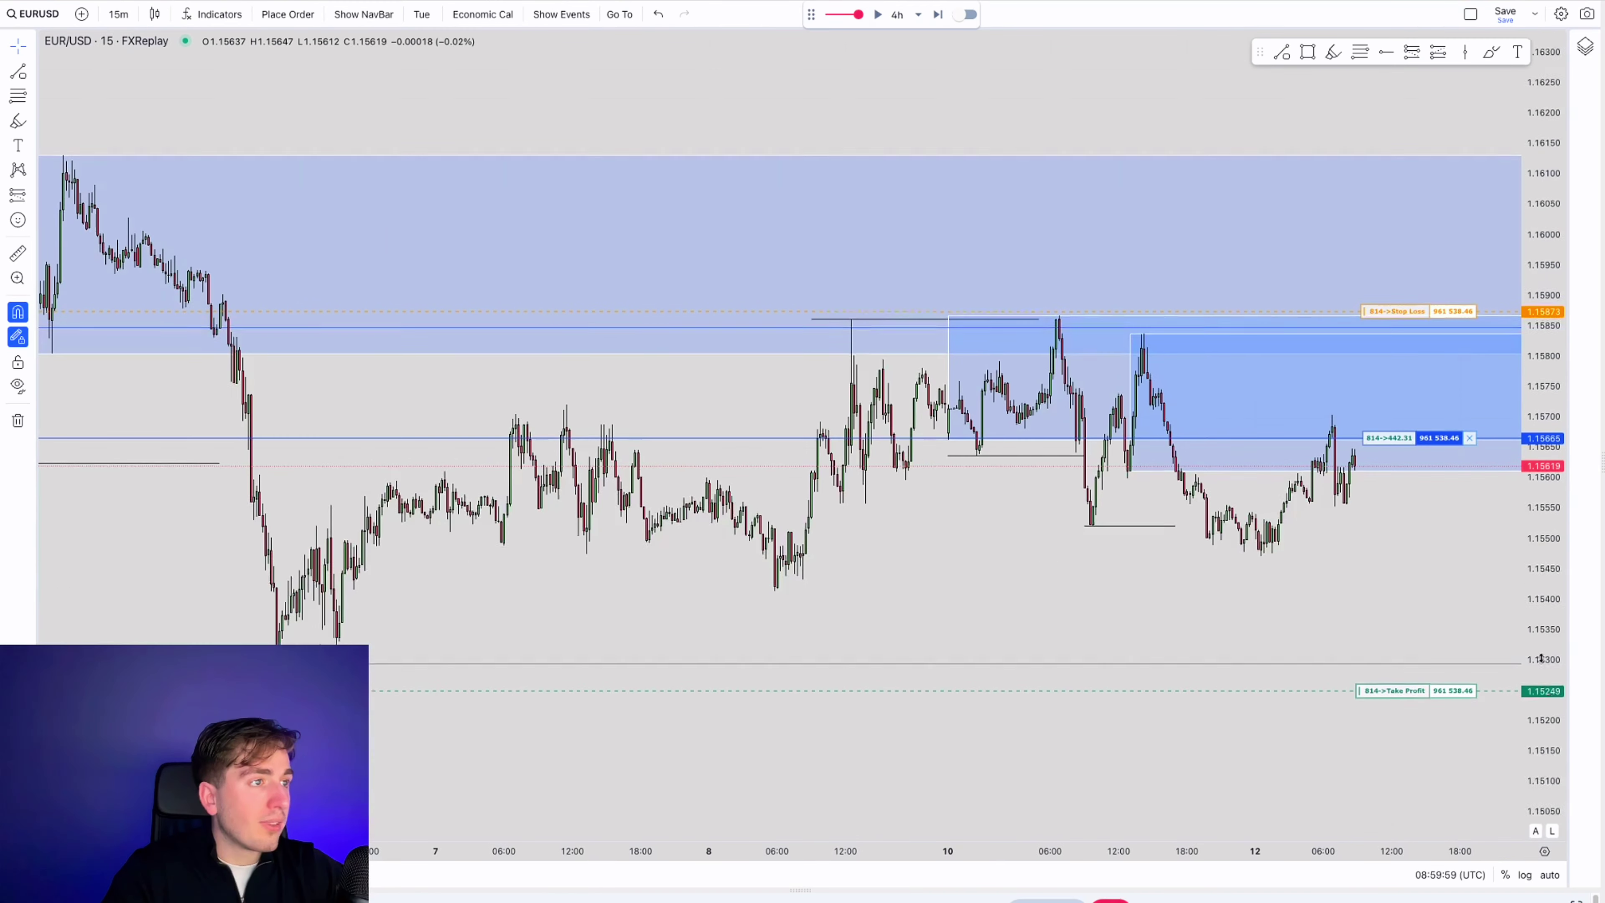
pyautogui.moveTo(1545, 679); pyautogui.dragTo(1544, 557)
pyautogui.scroll(3, 1320, 551)
pyautogui.moveTo(1190, 599); pyautogui.dragTo(1114, 573)
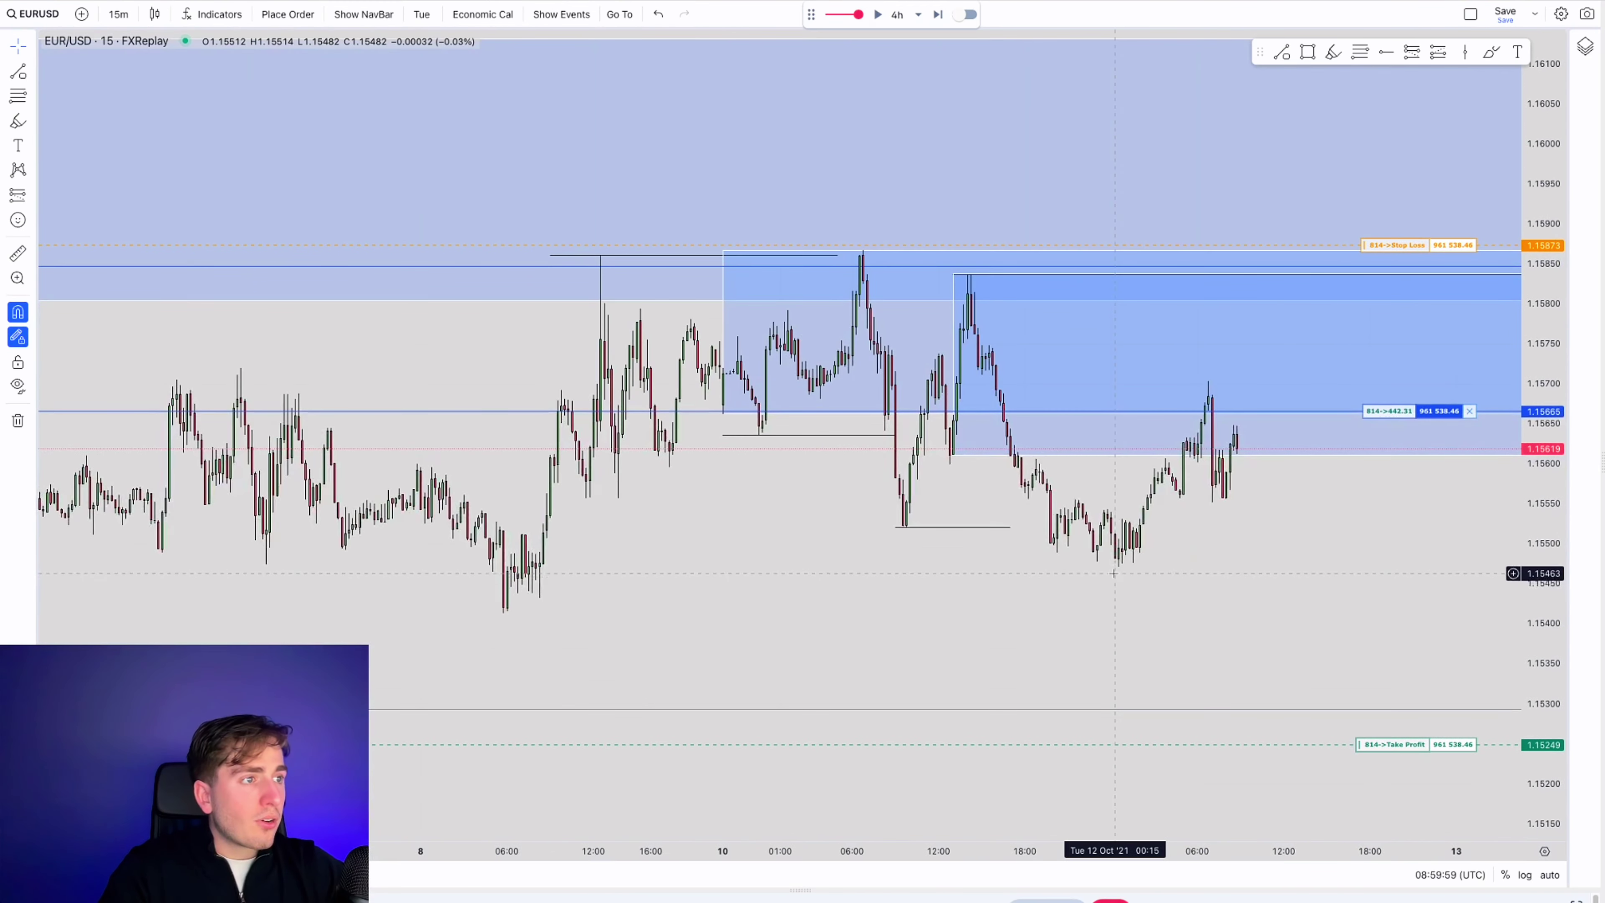
pyautogui.scroll(2, 1113, 574)
pyautogui.moveTo(1545, 654); pyautogui.dragTo(1535, 573)
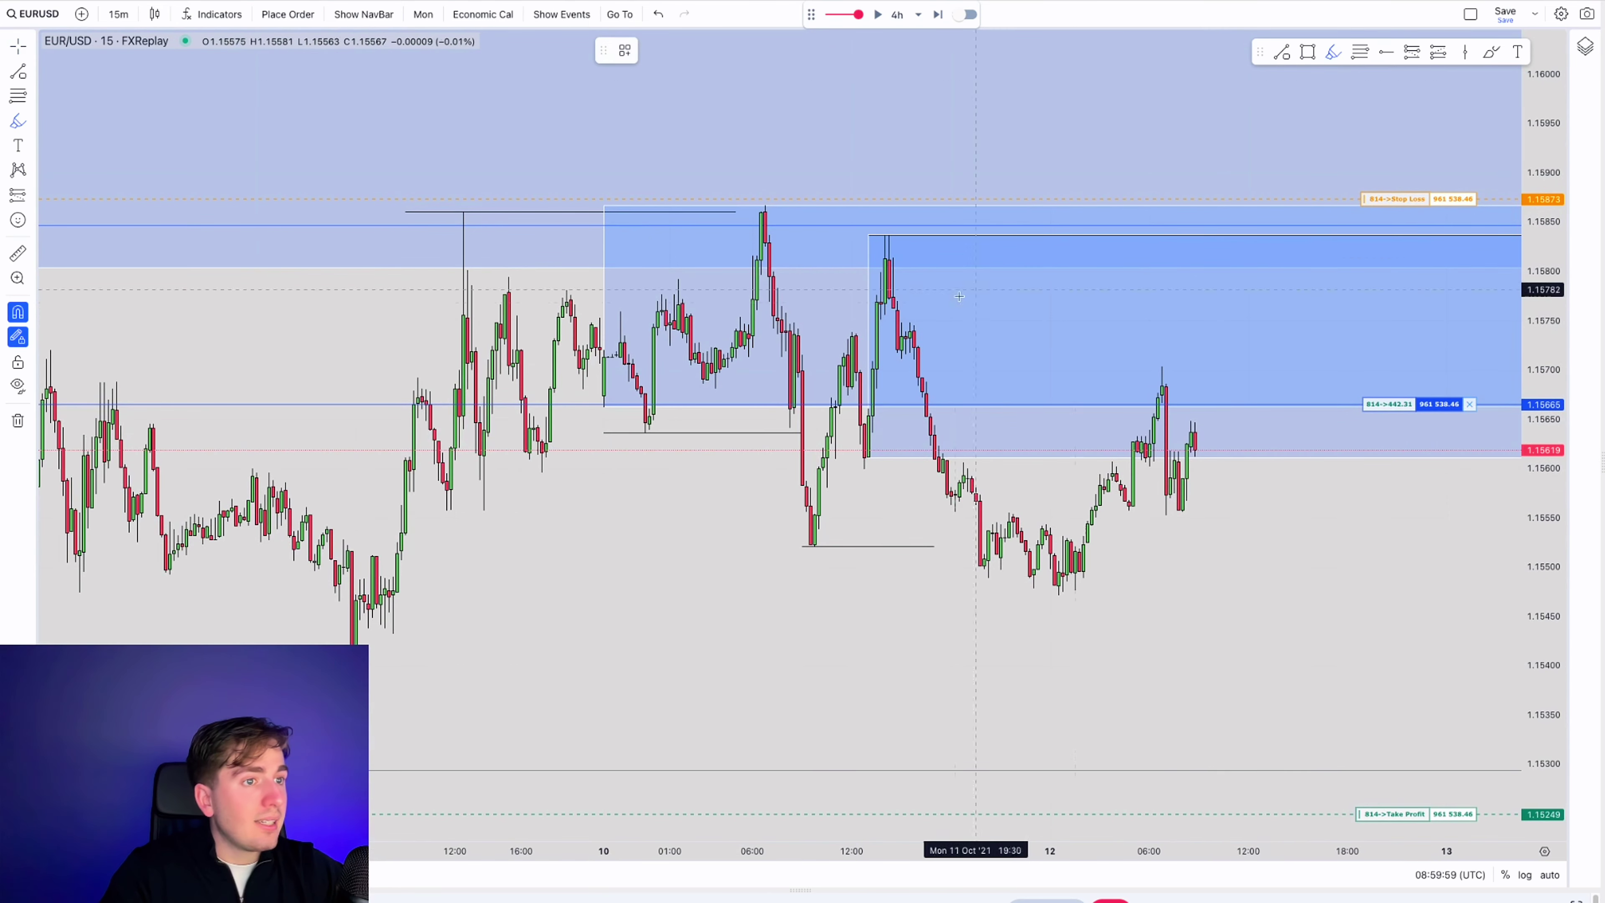
pyautogui.scroll(-5, 894, 349)
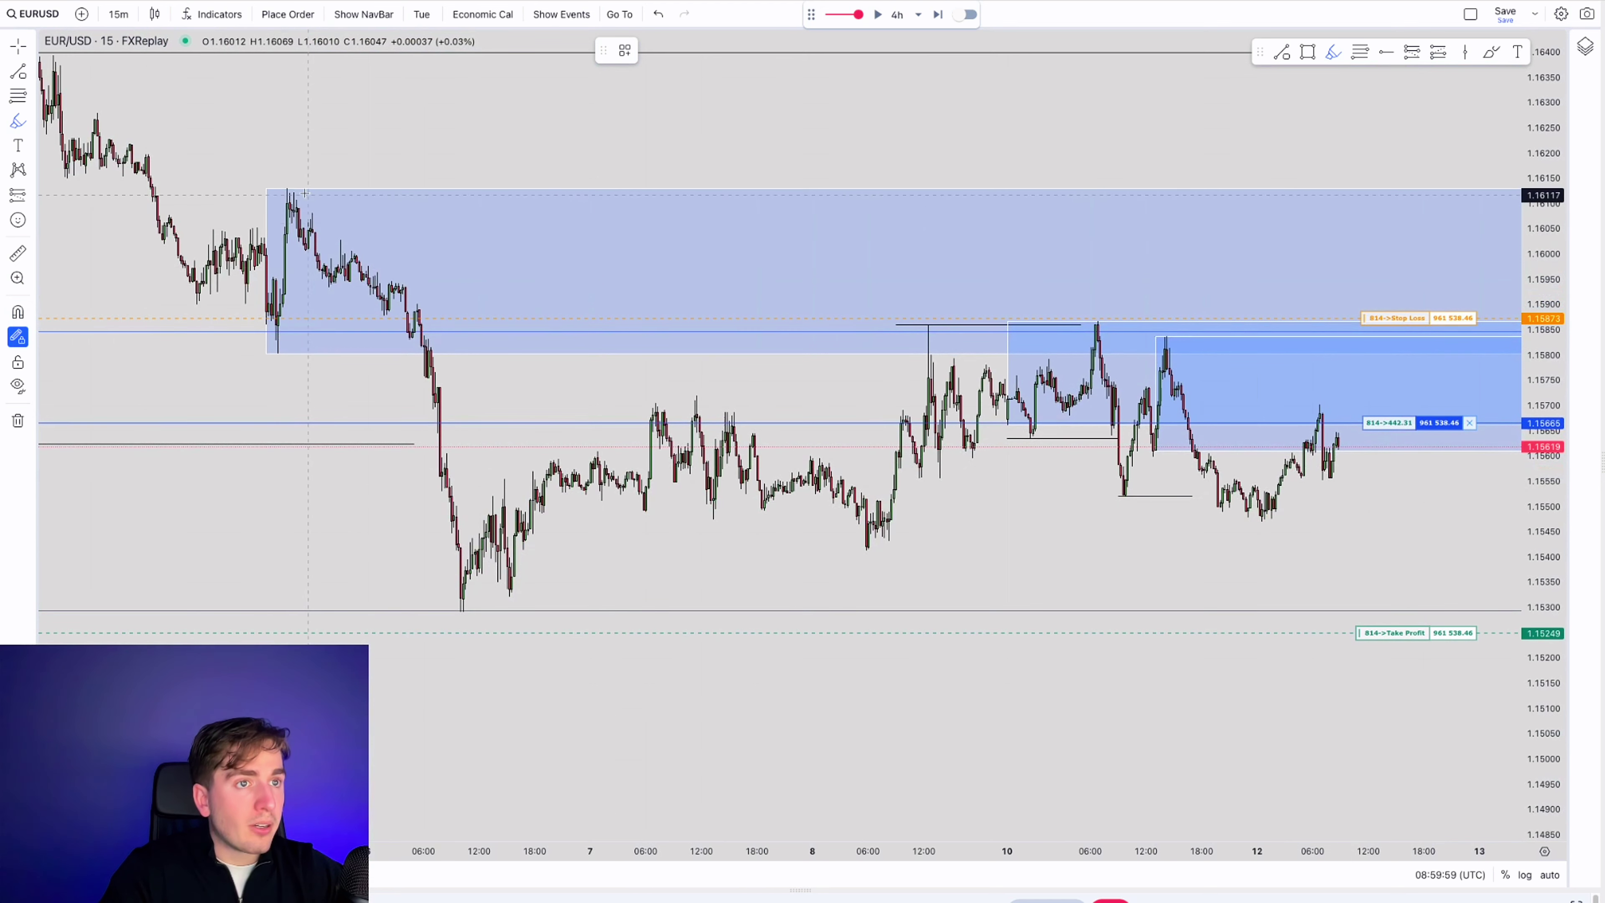
# - Highlight the upper zone's top edge, arcs over the swing high and under the swing low
pyautogui.moveTo(264, 188); pyautogui.dragTo(482, 187)
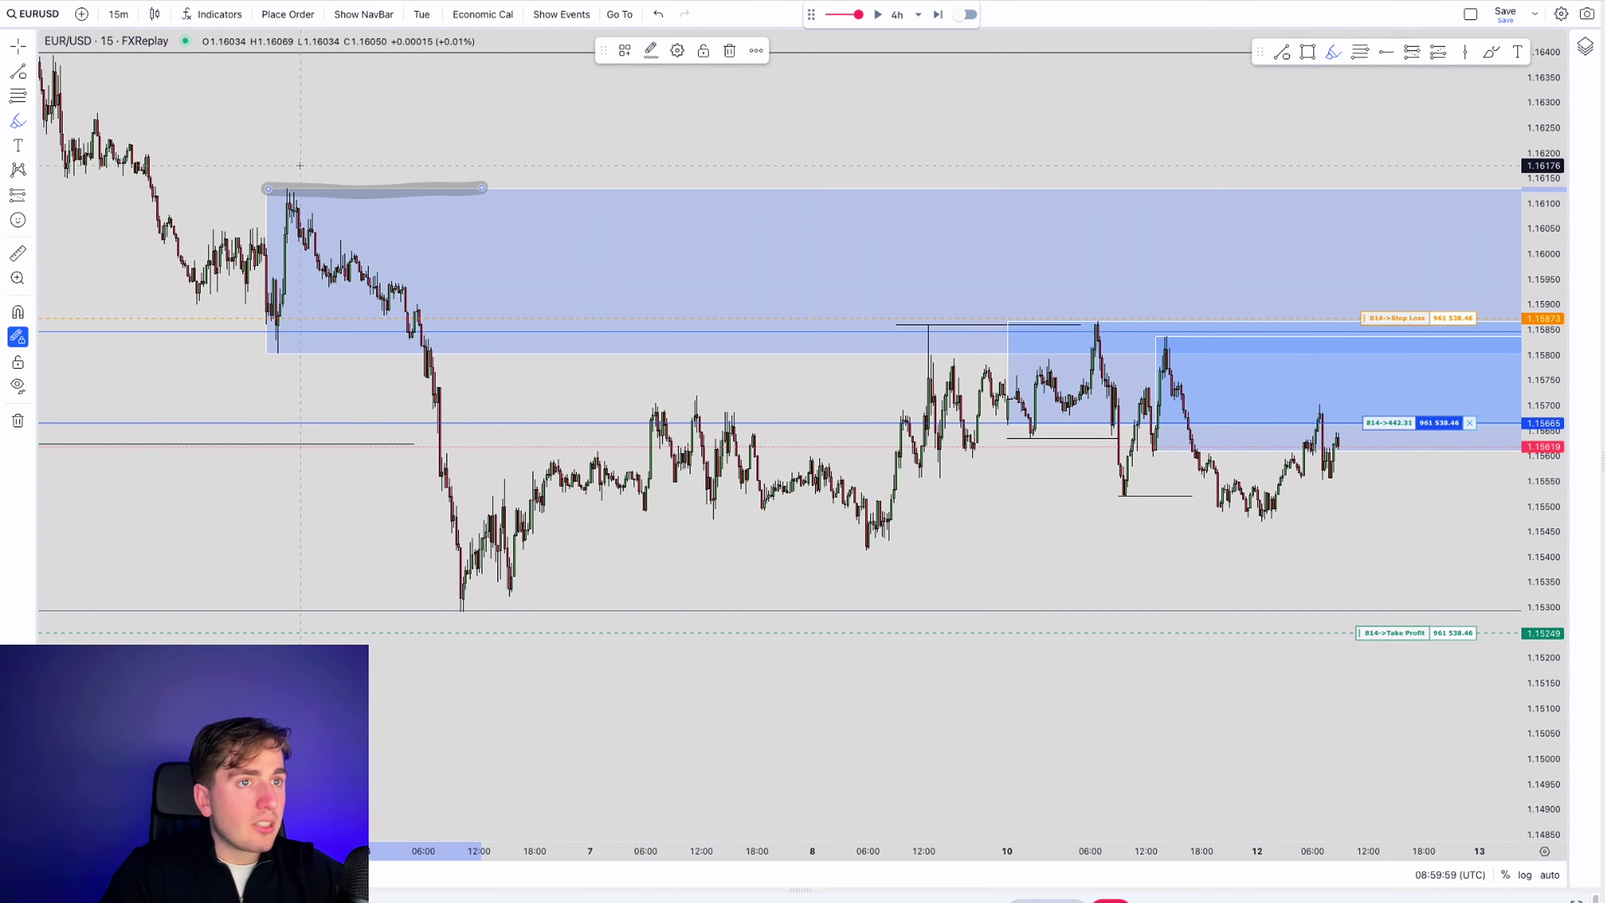
pyautogui.moveTo(259, 209); pyautogui.dragTo(341, 195)
pyautogui.moveTo(414, 580)
pyautogui.mouseDown()
pyautogui.moveTo(499, 640)
pyautogui.moveTo(511, 626)
pyautogui.mouseUp()
pyautogui.moveTo(399, 333); pyautogui.dragTo(454, 529)
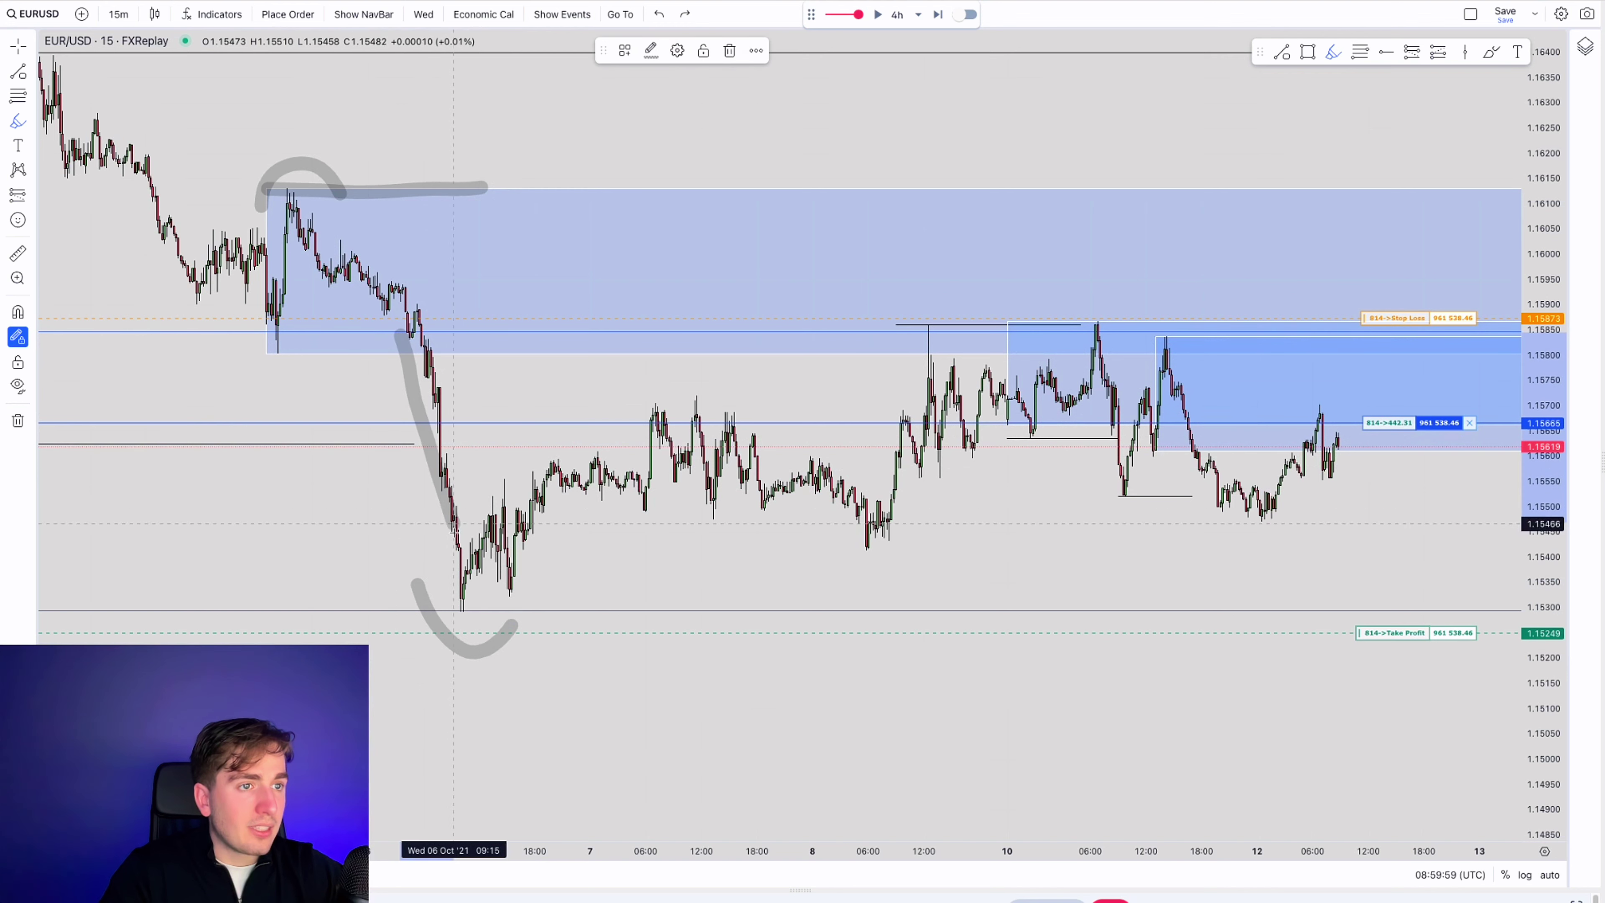
pyautogui.hotkey('ctrl', 'z')
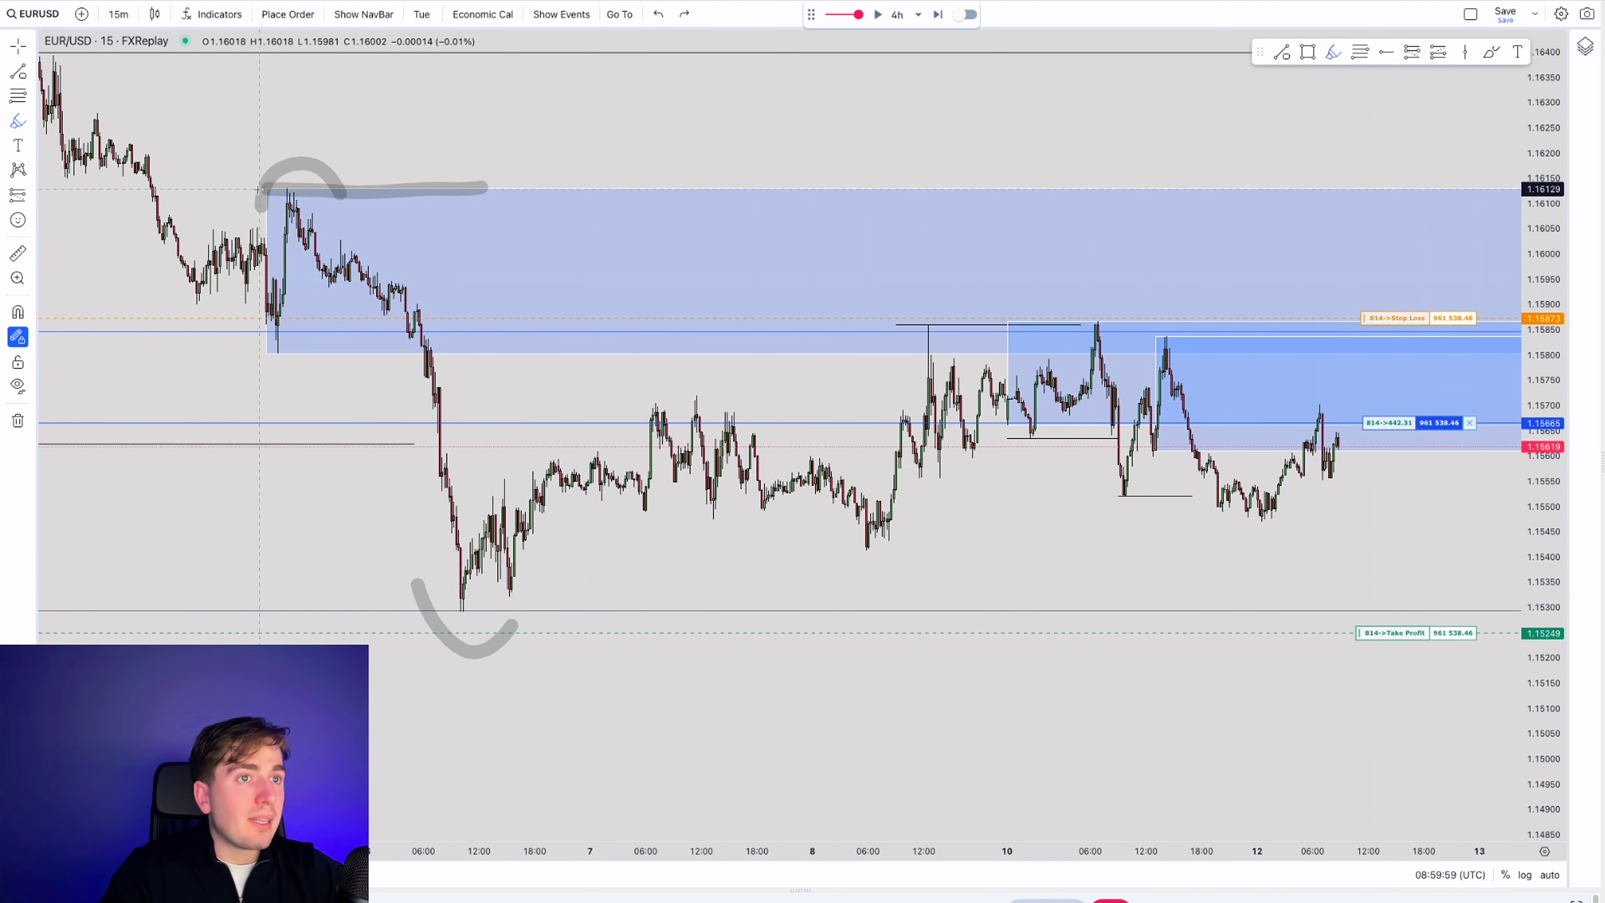
# - Redraw the swing arcs, trace the rise into the zone and underline the supply zone's bottom edge
pyautogui.moveTo(250, 208)
pyautogui.mouseDown()
pyautogui.moveTo(321, 176)
pyautogui.moveTo(335, 194)
pyautogui.mouseUp()
pyautogui.moveTo(434, 589)
pyautogui.mouseDown()
pyautogui.moveTo(451, 621)
pyautogui.moveTo(496, 618)
pyautogui.mouseUp()
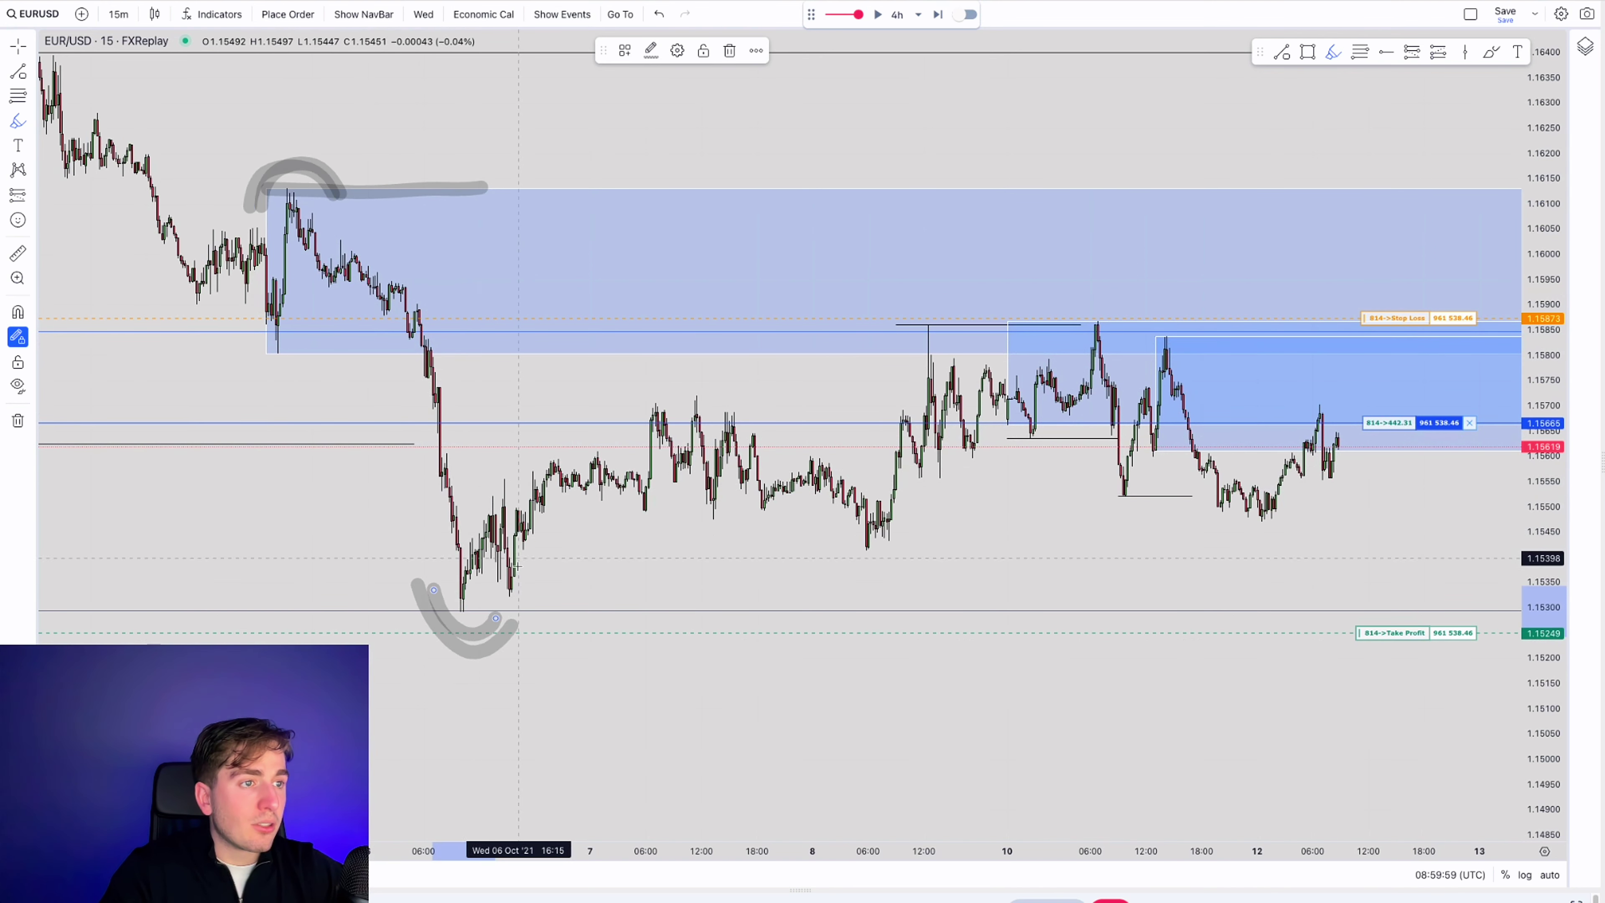
pyautogui.moveTo(486, 537)
pyautogui.mouseDown()
pyautogui.moveTo(1074, 319)
pyautogui.moveTo(1207, 342)
pyautogui.mouseUp()
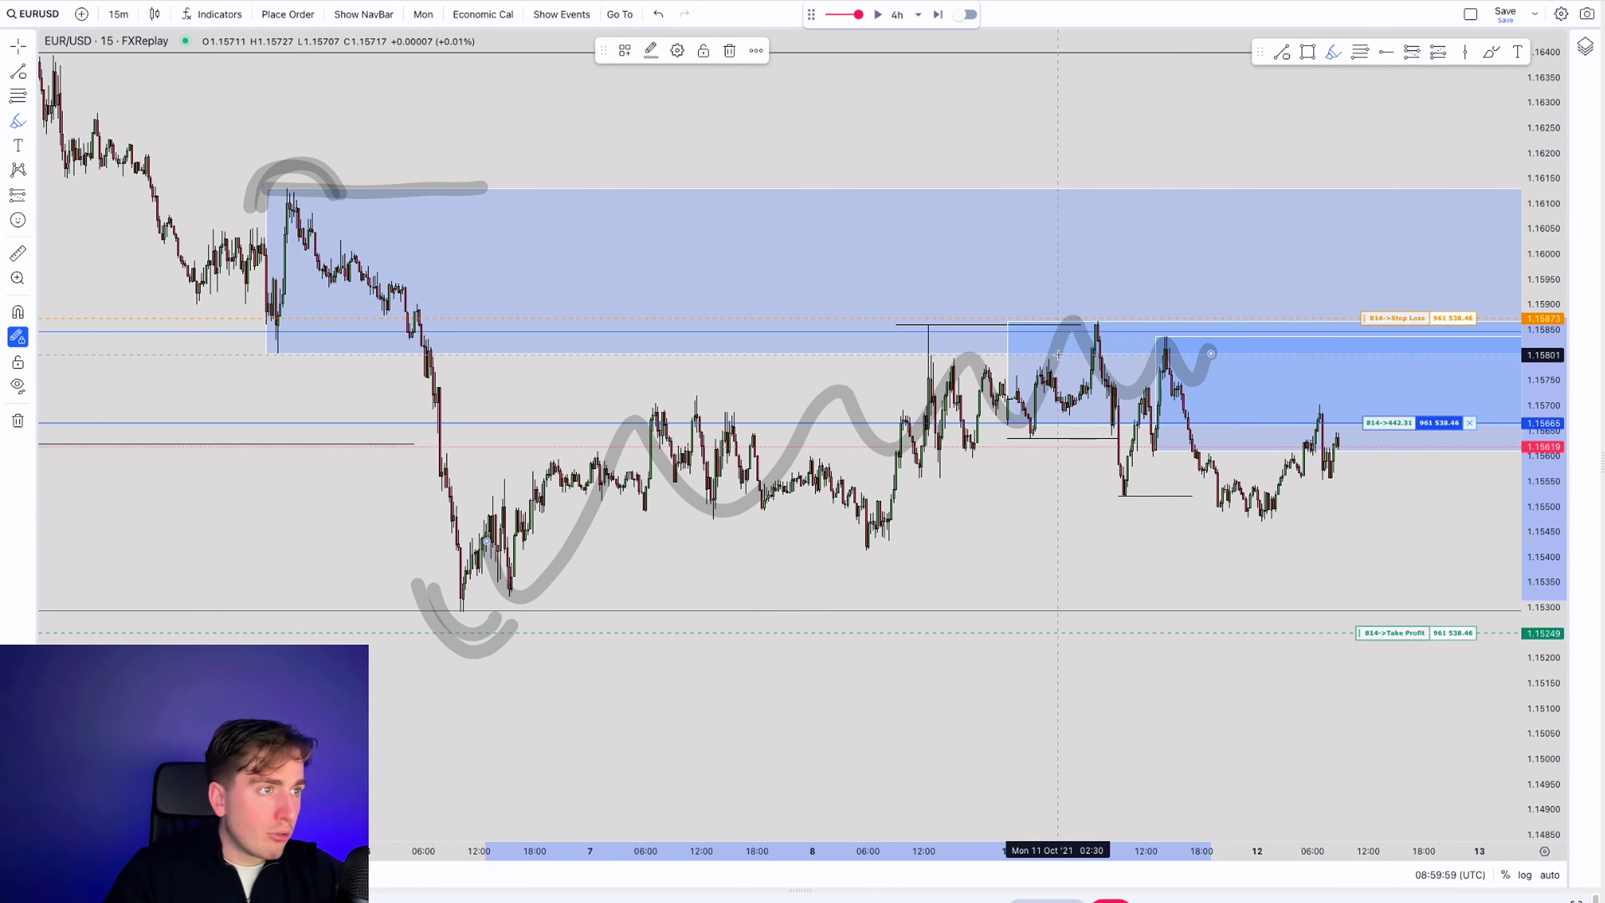
pyautogui.moveTo(260, 350); pyautogui.dragTo(569, 345)
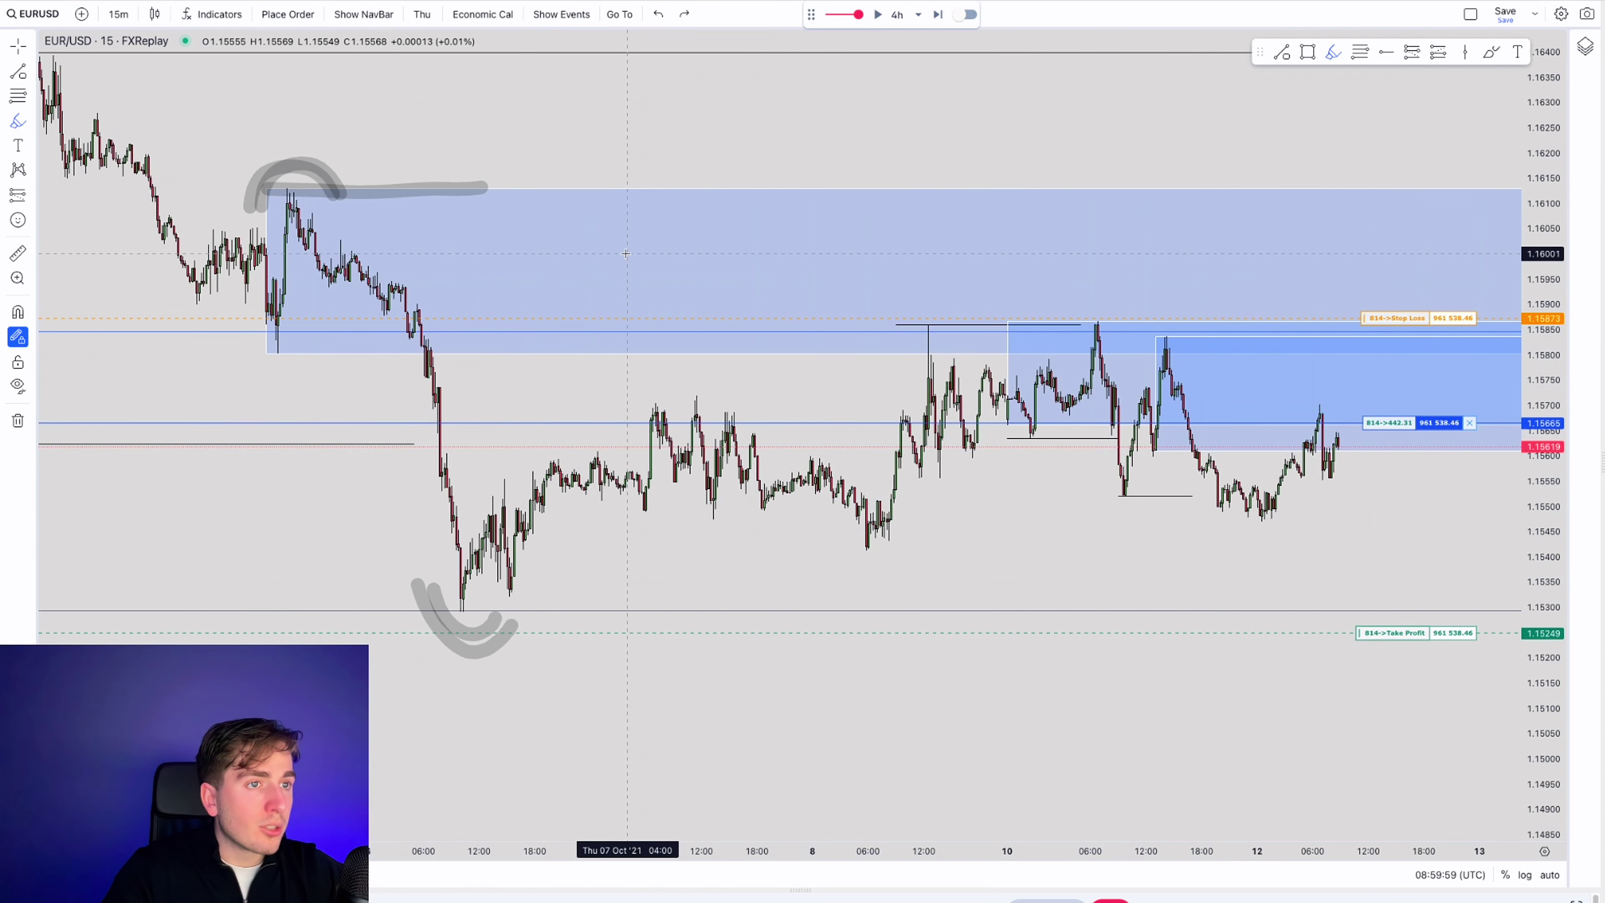
pyautogui.scroll(5, 1263, 550)
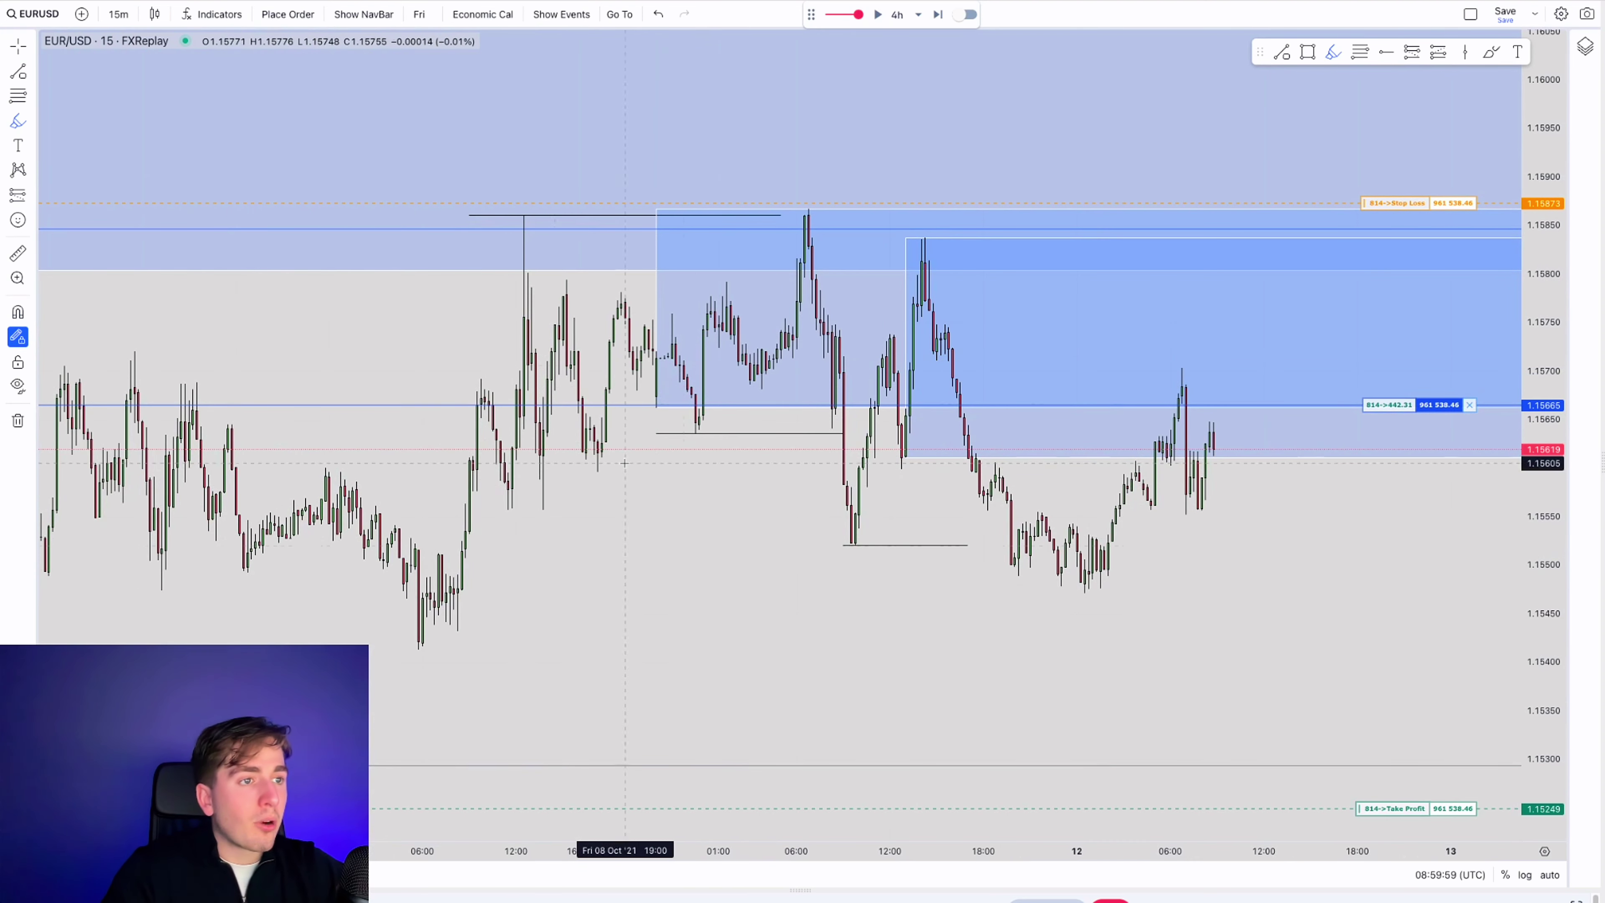
# - Underline the 1.1552 swing low with a freehand stroke, undoing the trial sketches and circle
pyautogui.scroll(1, 613, 427)
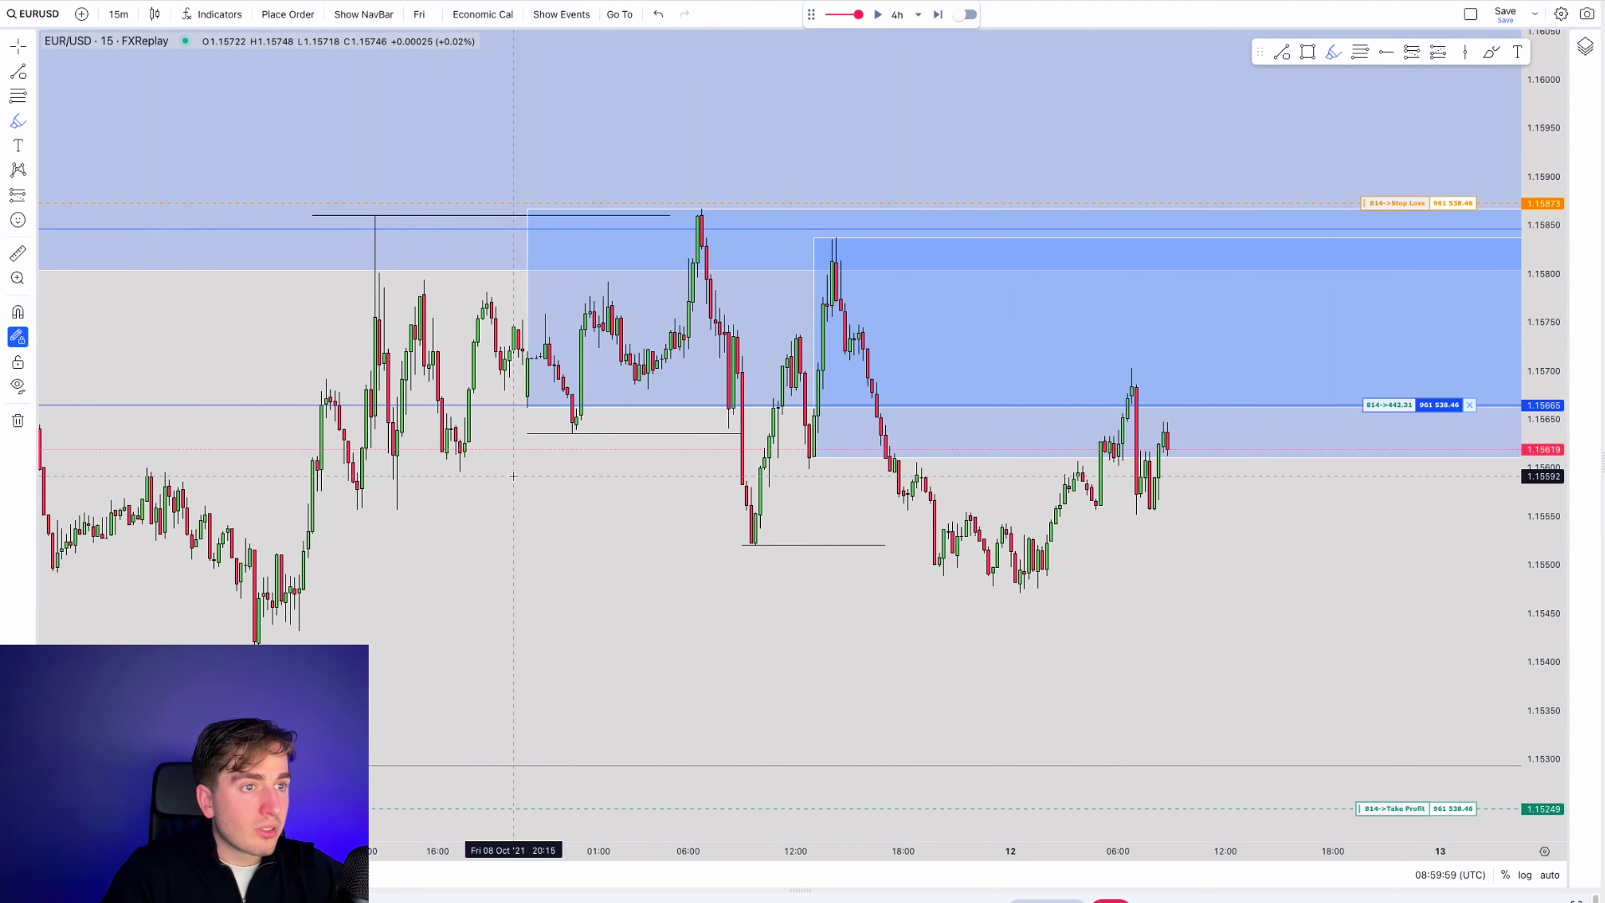
pyautogui.moveTo(334, 515); pyautogui.dragTo(762, 372)
pyautogui.moveTo(682, 198)
pyautogui.mouseDown()
pyautogui.moveTo(765, 558)
pyautogui.moveTo(841, 249)
pyautogui.moveTo(979, 619)
pyautogui.moveTo(1064, 492)
pyautogui.moveTo(1116, 371)
pyautogui.mouseUp()
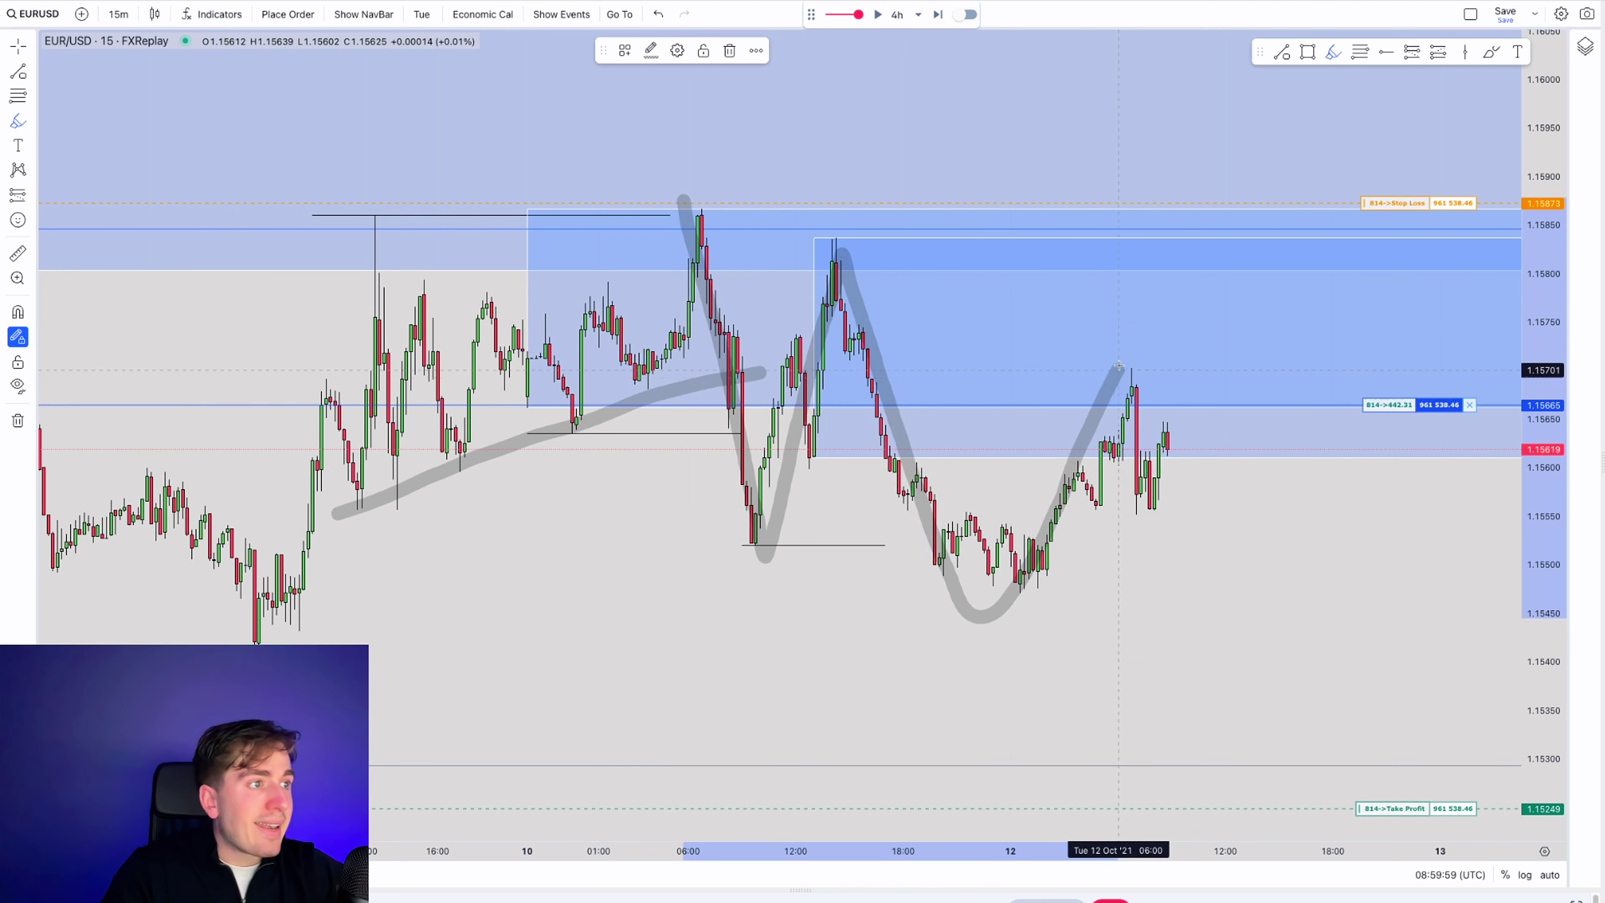
pyautogui.hotkey('ctrl', 'z')
pyautogui.hotkey('ctrl', 'z')
pyautogui.moveTo(738, 546); pyautogui.dragTo(952, 542)
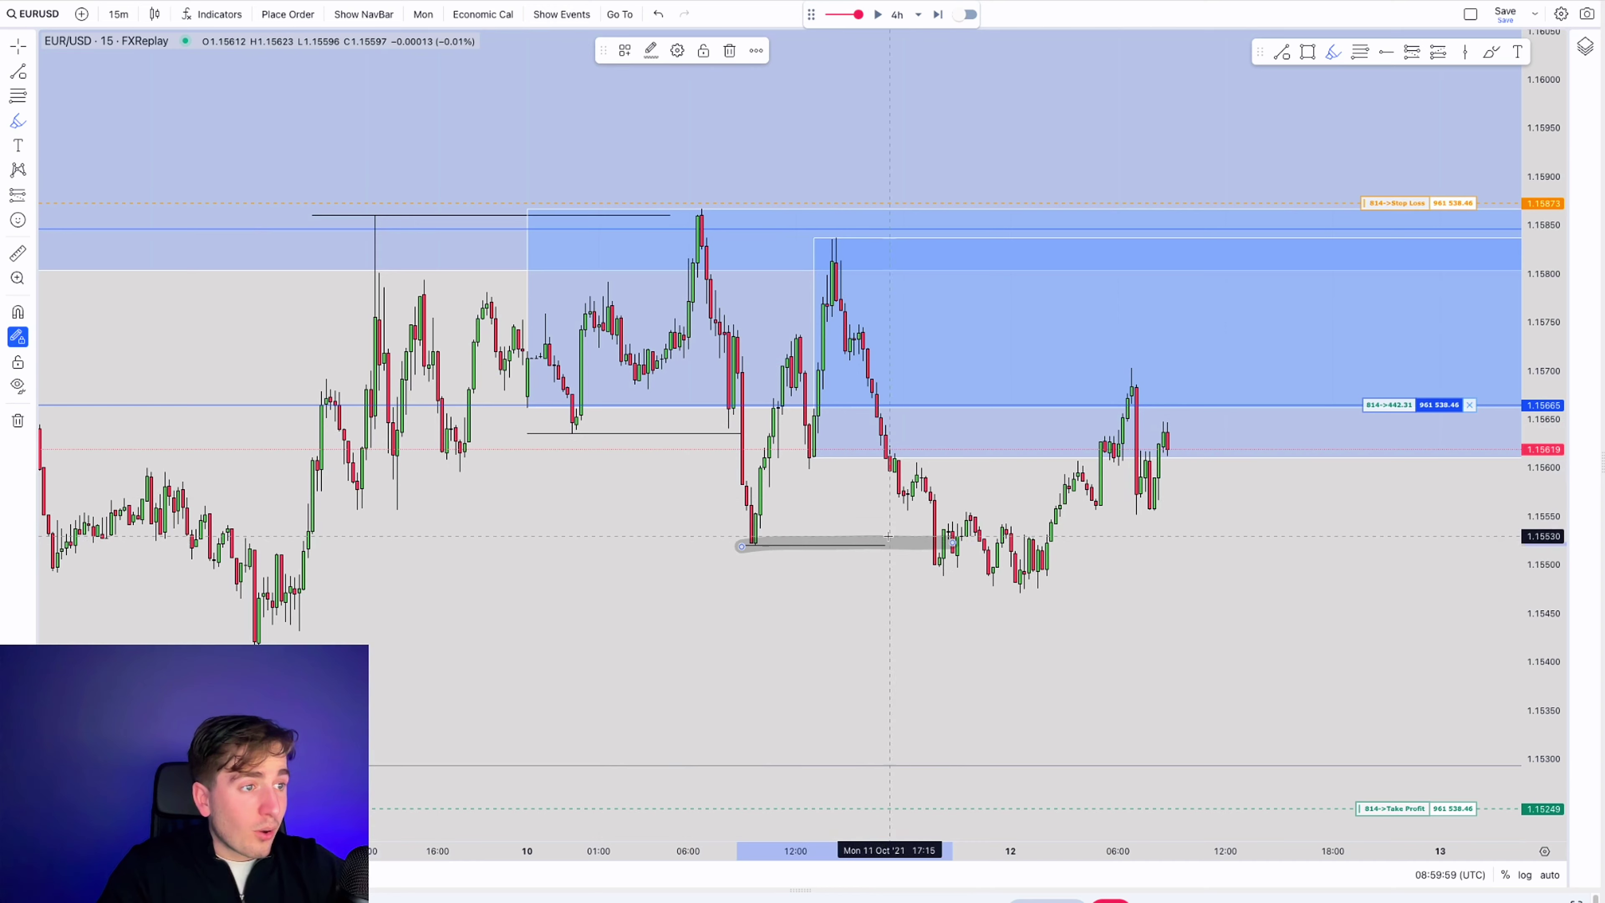
pyautogui.scroll(2, 961, 604)
pyautogui.moveTo(1067, 344)
pyautogui.mouseDown()
pyautogui.moveTo(1022, 334)
pyautogui.moveTo(1092, 376)
pyautogui.mouseUp()
pyautogui.hotkey('ctrl', 'z')
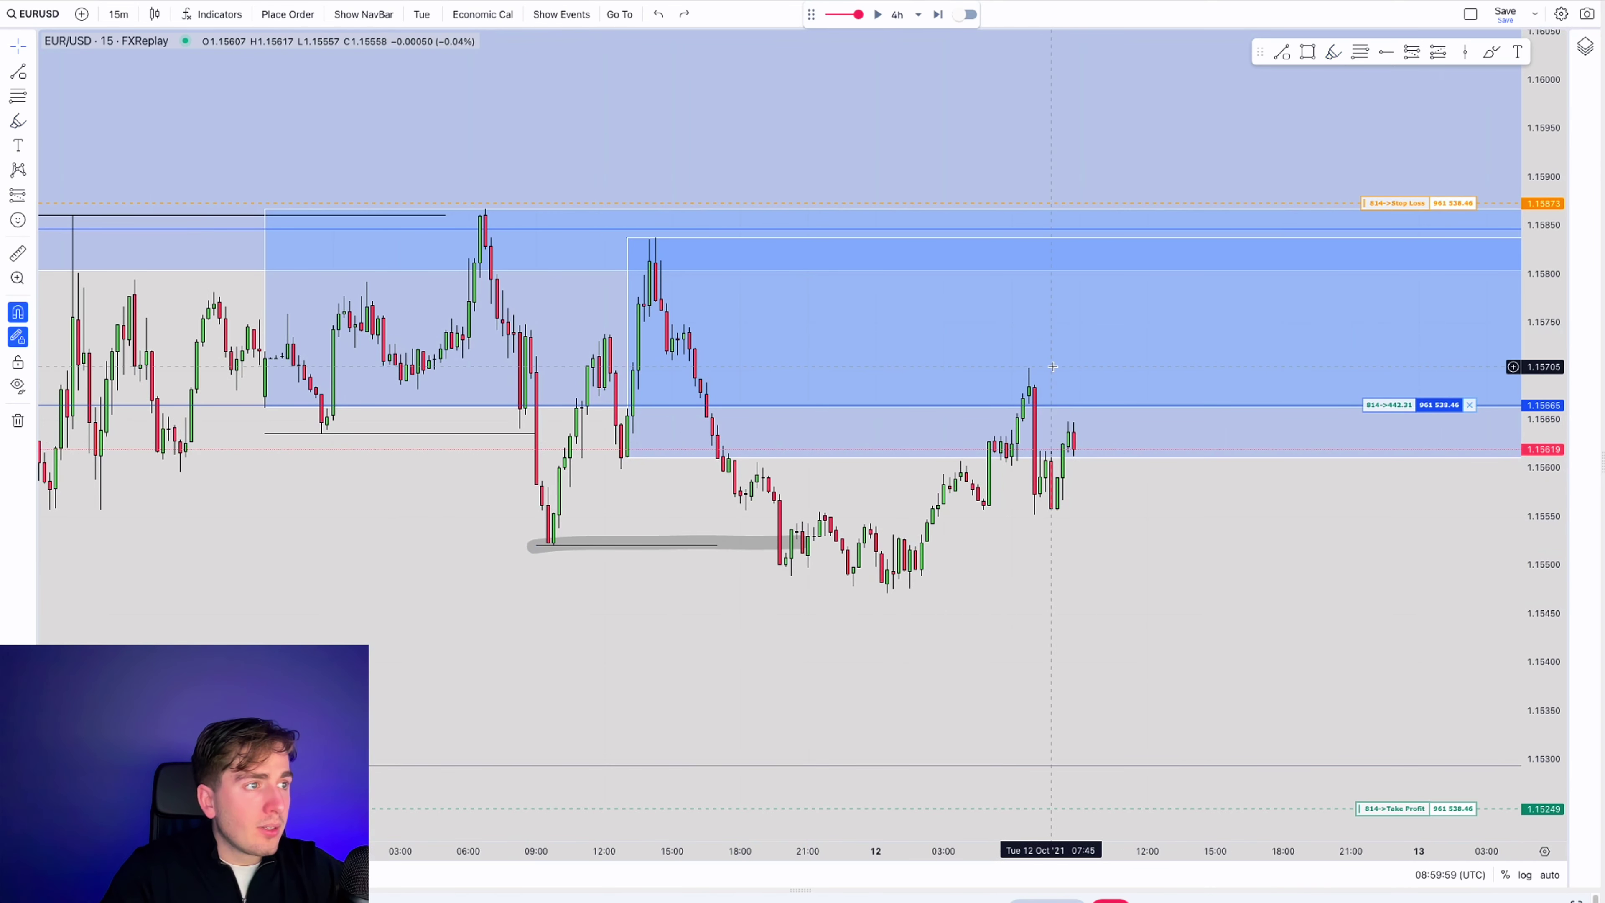
pyautogui.scroll(1, 822, 395)
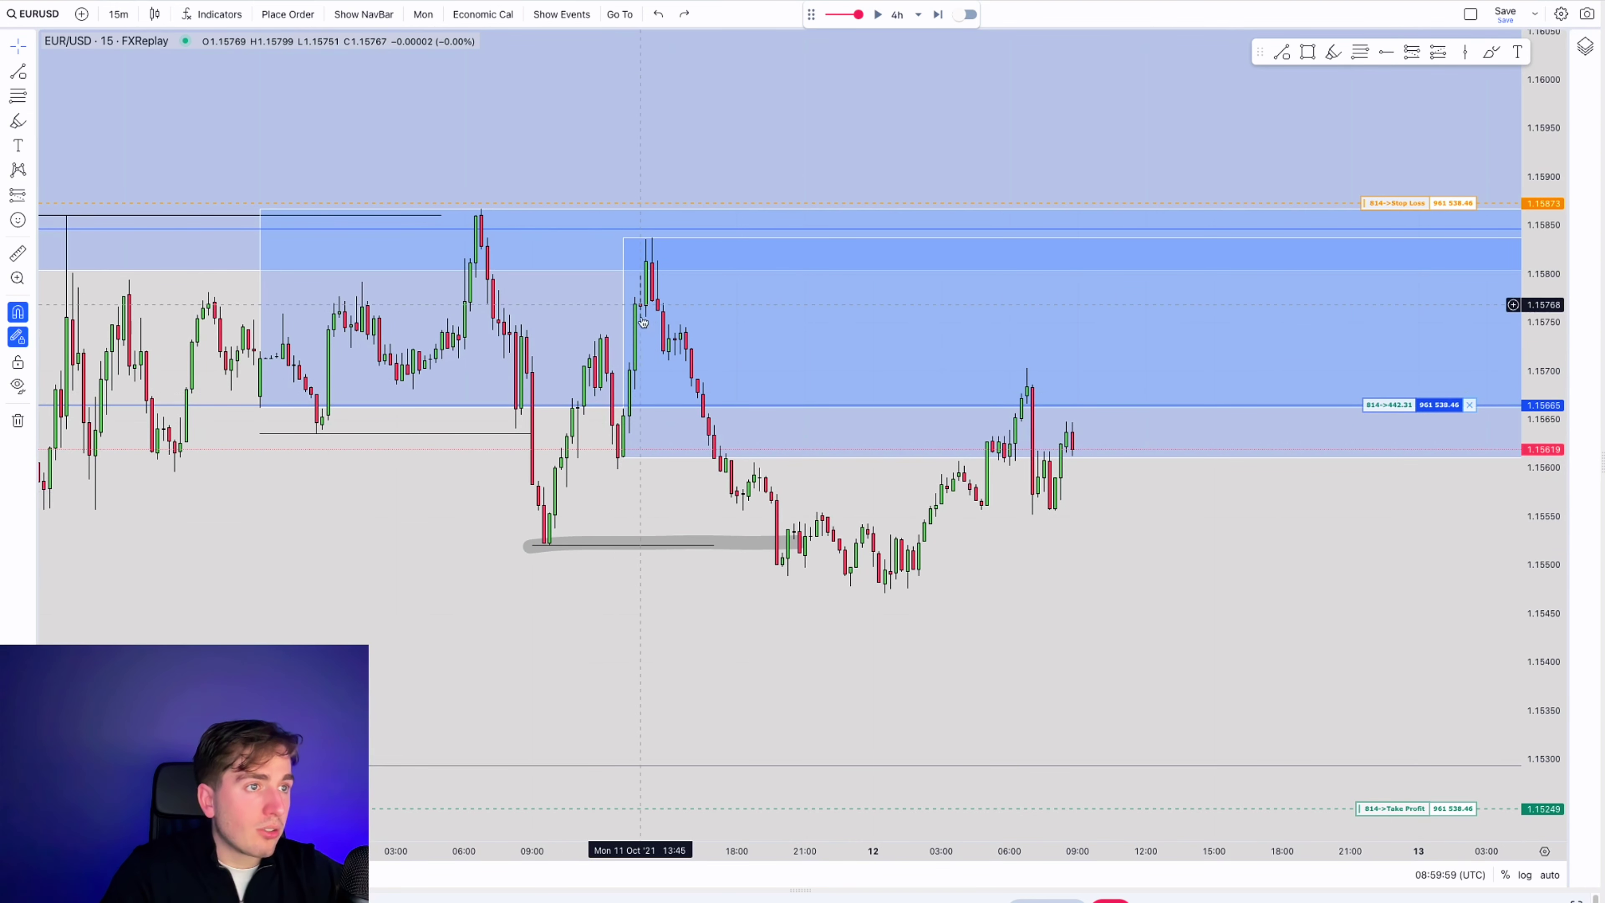
pyautogui.scroll(1, 611, 491)
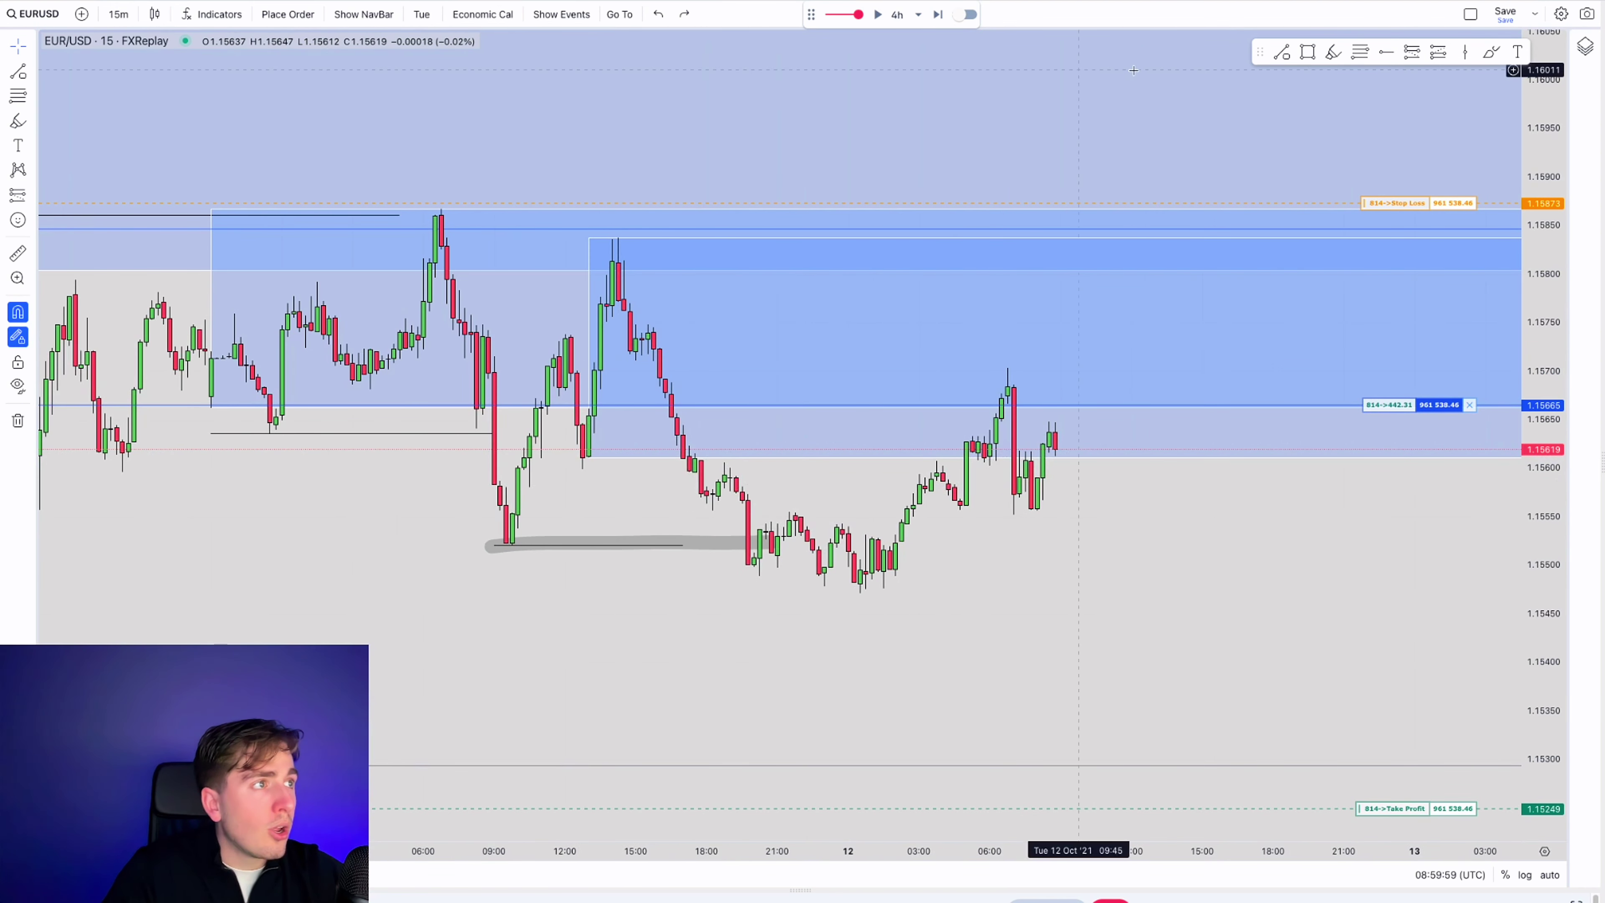
# - Draw and cancel a trial box over the recent high, then stretch the price scale vertically
pyautogui.click(1305, 54)
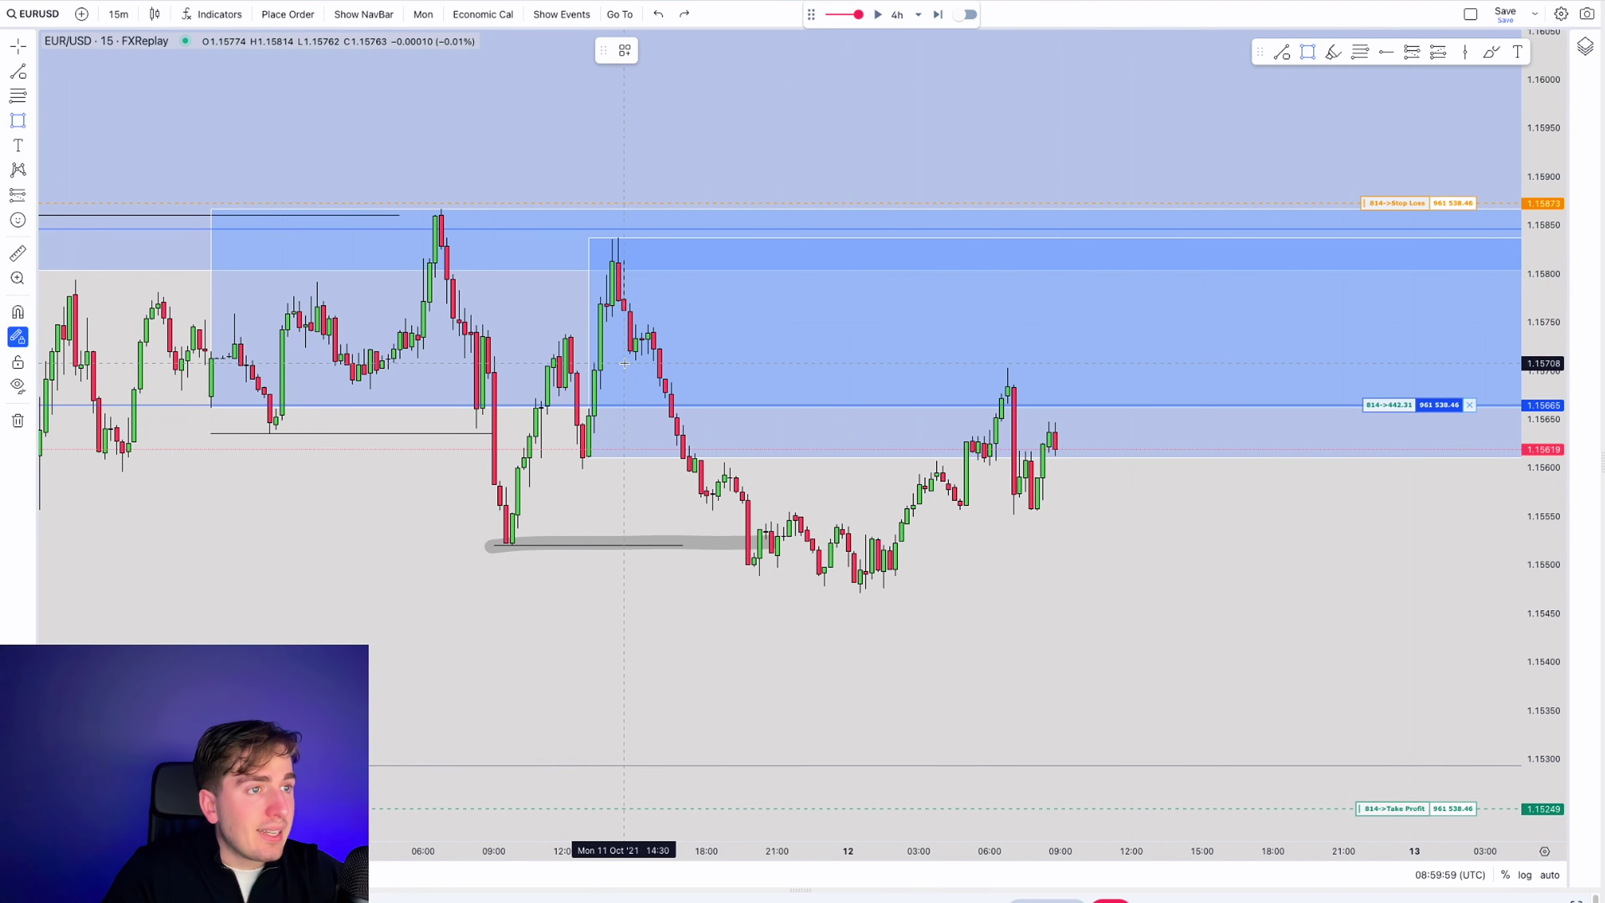
pyautogui.moveTo(623, 361); pyautogui.dragTo(1290, 320)
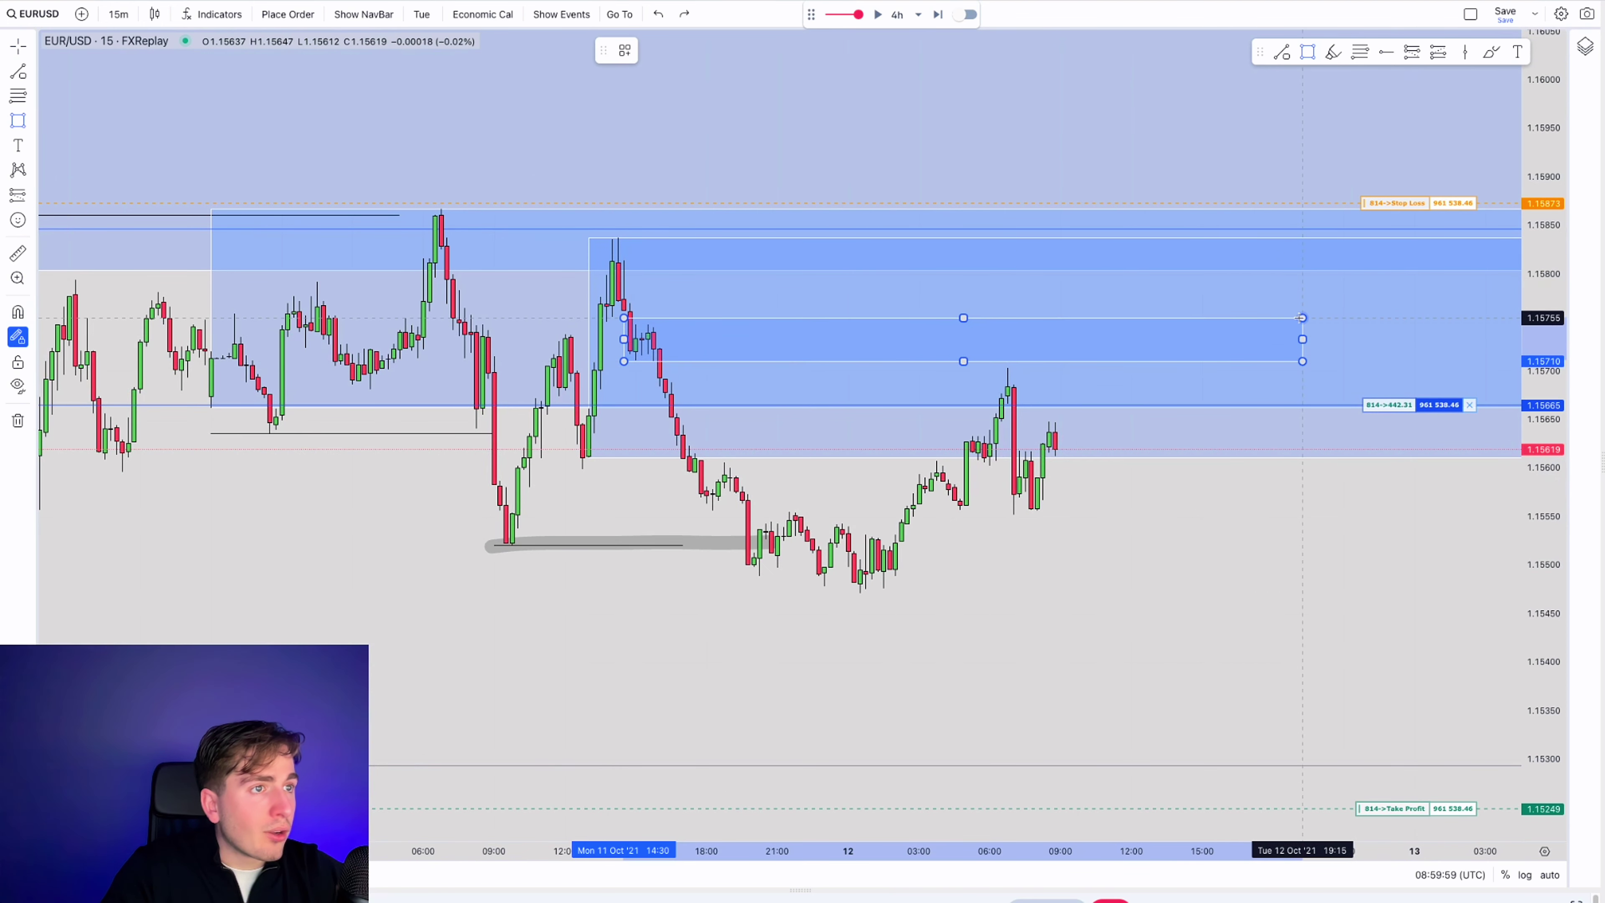
pyautogui.press('Escape')
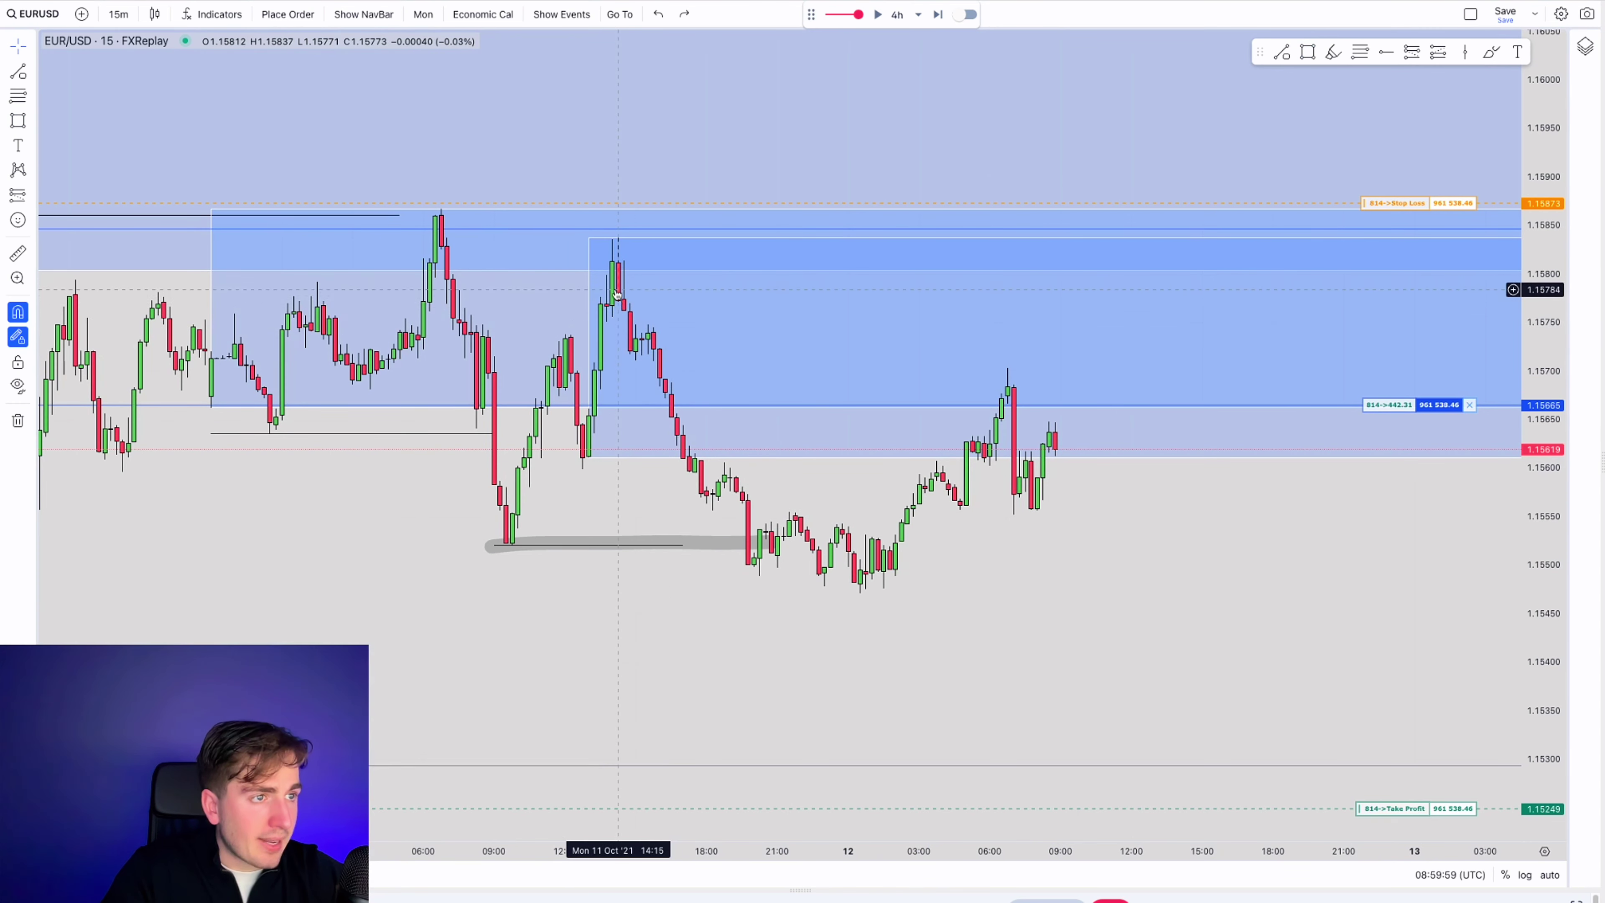
pyautogui.moveTo(1543, 679); pyautogui.dragTo(1543, 583)
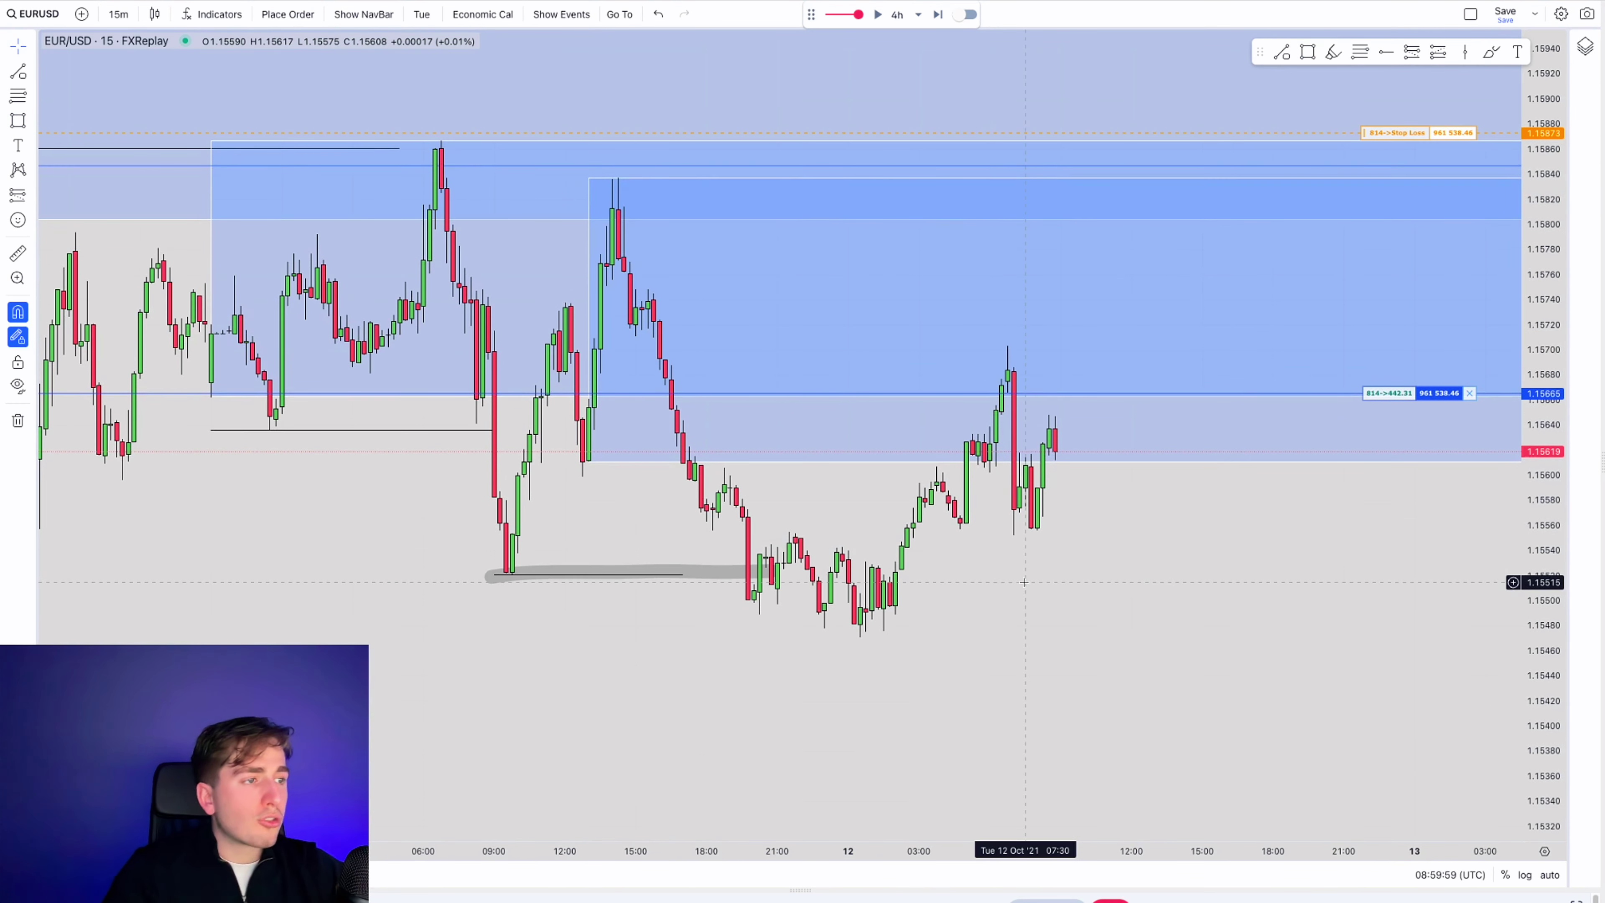
pyautogui.scroll(1, 1131, 538)
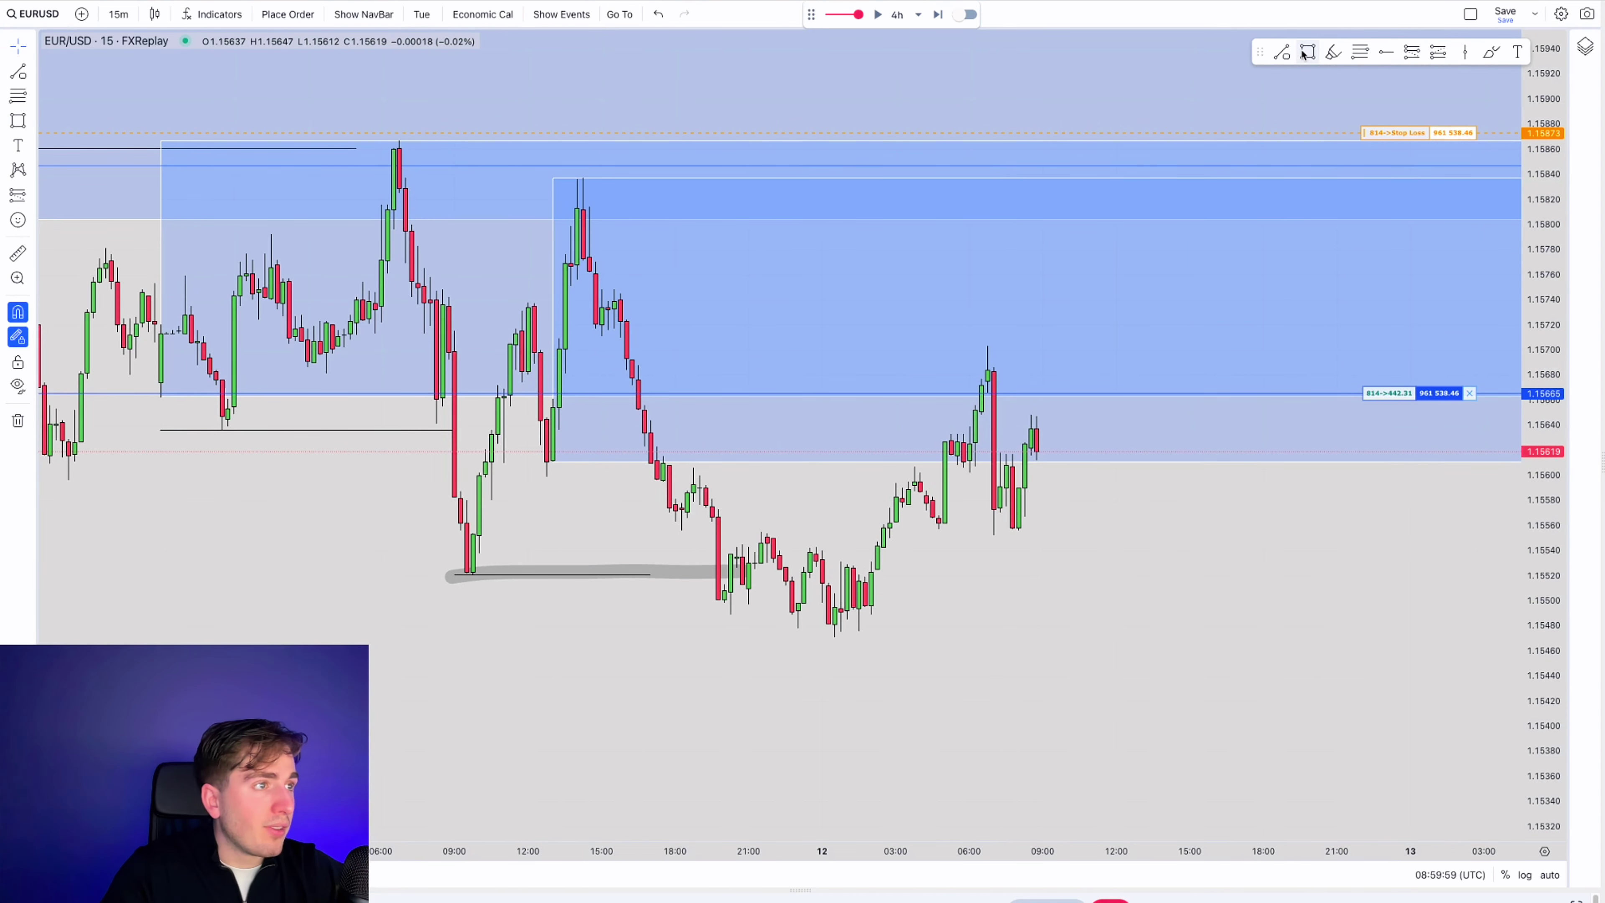
# - Draw a rectangle around the latest 15m swing high and deselect it
pyautogui.scroll(2, 1317, 63)
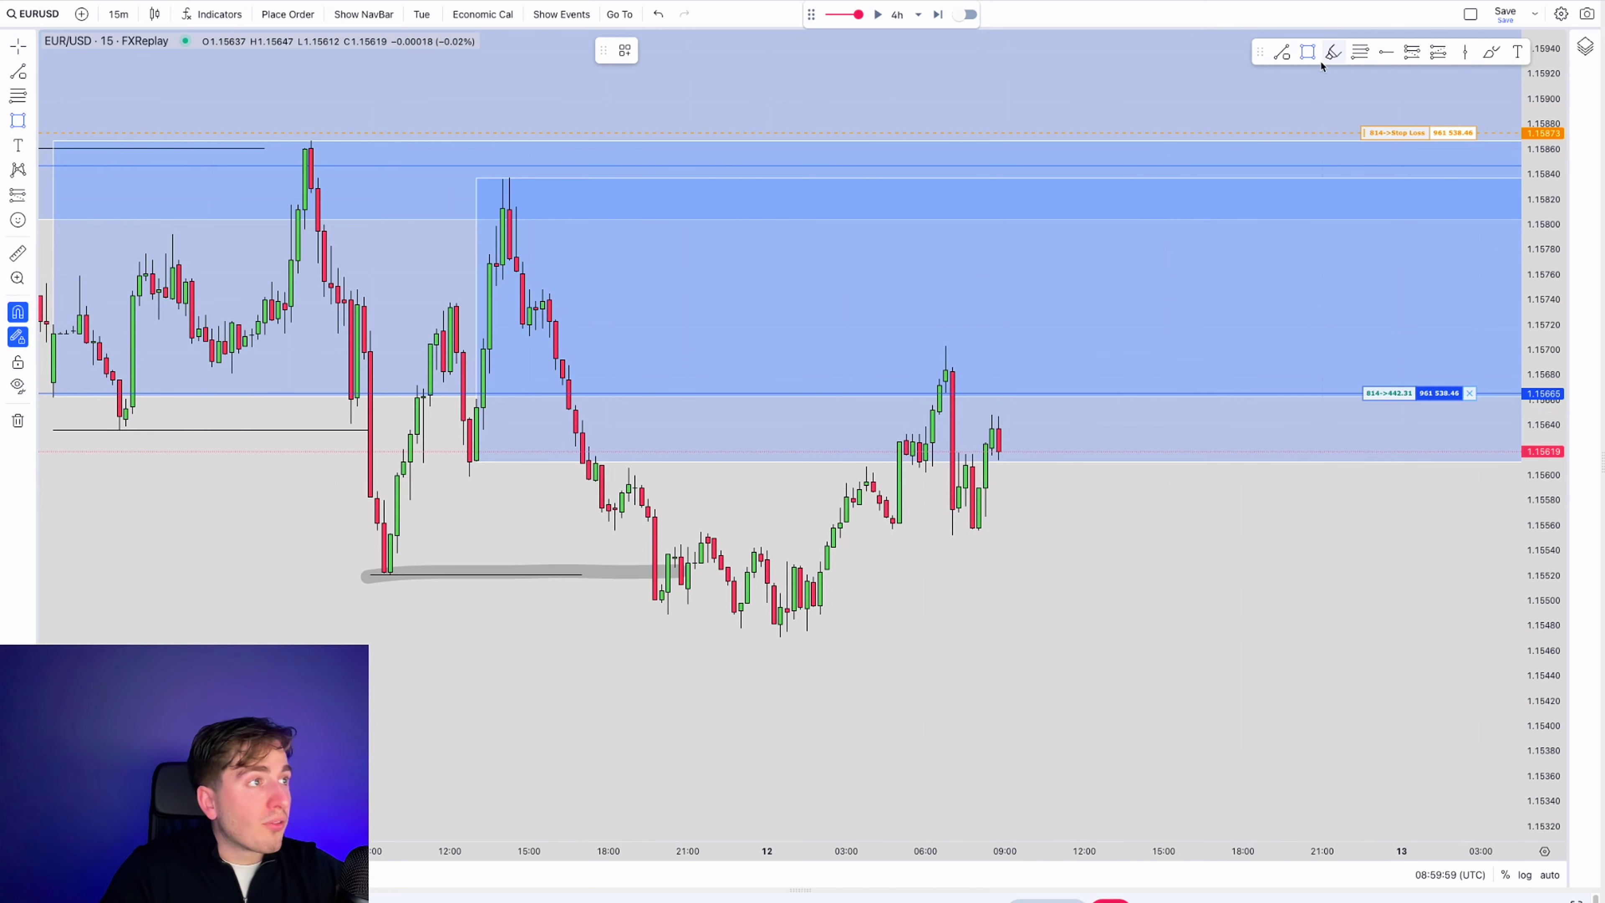
pyautogui.scroll(1, 891, 466)
pyautogui.moveTo(837, 472)
pyautogui.mouseDown()
pyautogui.moveTo(1139, 395)
pyautogui.moveTo(1164, 346)
pyautogui.mouseUp()
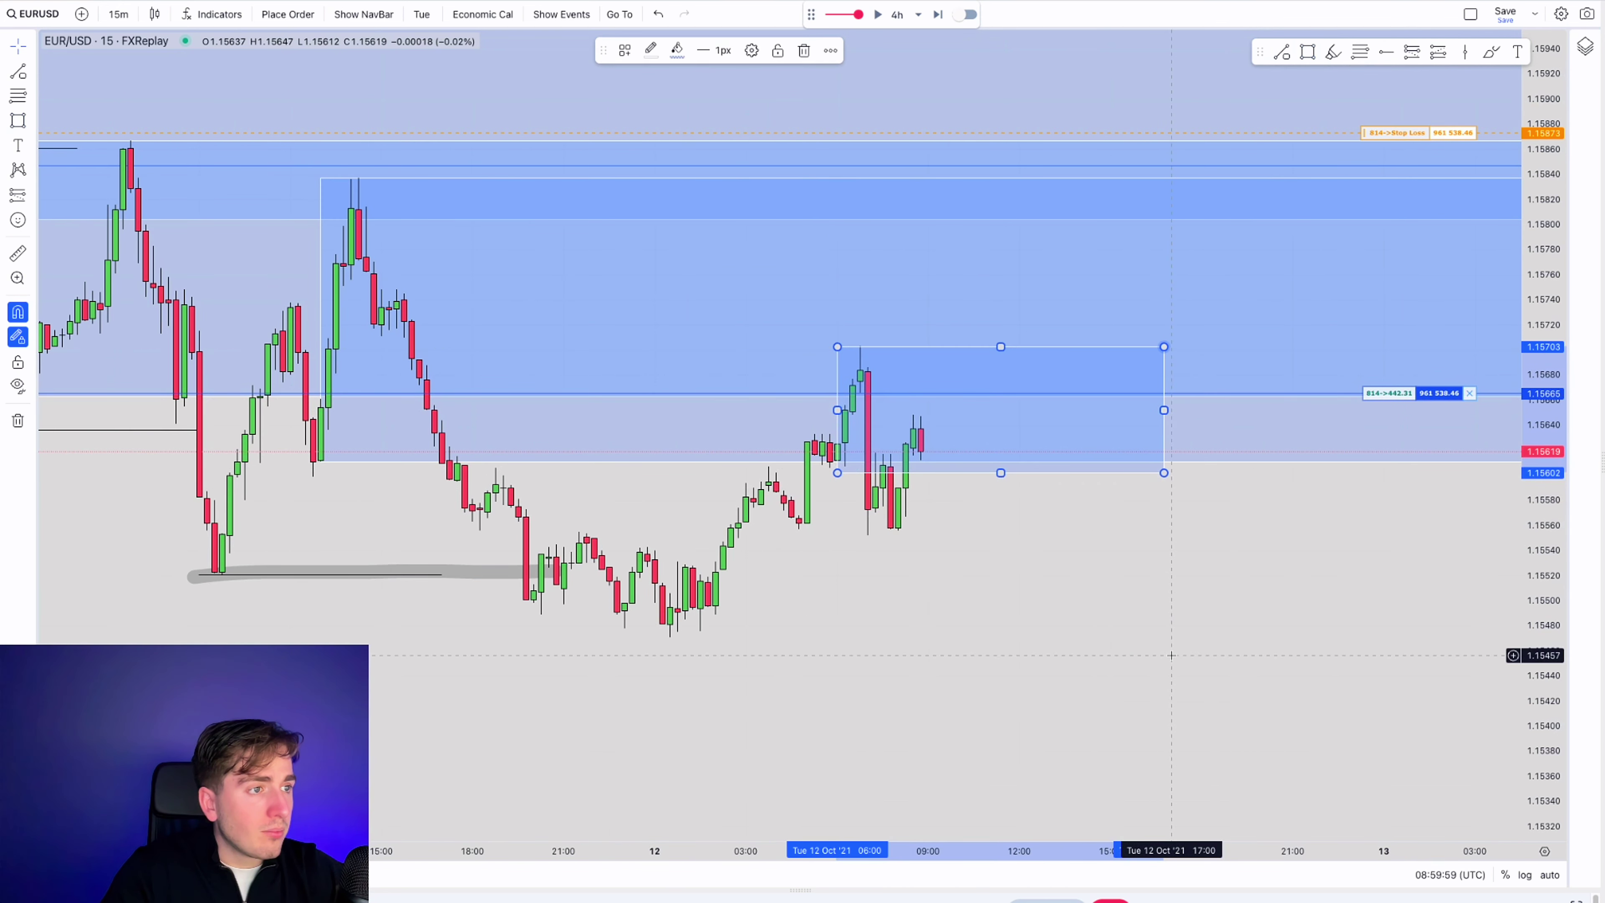
pyautogui.click(973, 595)
# - Brush a short line under the candles, discarding a price-path sketch, then add a short position marker
pyautogui.scroll(-3, 1004, 594)
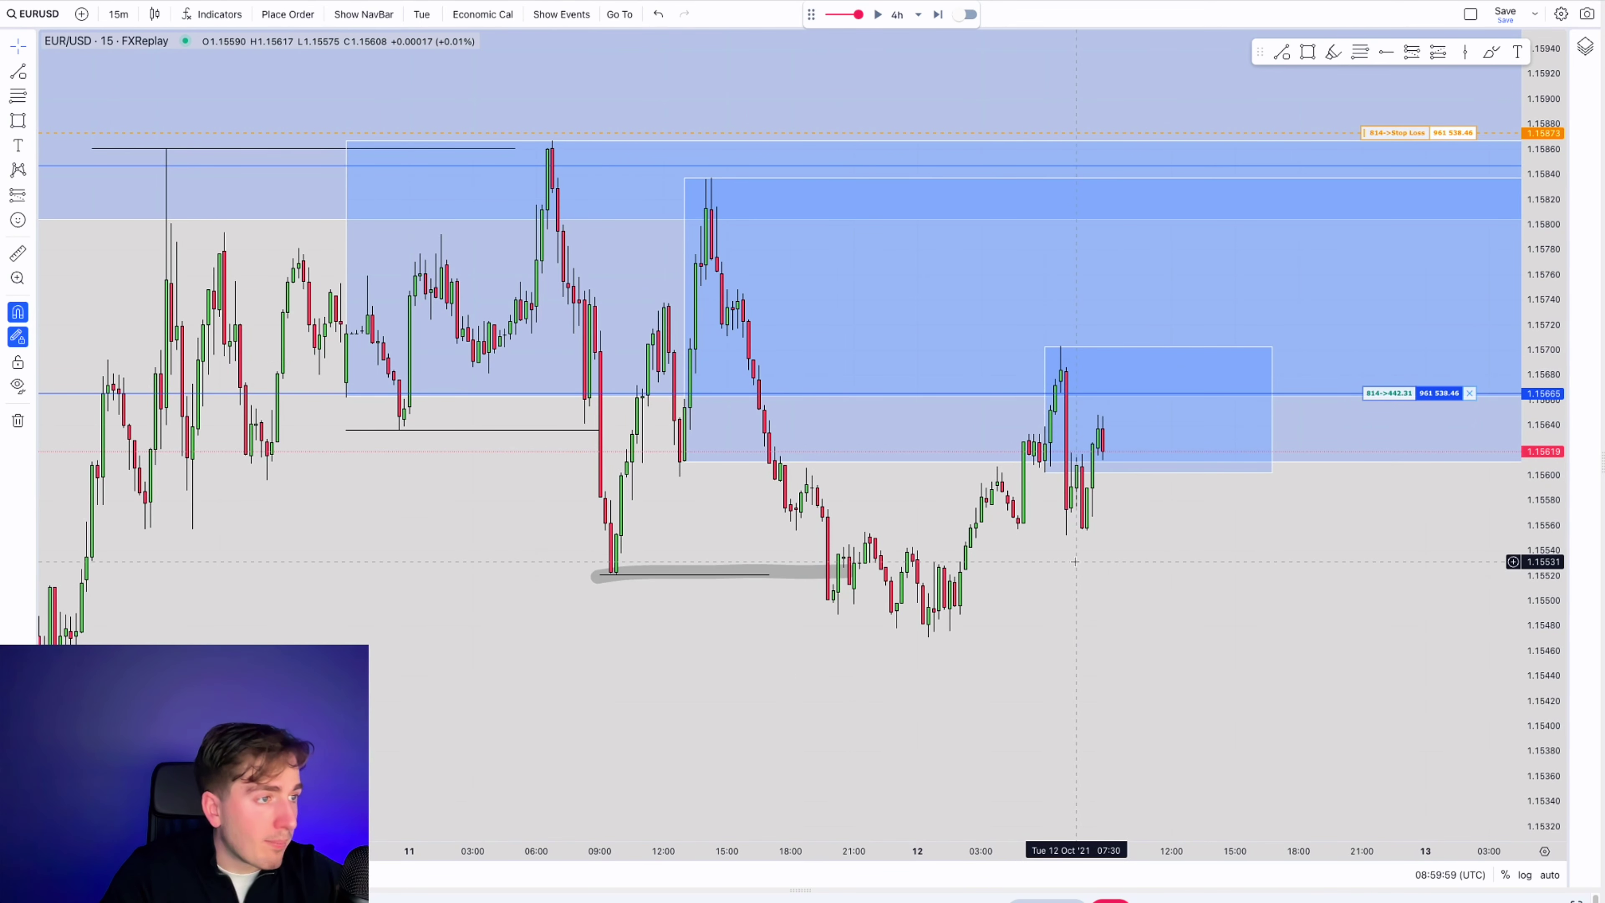
pyautogui.scroll(2, 1075, 556)
pyautogui.moveTo(1545, 747); pyautogui.dragTo(1516, 610)
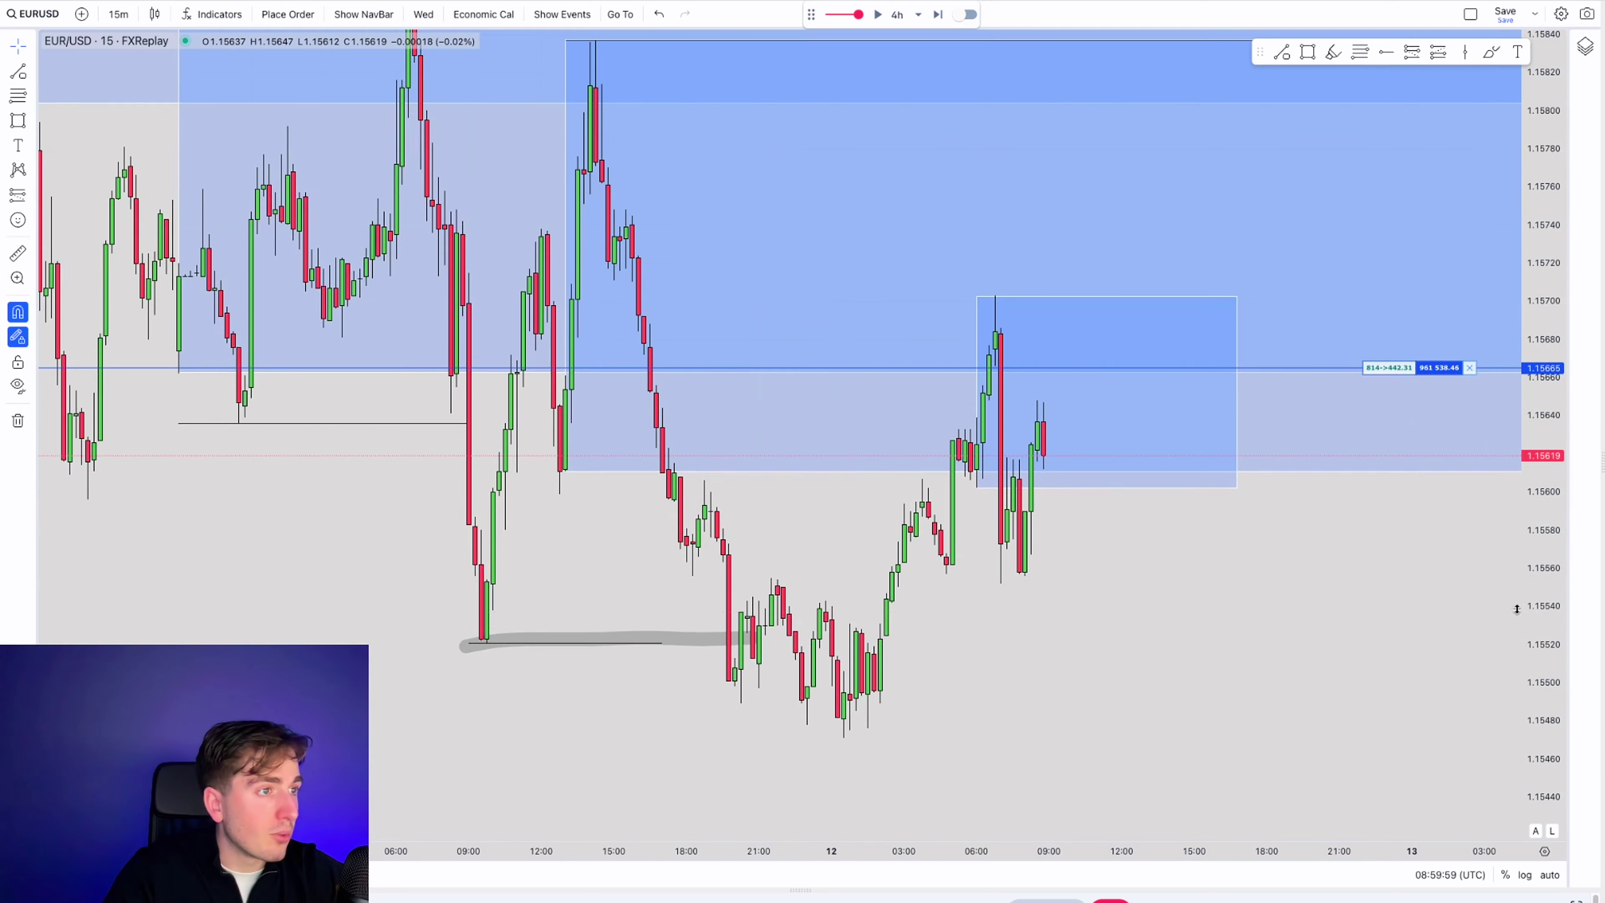
pyautogui.click(1491, 51)
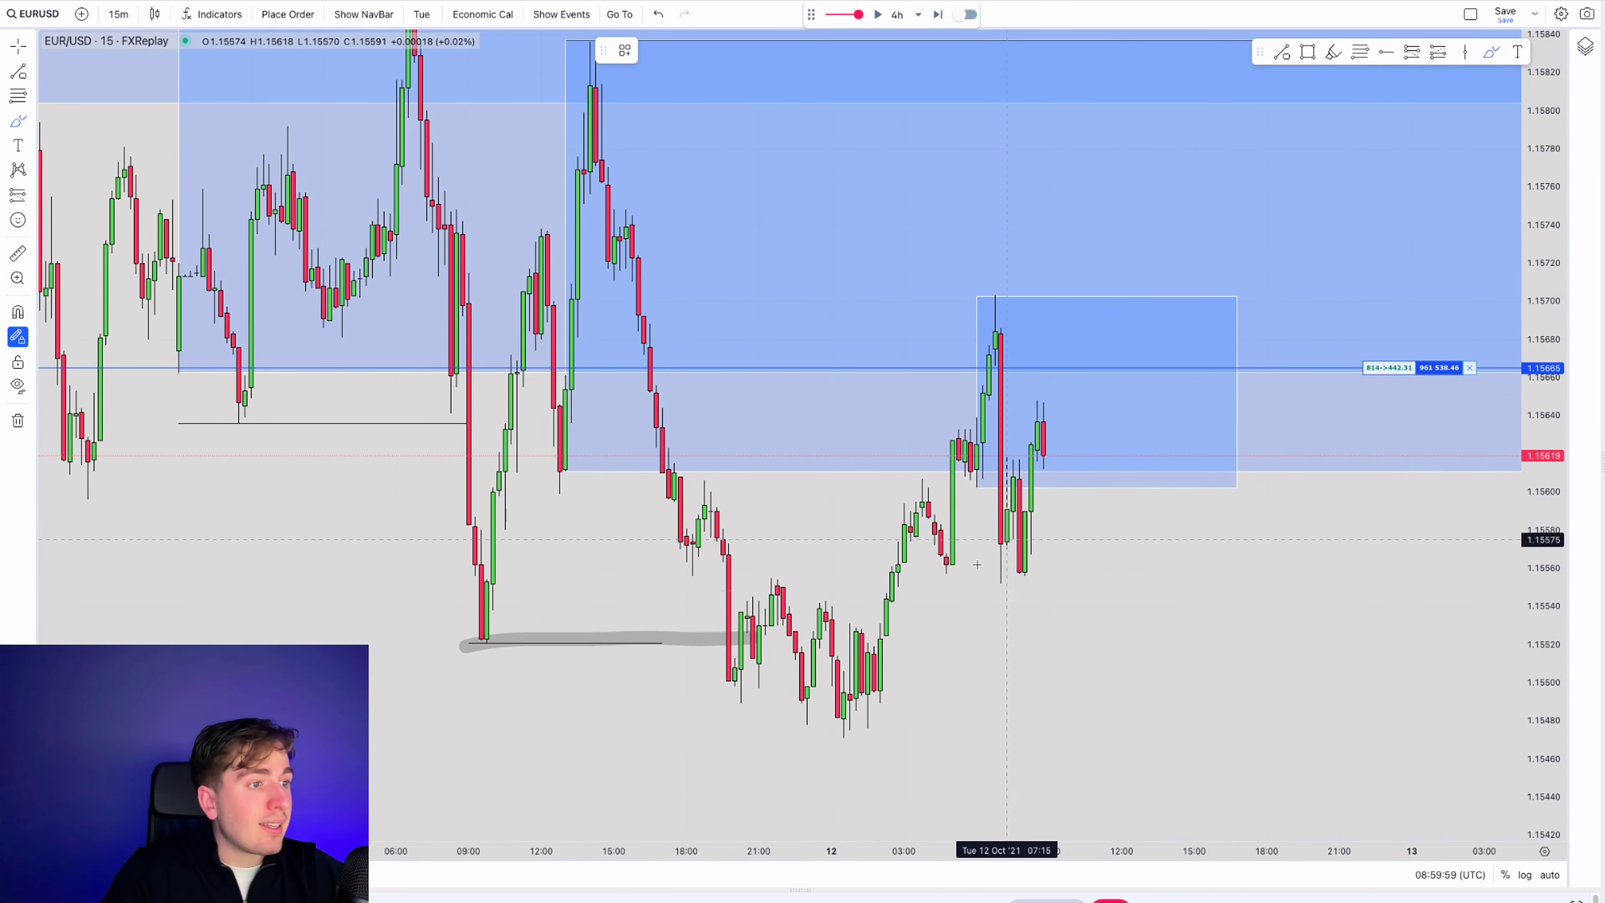
pyautogui.moveTo(863, 720)
pyautogui.mouseDown()
pyautogui.moveTo(903, 489)
pyautogui.moveTo(970, 437)
pyautogui.moveTo(998, 335)
pyautogui.mouseUp()
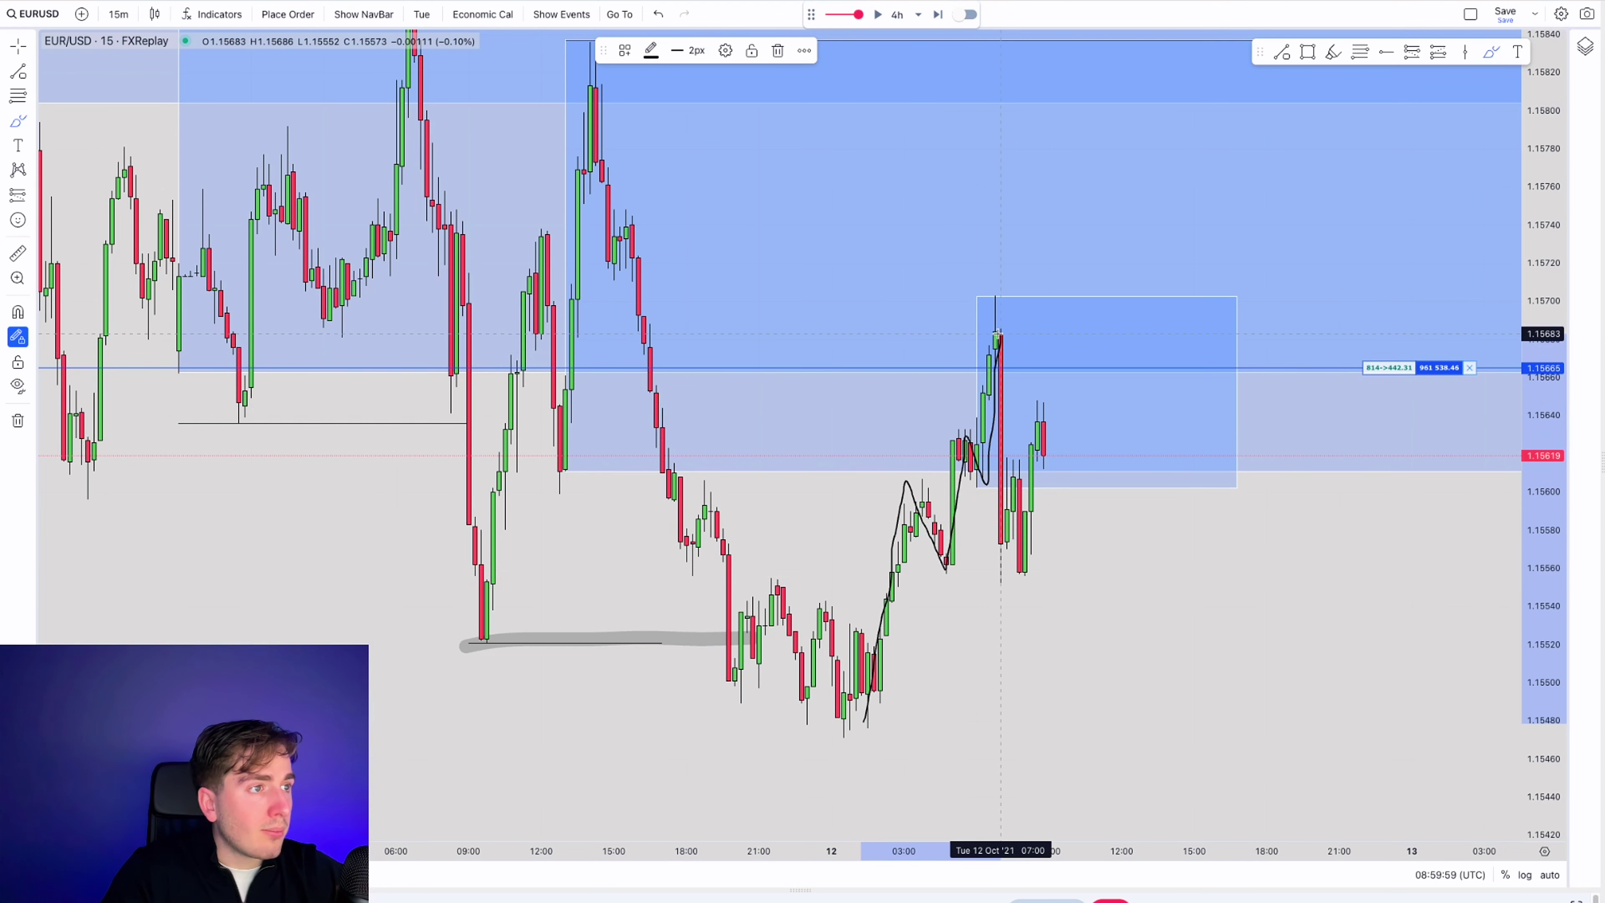
pyautogui.hotkey('ctrl', 'z')
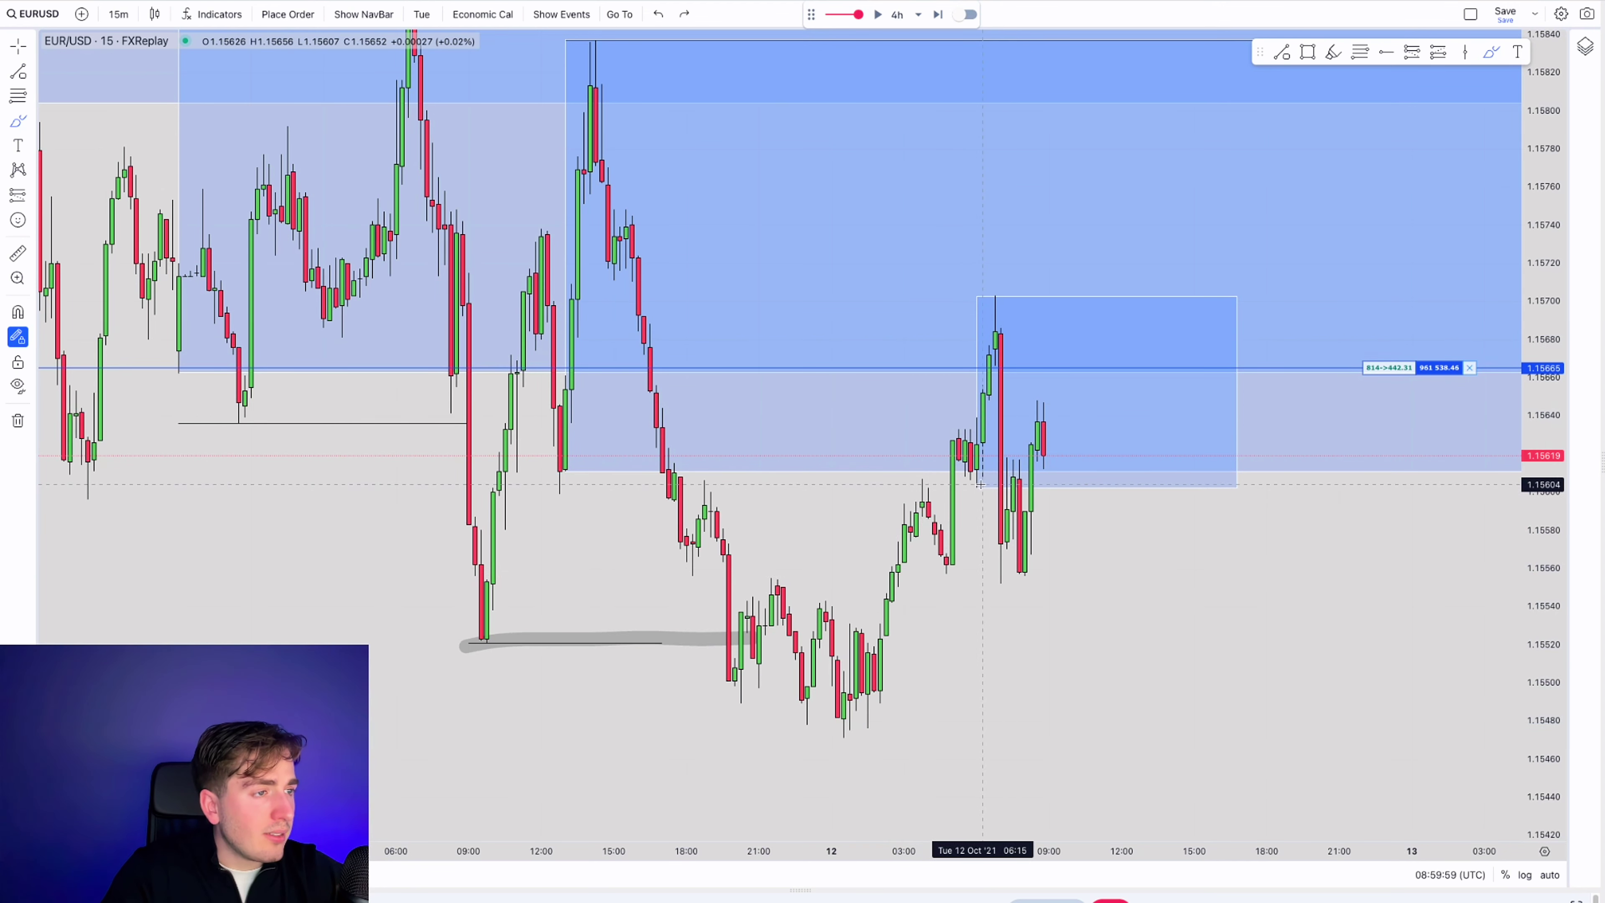
pyautogui.moveTo(966, 487); pyautogui.dragTo(825, 487)
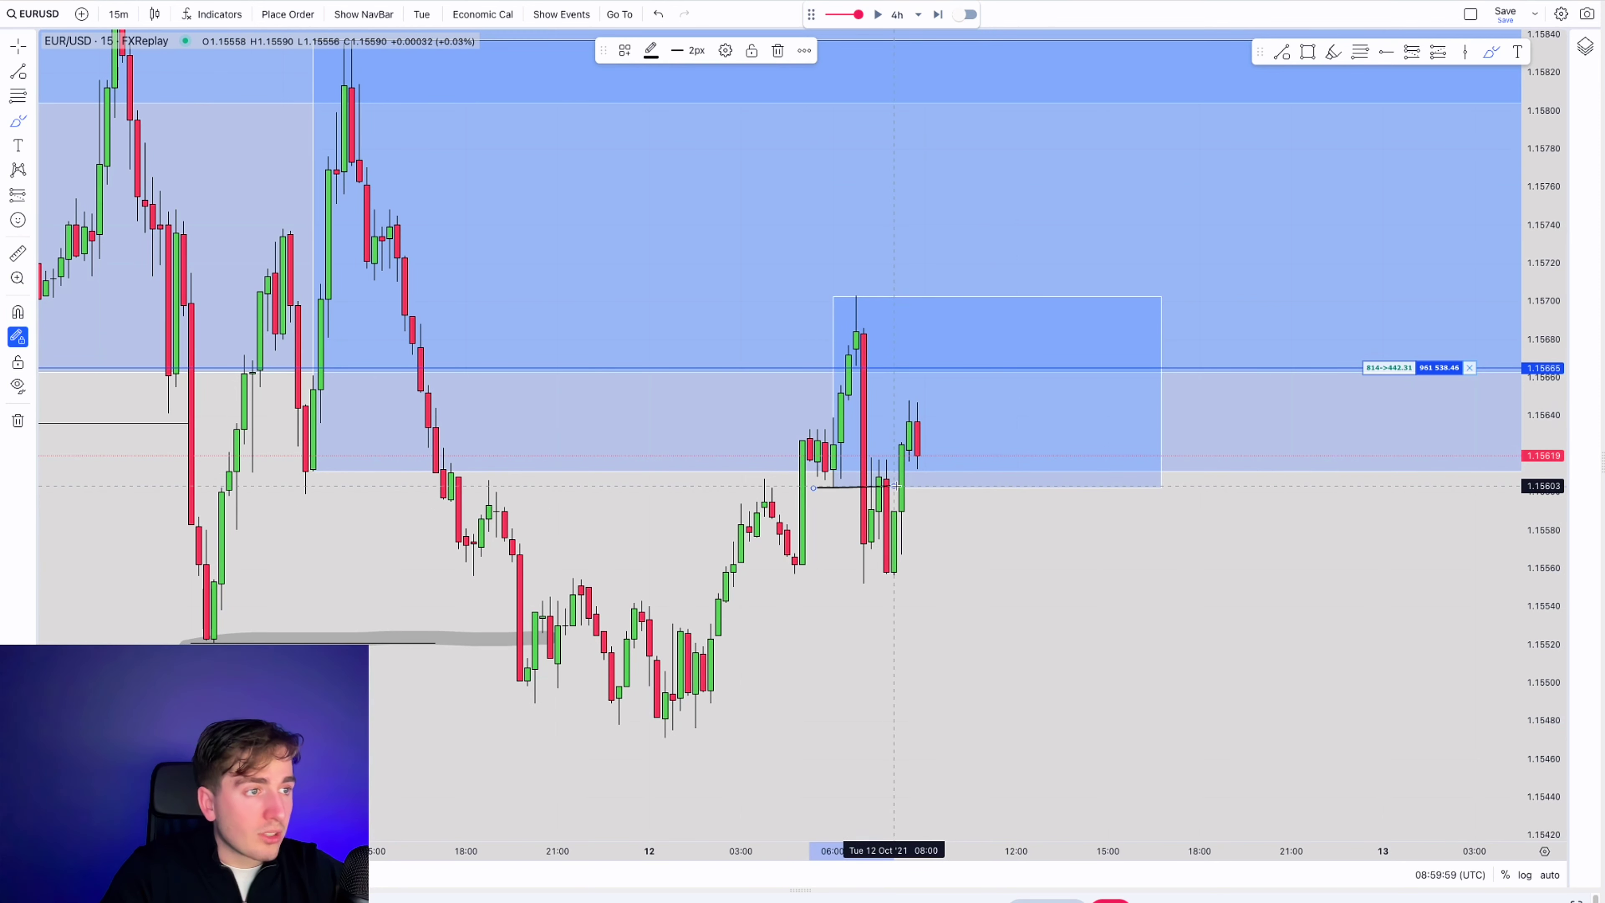
pyautogui.scroll(-1, 941, 496)
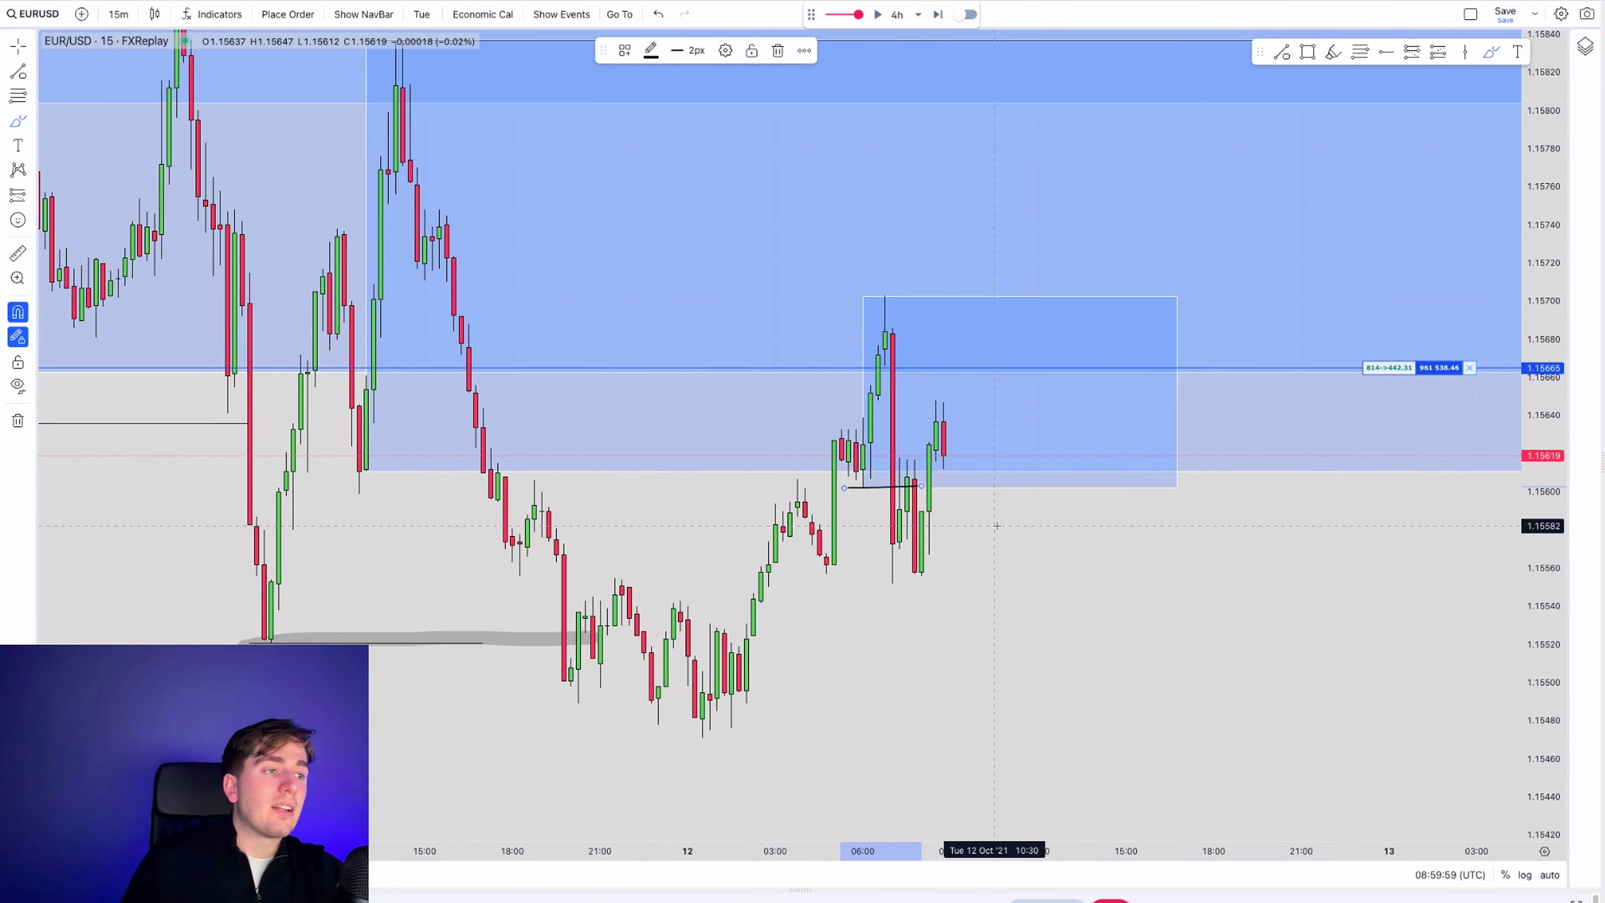
pyautogui.click(875, 521)
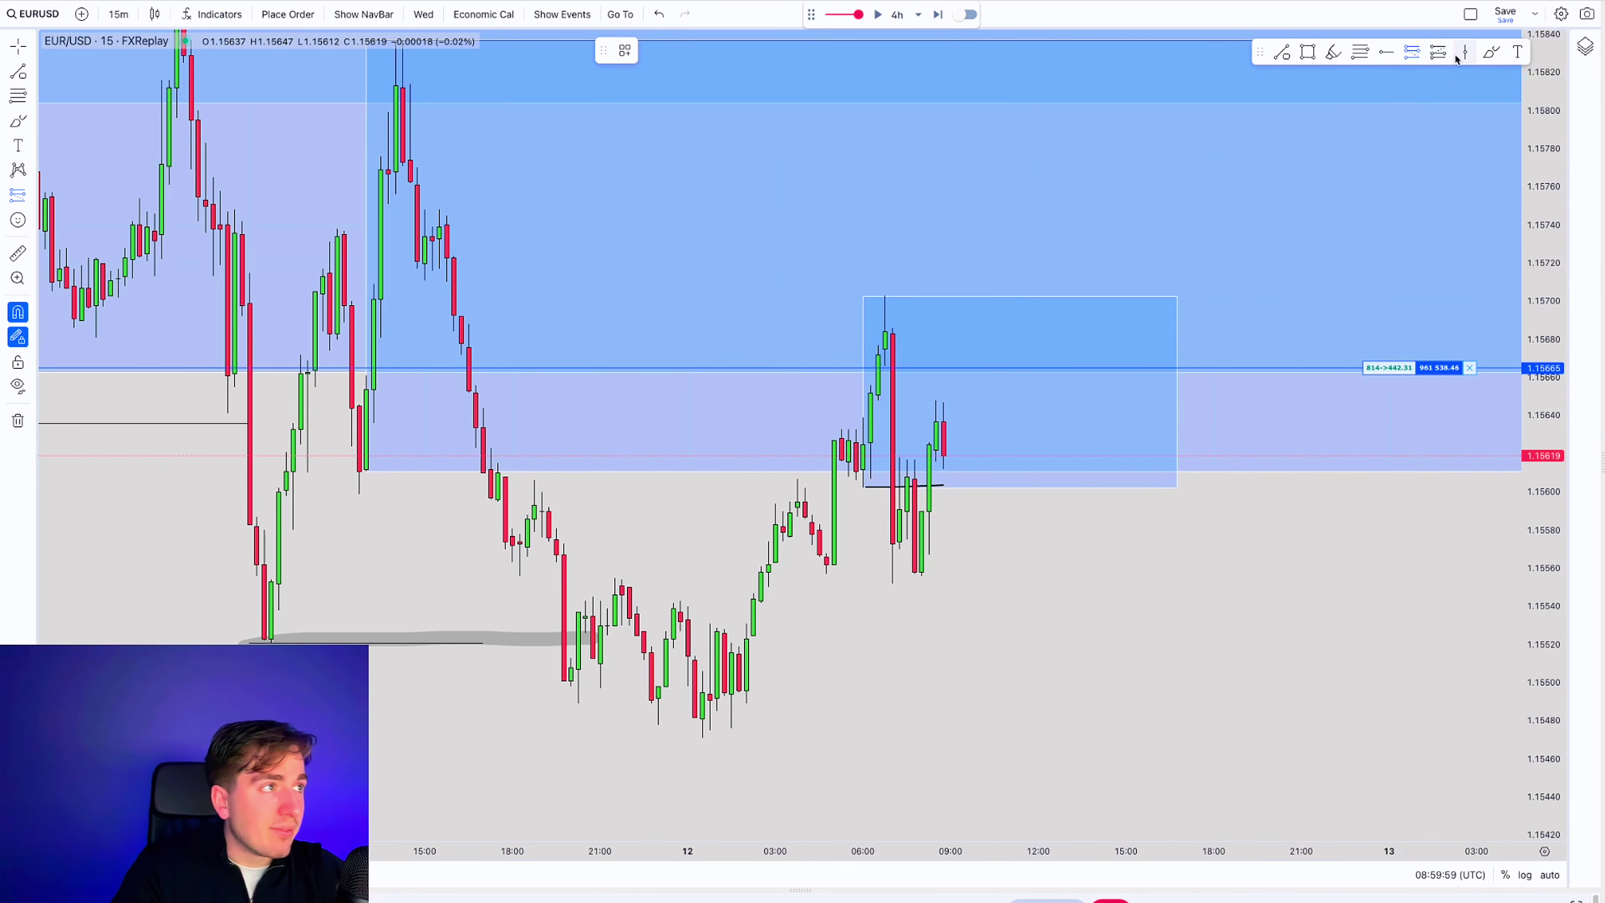
pyautogui.click(943, 455)
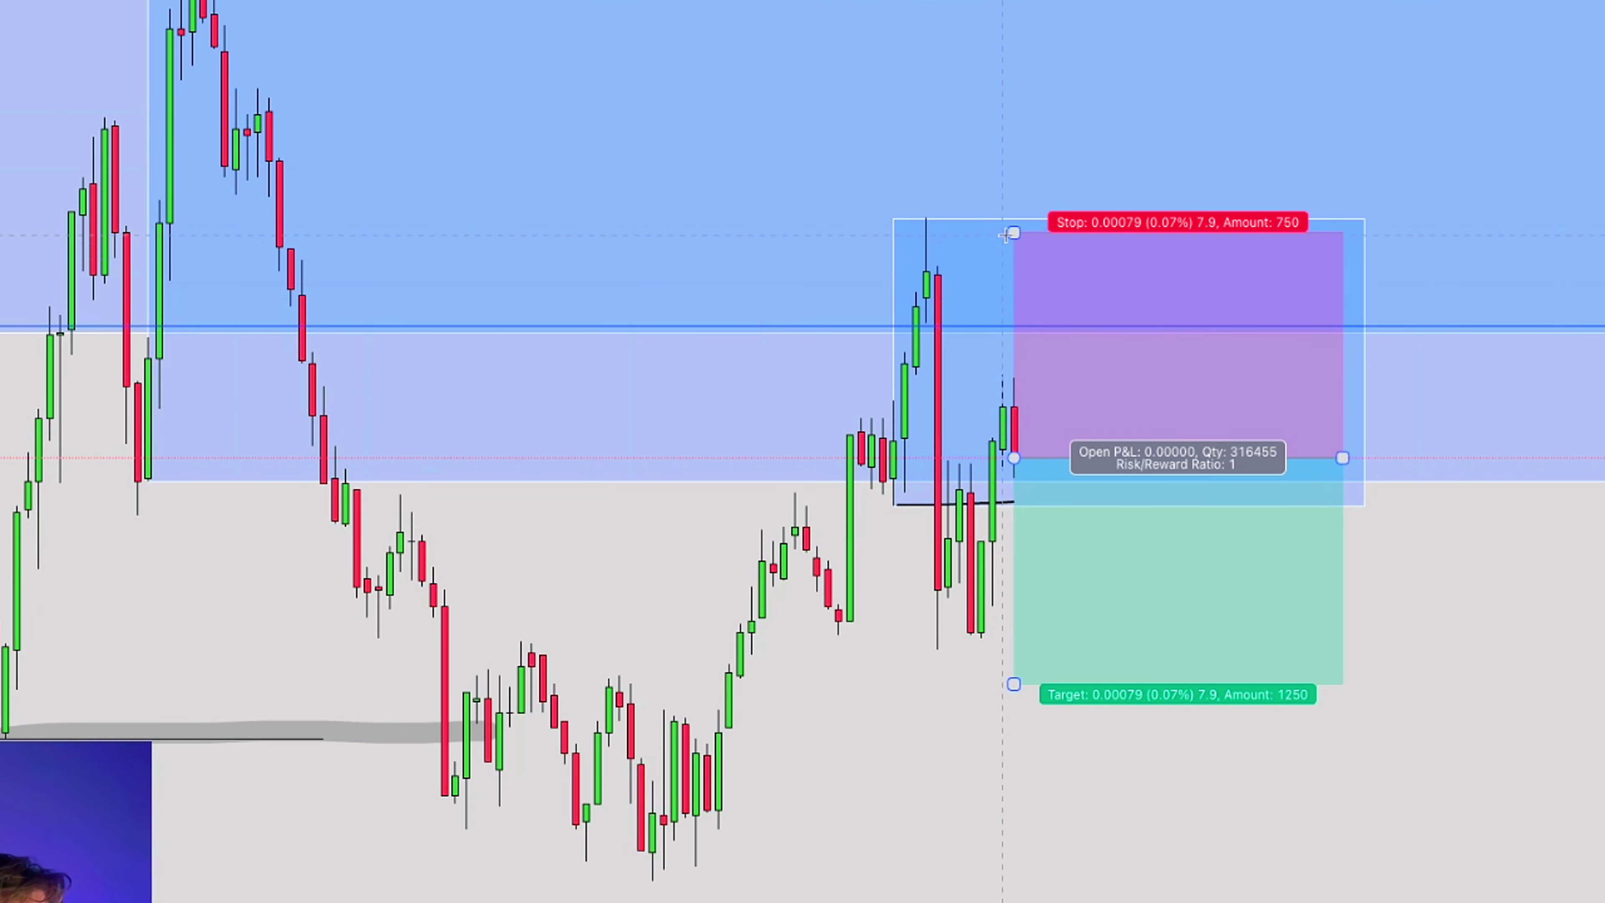
# - Set the short position's stop above the swing high and its 3R target at 1.15364
pyautogui.moveTo(943, 305); pyautogui.dragTo(942, 293)
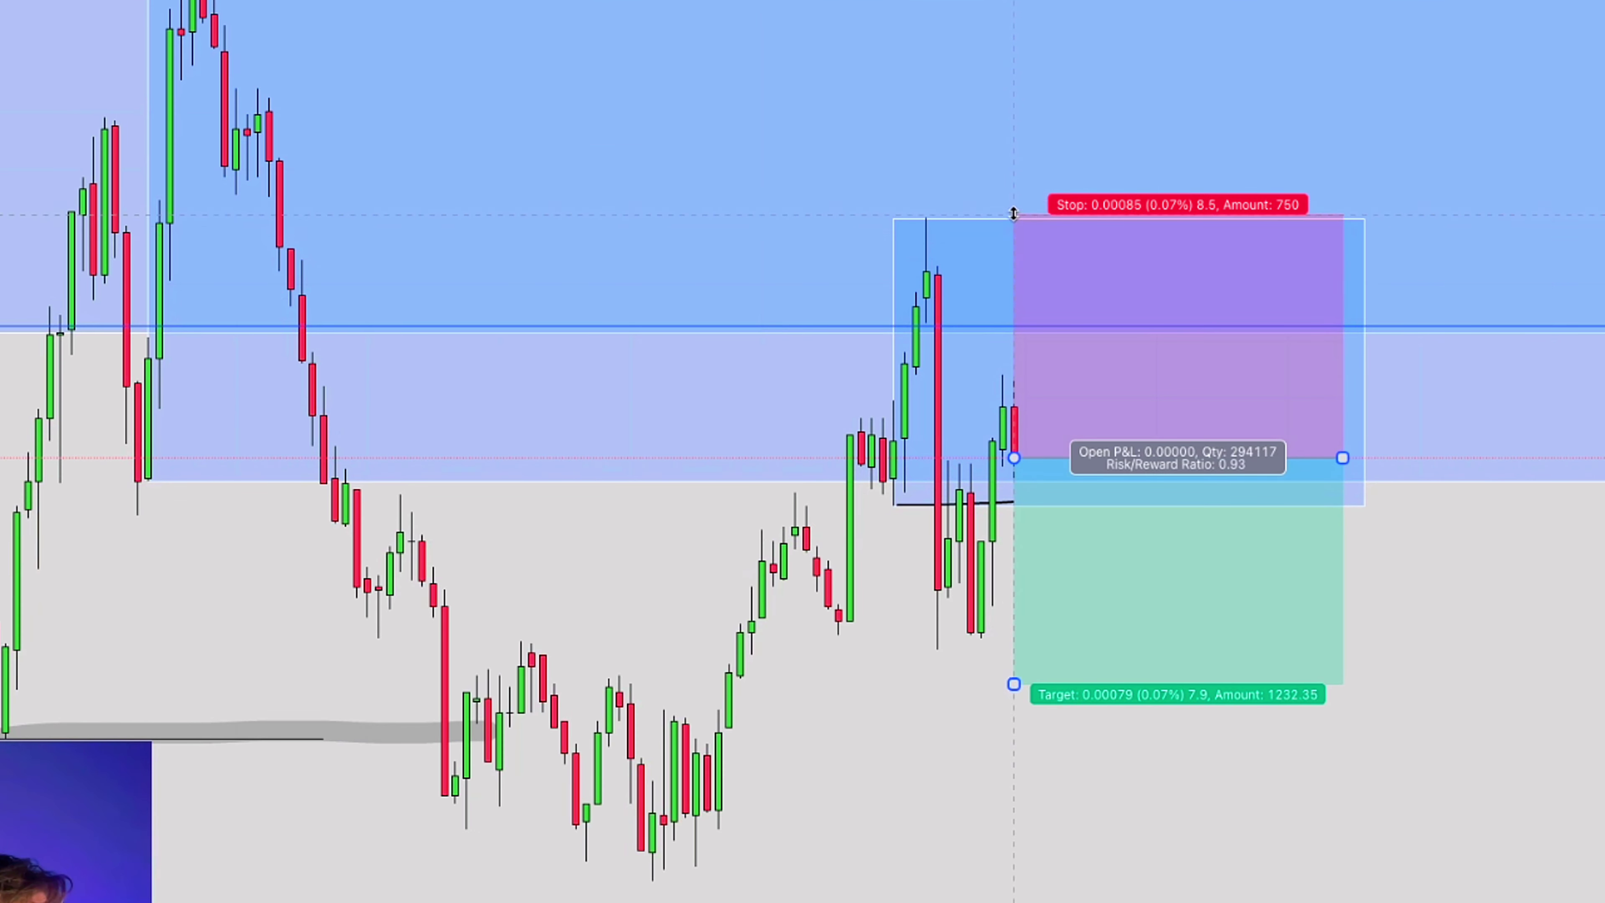
pyautogui.moveTo(1004, 676); pyautogui.dragTo(1005, 902)
pyautogui.moveTo(1601, 420); pyautogui.dragTo(1601, 688)
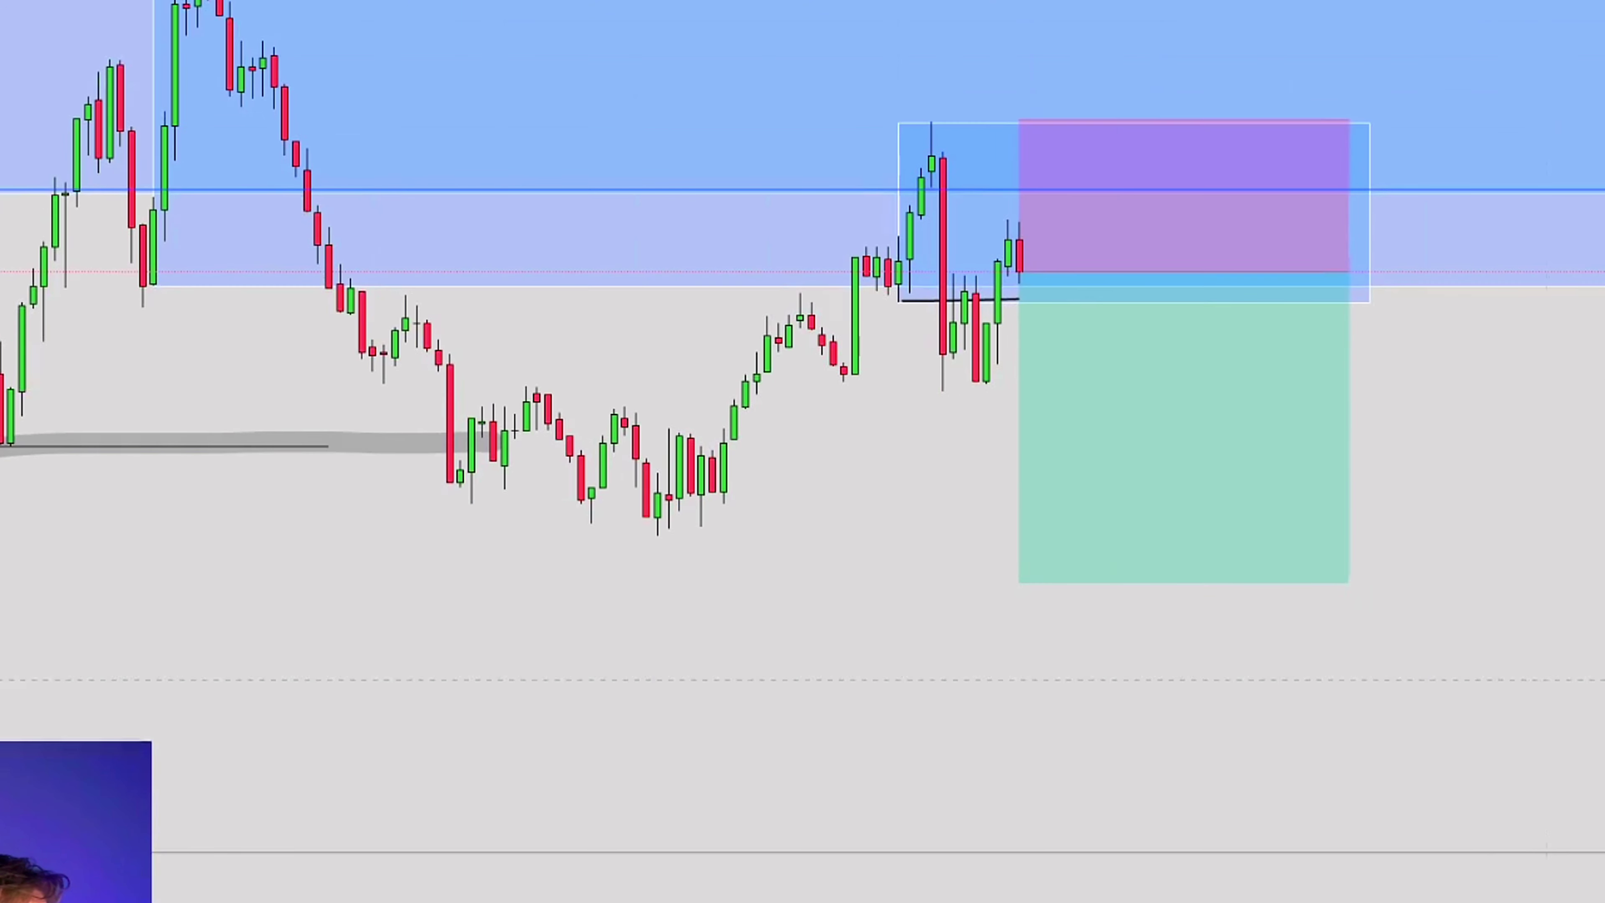
pyautogui.scroll(-5, 1378, 620)
pyautogui.moveTo(1377, 580); pyautogui.dragTo(1421, 736)
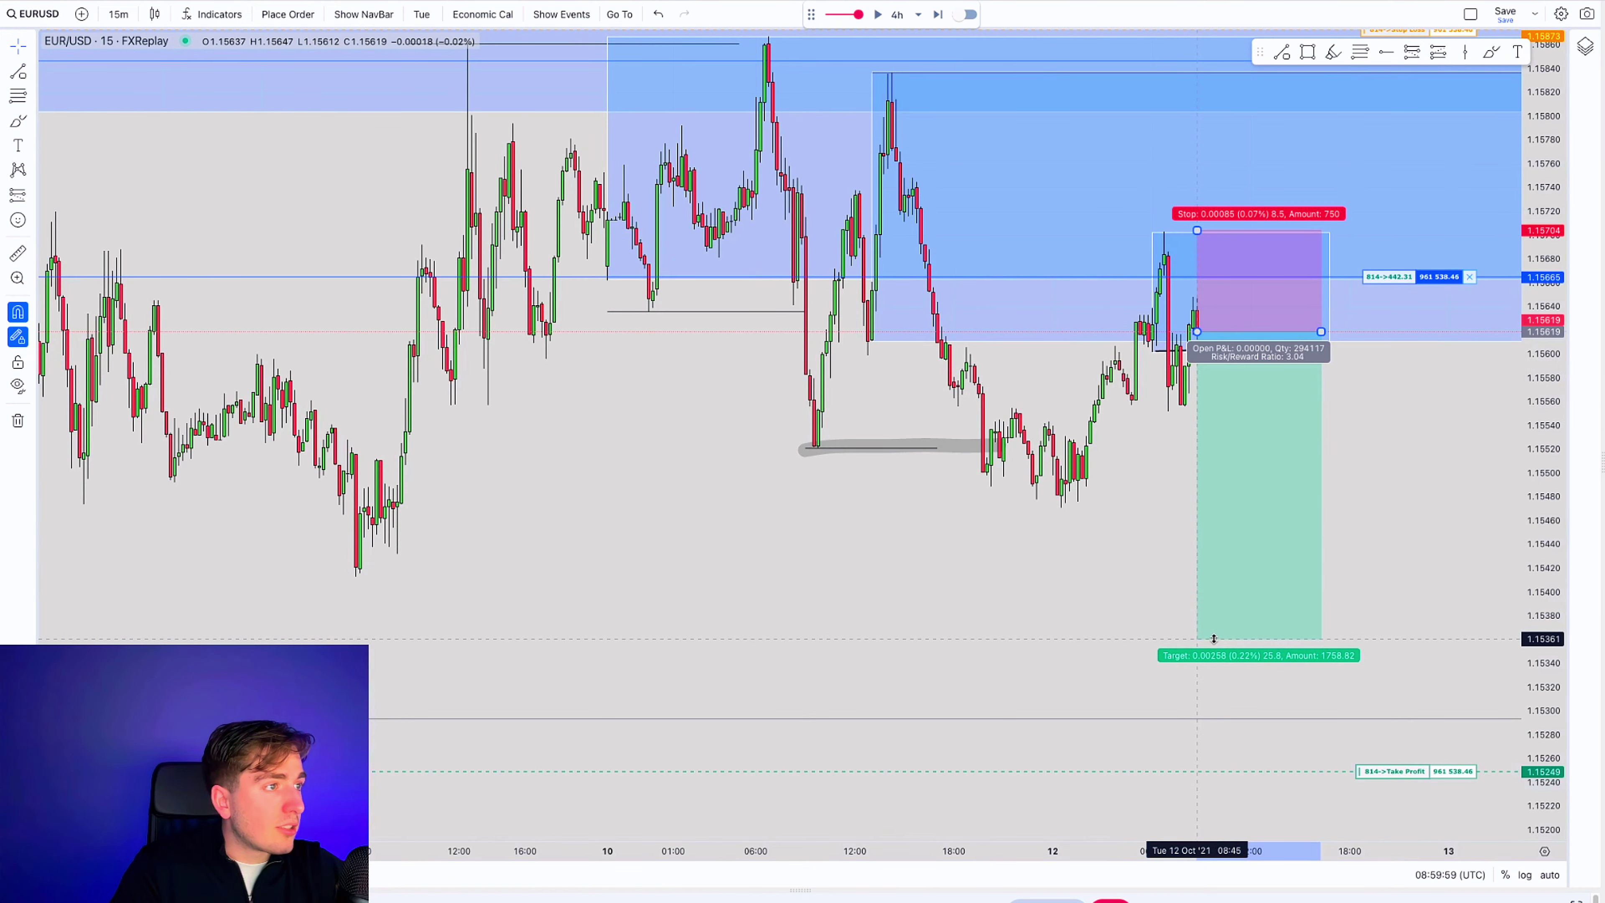
pyautogui.moveTo(1213, 638); pyautogui.dragTo(1214, 634)
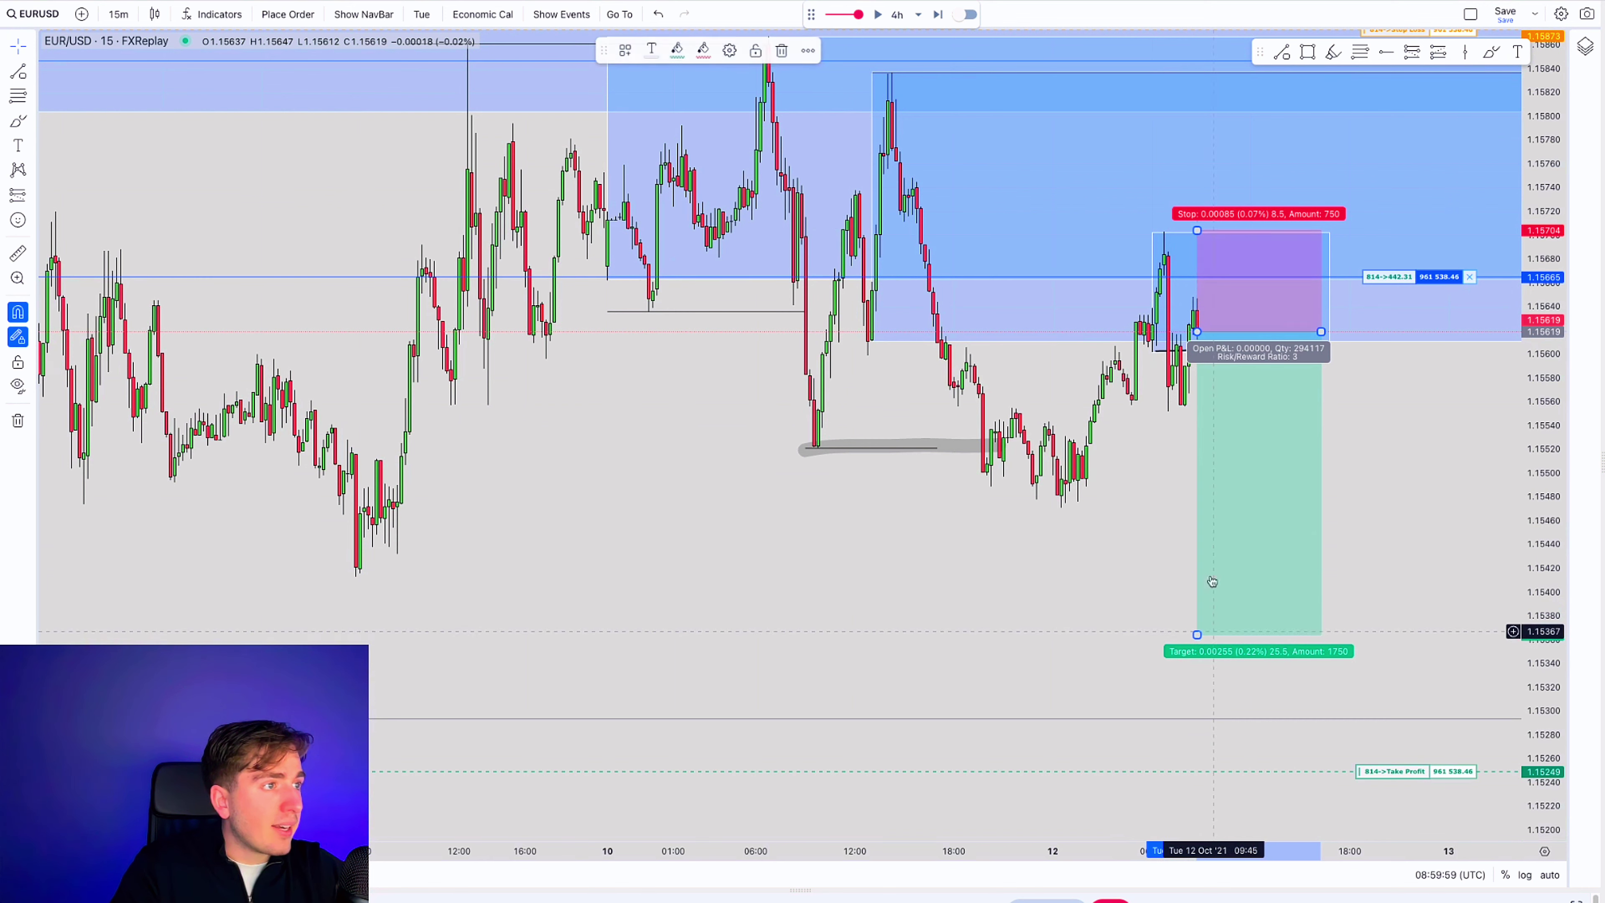
# - Submit the planned trade as a market sell order at 1.15619 and save it
pyautogui.click(302, 19)
pyautogui.scroll(-1, 847, 562)
pyautogui.click(834, 688)
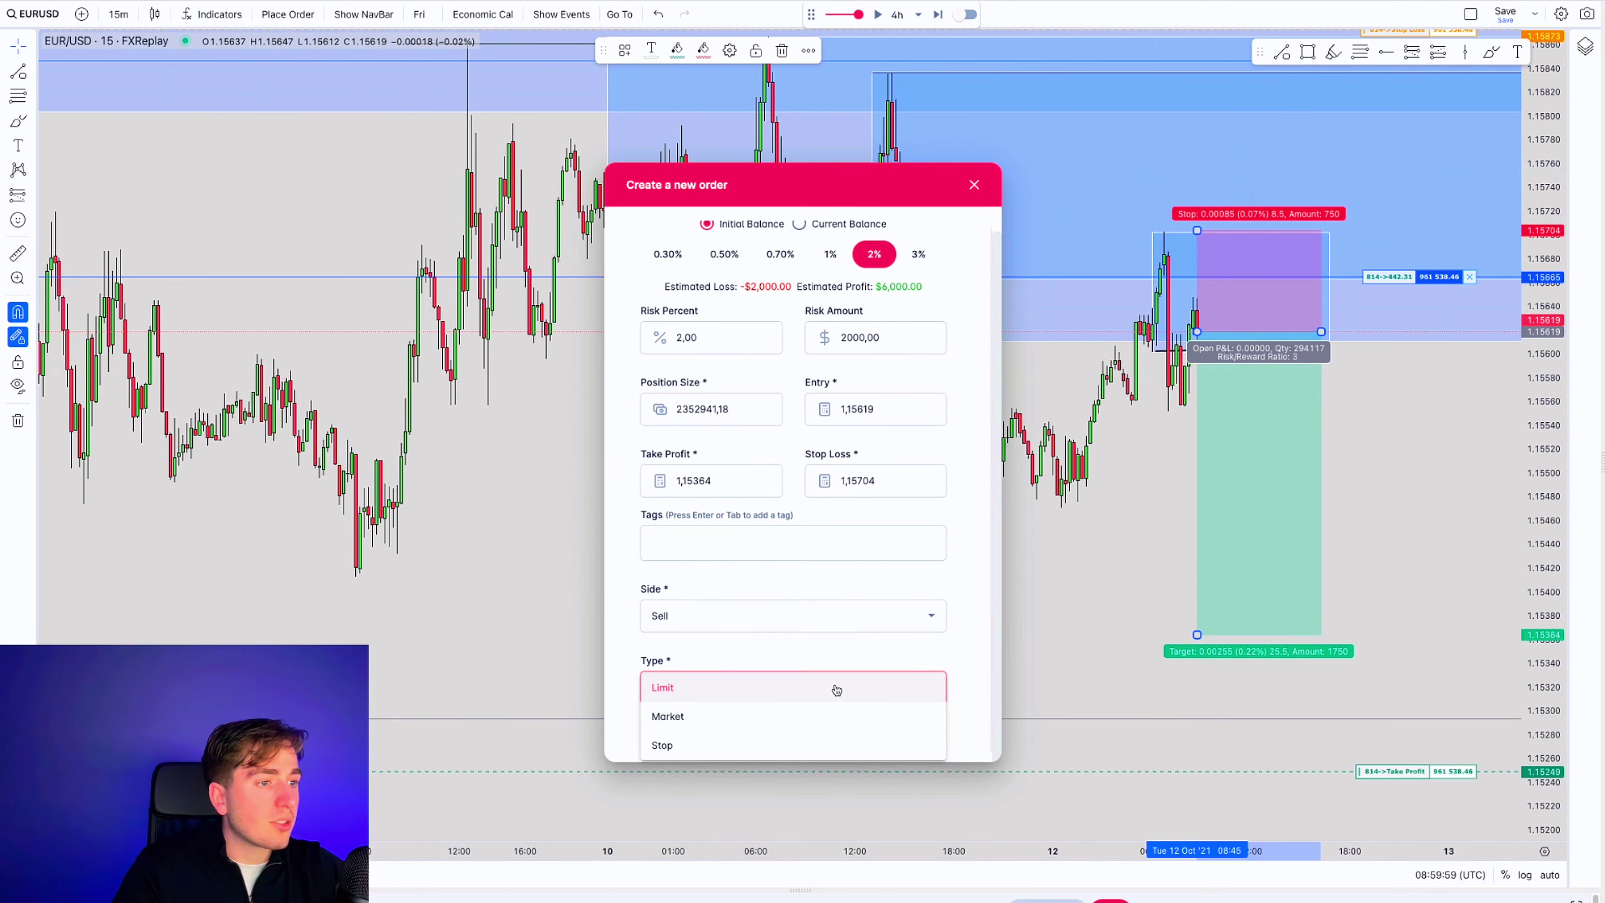
pyautogui.click(801, 726)
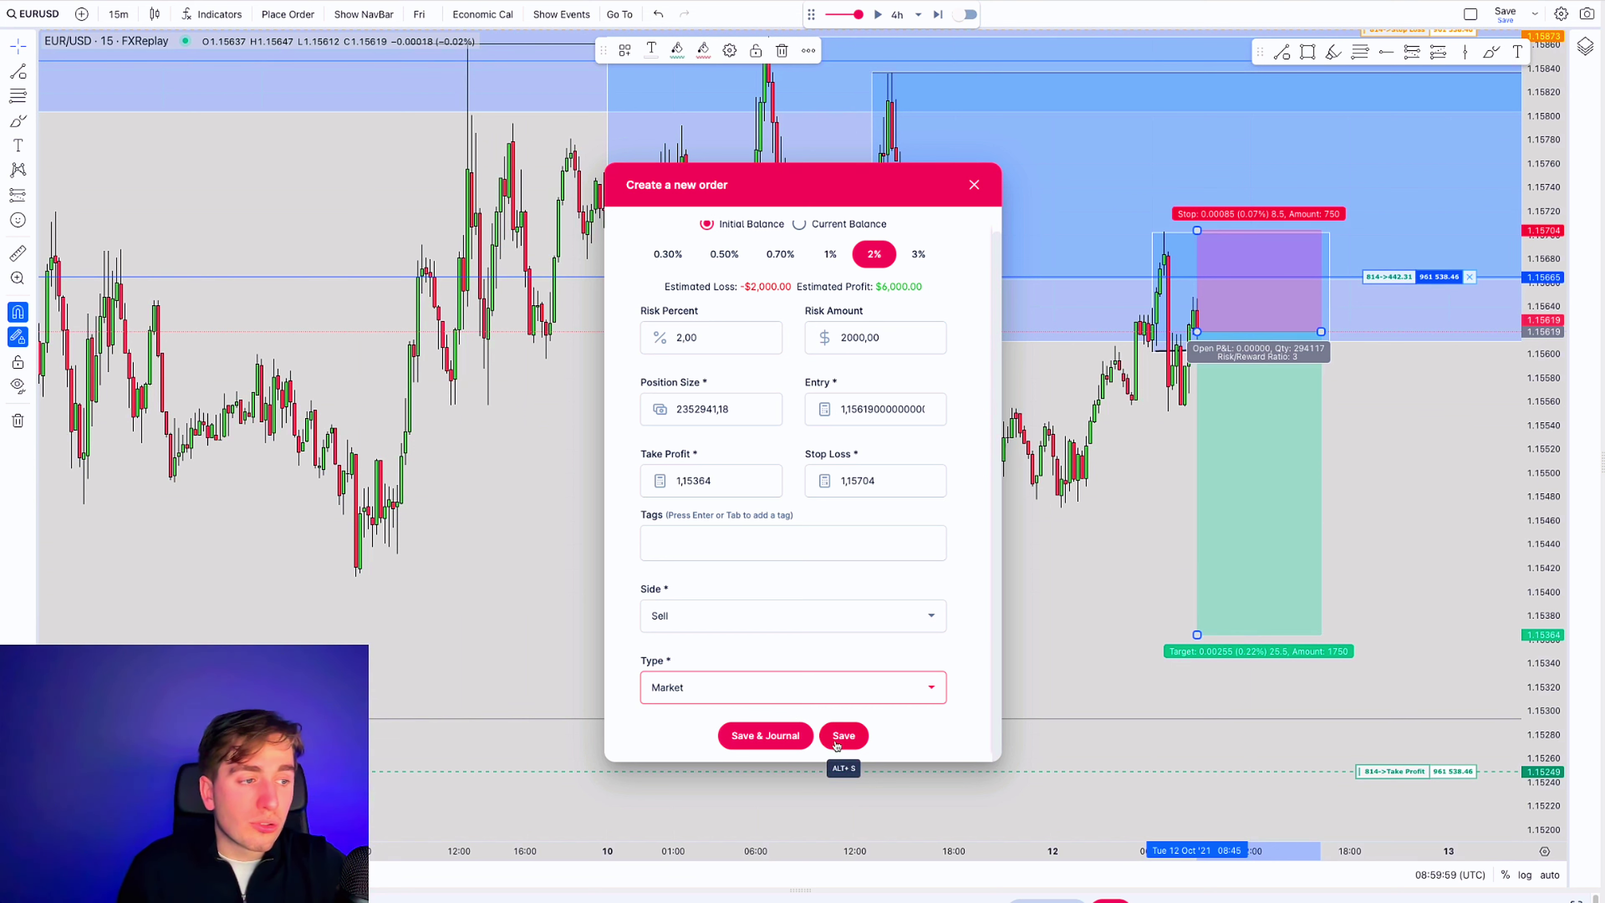
pyautogui.click(843, 735)
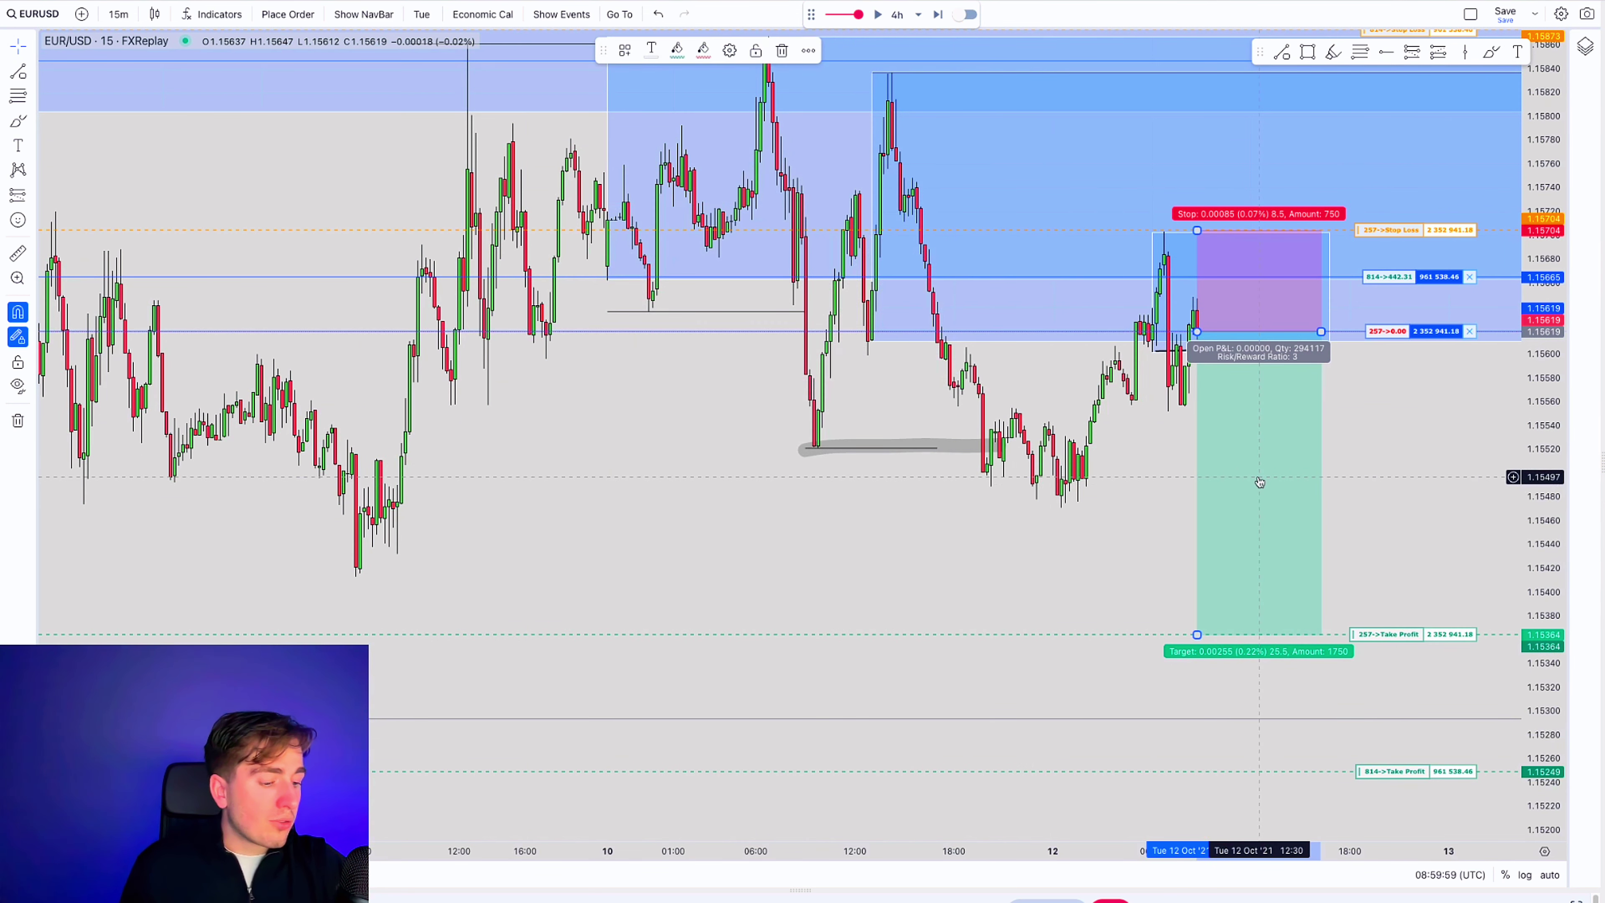
pyautogui.click(119, 15)
# - Switch EURUSD to the 4h chart, stretch the price scale and move the checklist text higher
pyautogui.click(162, 288)
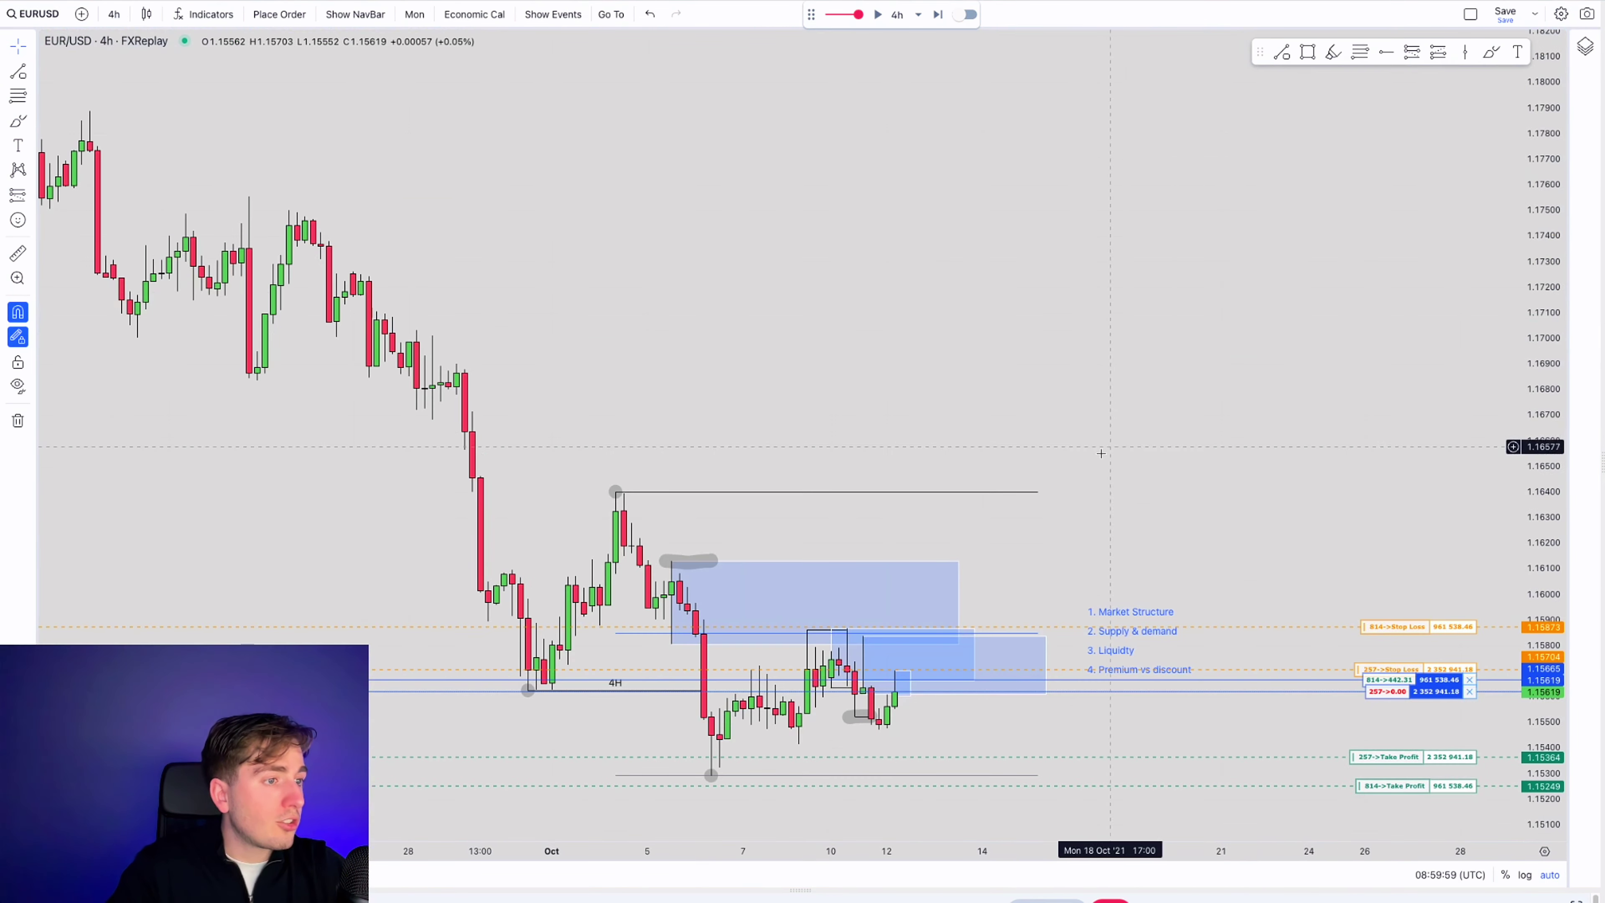
pyautogui.moveTo(1549, 762); pyautogui.dragTo(1549, 485)
pyautogui.moveTo(1396, 708); pyautogui.dragTo(1431, 333)
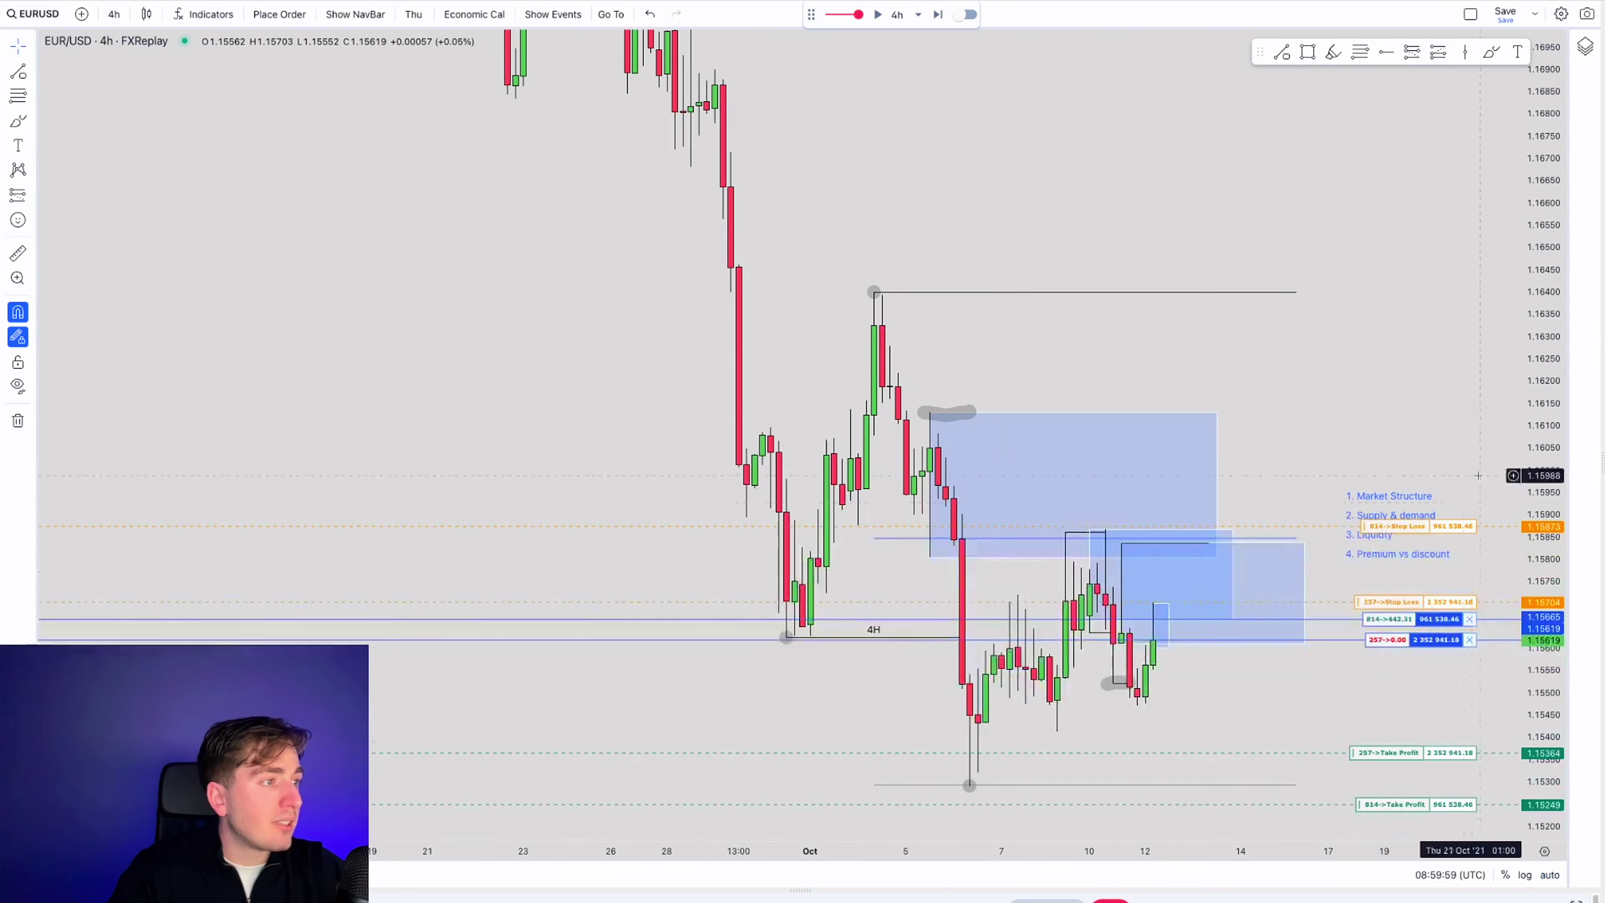
pyautogui.moveTo(1389, 502); pyautogui.dragTo(1413, 272)
pyautogui.moveTo(1351, 461); pyautogui.dragTo(1357, 196)
pyautogui.scroll(3, 1361, 202)
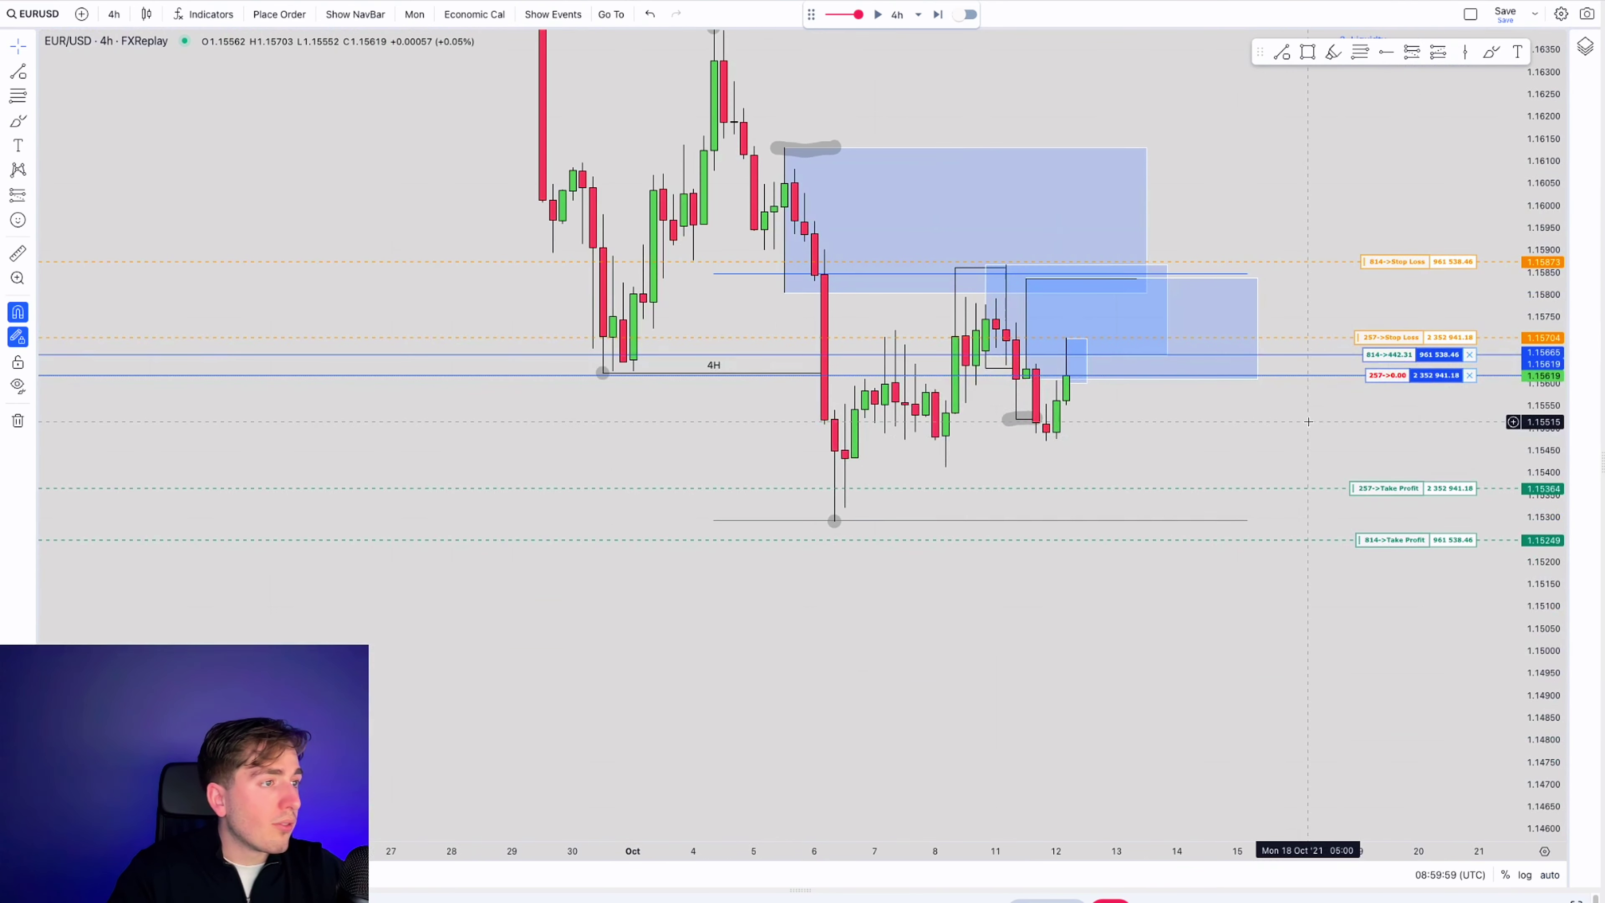
pyautogui.moveTo(1231, 413); pyautogui.dragTo(1220, 480)
# - Advance the replay three 4h bars until price falls to about 1.1524, closing both shorts
pyautogui.click(935, 15)
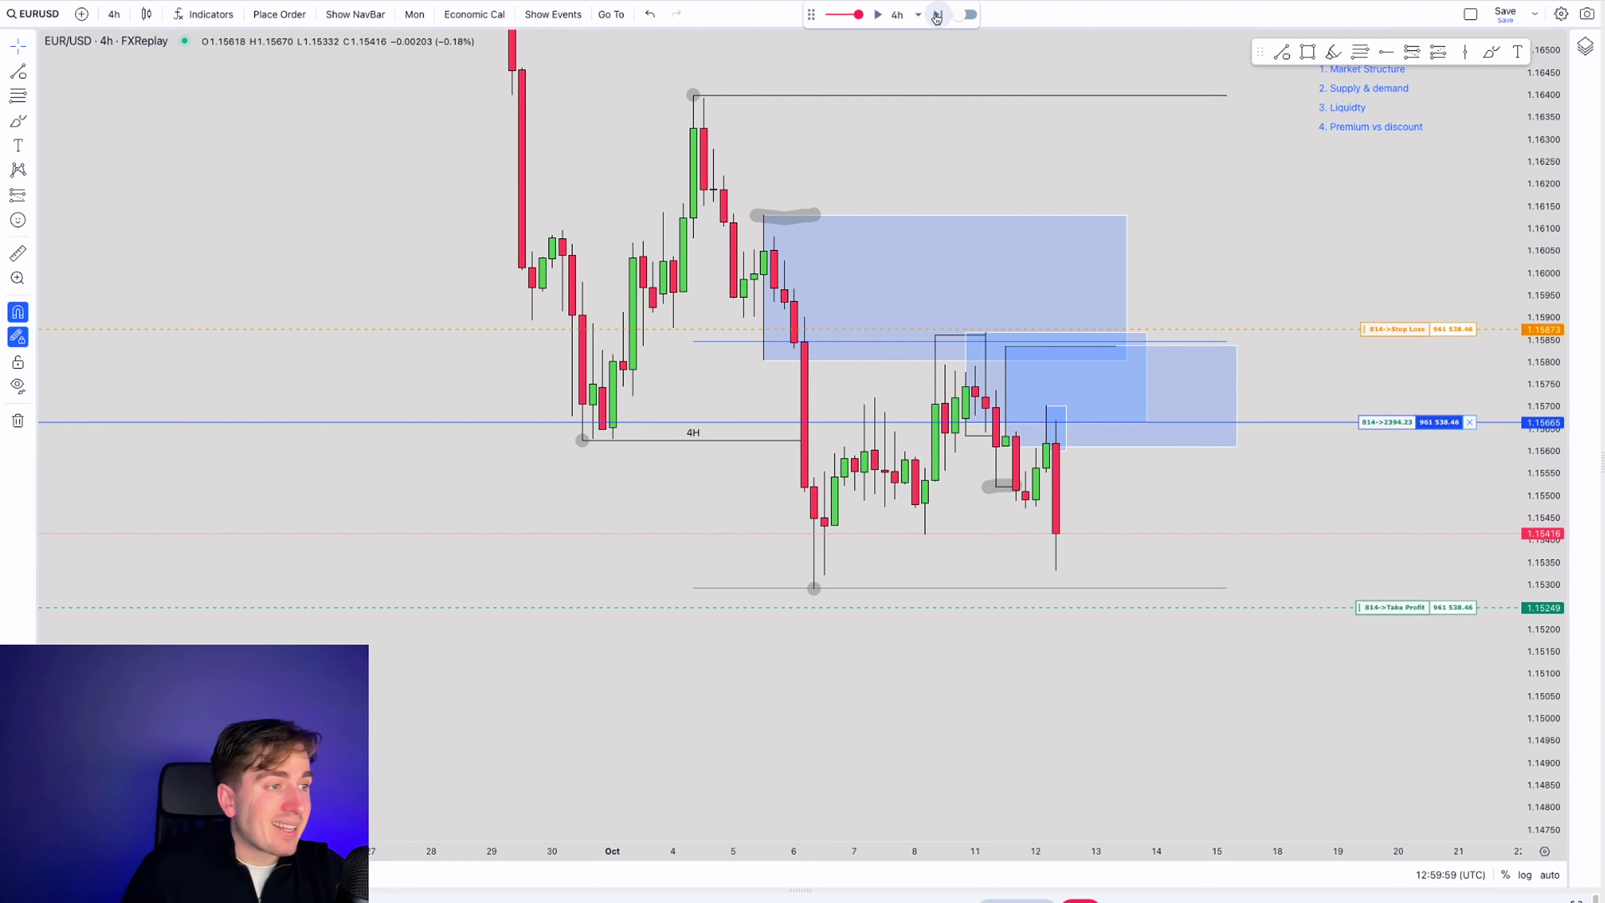
pyautogui.click(936, 15)
pyautogui.click(935, 15)
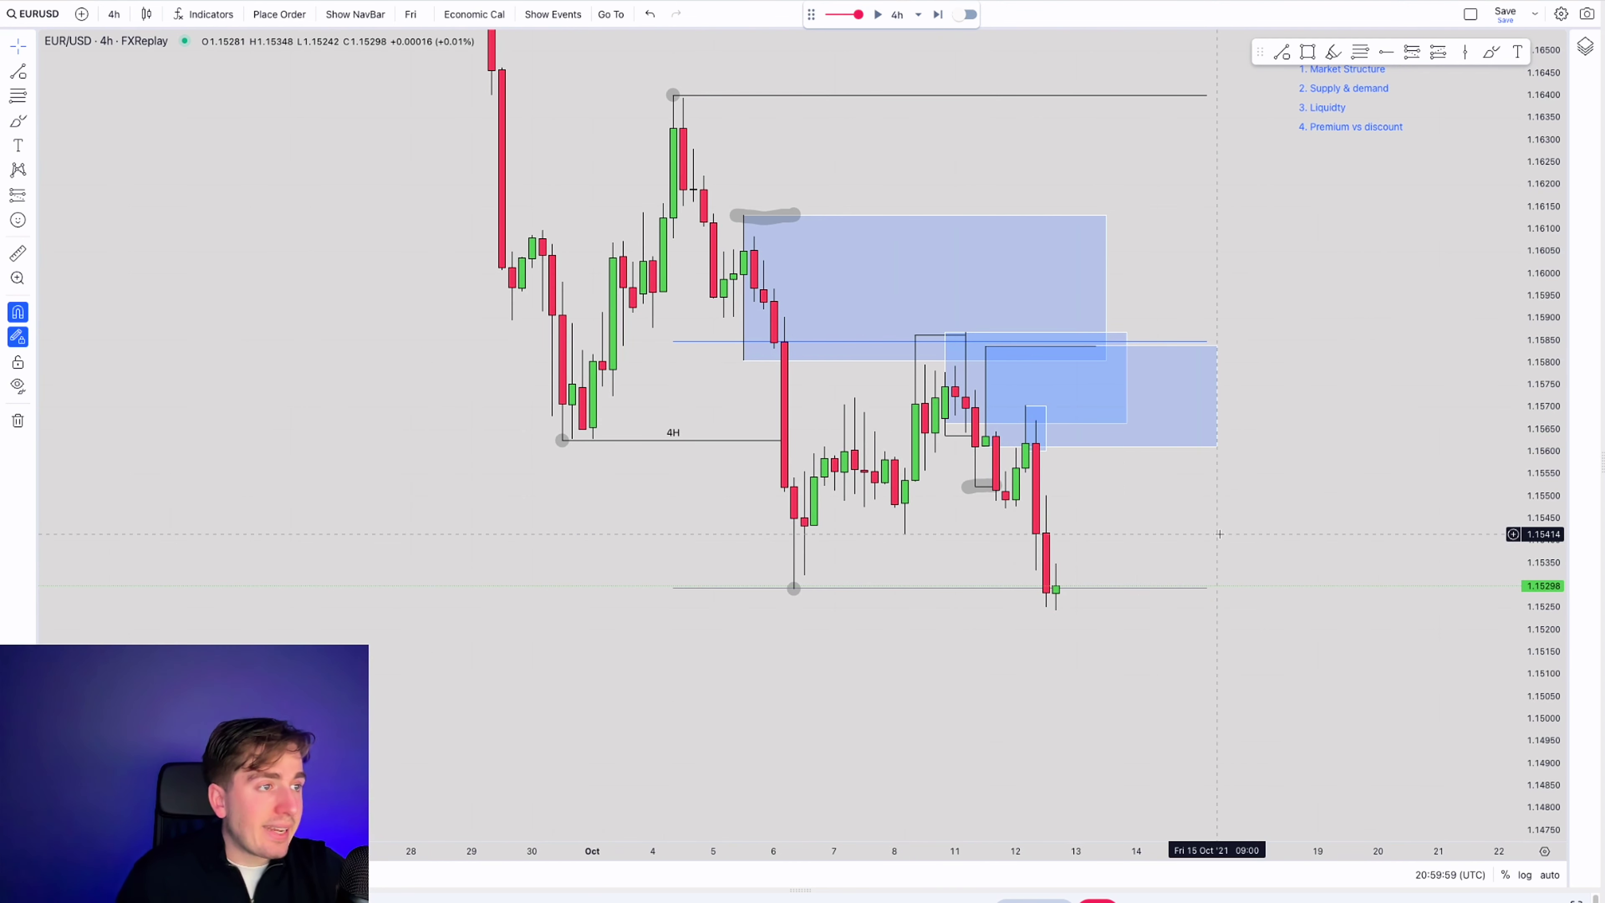